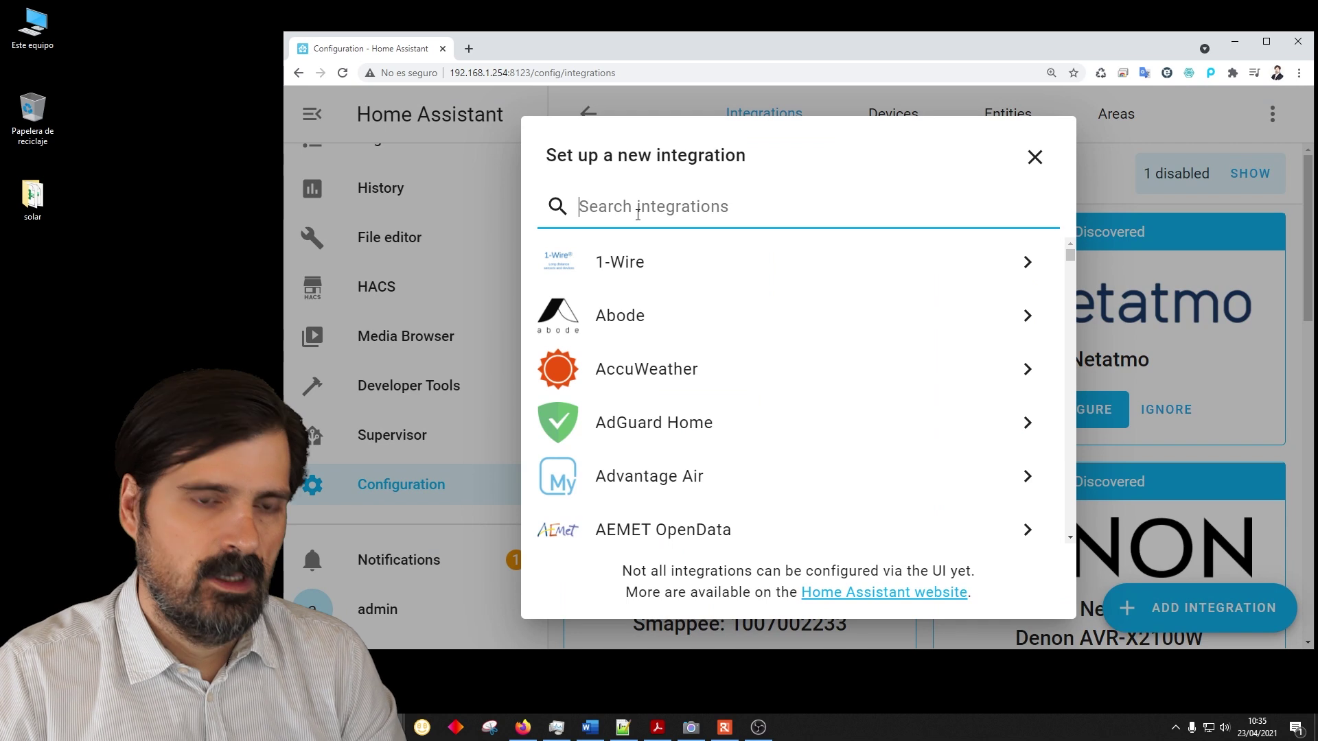
- Add the Spain electricity hourly pricing (PVPC) integration with the sensor name PVPC and the discrimination tariff
type("pvp")
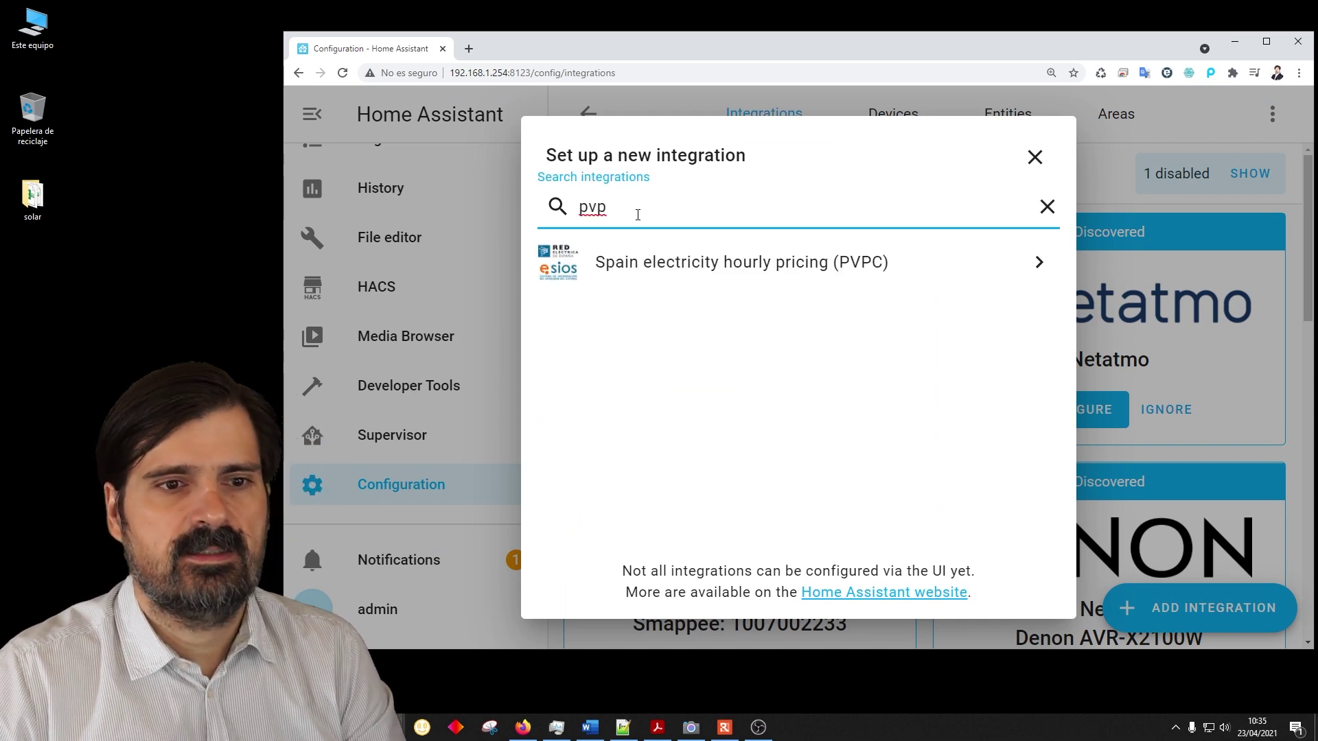
left_click(687, 270)
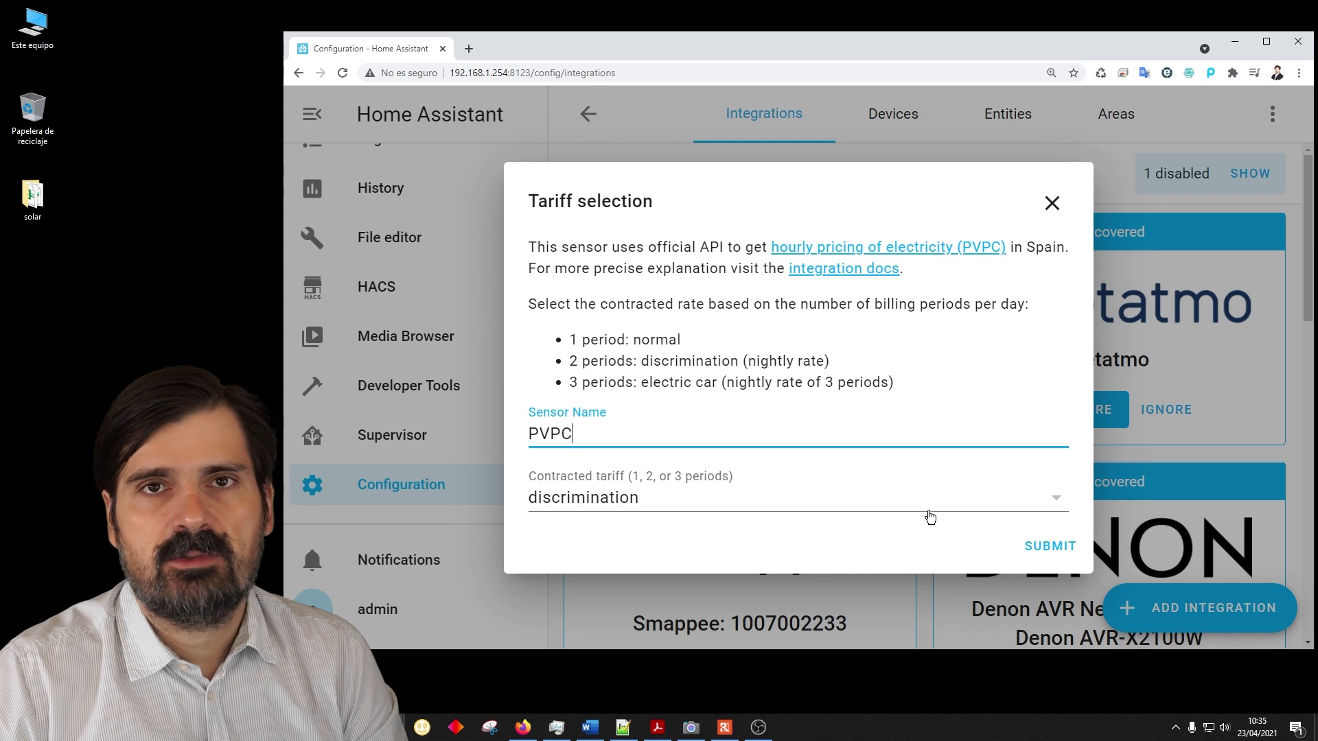
left_click(811, 507)
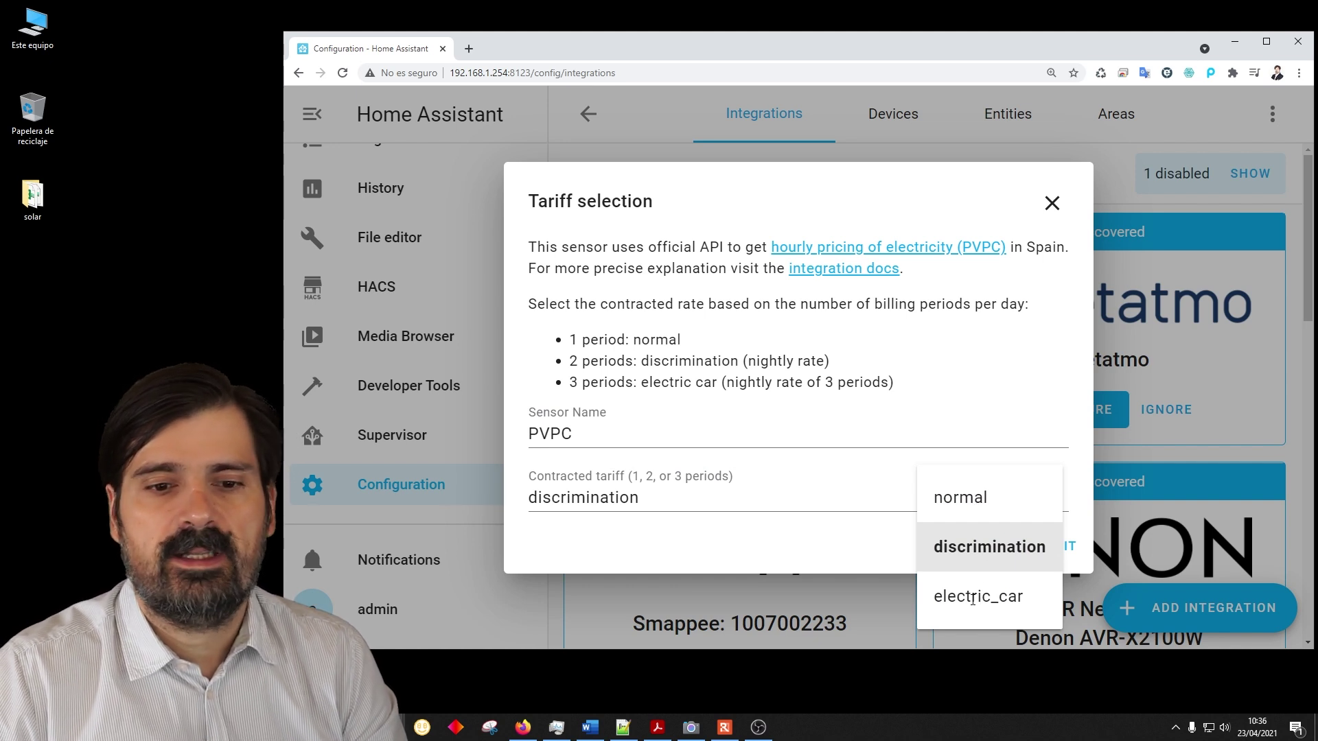
left_click(968, 549)
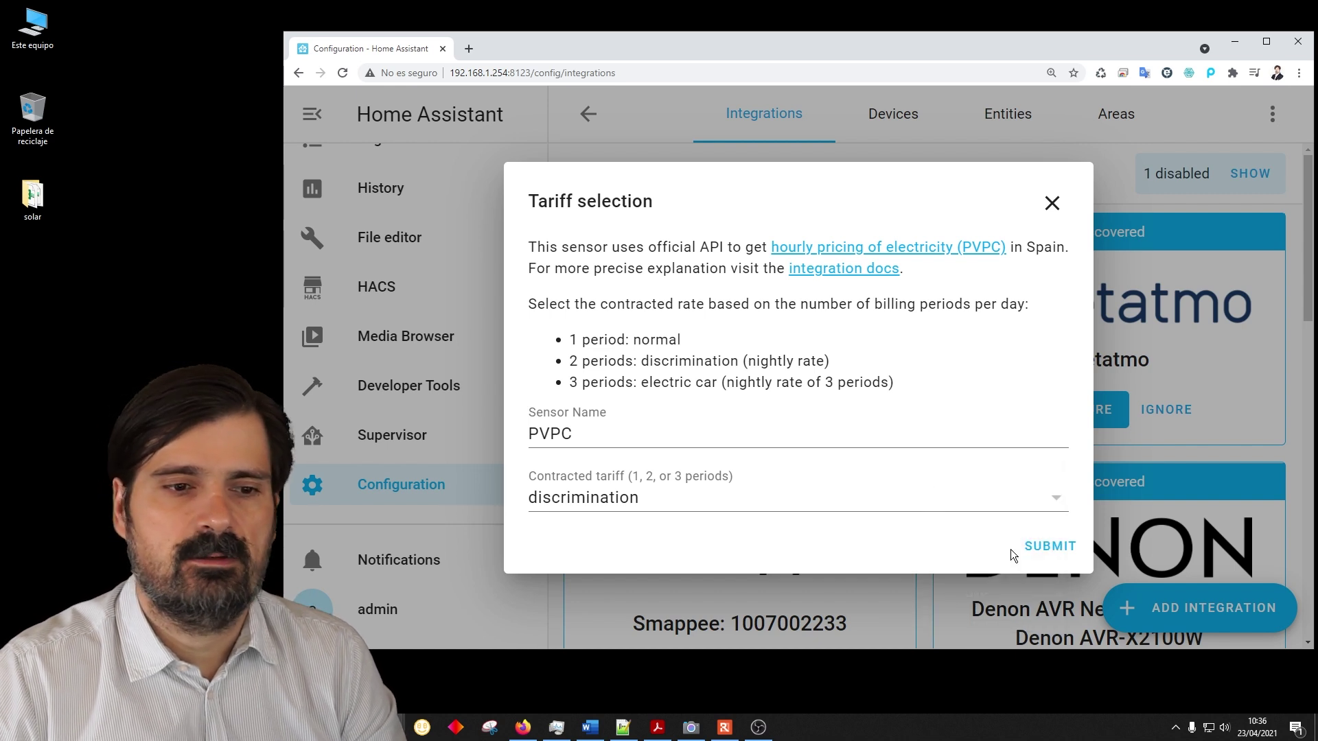
left_click(1046, 547)
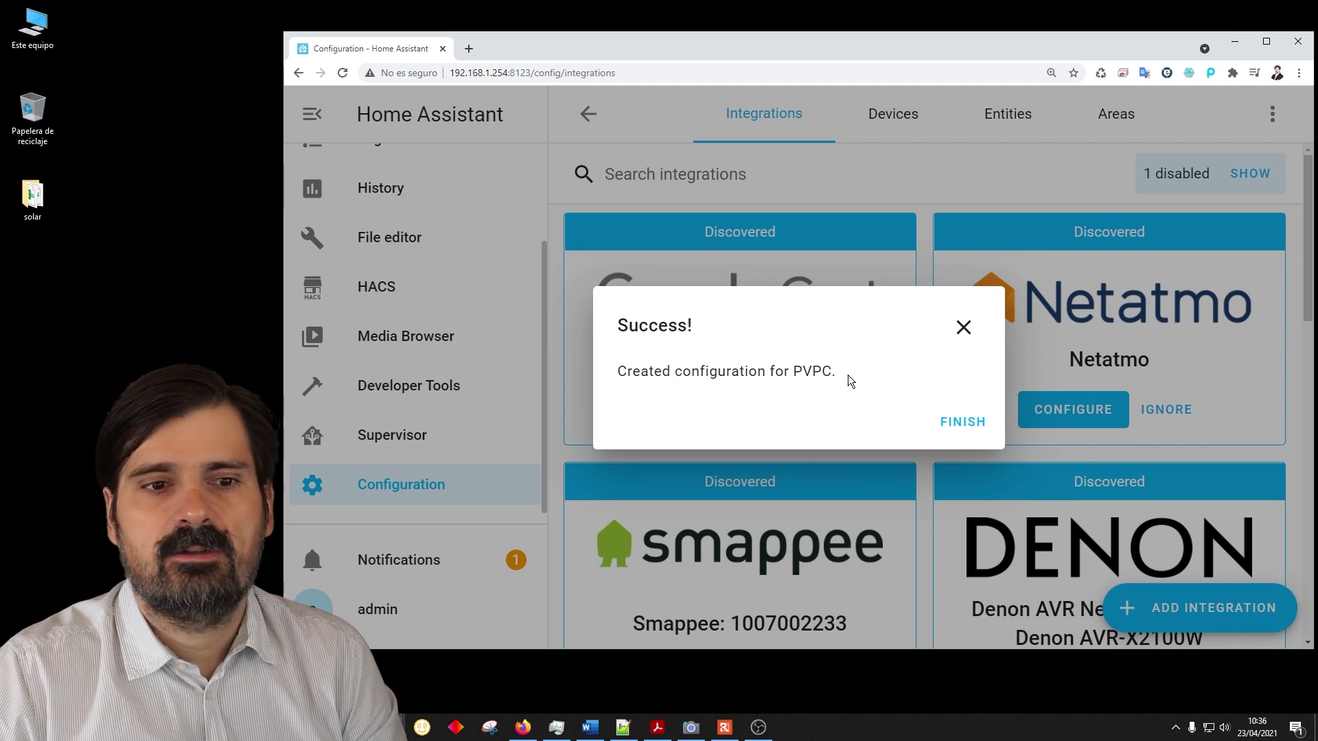
left_click(961, 423)
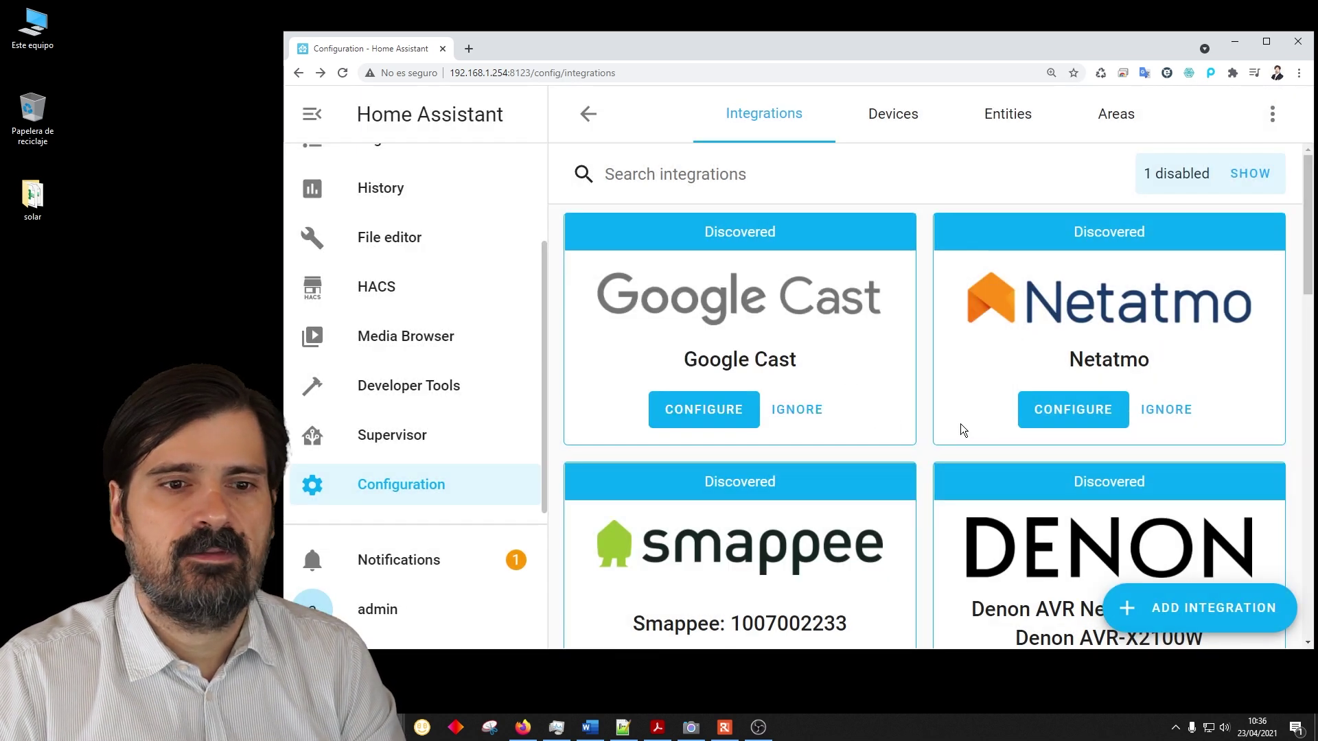
- Find the installed integration by searching for "pvp" and open its entity list
left_click(624, 178)
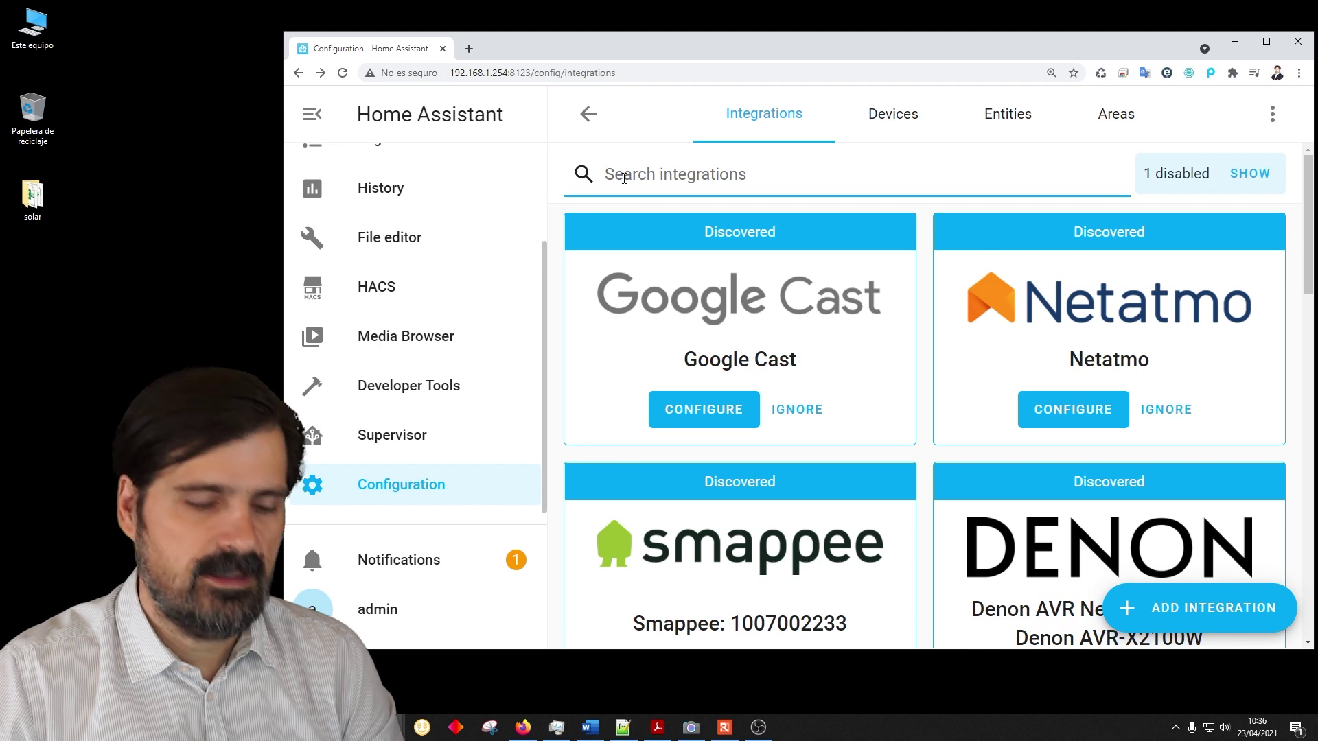
type("pvp")
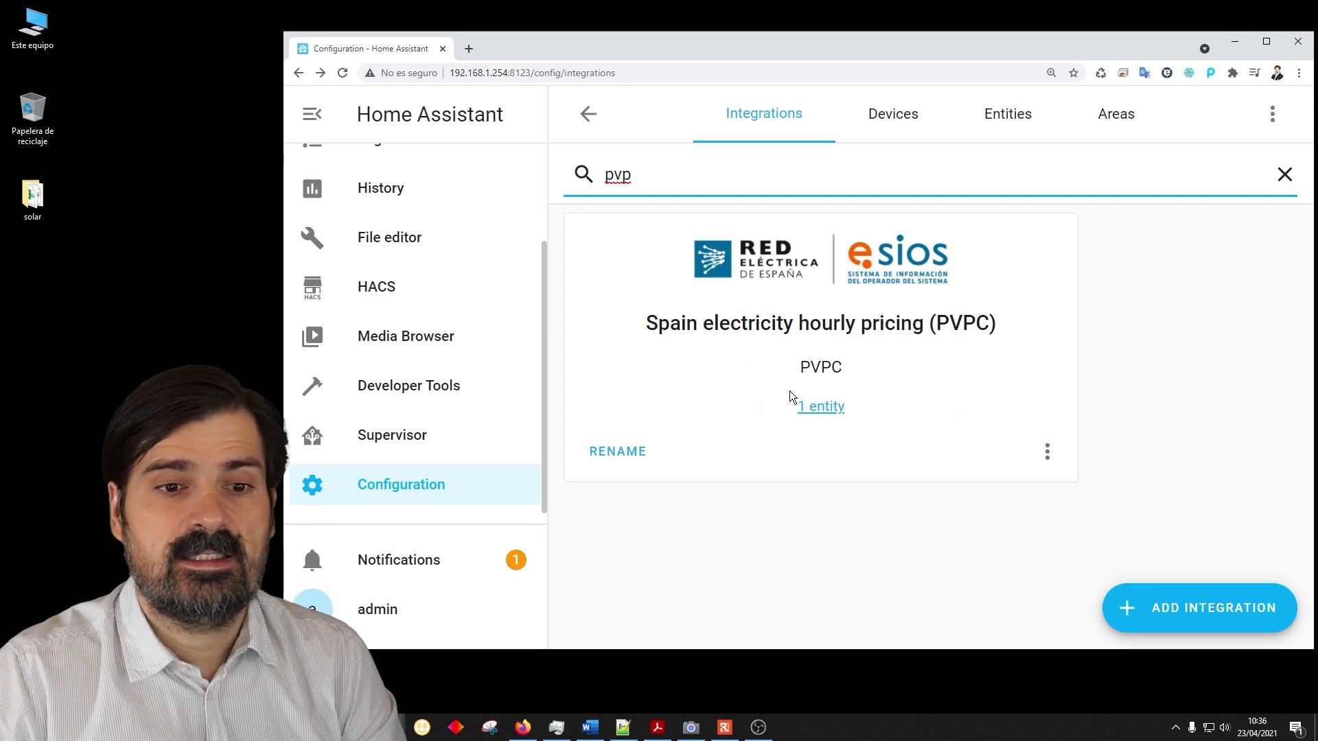
left_click(817, 415)
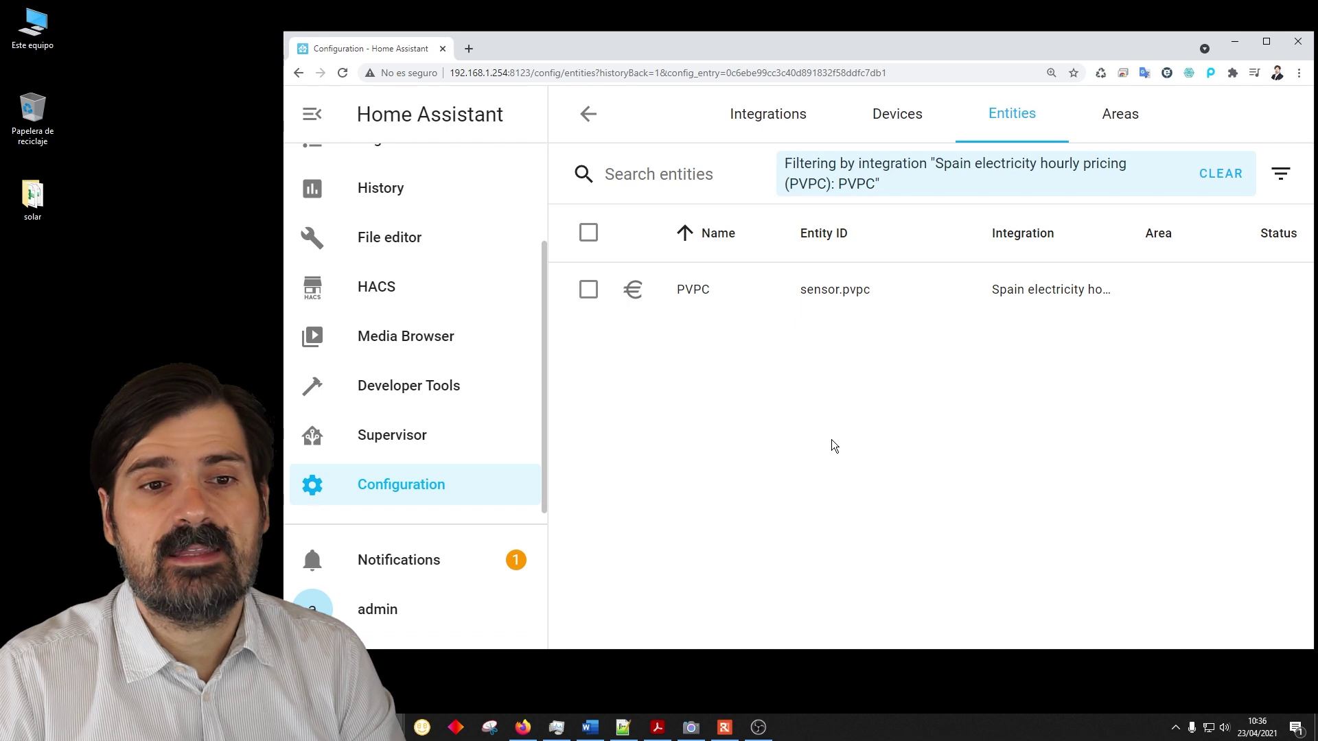
- Rename the sensor.pvpc entity to "PVPC Casa" followed by the homeowner's first name and save the update
left_click(693, 292)
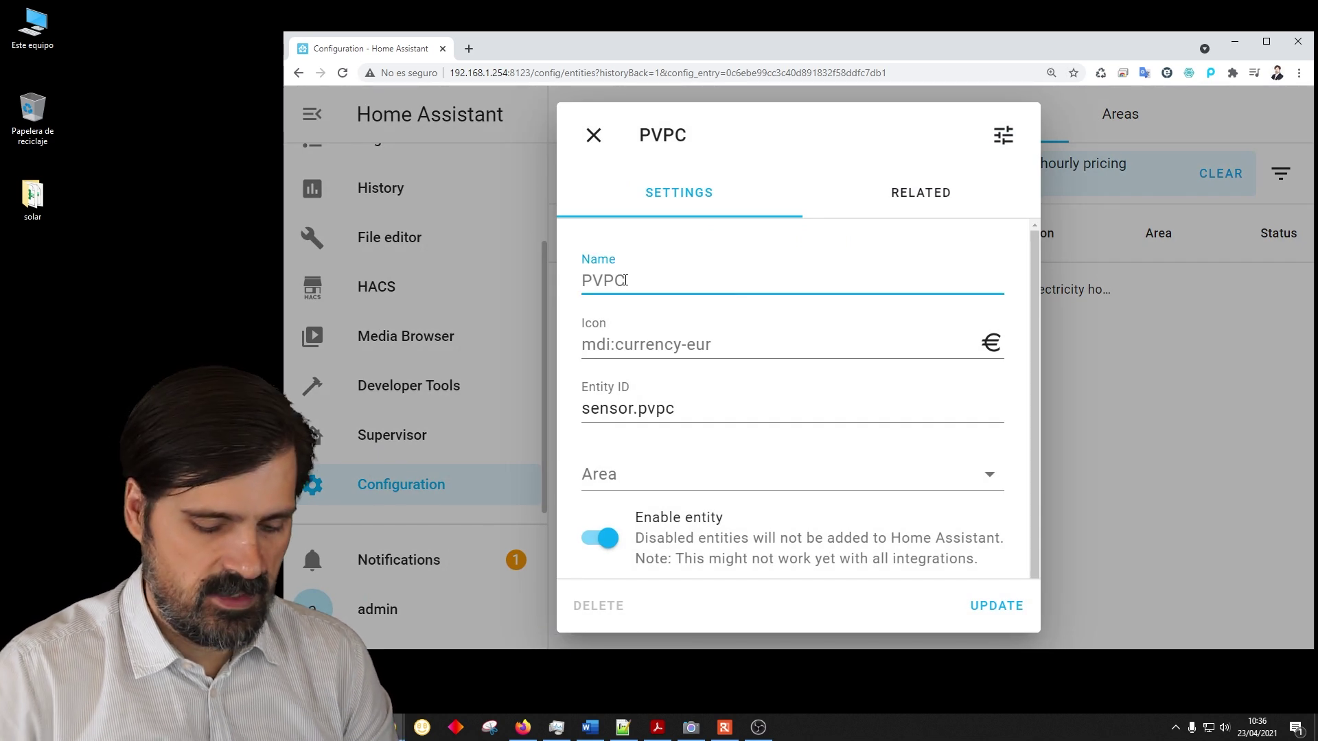
type("PVP")
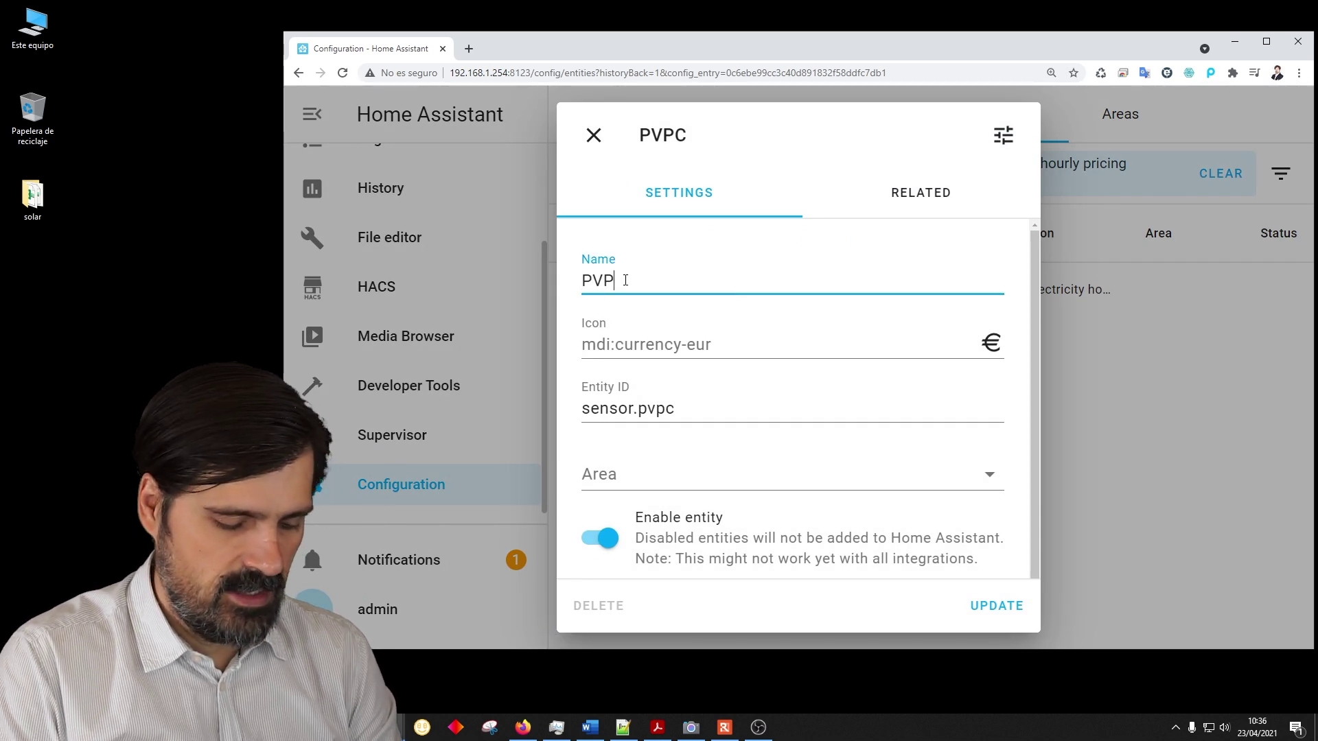
type("C Casa luis")
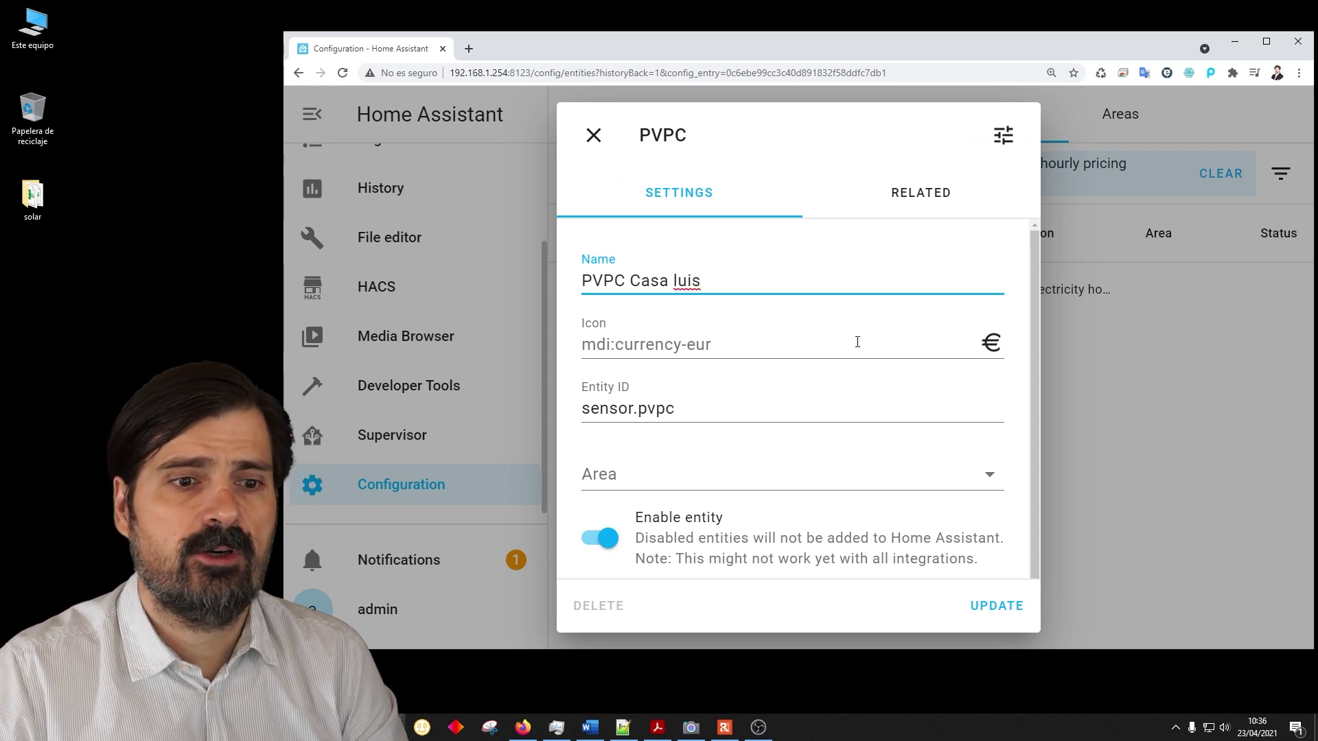
triple_click(701, 410)
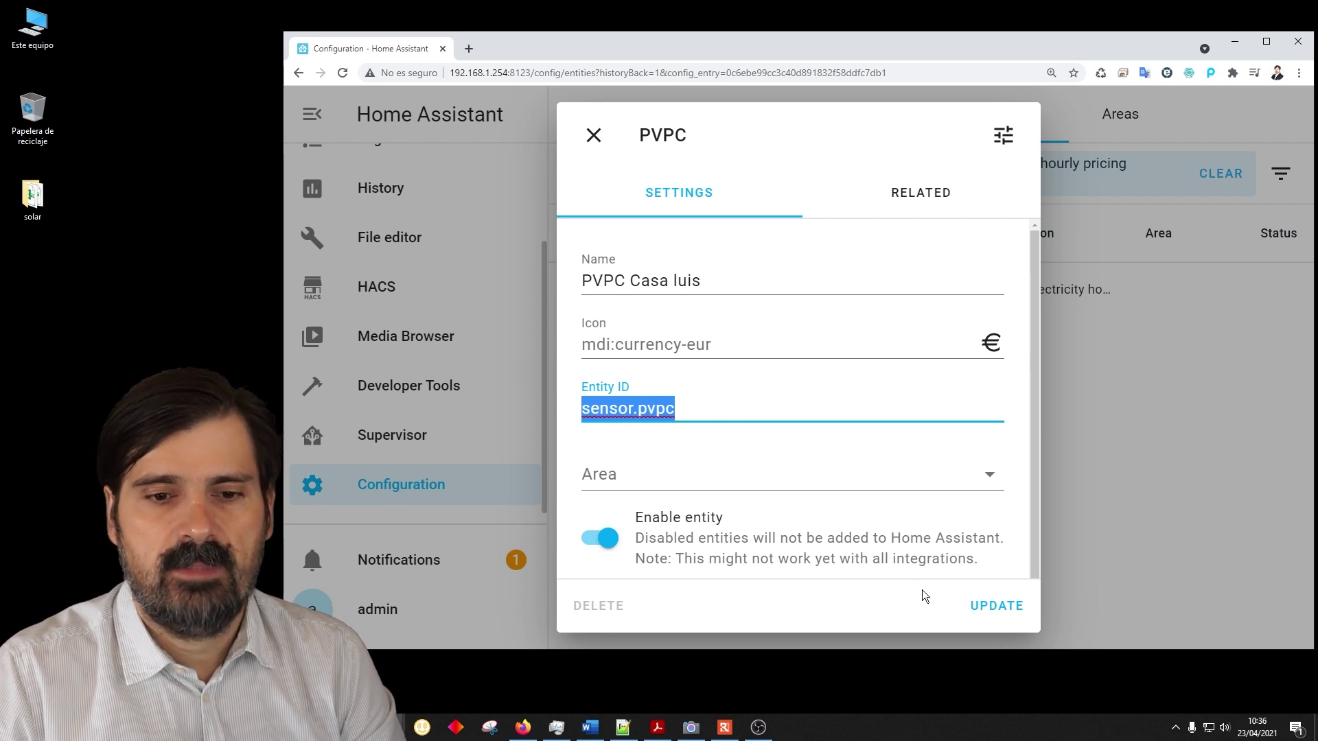
left_click(997, 607)
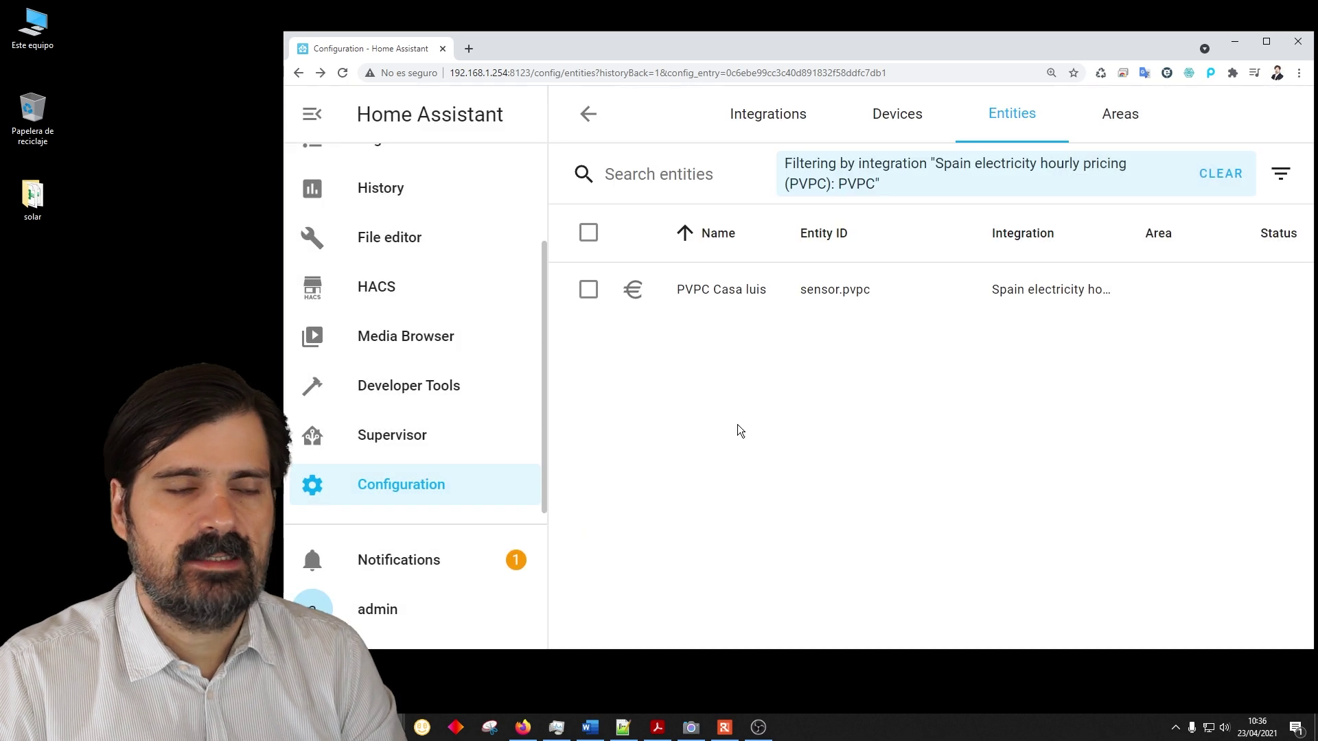
- Create a new view titled "Precios electricidad" in the Overview dashboard
scroll(546, 288, "up", 2)
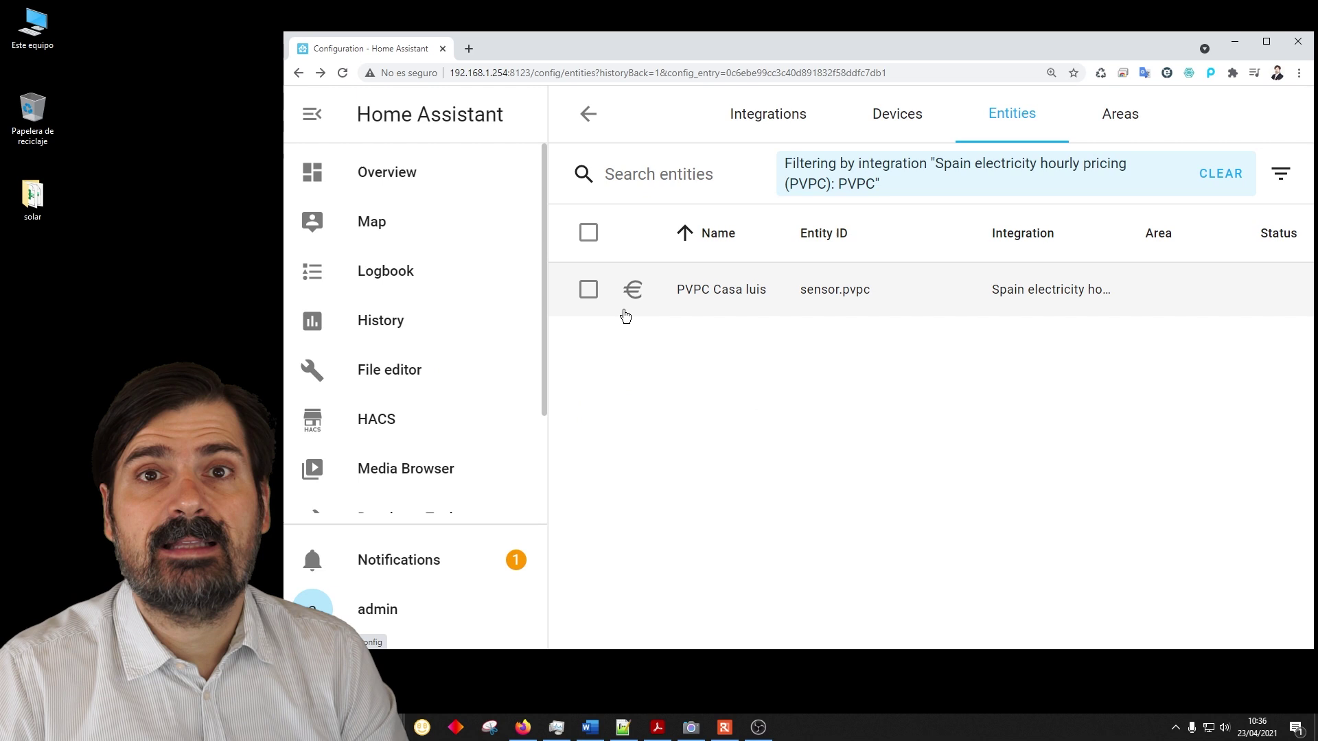
left_click(375, 172)
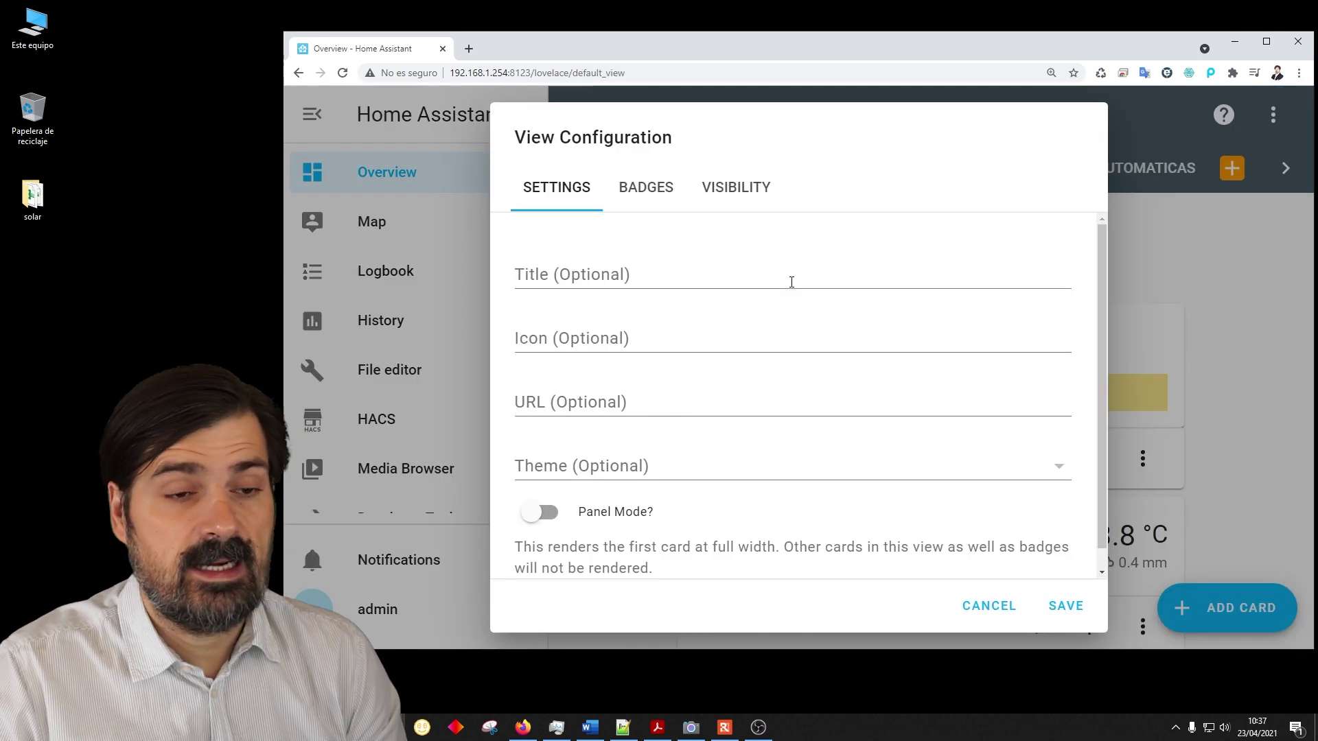
left_click(620, 268)
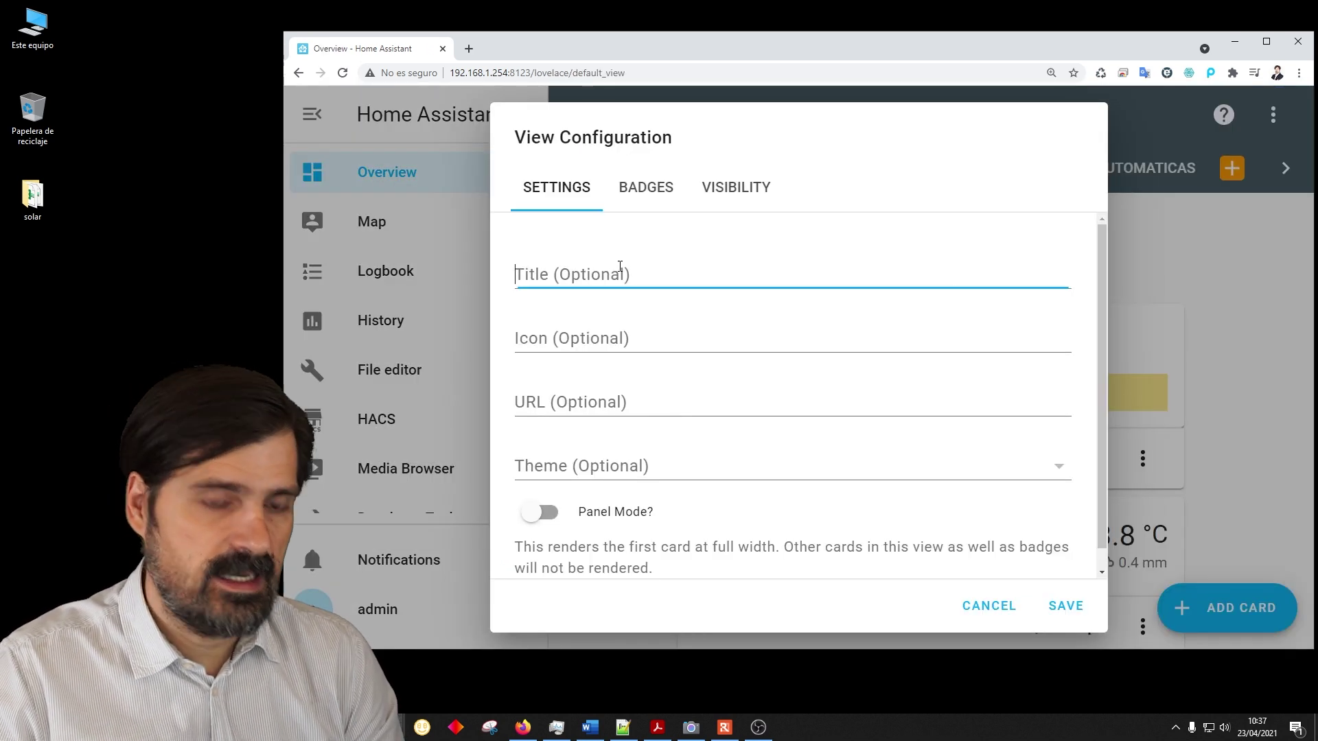
type("Precios ")
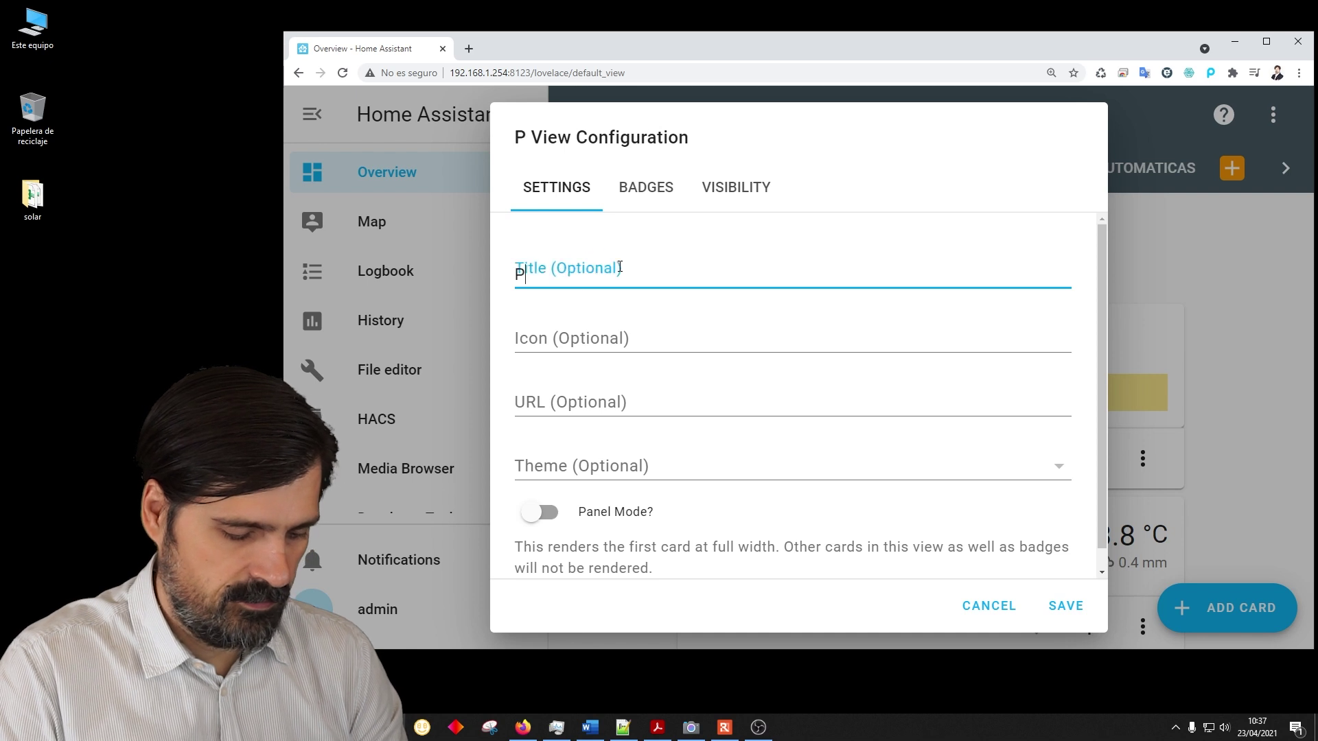
type("elec")
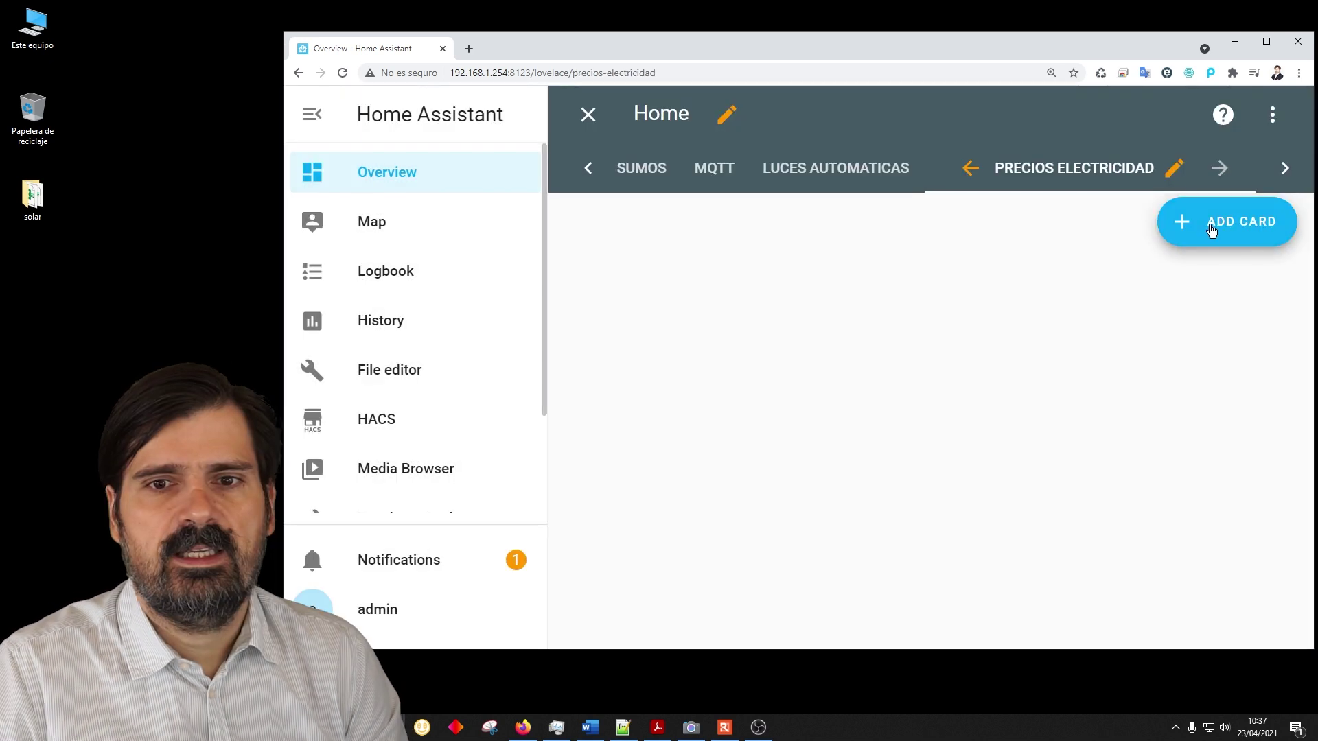
- Start an Entities card for the Precios electricidad view and remove all its preselected entities
left_click(1212, 230)
scroll(540, 315, "down", 5)
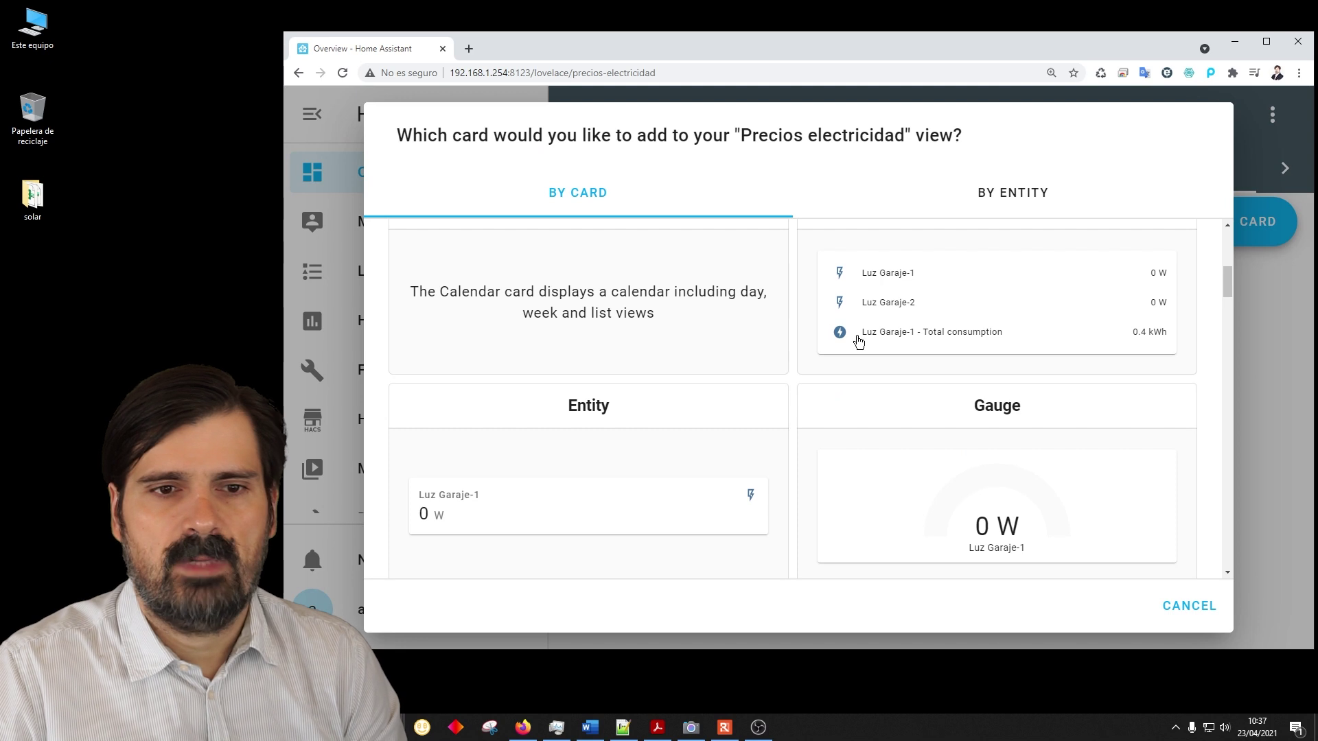
left_click(950, 315)
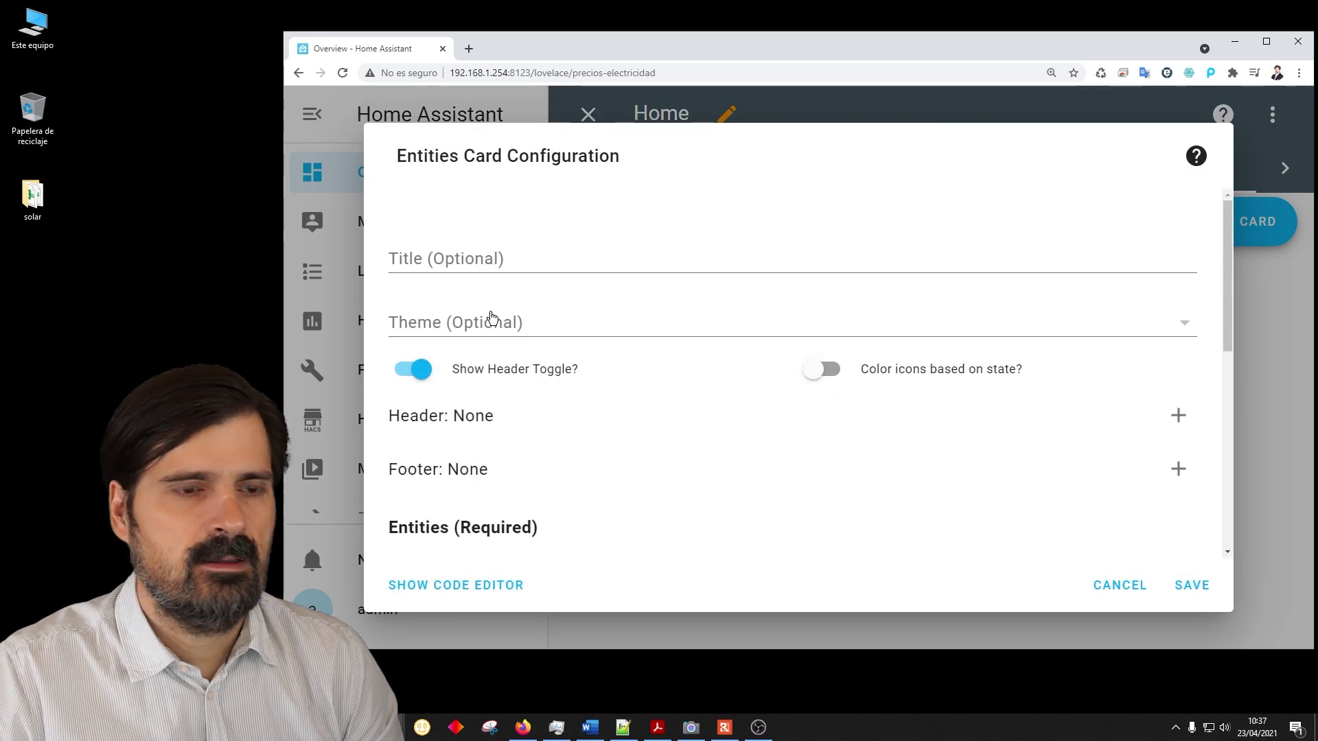
scroll(450, 318, "down", 4)
left_click(1141, 312)
left_click(1142, 312)
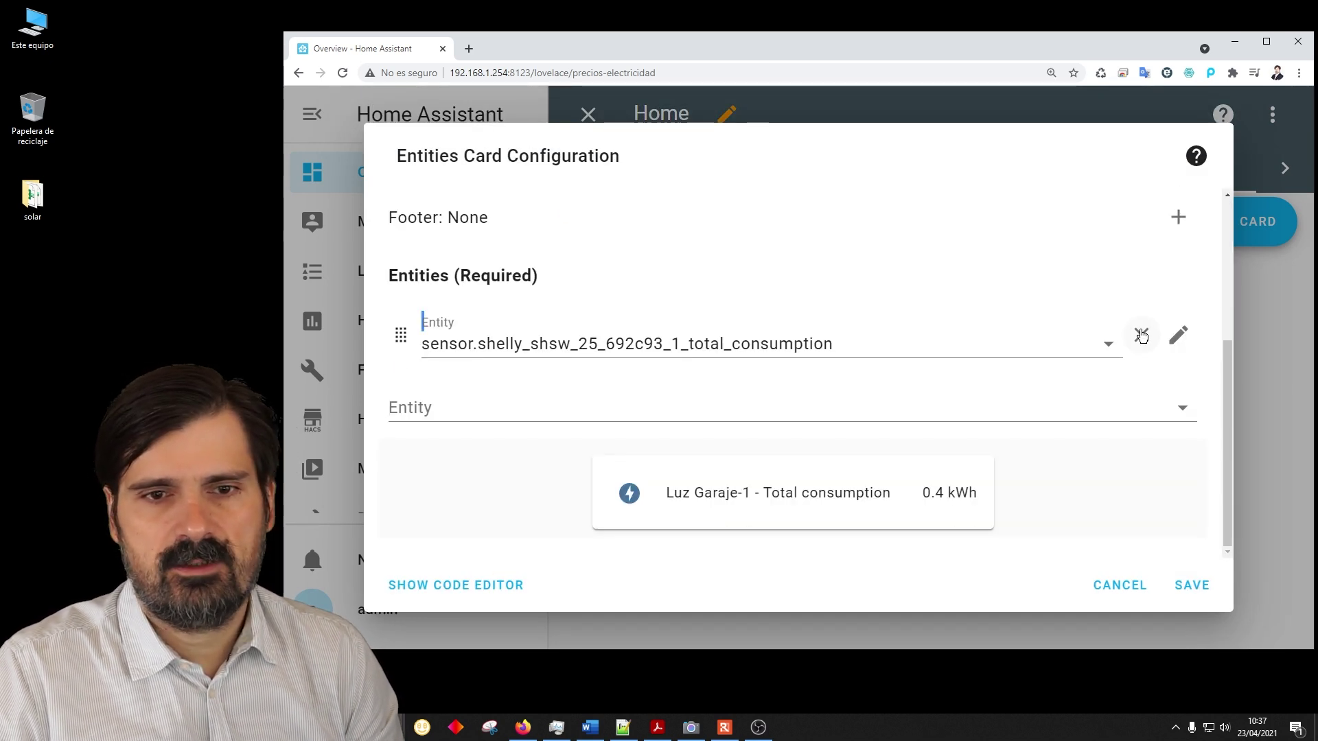
left_click(1141, 336)
- Add the sensor.pvpc entity to the Entities card and save the card
left_click(448, 448)
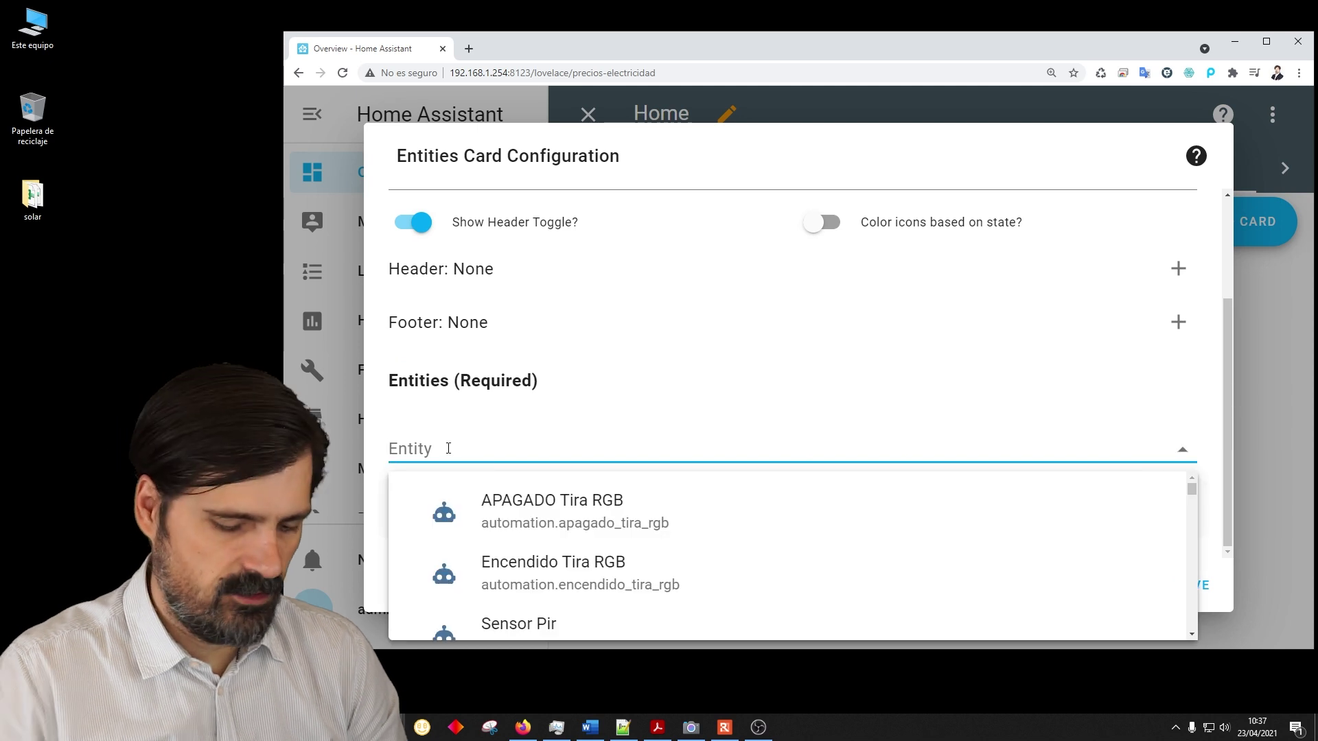
type("pvp")
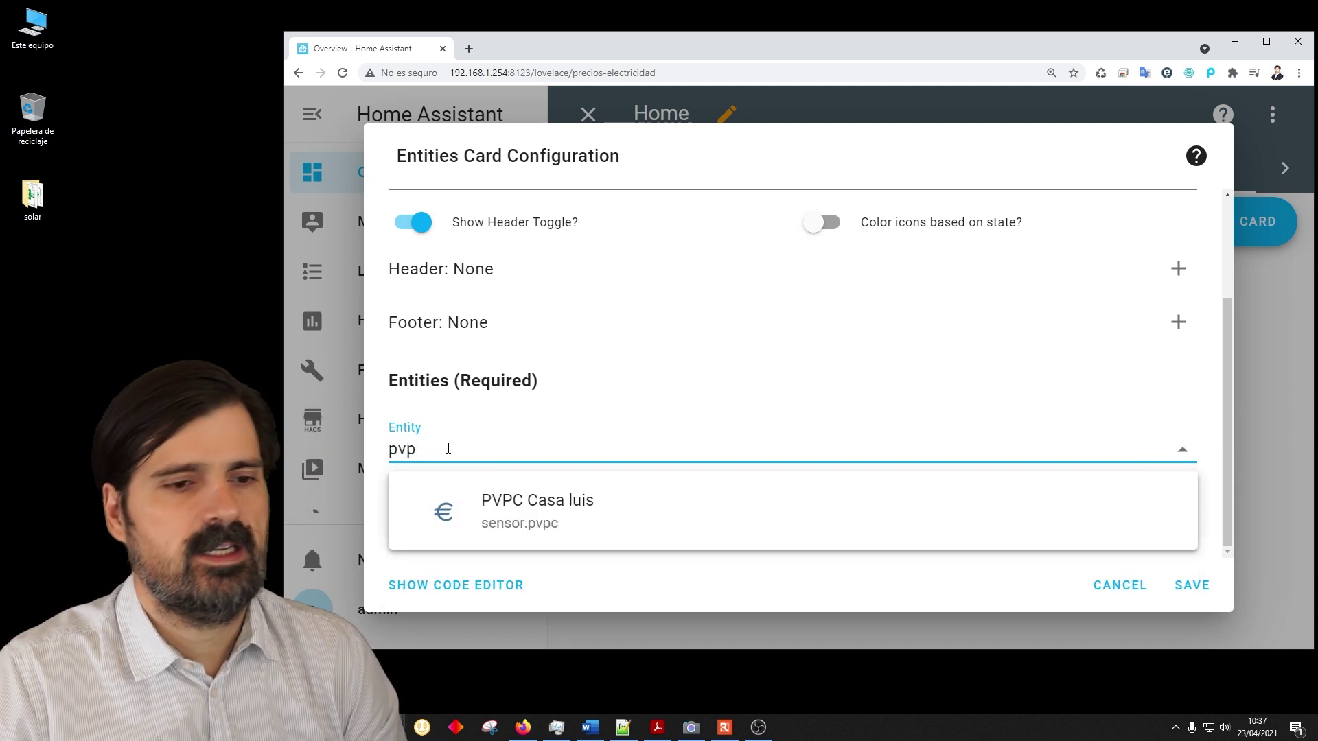
left_click(550, 531)
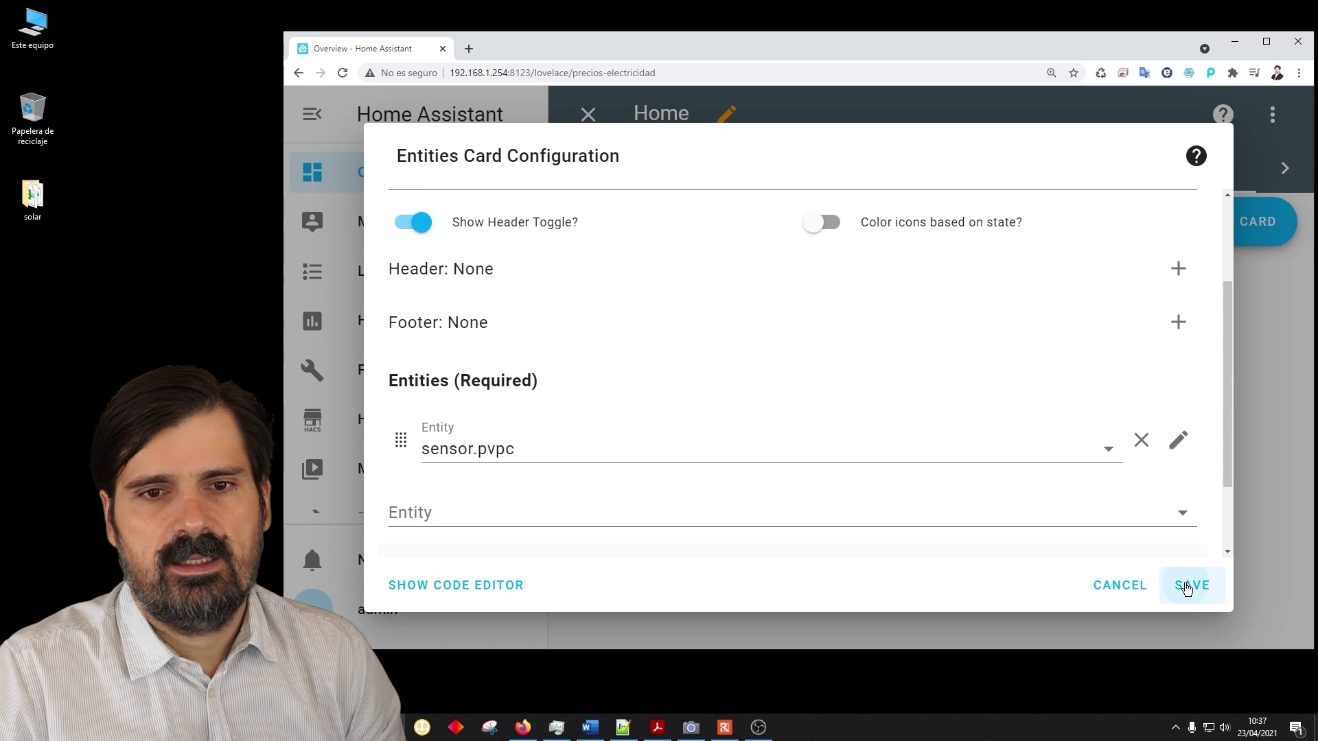
left_click(1186, 588)
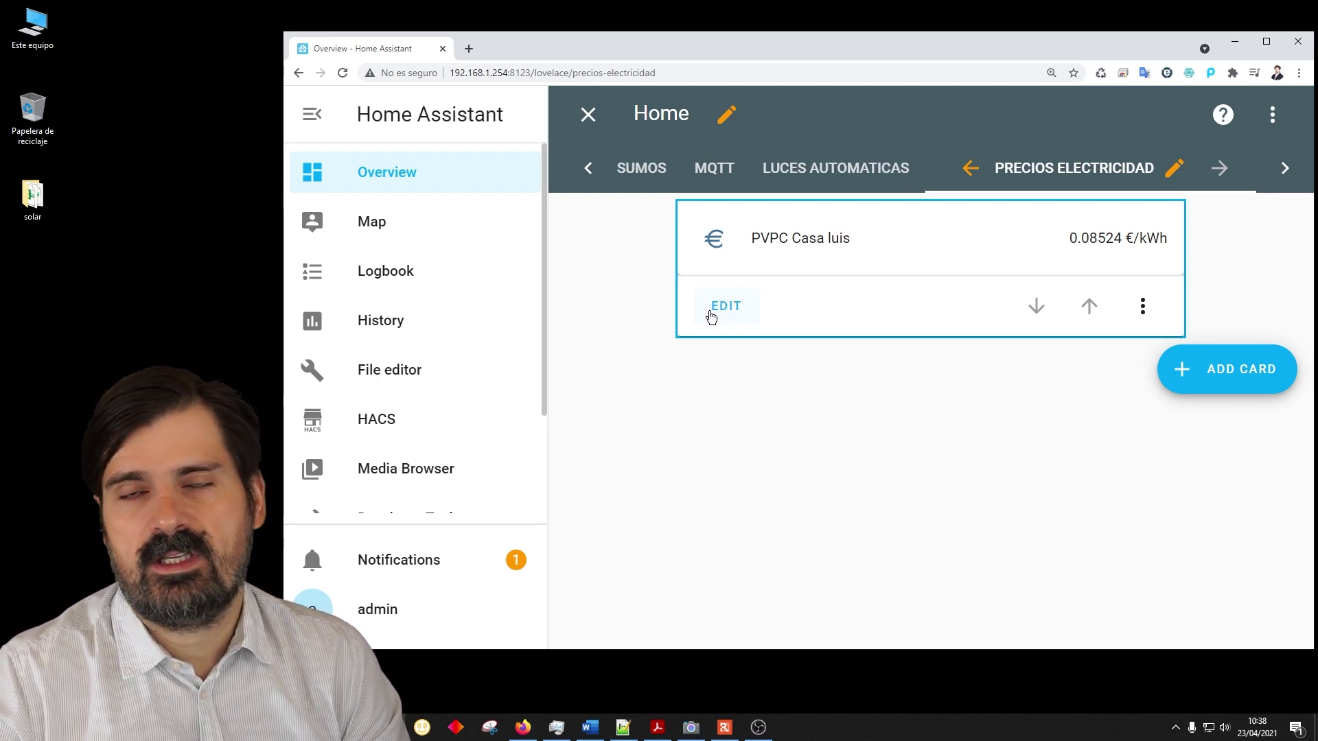
- Create a new empty automation from the Home Assistant configuration's automations page
scroll(397, 412, "down", 3)
left_click(377, 490)
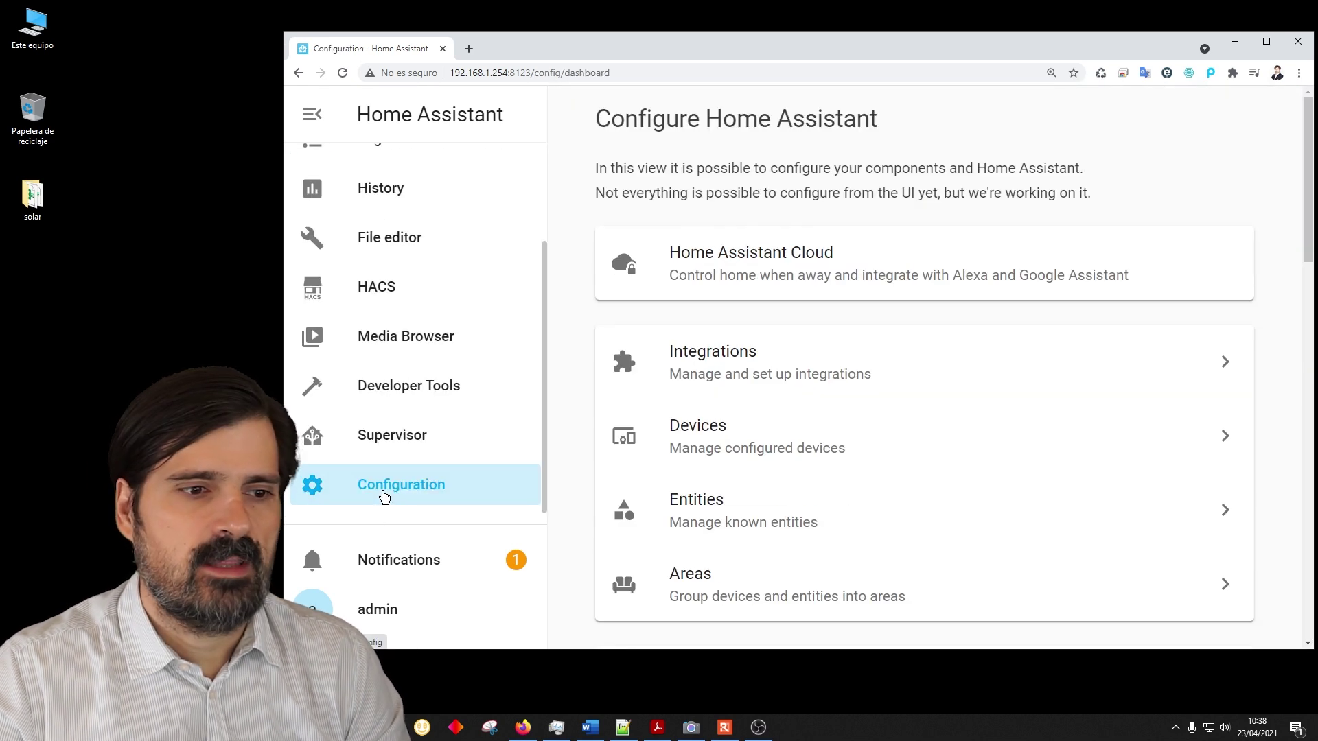
scroll(774, 460, "down", 5)
left_click(712, 417)
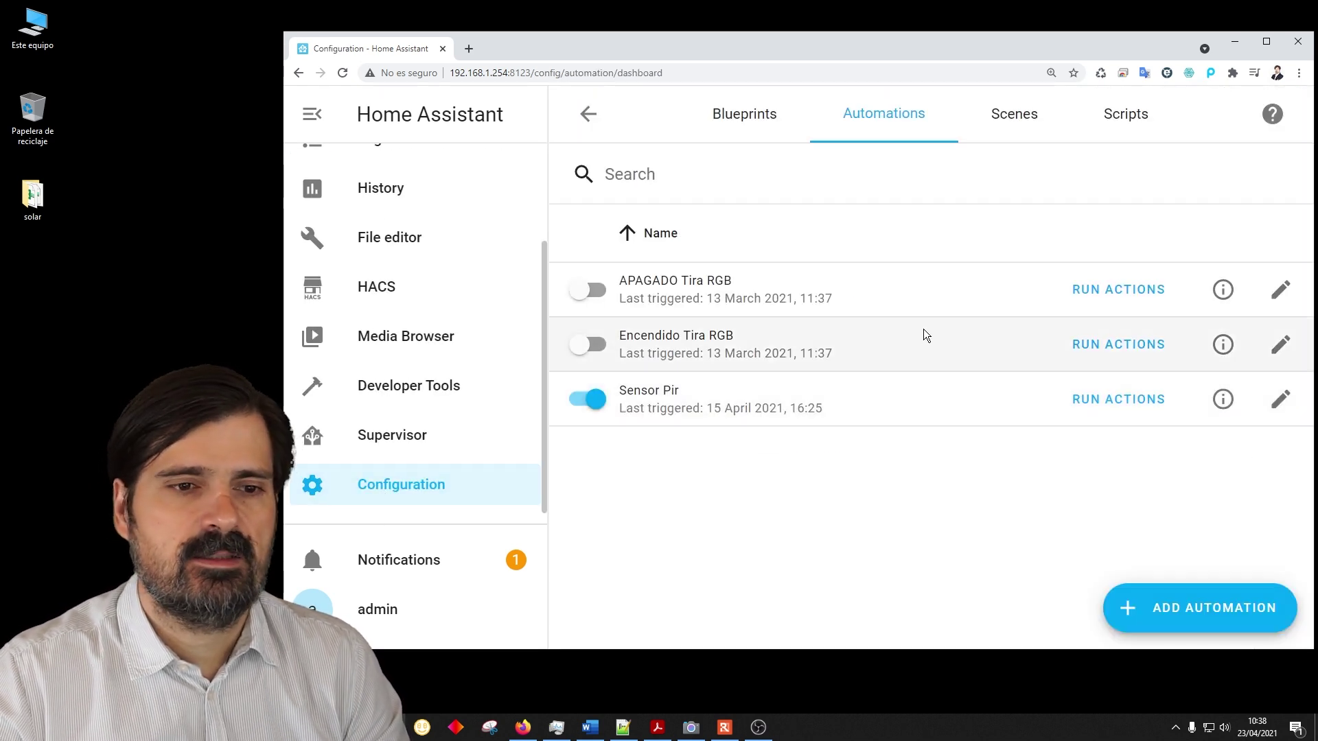
left_click(1185, 607)
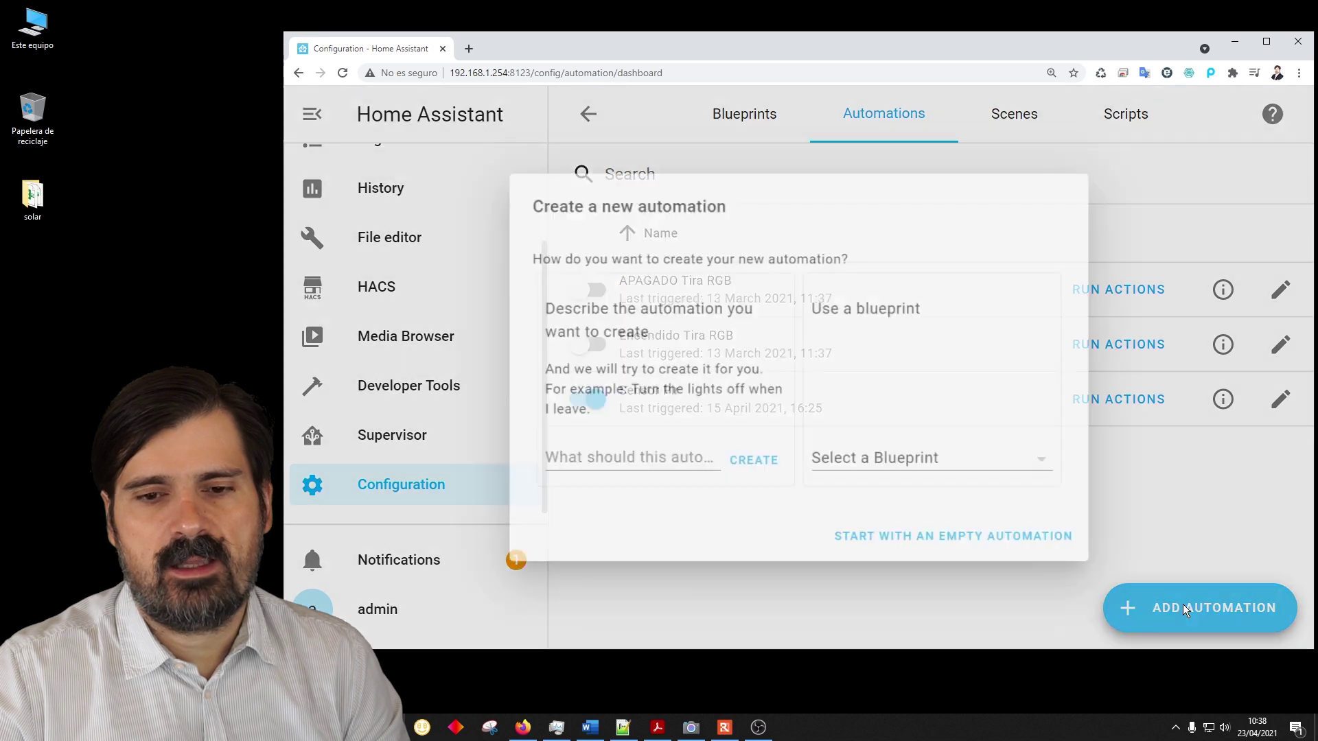
left_click(1016, 549)
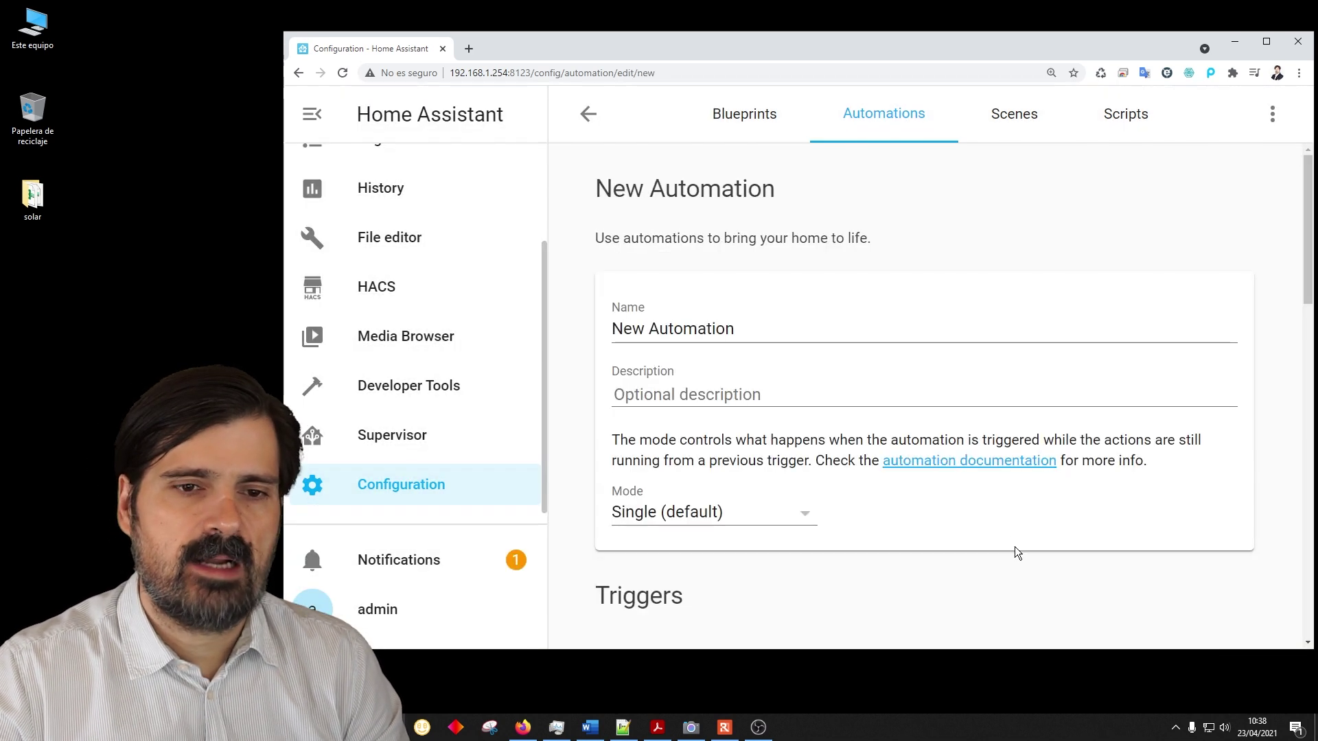
- Name the new automation "Aviso de Precios SUperiores a"
type("Aviso de pe")
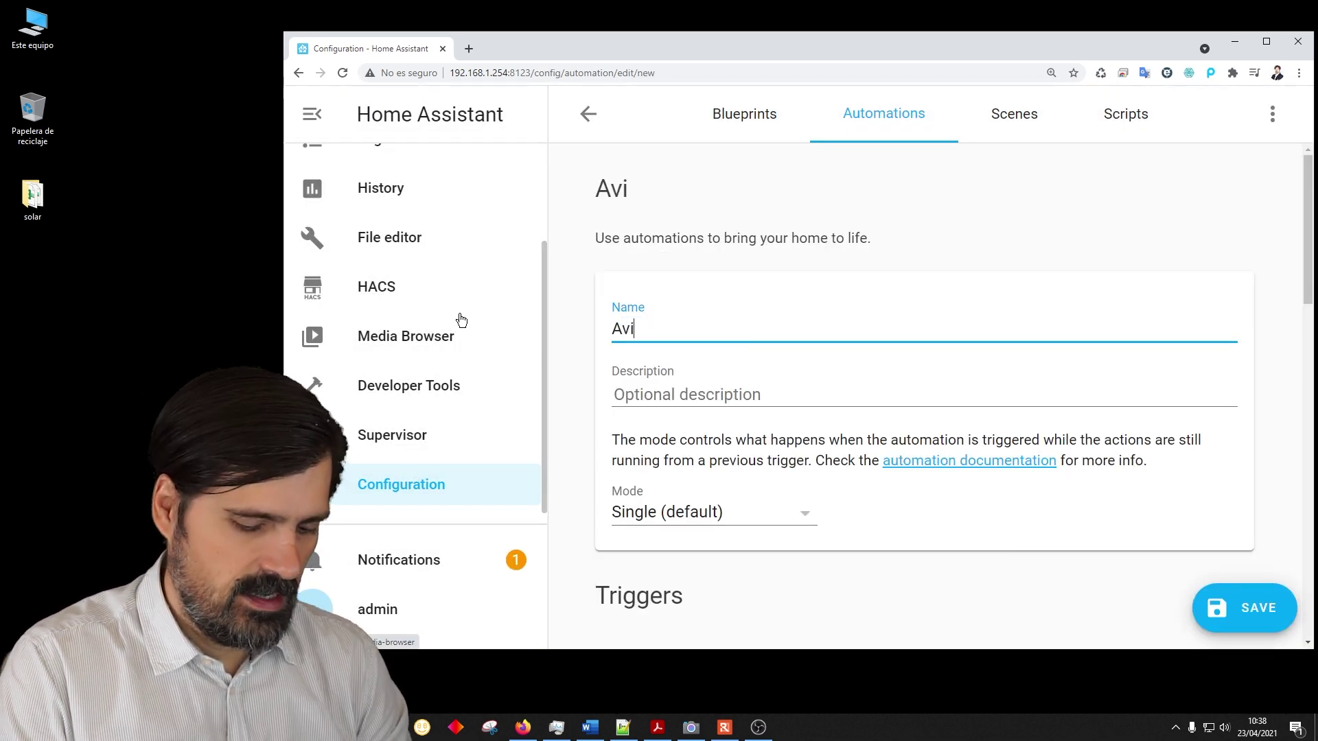
key("BackSpace")
key("BackSpace")
type("Precios  SUperiores a")
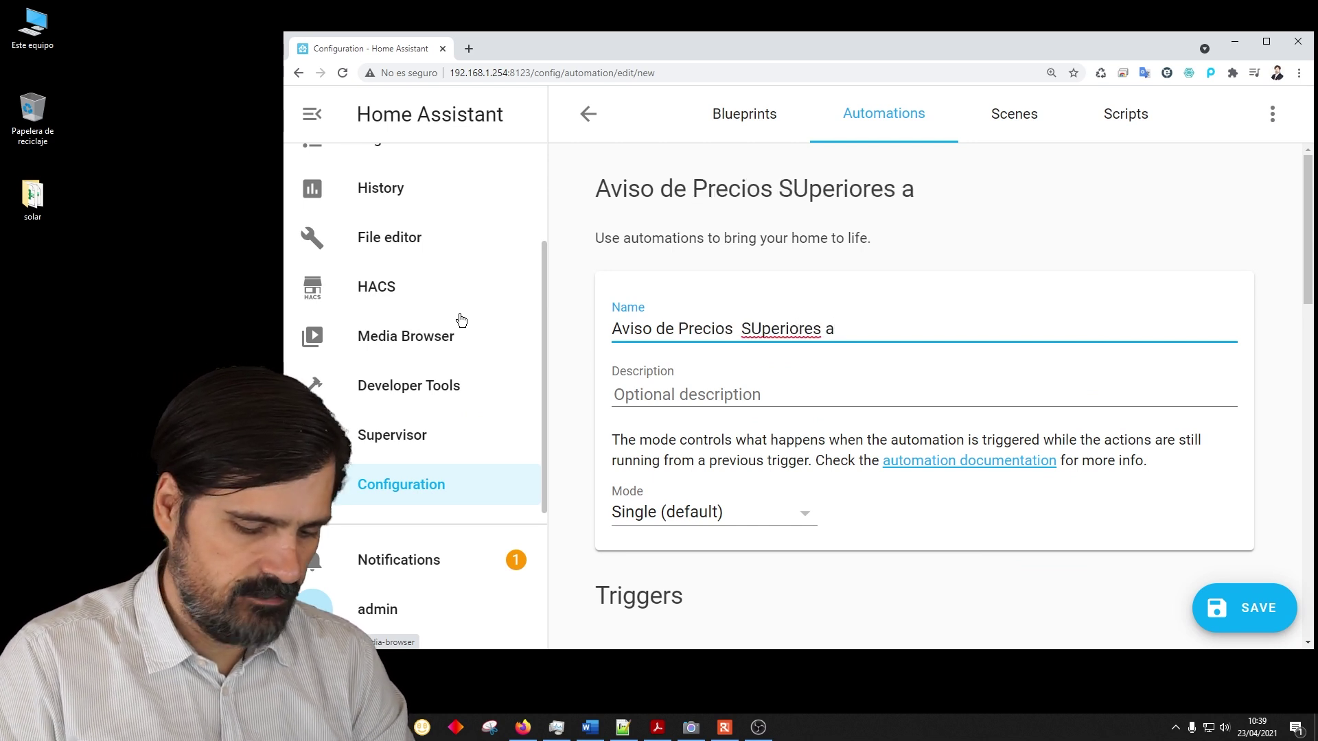
- Set the automation's trigger type to Numeric state and choose sensor.pvpc as its entity
scroll(758, 381, "down", 4)
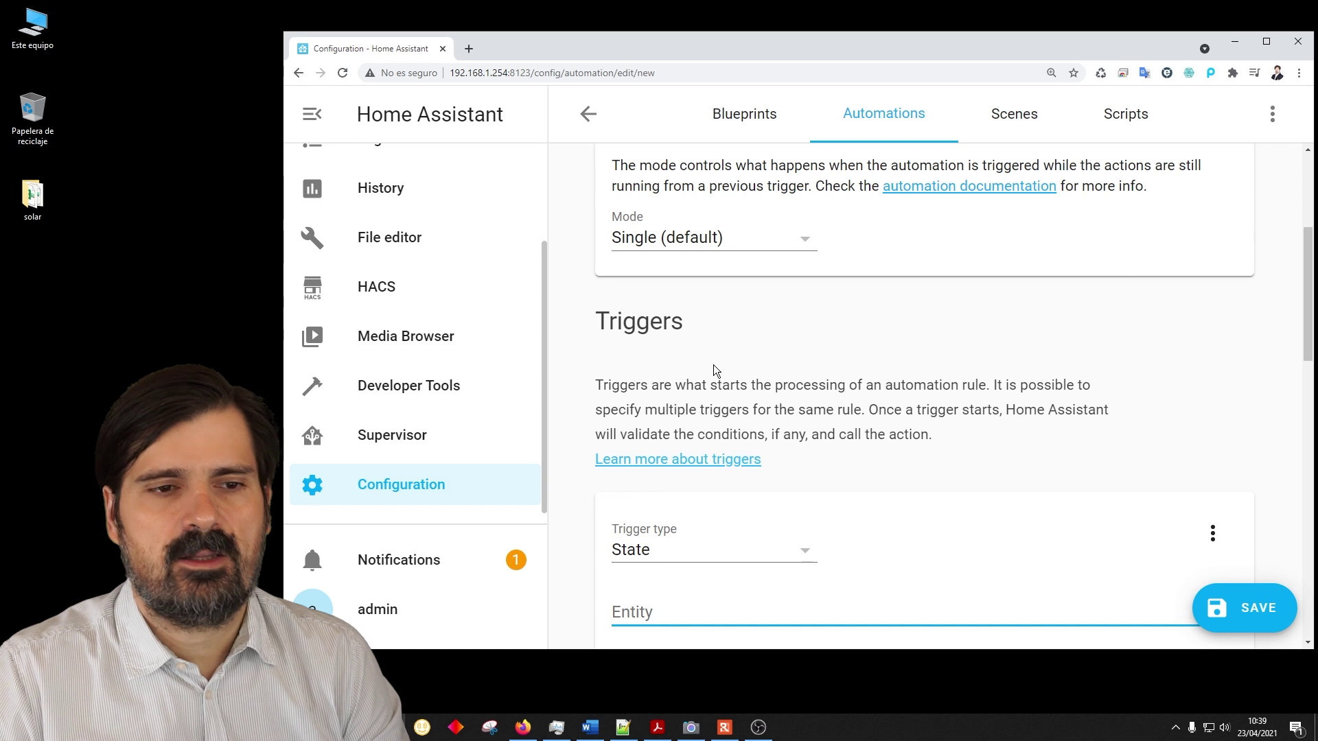
scroll(714, 365, "down", 2)
left_click(803, 416)
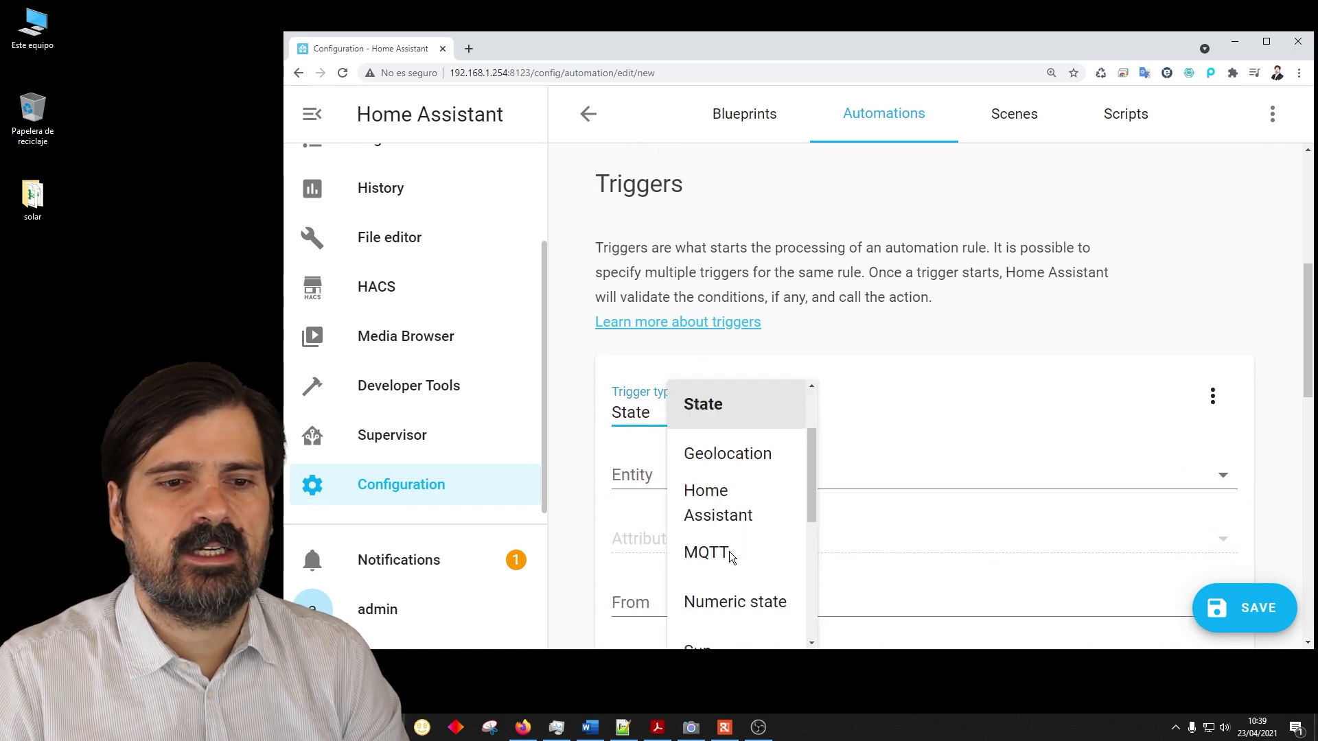
scroll(759, 491, "down", 3)
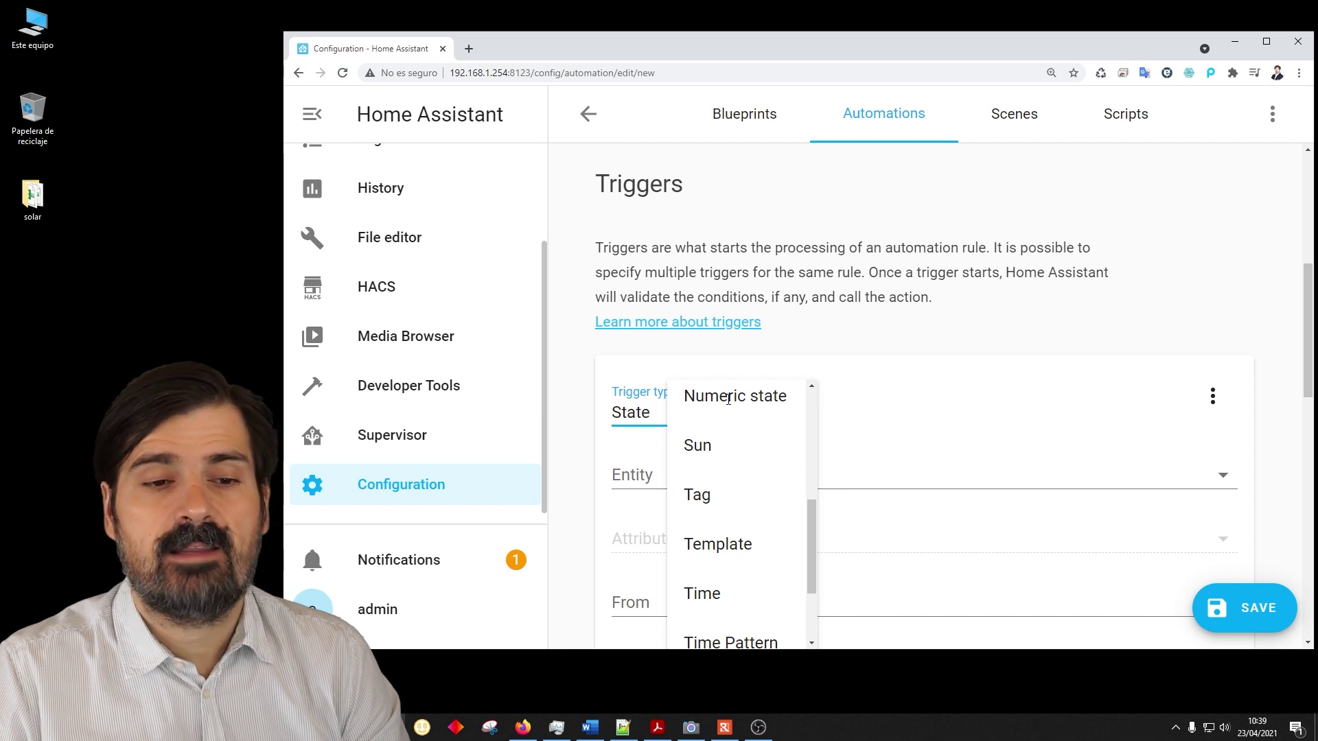
left_click(740, 396)
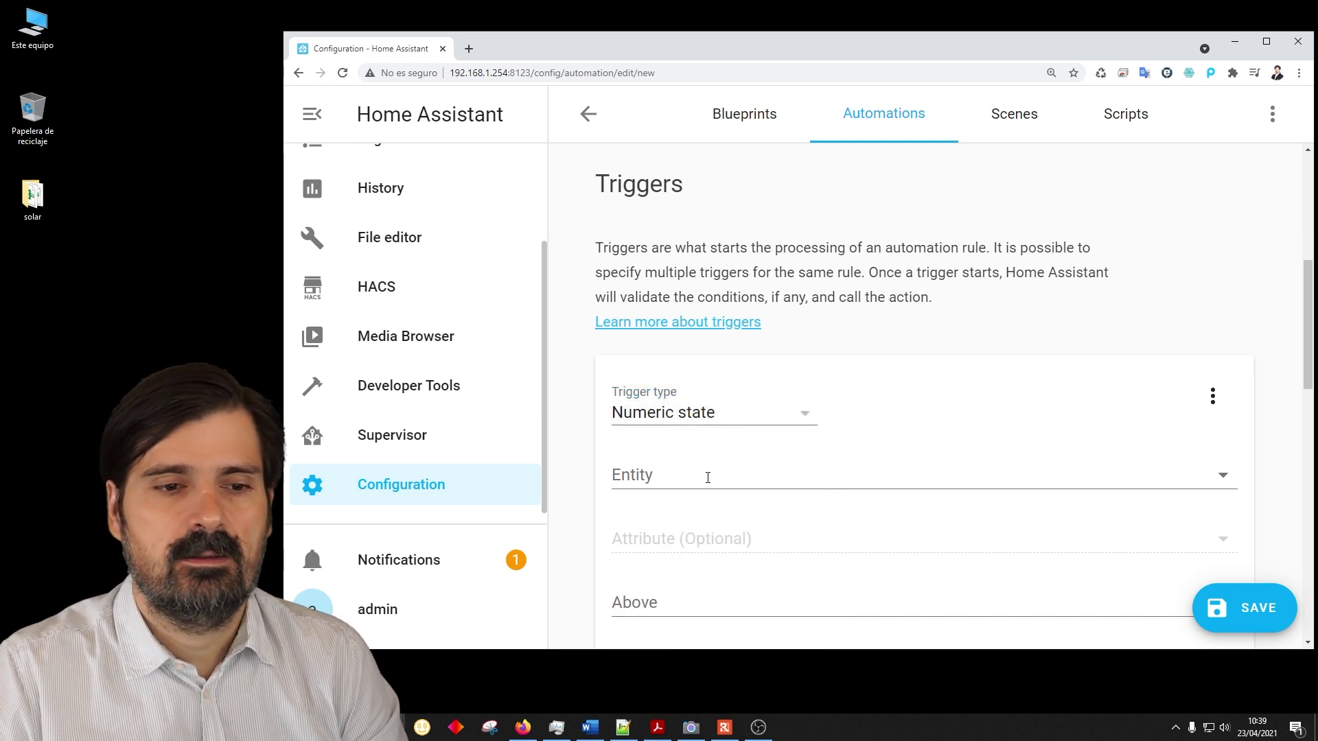
left_click(708, 477)
type("pvp")
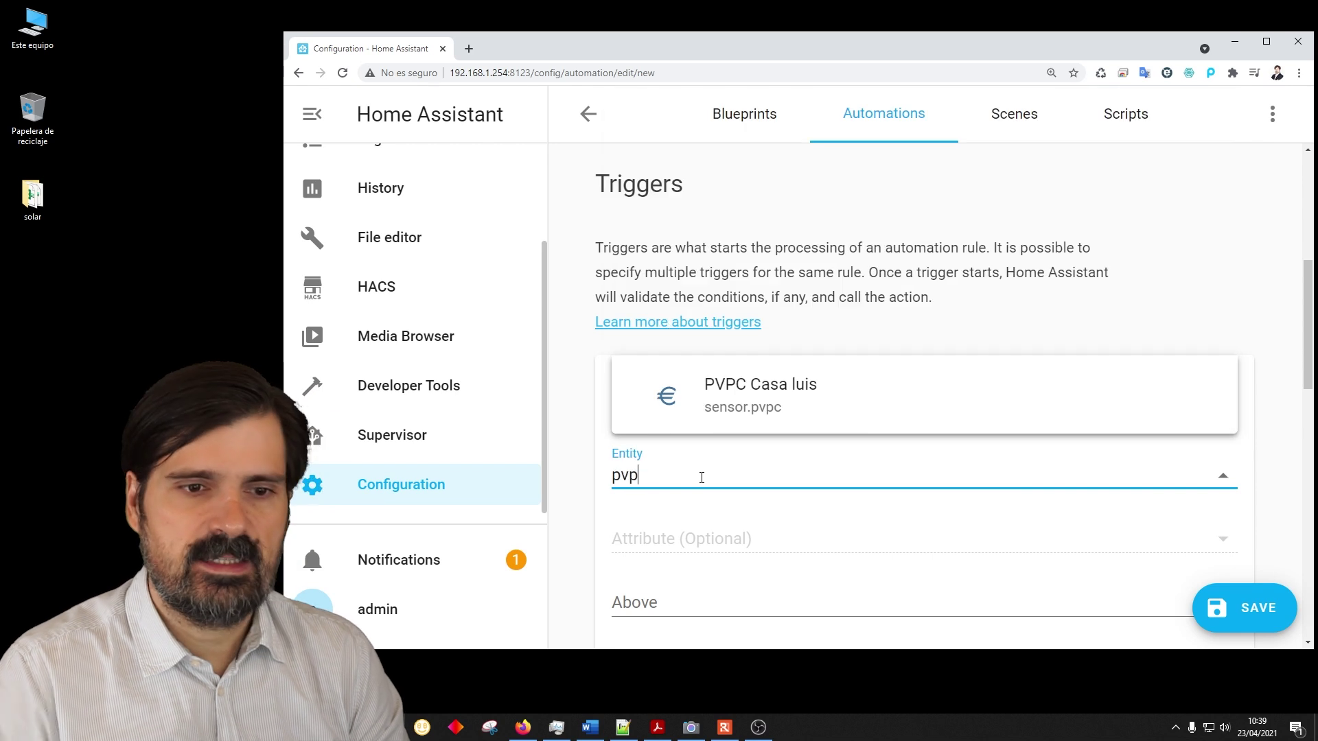
left_click(791, 405)
- Set the numeric state trigger's Above threshold to .080
scroll(788, 398, "down", 4)
left_click(649, 328)
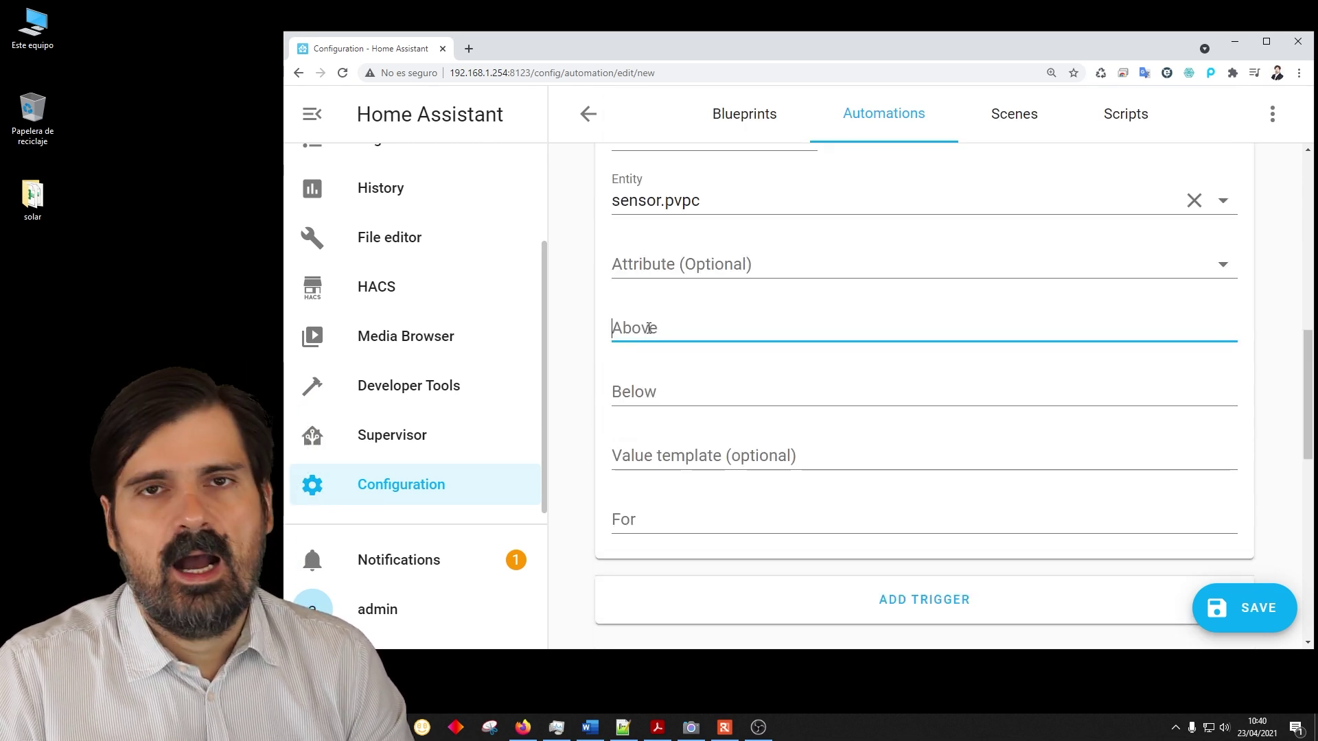
left_click(646, 397)
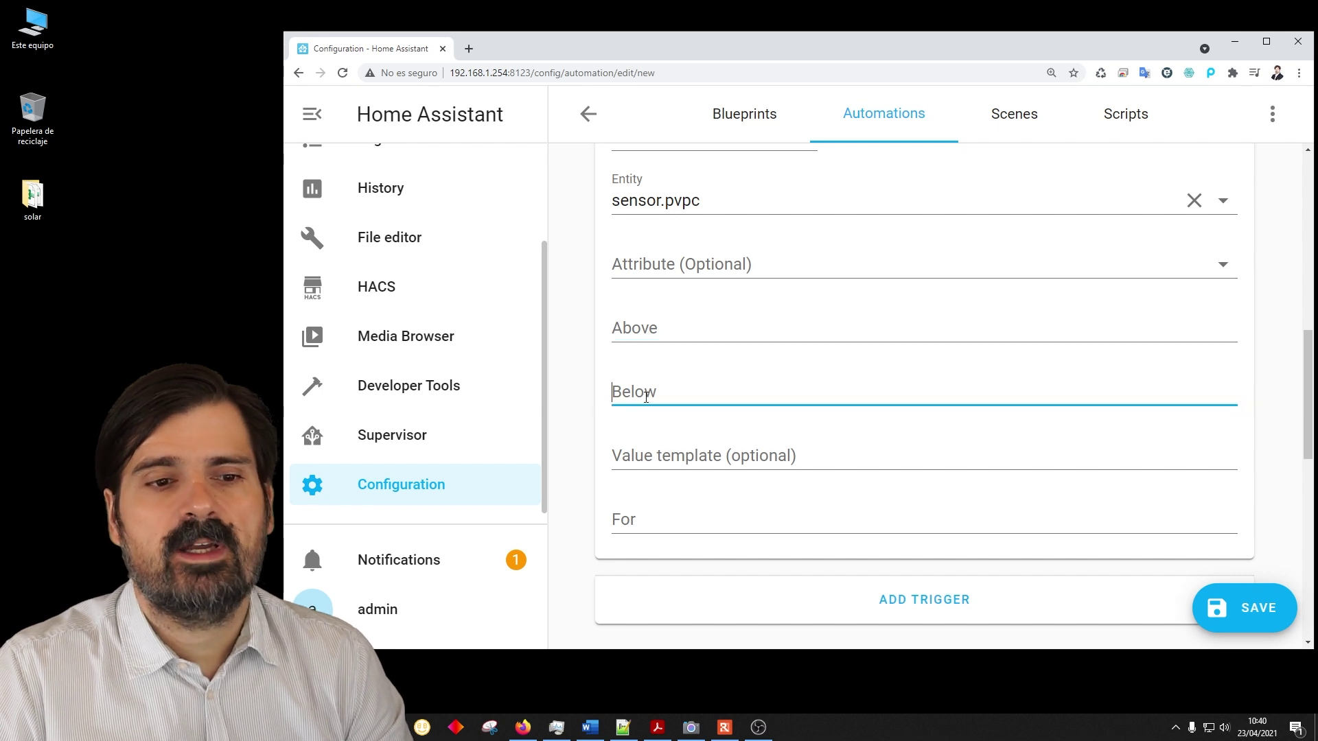
left_click(639, 327)
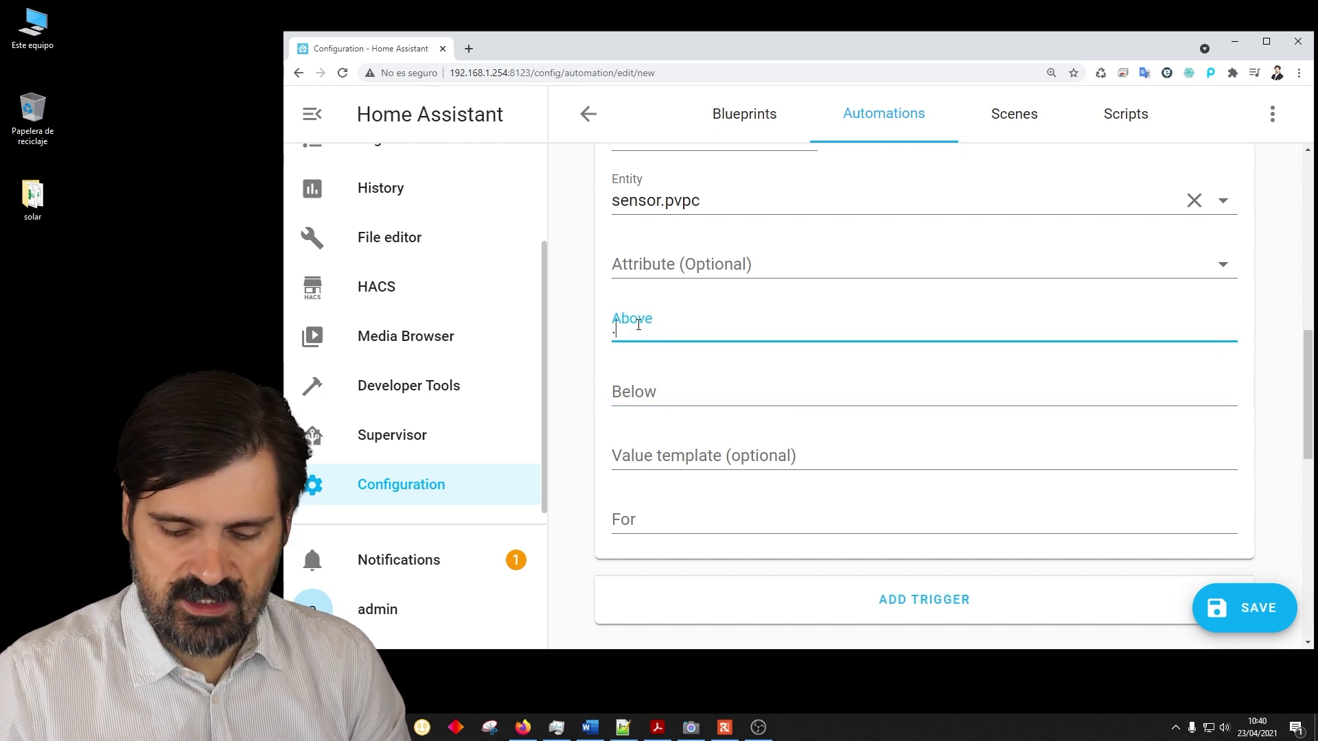
type(".080")
- Make the automation's action a Call service that sends a notification via mobile_app_sm_g950f
scroll(878, 381, "down", 10)
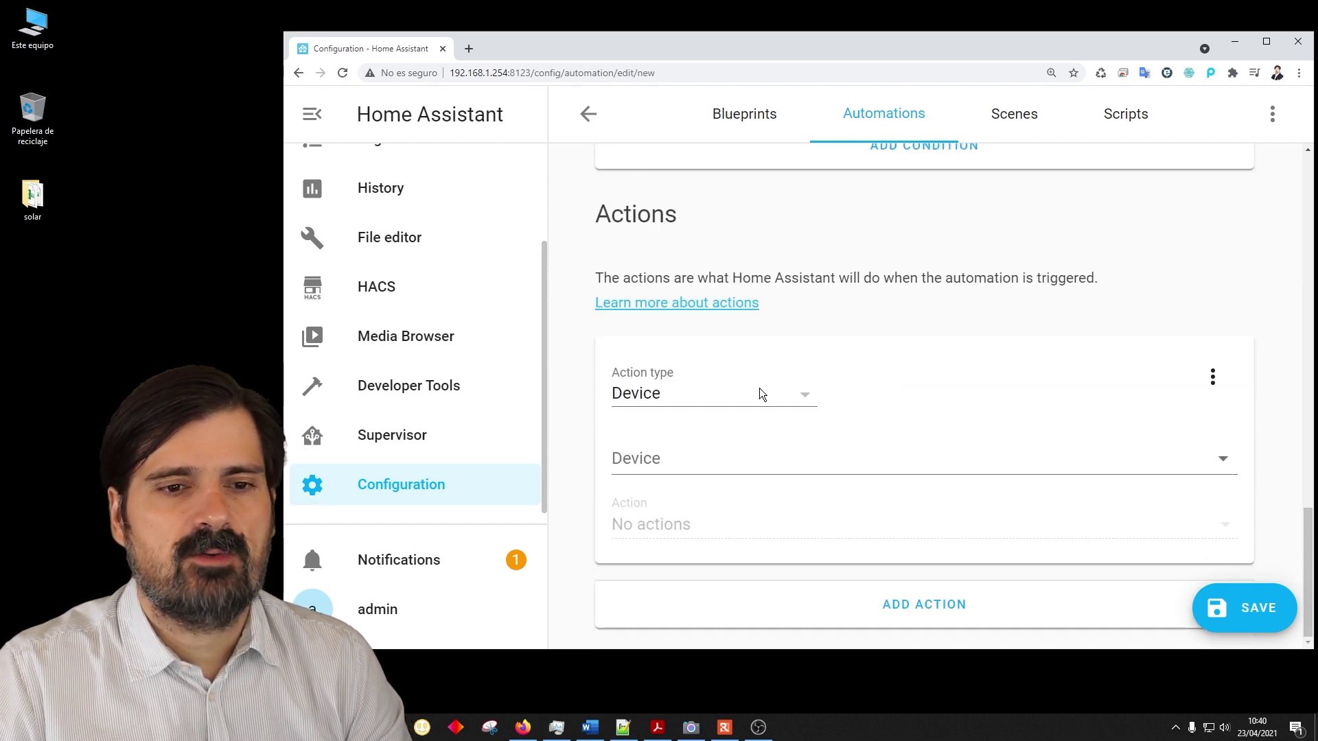
left_click(803, 398)
left_click(722, 594)
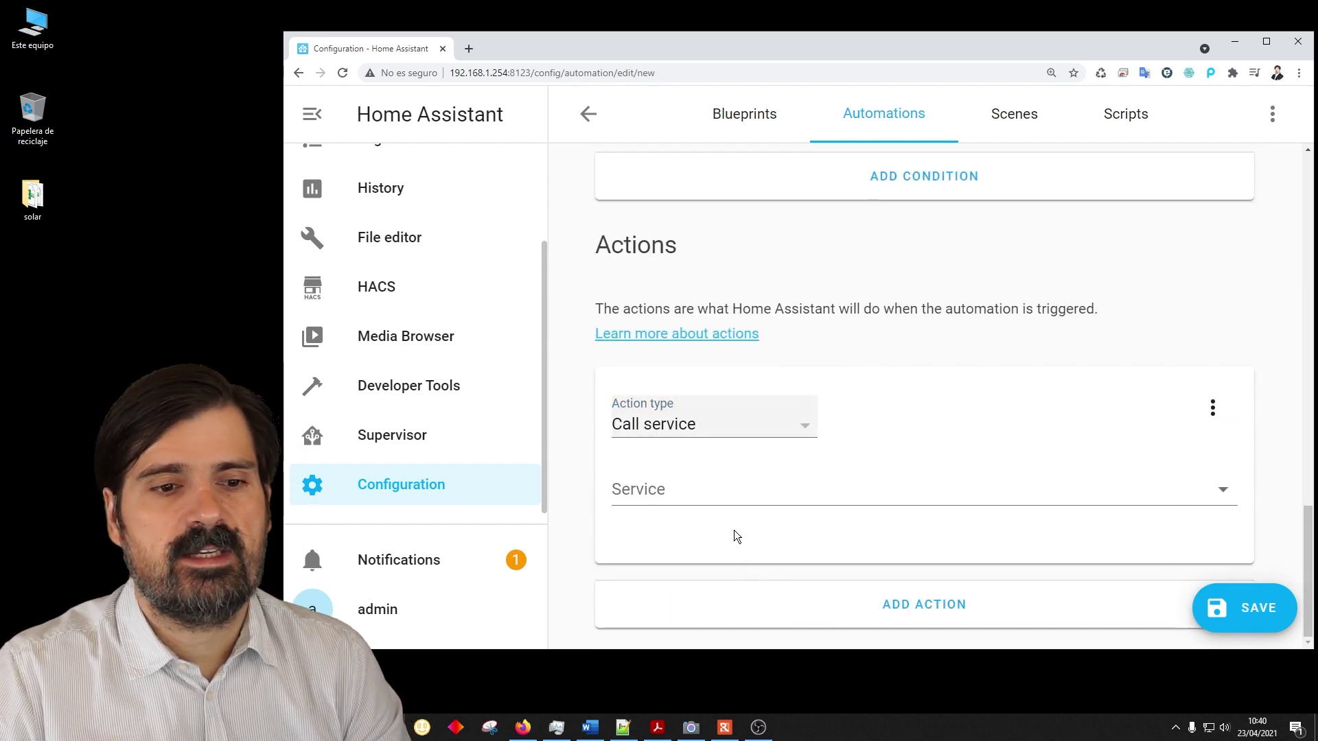
left_click(680, 492)
type("noti")
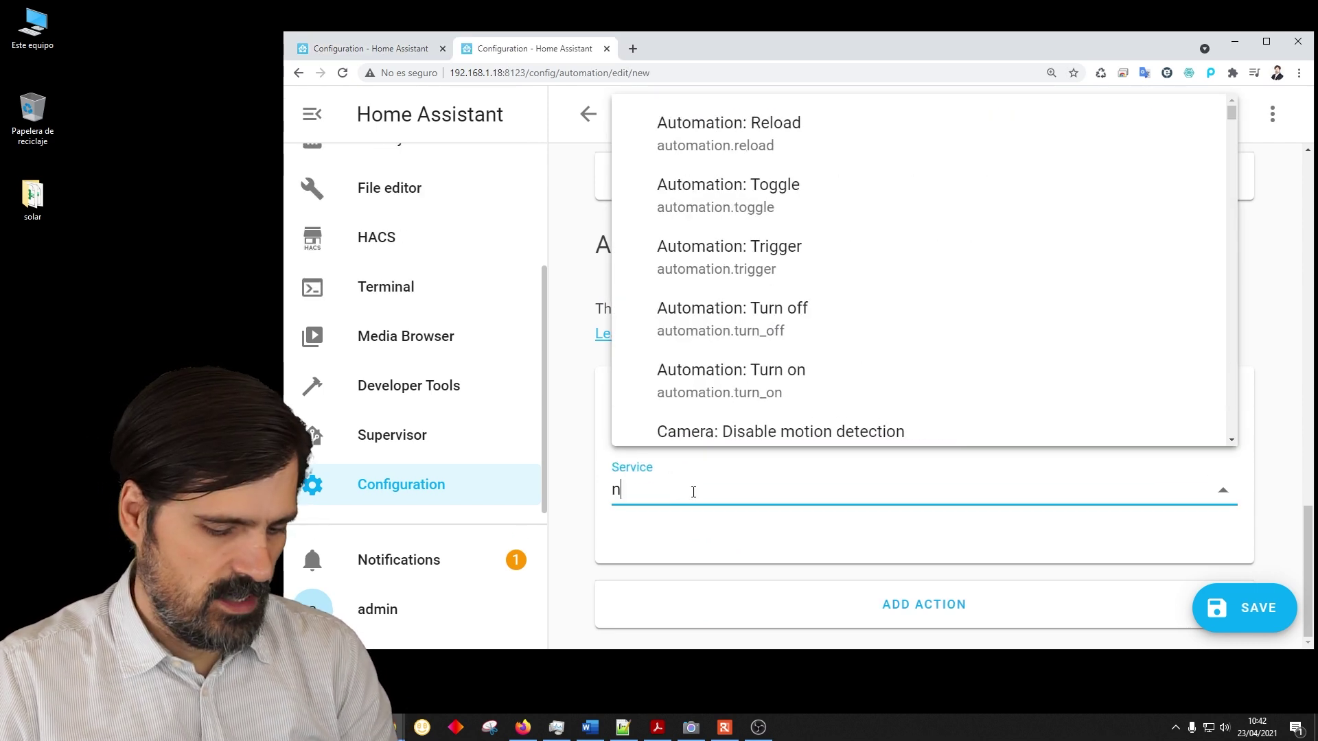
type("ot")
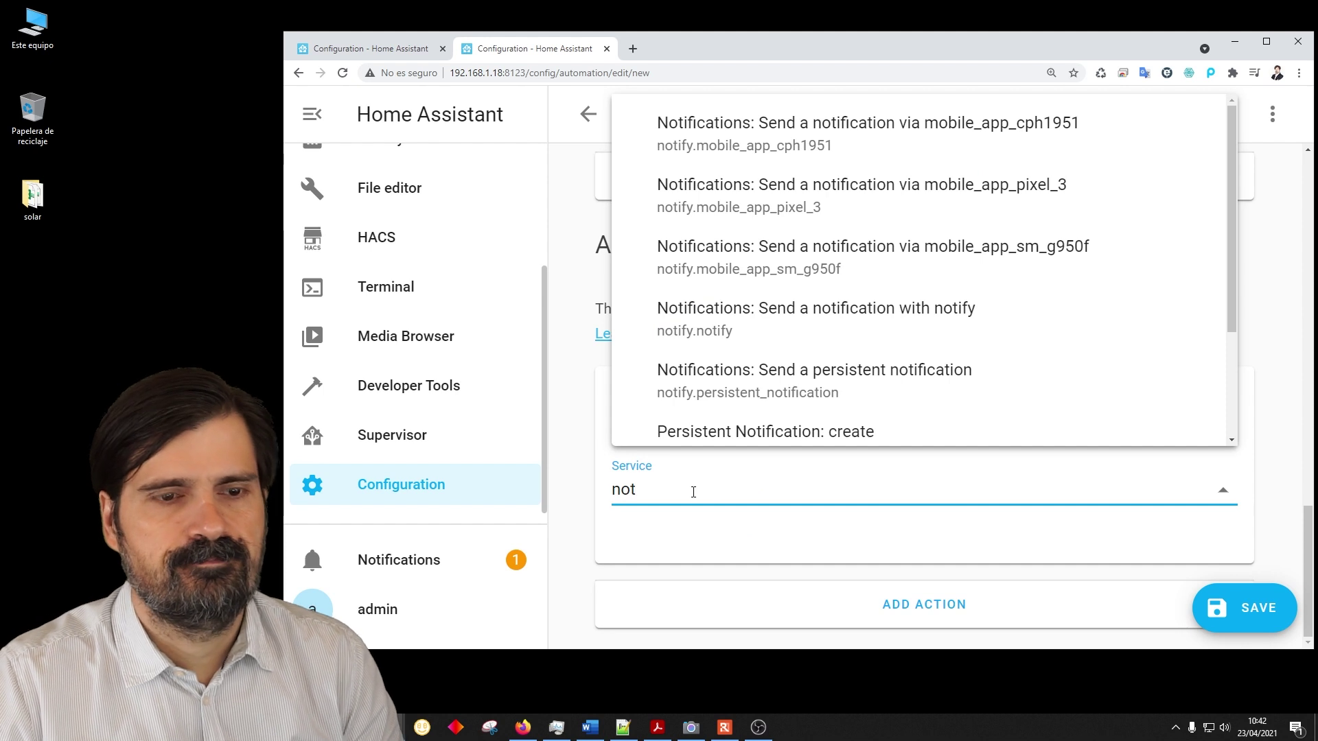
left_click(743, 268)
- Enable the notification's title and set it to "Precio Superado"
scroll(755, 343, "down", 4)
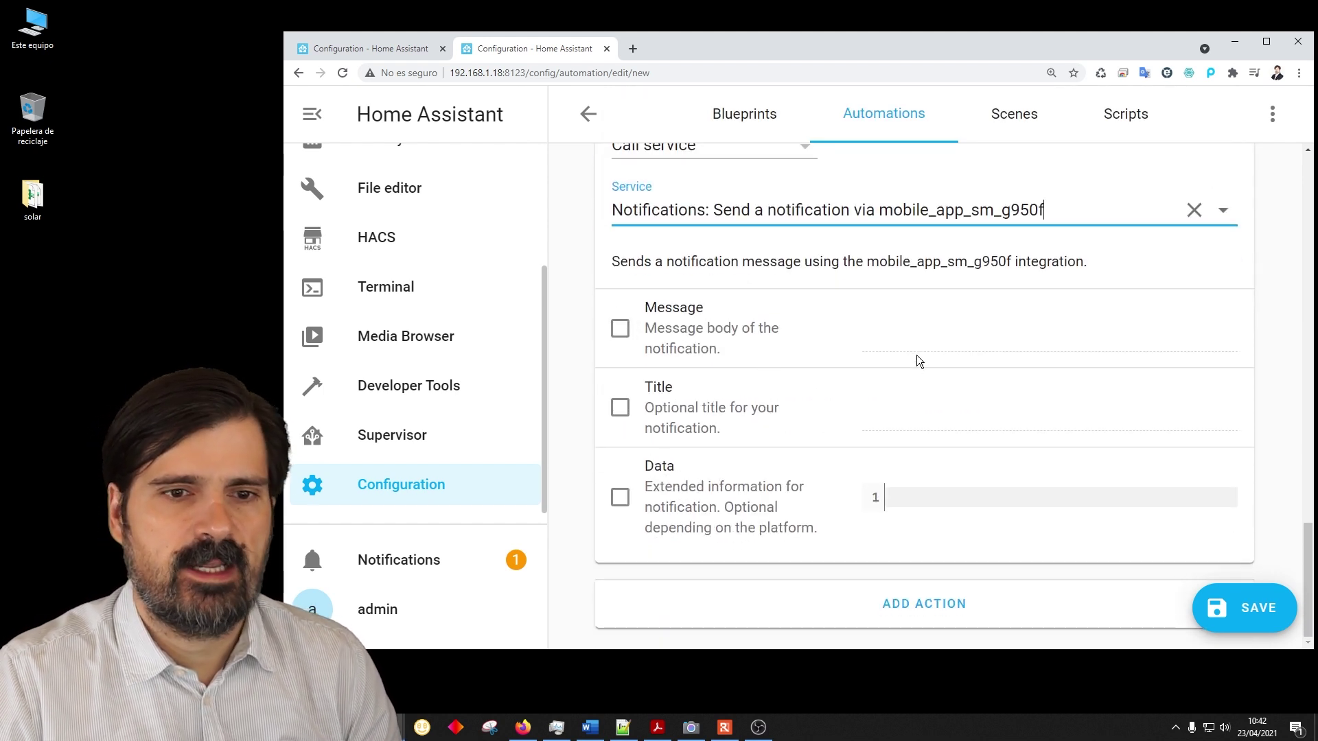
left_click(620, 408)
left_click(895, 420)
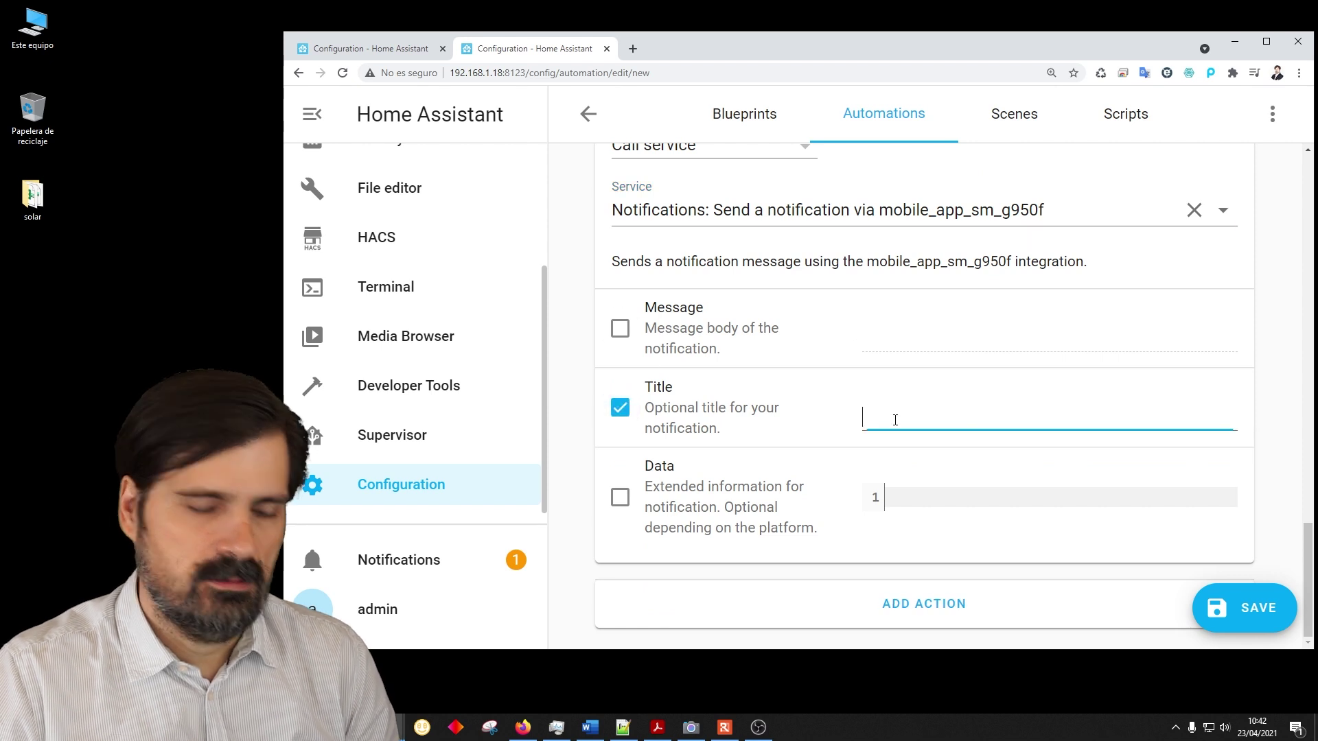
type("Precio Superado")
- Enable the notification's message body and enter "has supero los 0.080"
left_click(623, 337)
left_click(924, 335)
type("has")
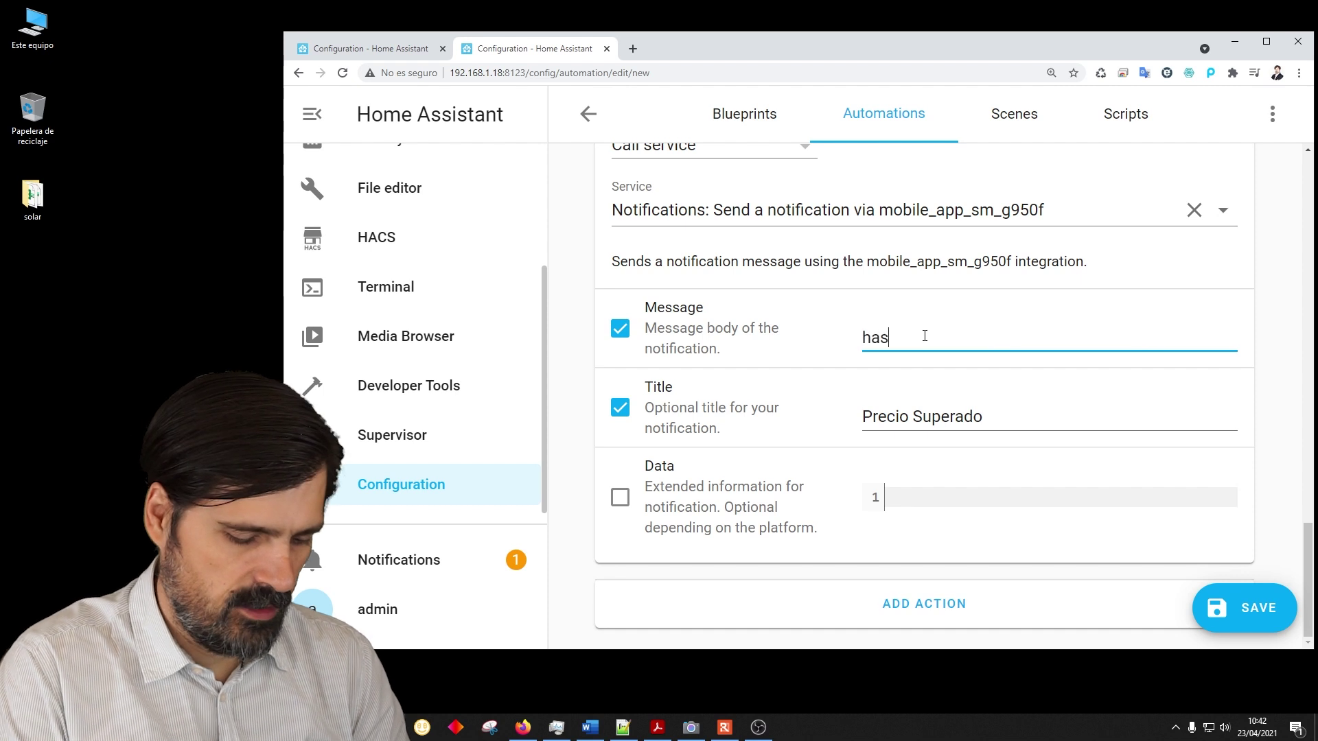
type(" supero los ")
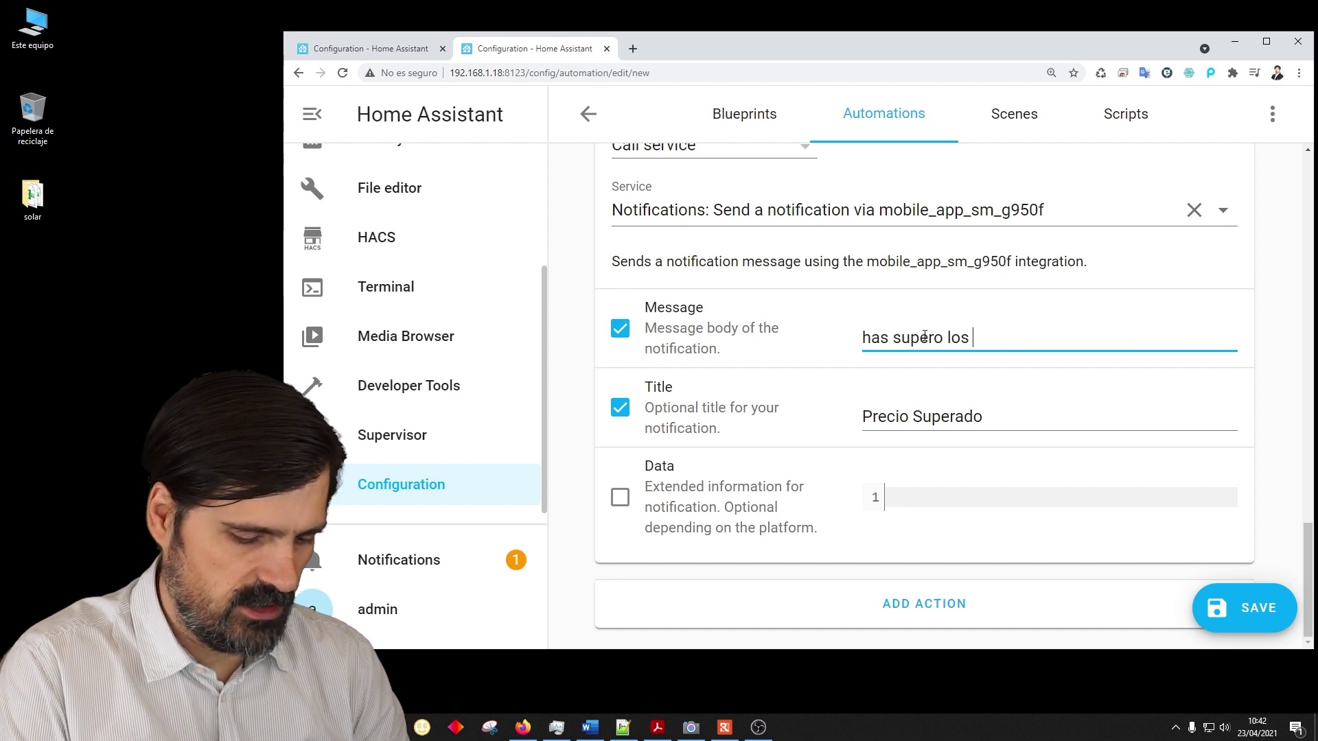
type("0.080")
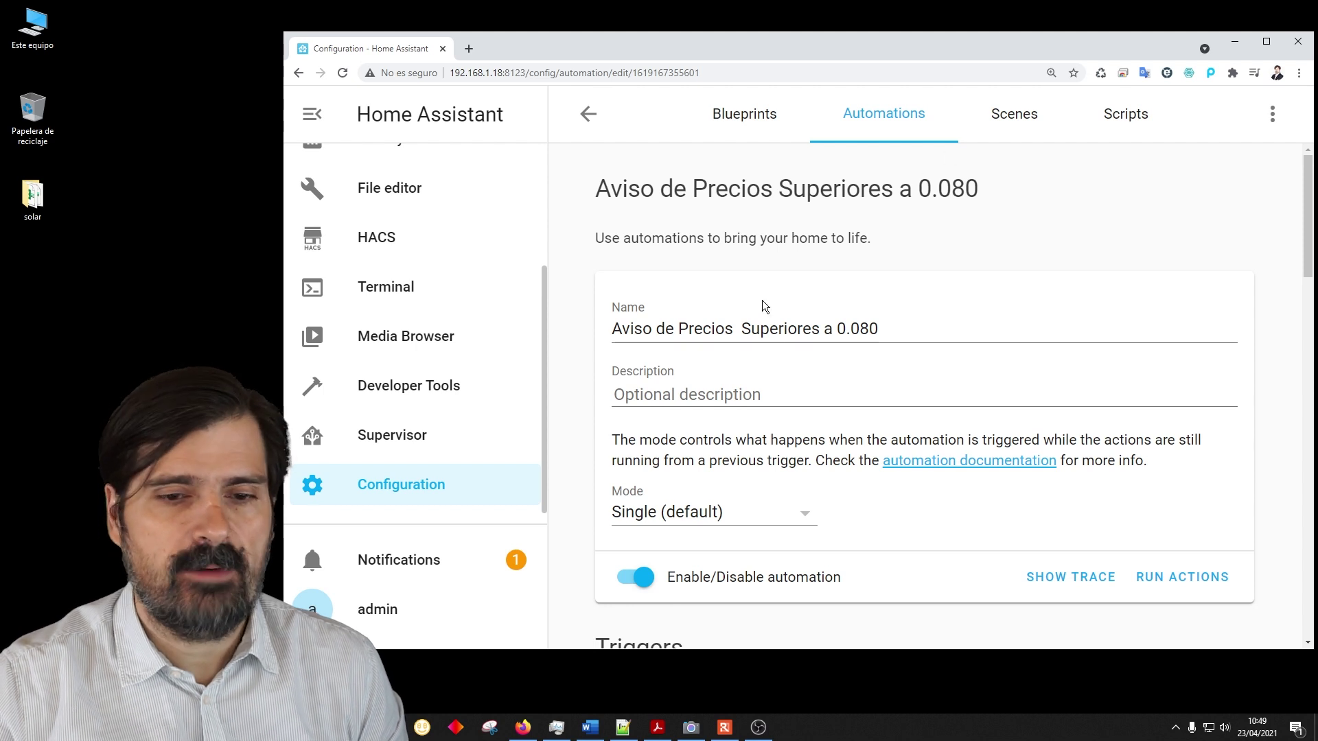
- Return the notification action to the visual editor, enable its message and enter "el nuevo precio es"
scroll(764, 306, "down", 1)
scroll(764, 306, "down", 15)
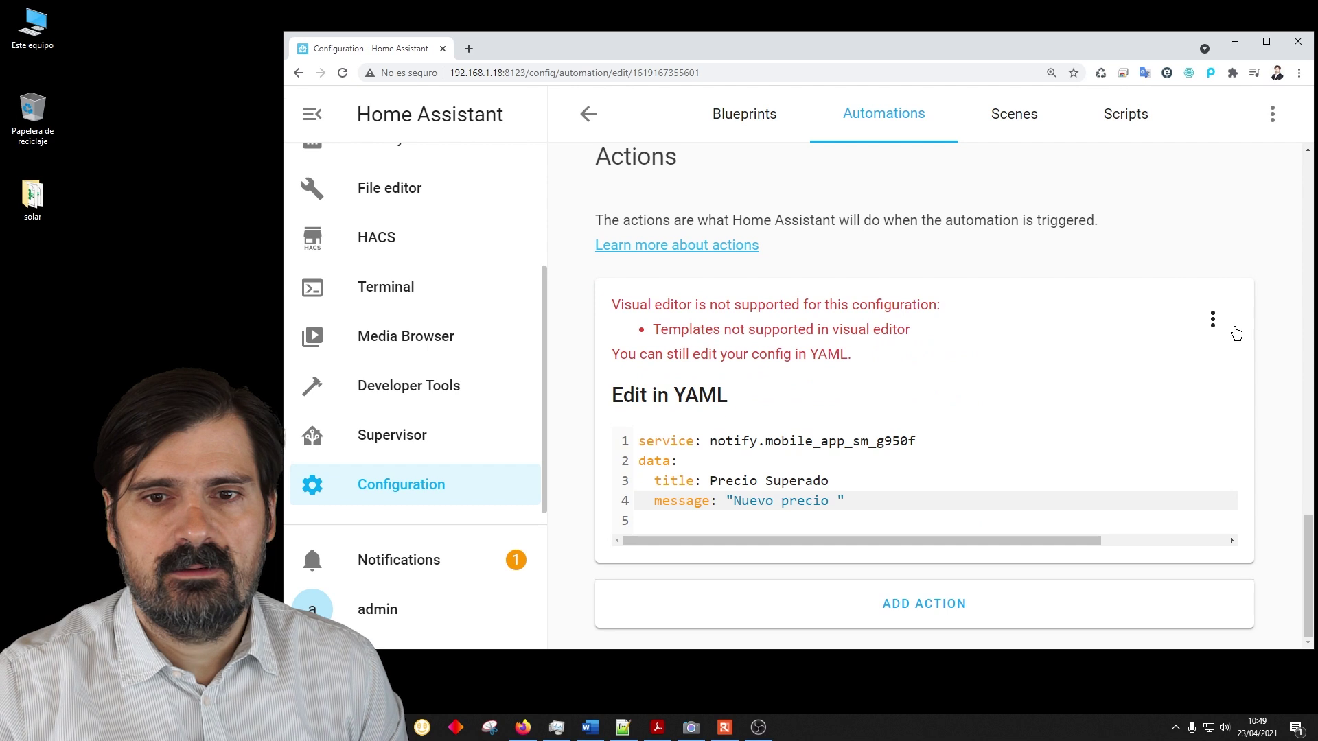
left_click(1212, 319)
left_click(1177, 346)
left_click(620, 329)
left_click(887, 335)
type("e")
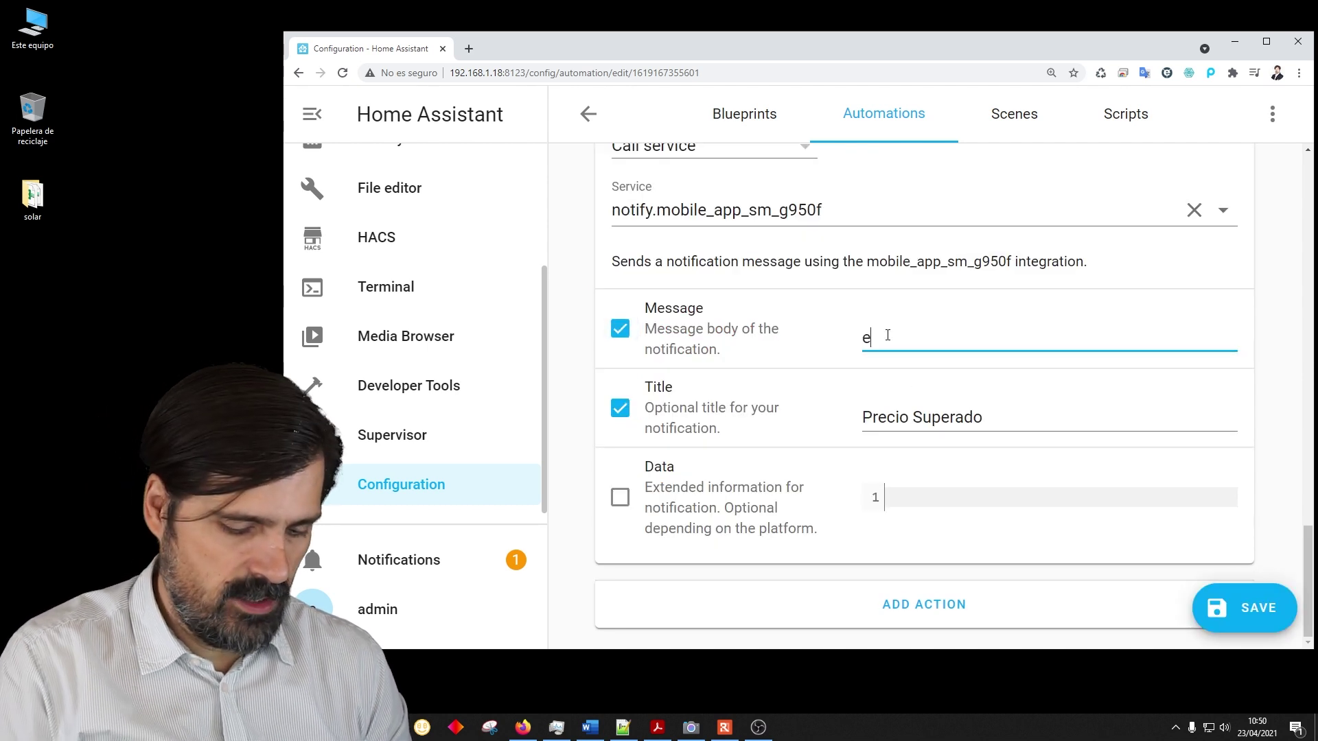
type("l nuevo precio es ")
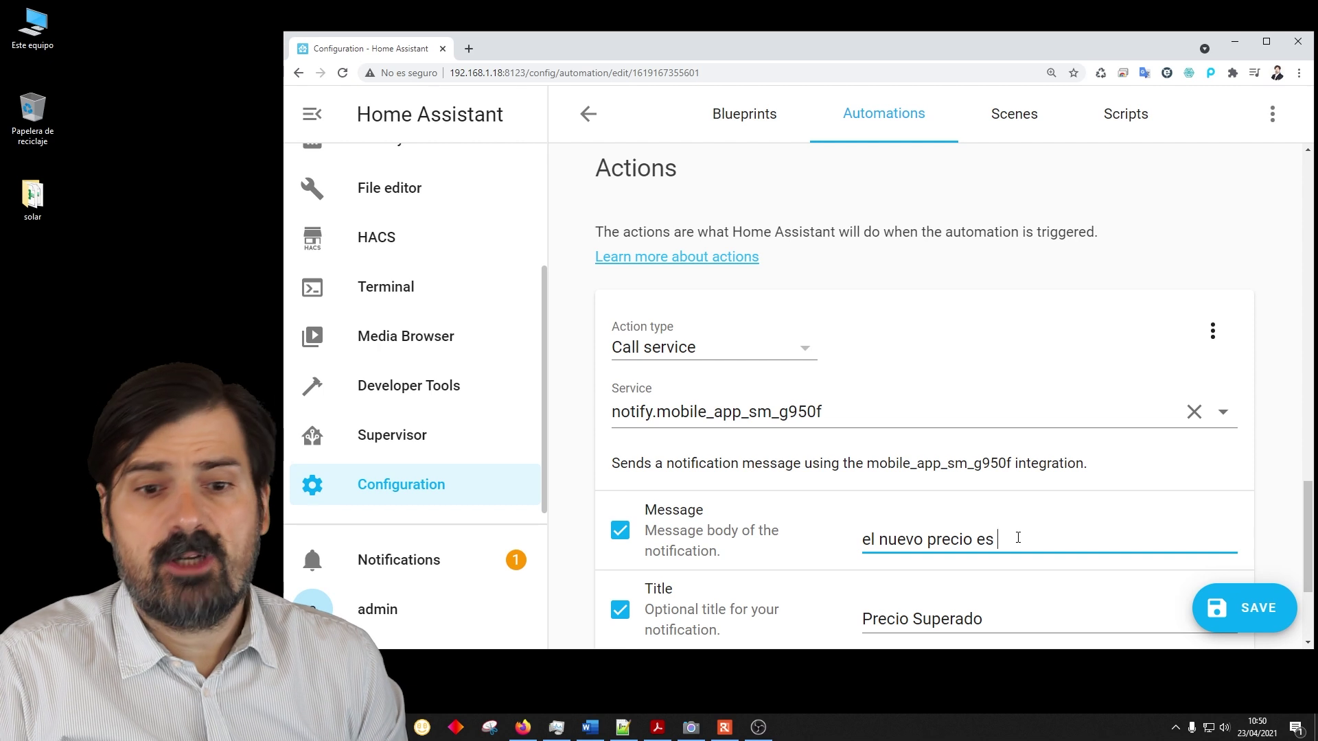
- Extend the notification message in YAML with the template {{states('sensor.pvpc')}} after "el nuevo precio es"
type("{{")
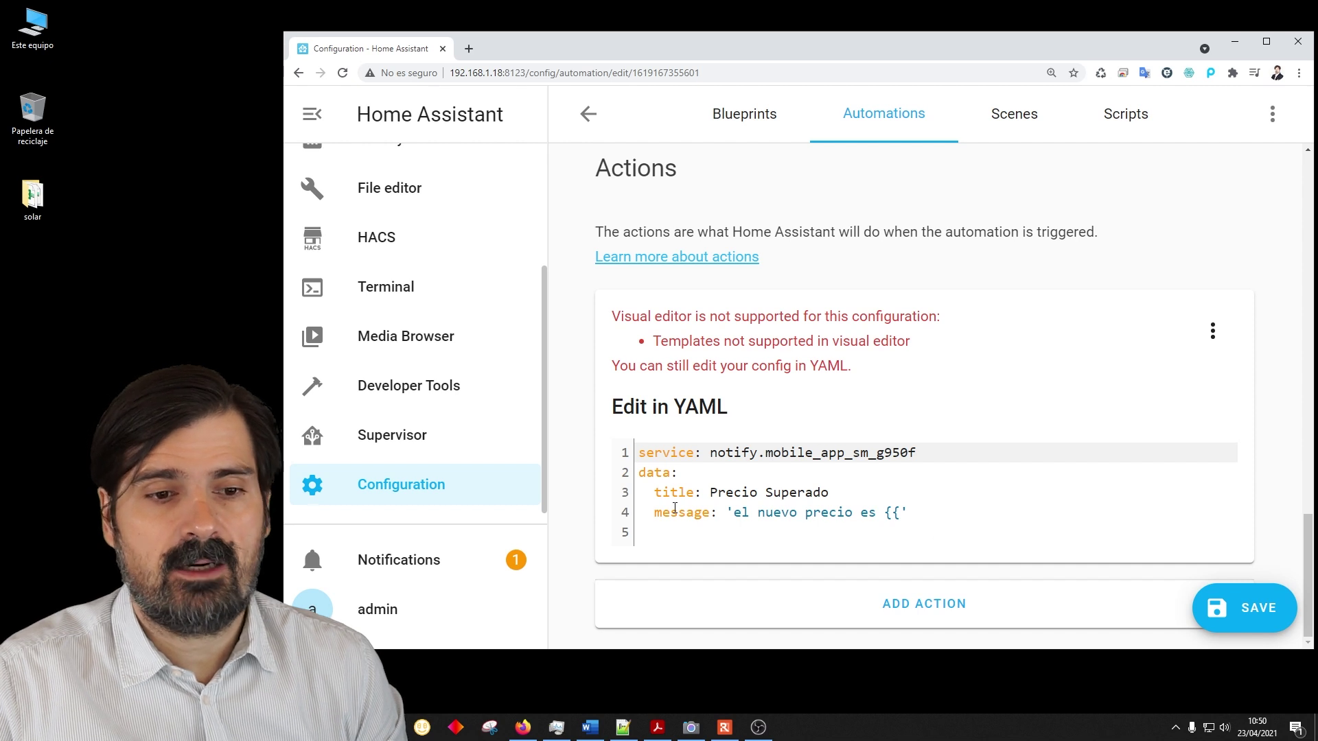
left_click(903, 514)
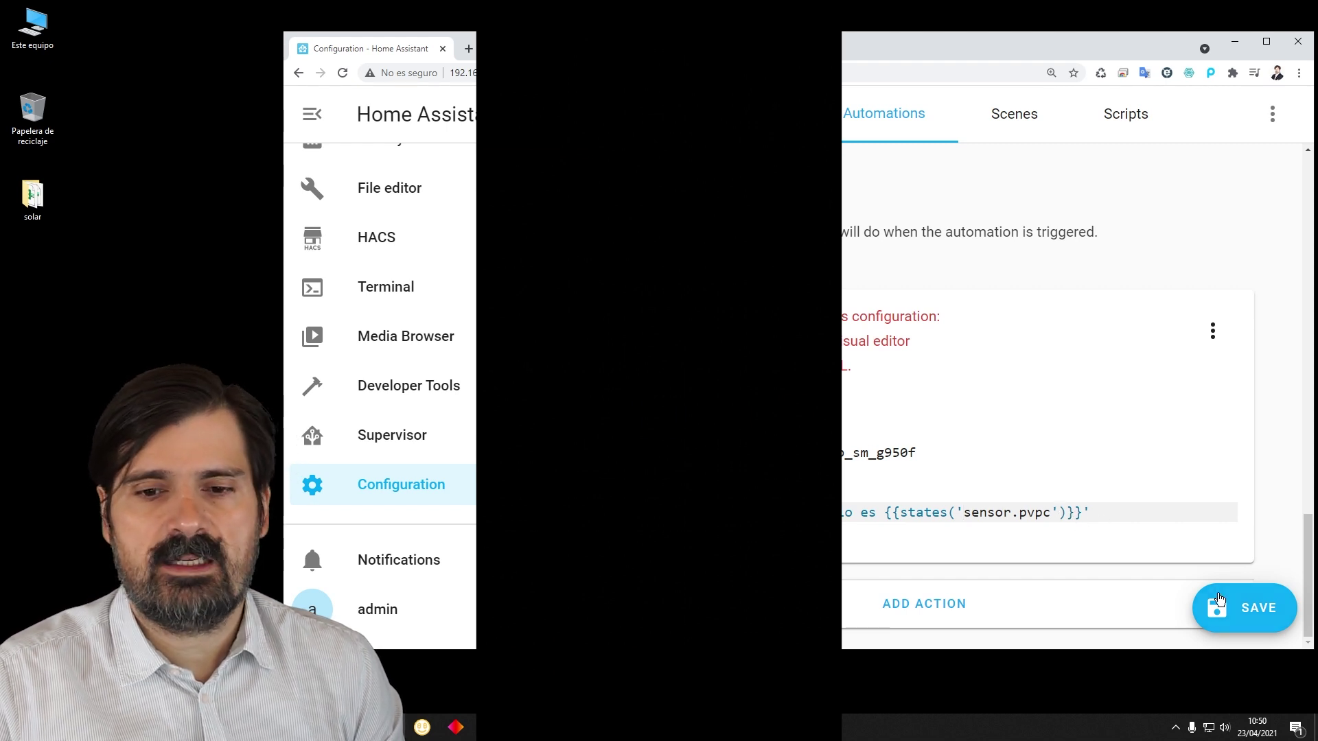
left_click(1216, 597)
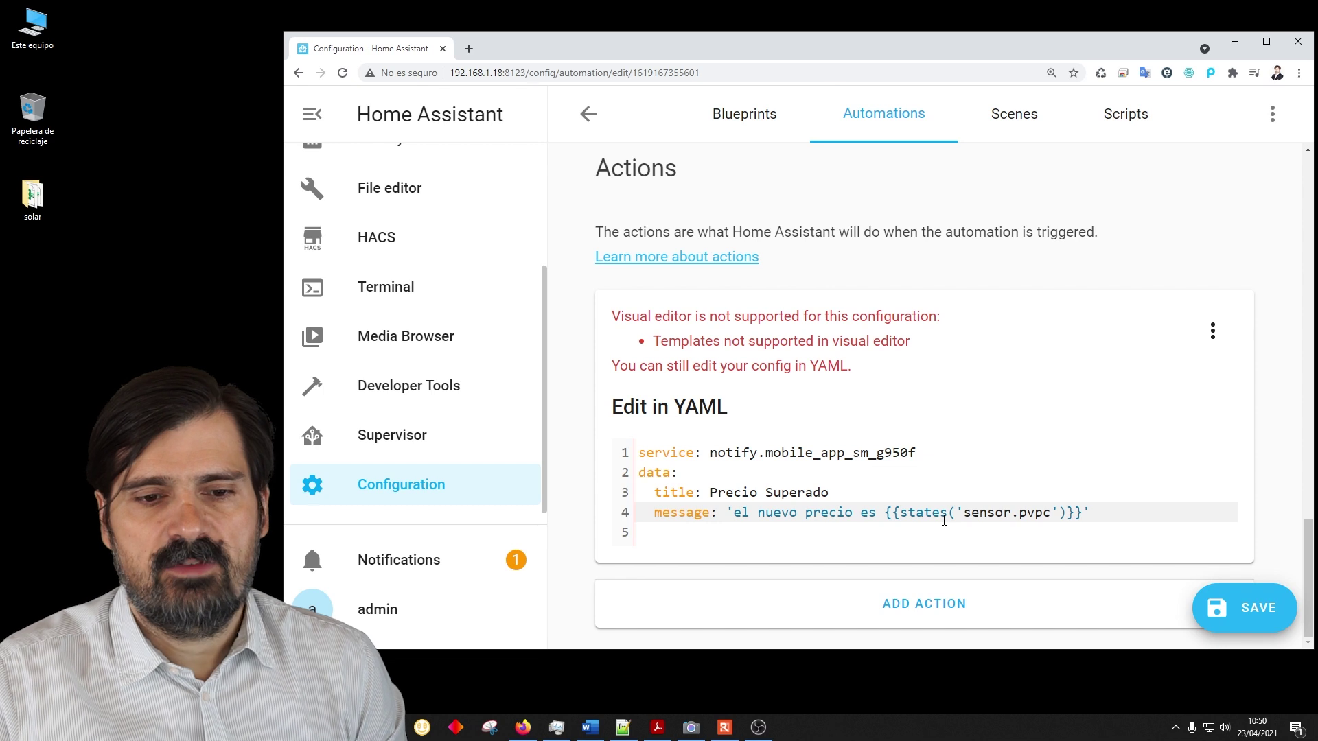
type("'")
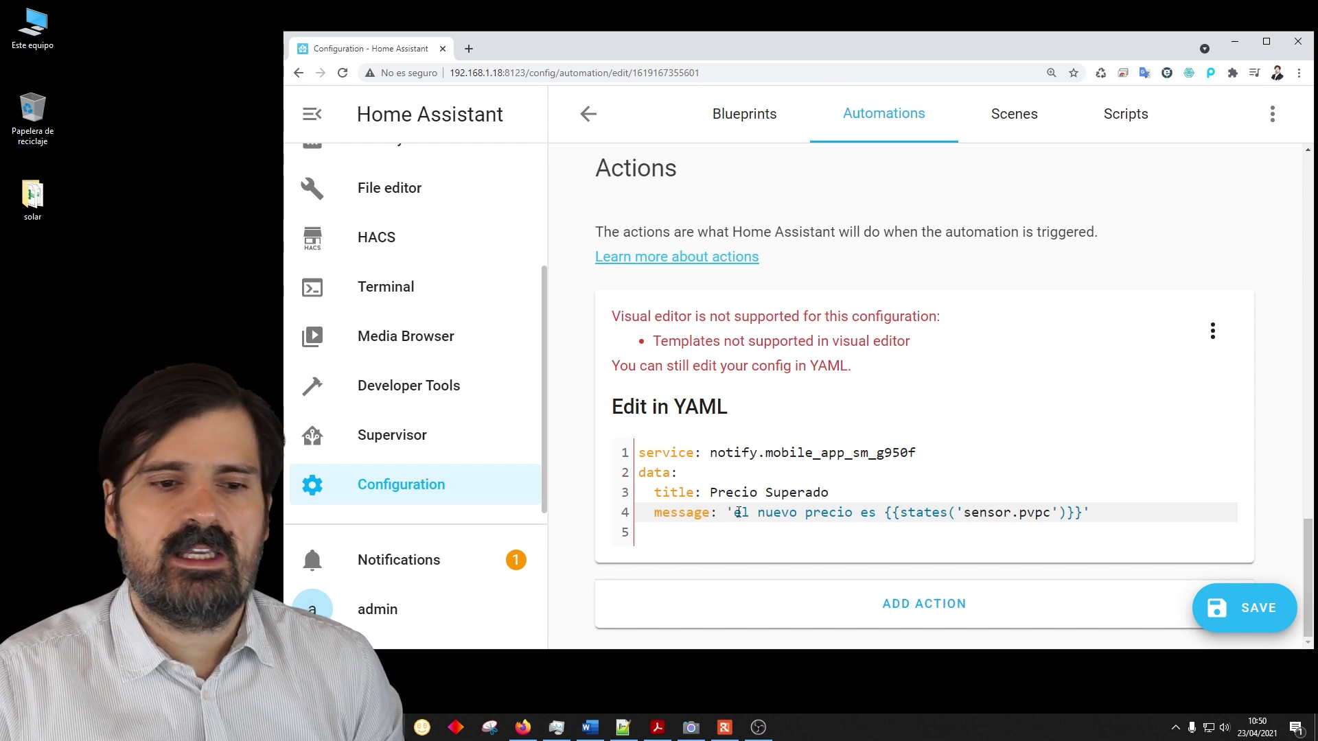
- Replace the single quotes enclosing the whole YAML message value with double quotes
left_click_drag(733, 512, 1076, 512)
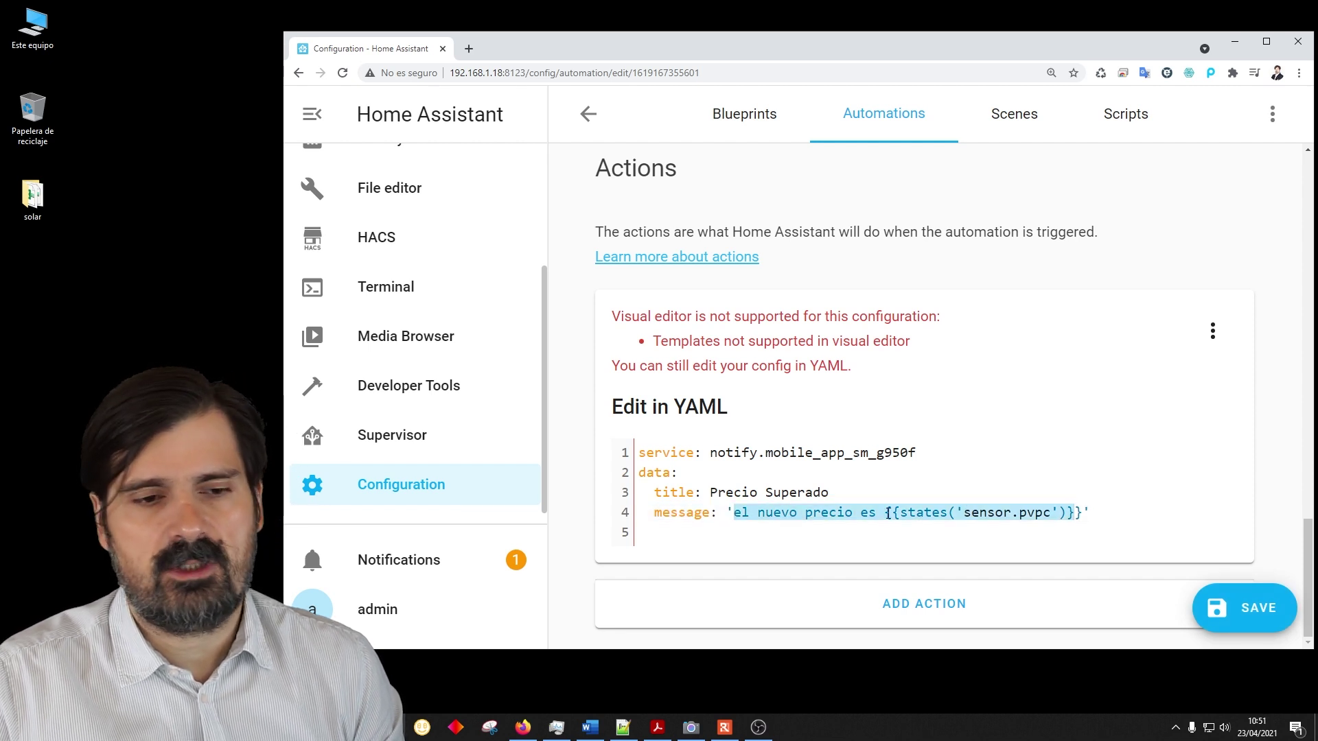
left_click(734, 513)
key("BackSpace")
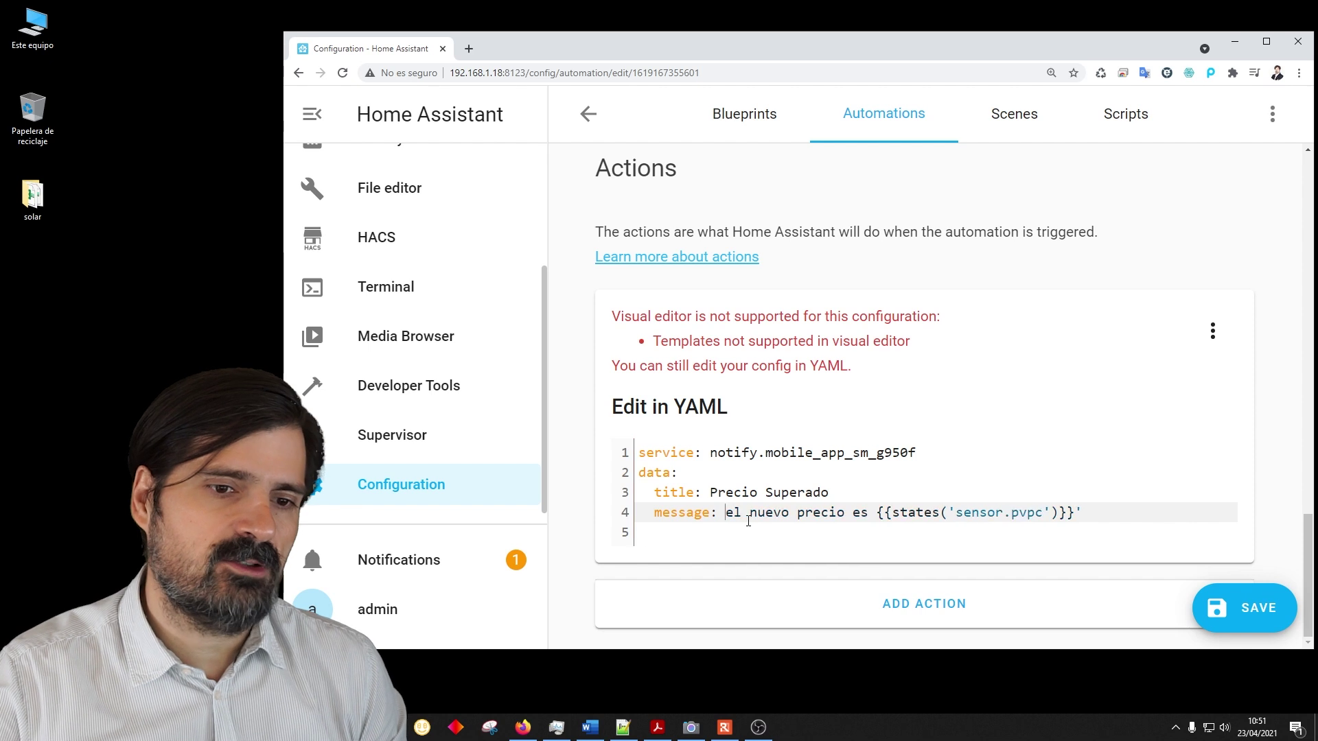
type("\"")
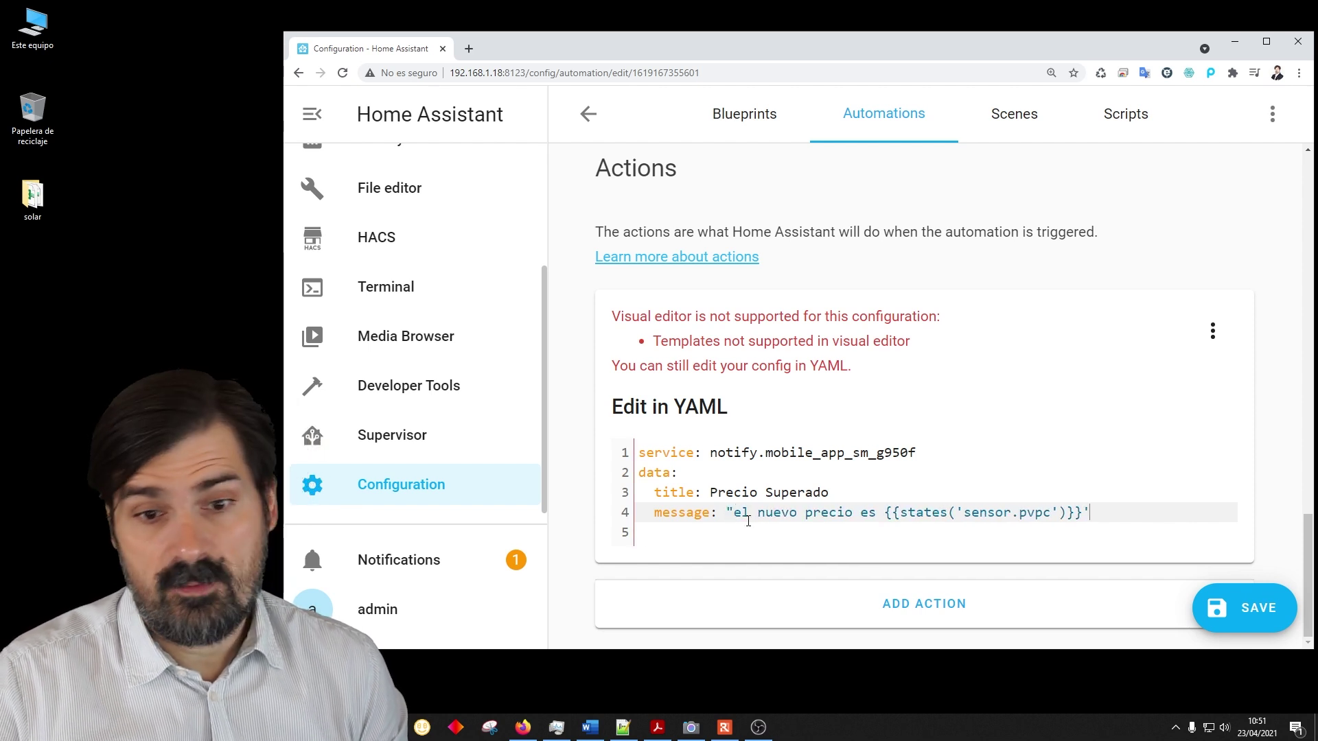
type("\"")
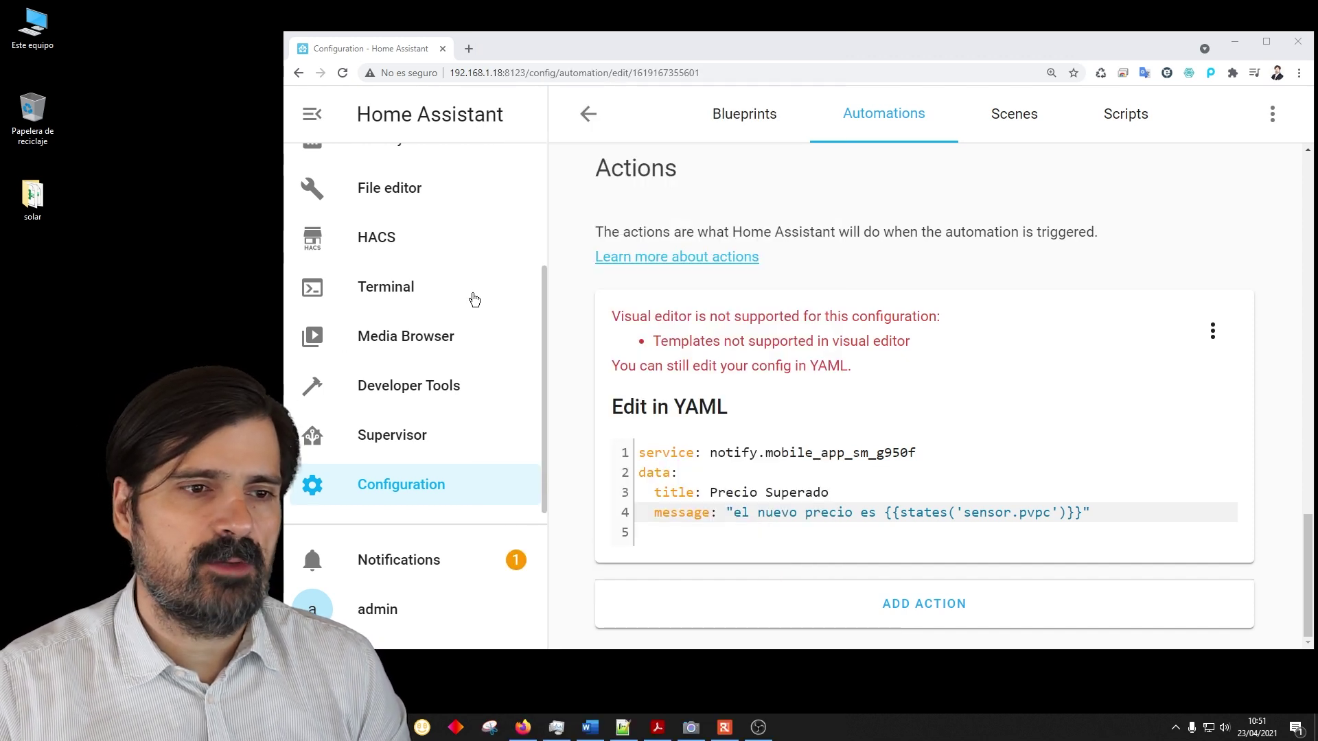
- Open the Electricidad view of the Overview dashboard and put the dashboard into edit mode
scroll(388, 322, "up", 3)
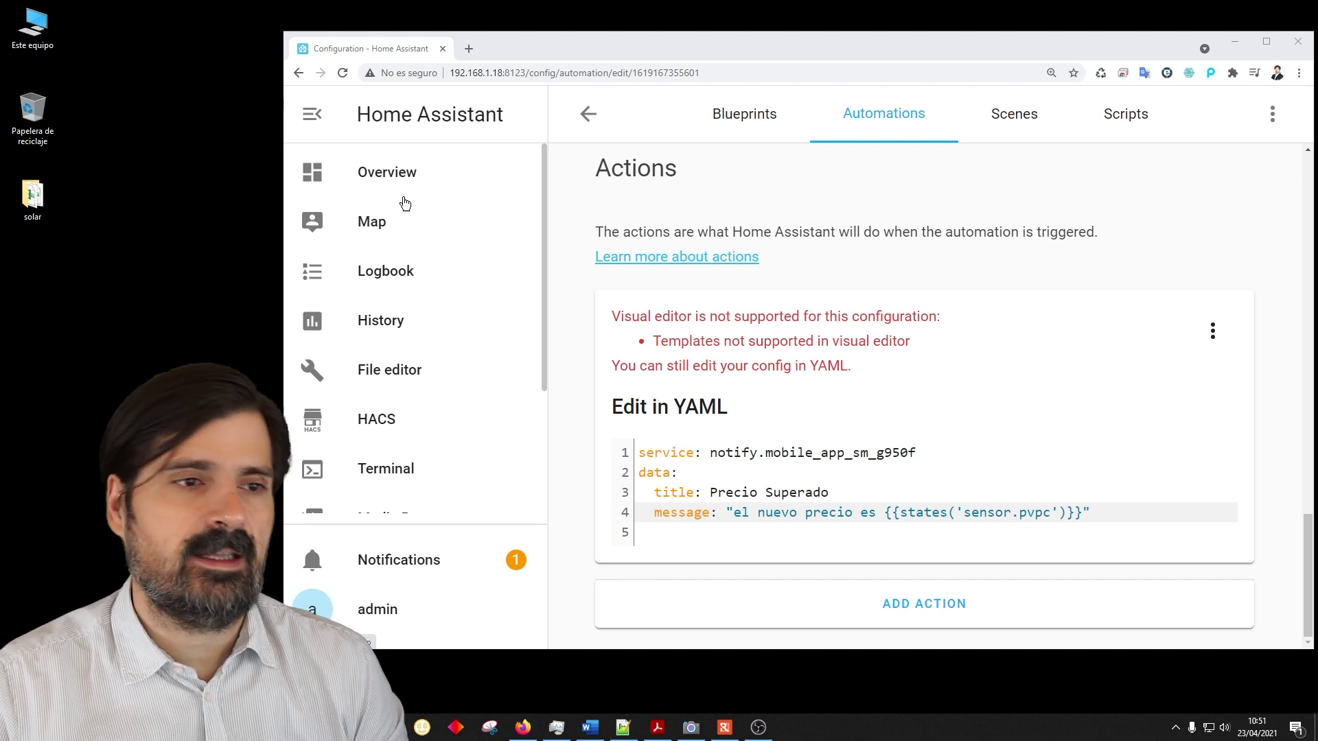
left_click(387, 178)
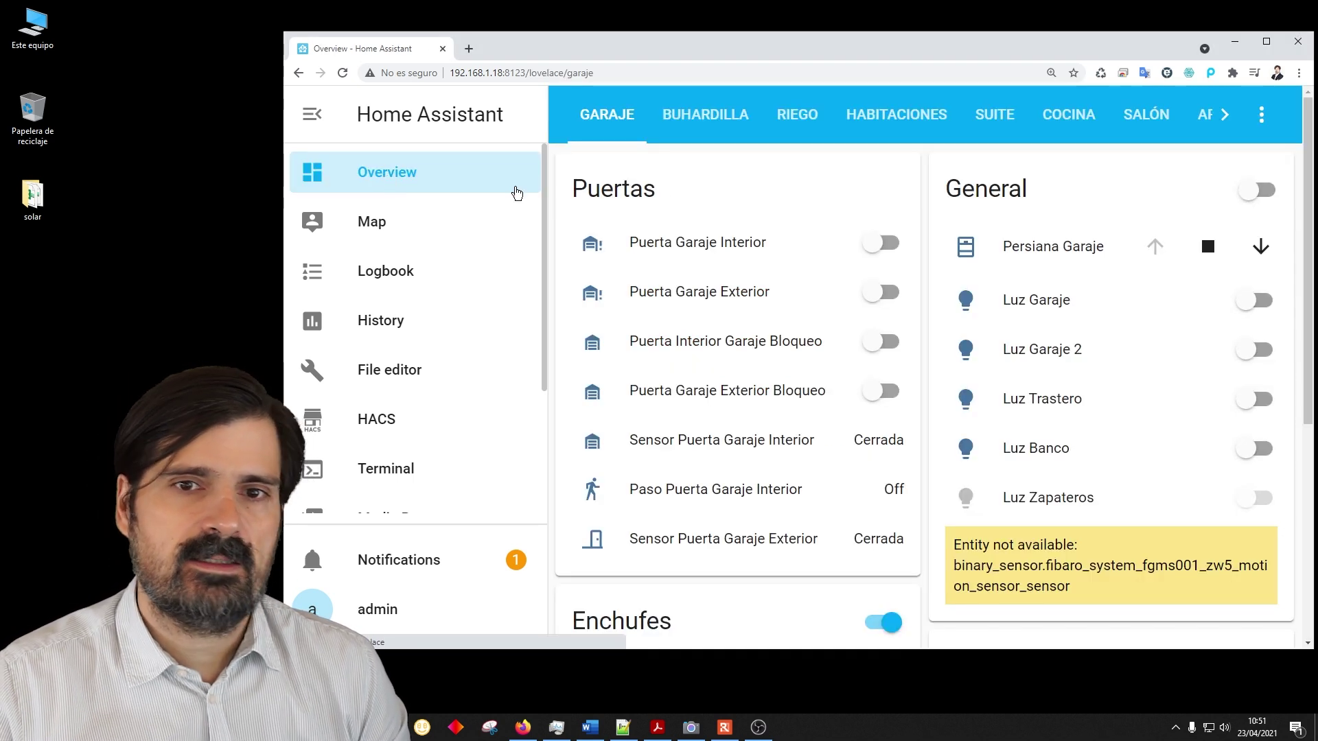
left_click(1224, 114)
left_click(1183, 116)
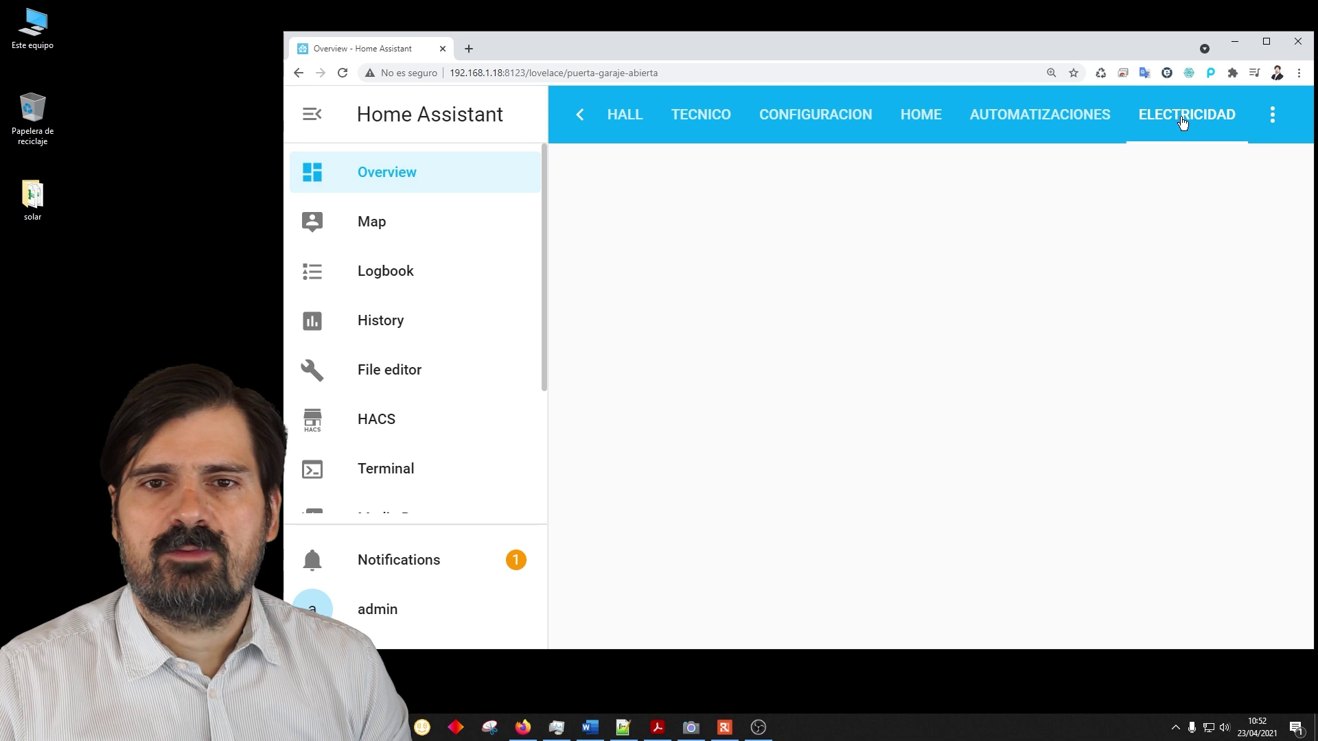
left_click(1272, 116)
left_click(1198, 171)
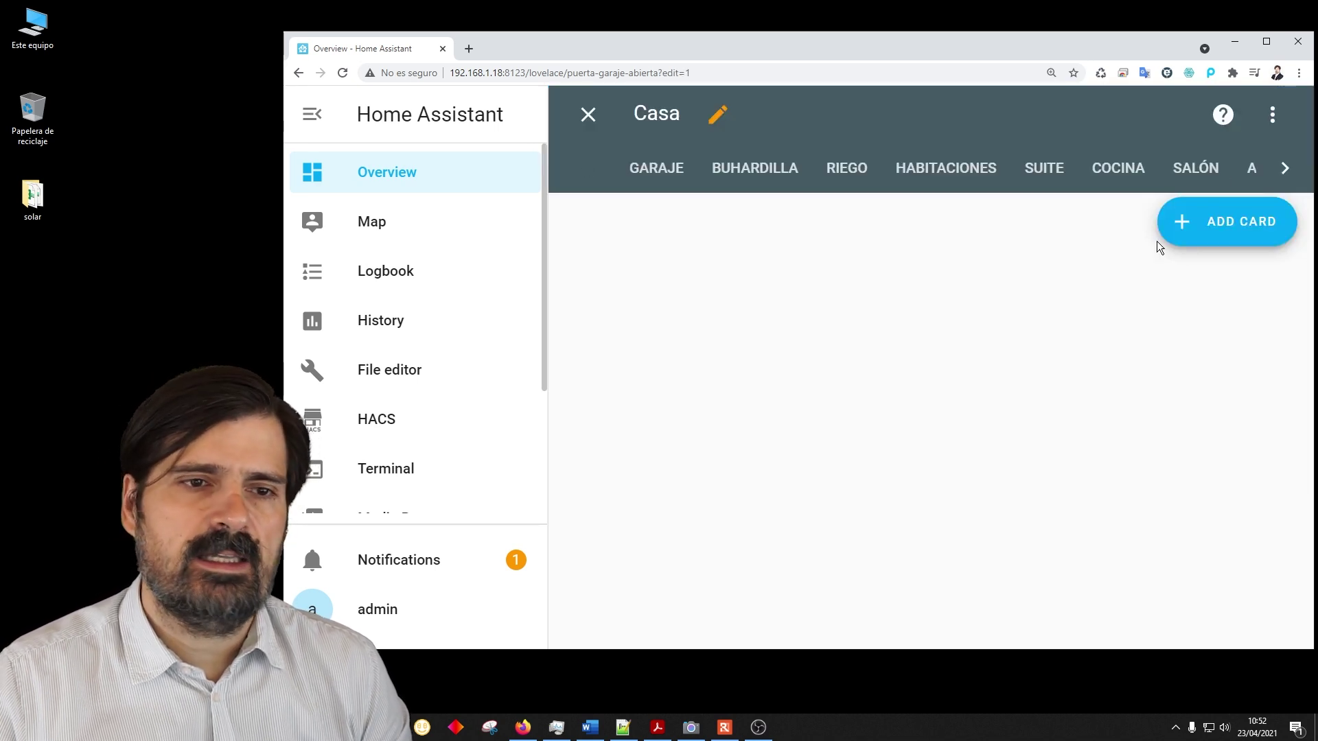
- Start an Entities card for the Electricidad view and remove its preset entities
left_click(1216, 235)
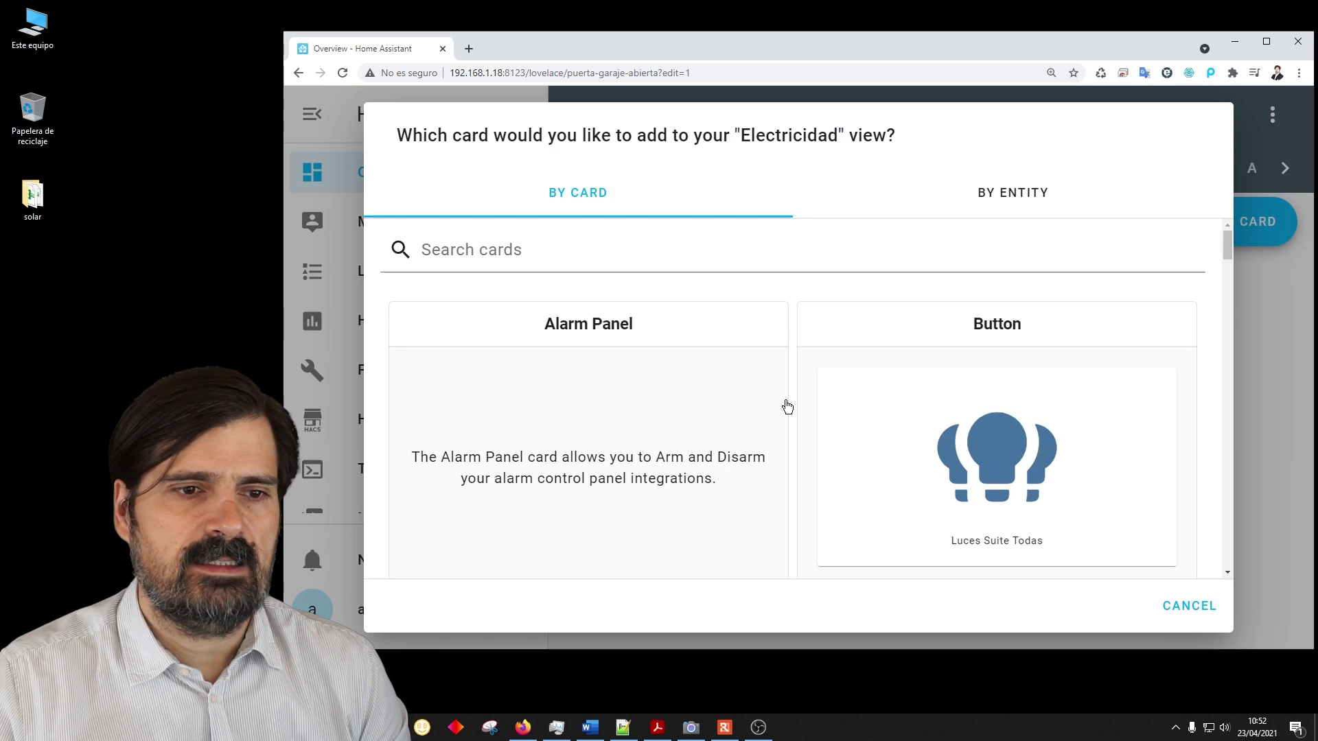
scroll(928, 369, "down", 5)
left_click(928, 369)
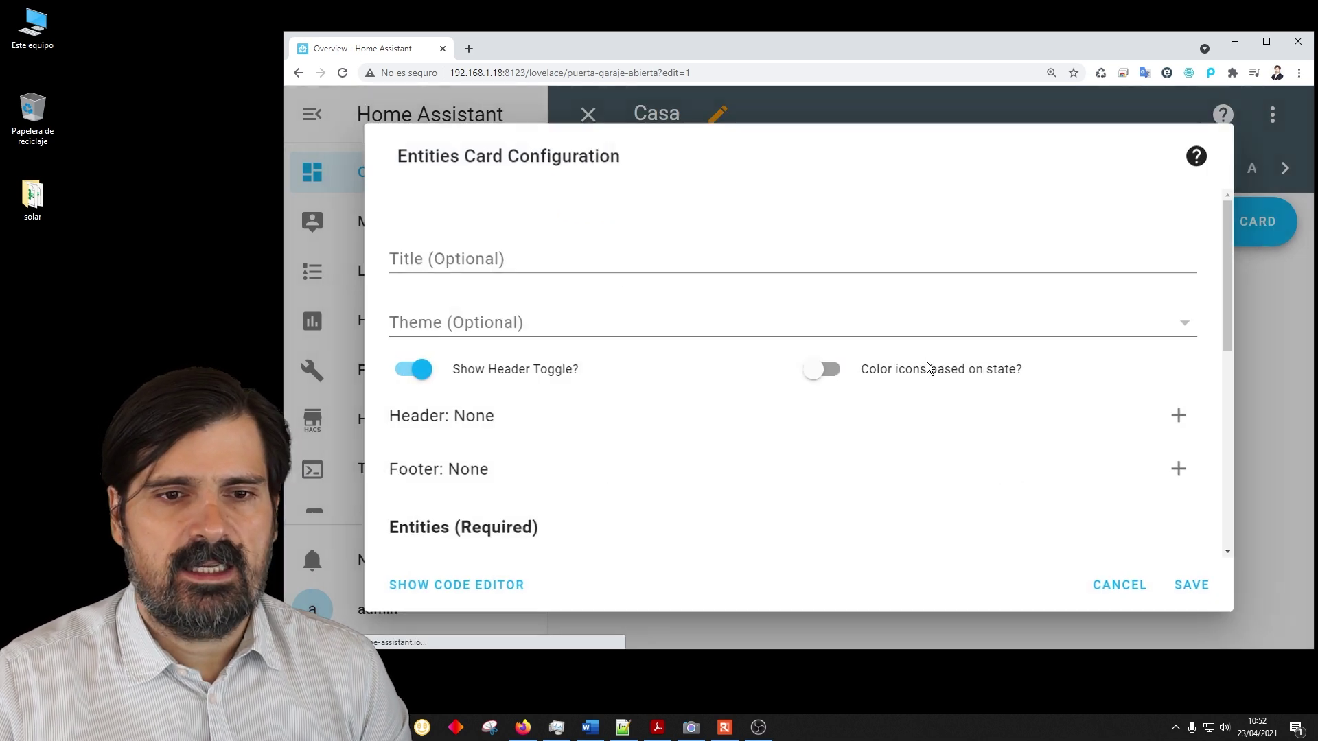
scroll(970, 346, "down", 5)
left_click(1141, 236)
left_click(1141, 322)
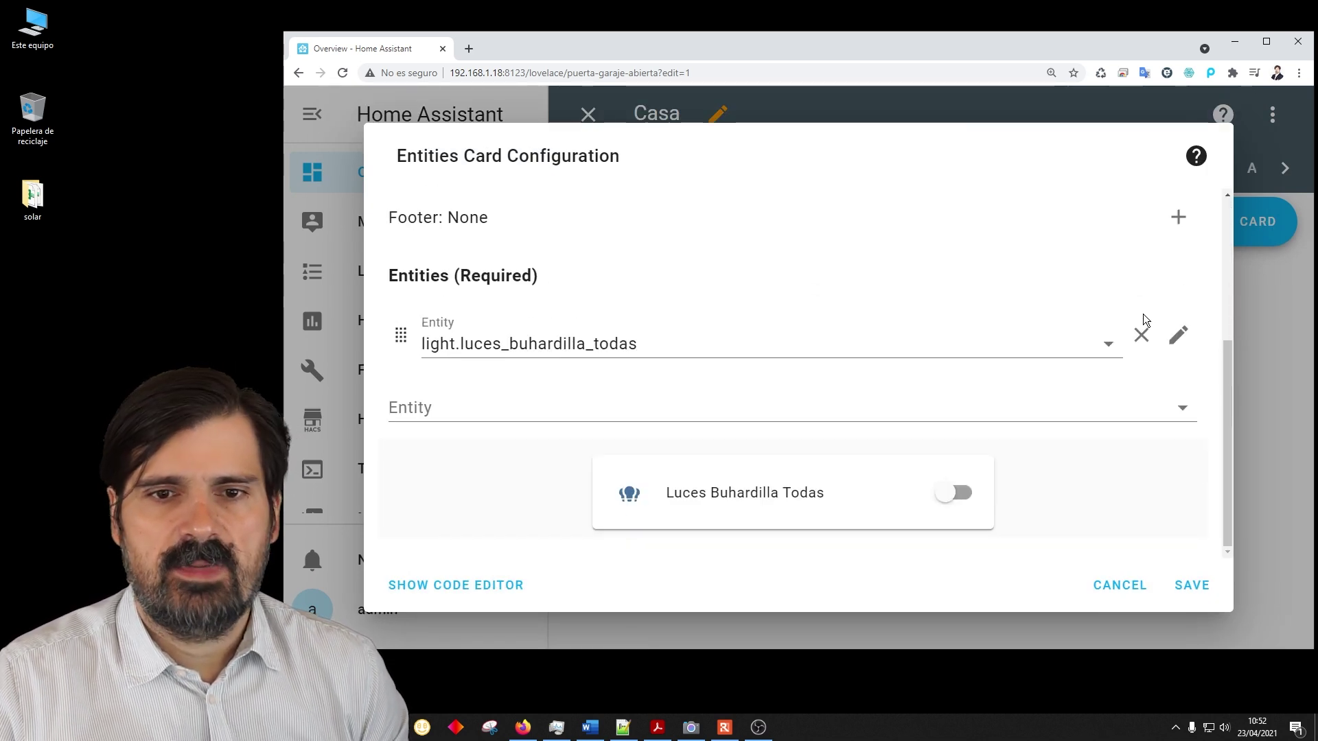
left_click(1142, 333)
- Add sensor.pvpc as the entity of the Entities card and save the card
left_click(472, 453)
type("pvpc")
left_click(505, 521)
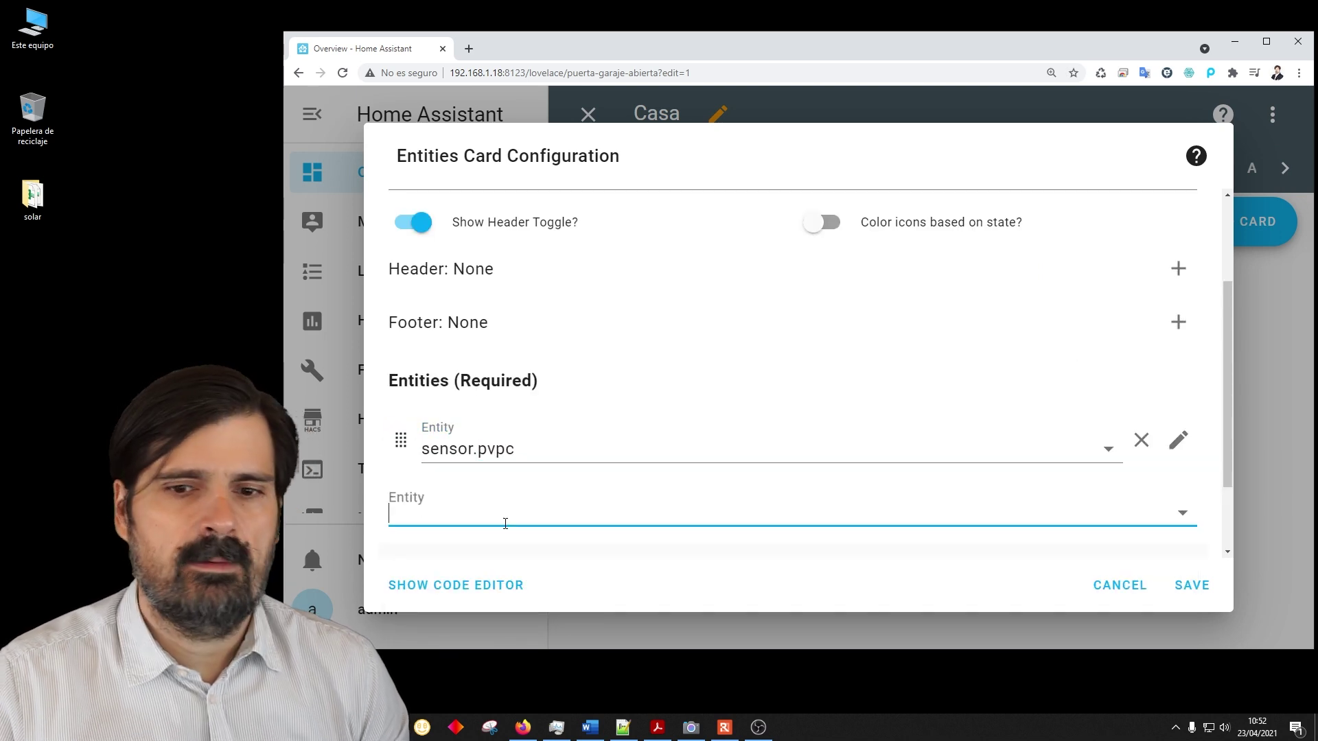
left_click(1194, 585)
- Add a History Graph card to the Electricidad view with sensor.pvpc in place of sun.sun, and save it
left_click(1236, 372)
scroll(762, 362, "down", 7)
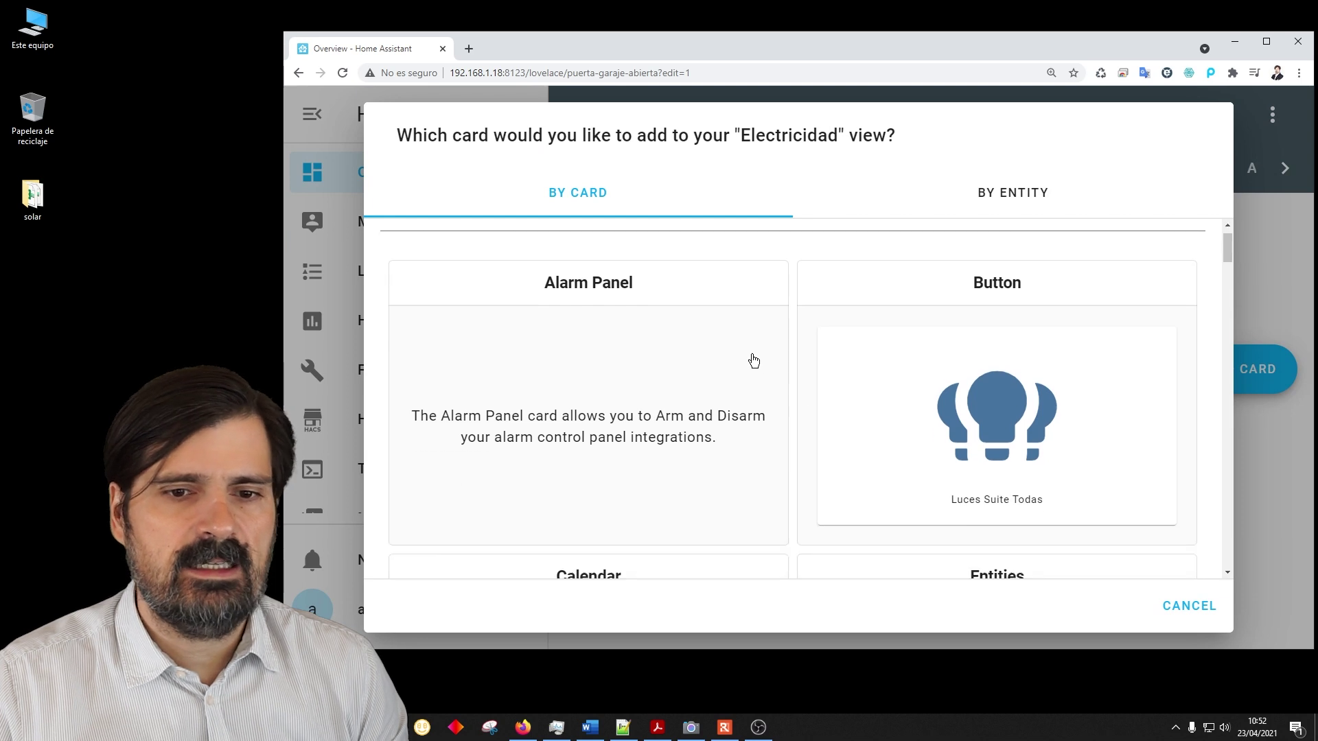
scroll(752, 360, "down", 3)
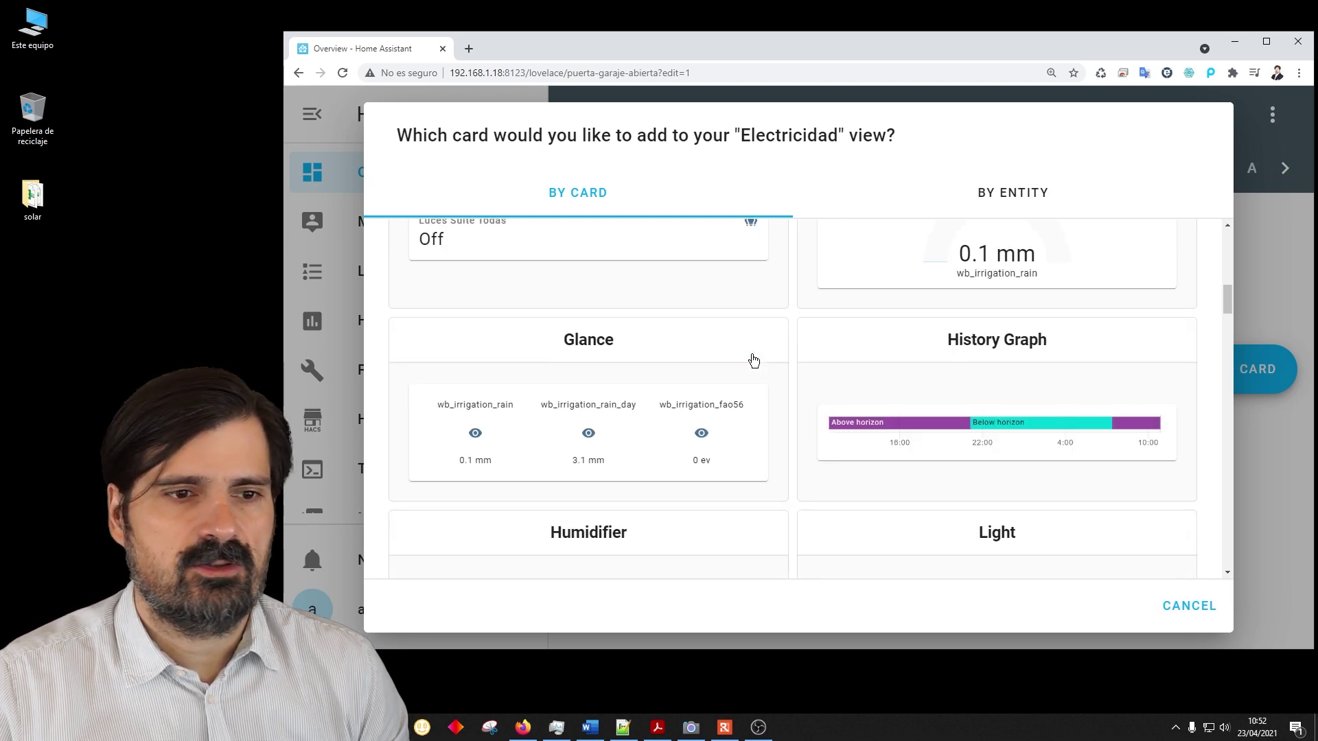
left_click(988, 343)
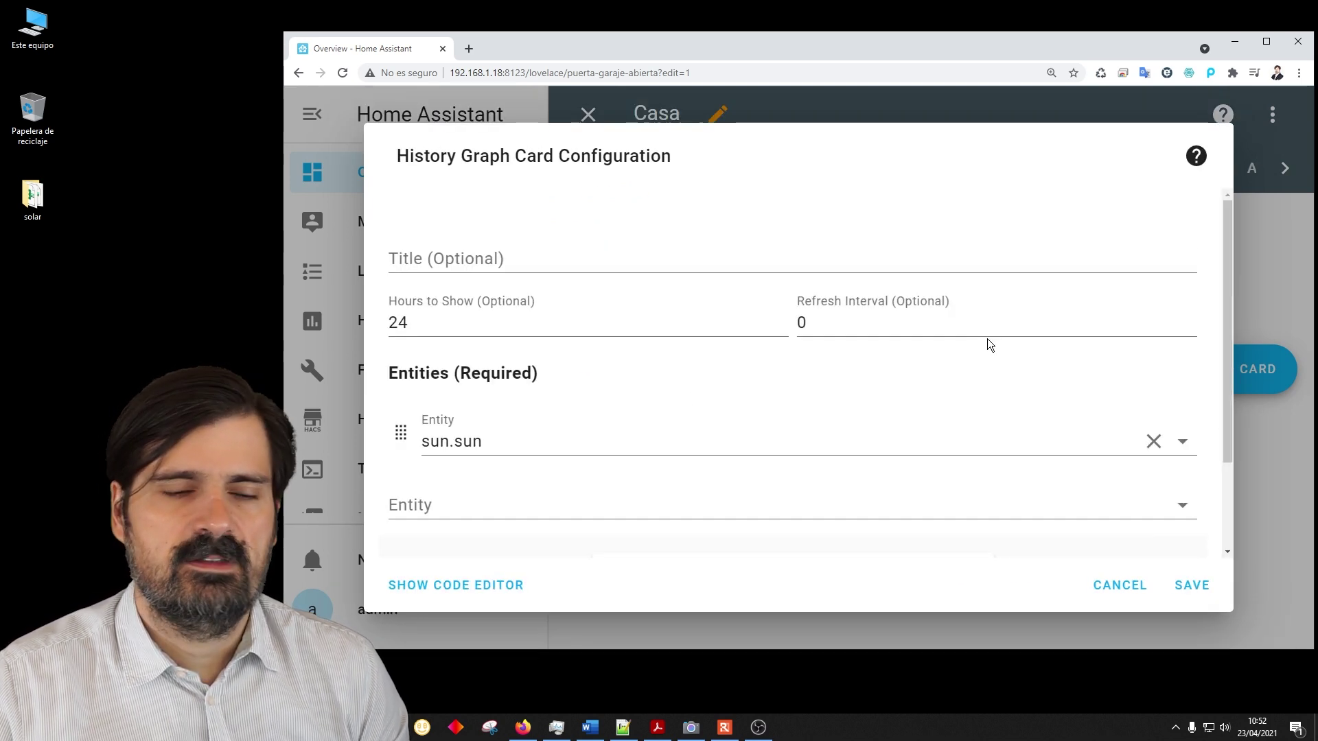
double_click(471, 443)
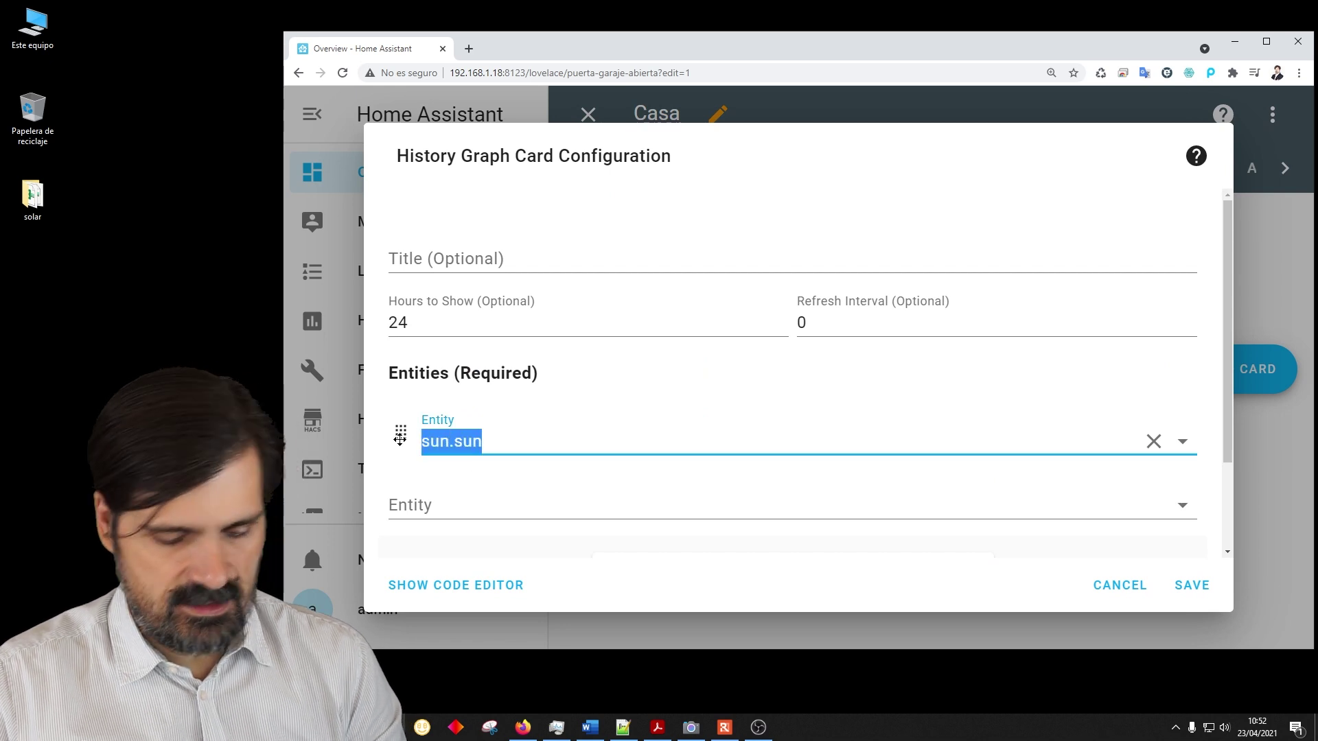
type("pv")
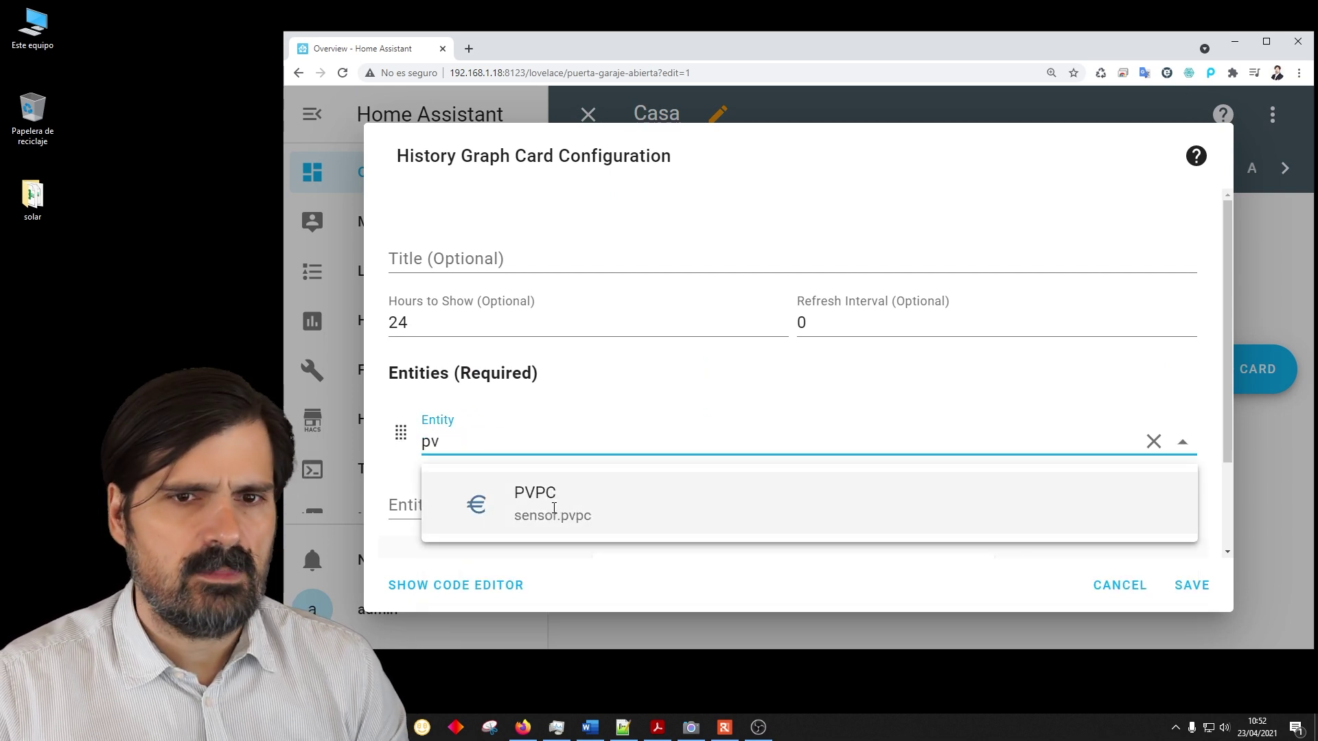
left_click(554, 507)
left_click(1192, 585)
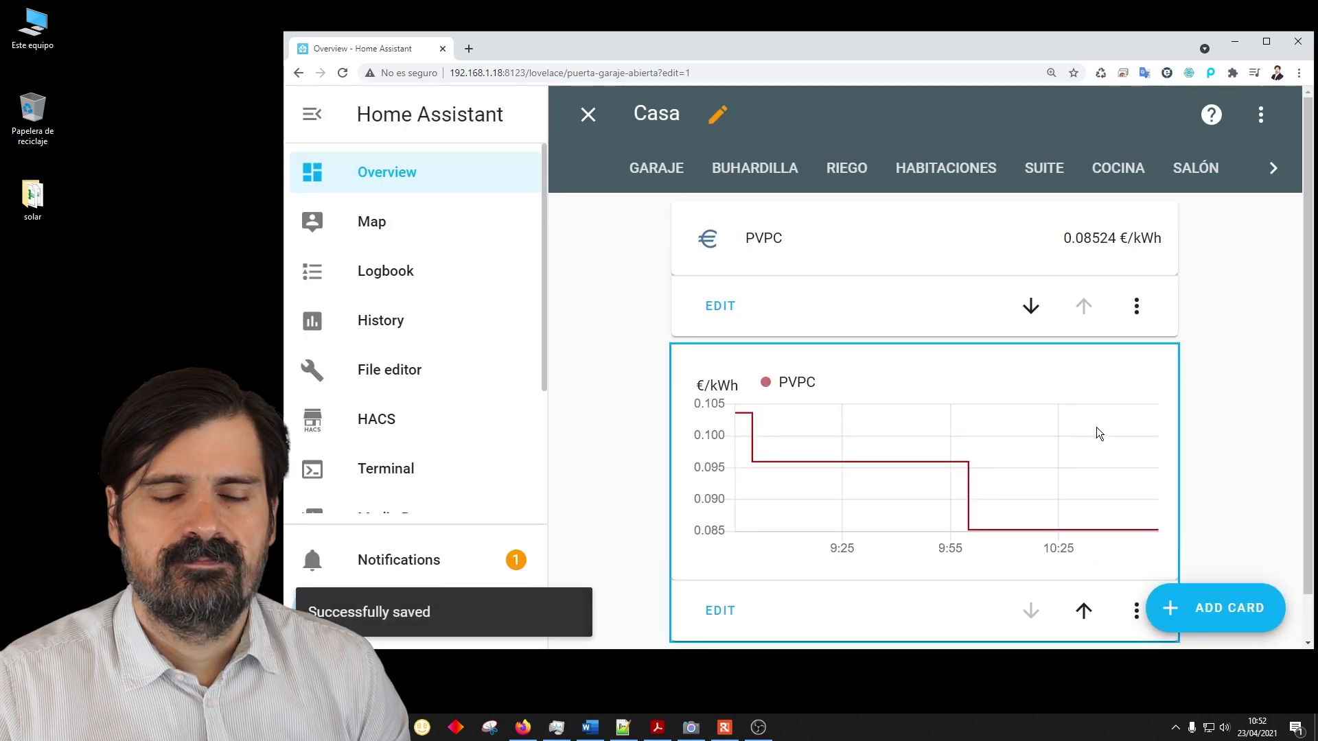
scroll(817, 385, "down", 1)
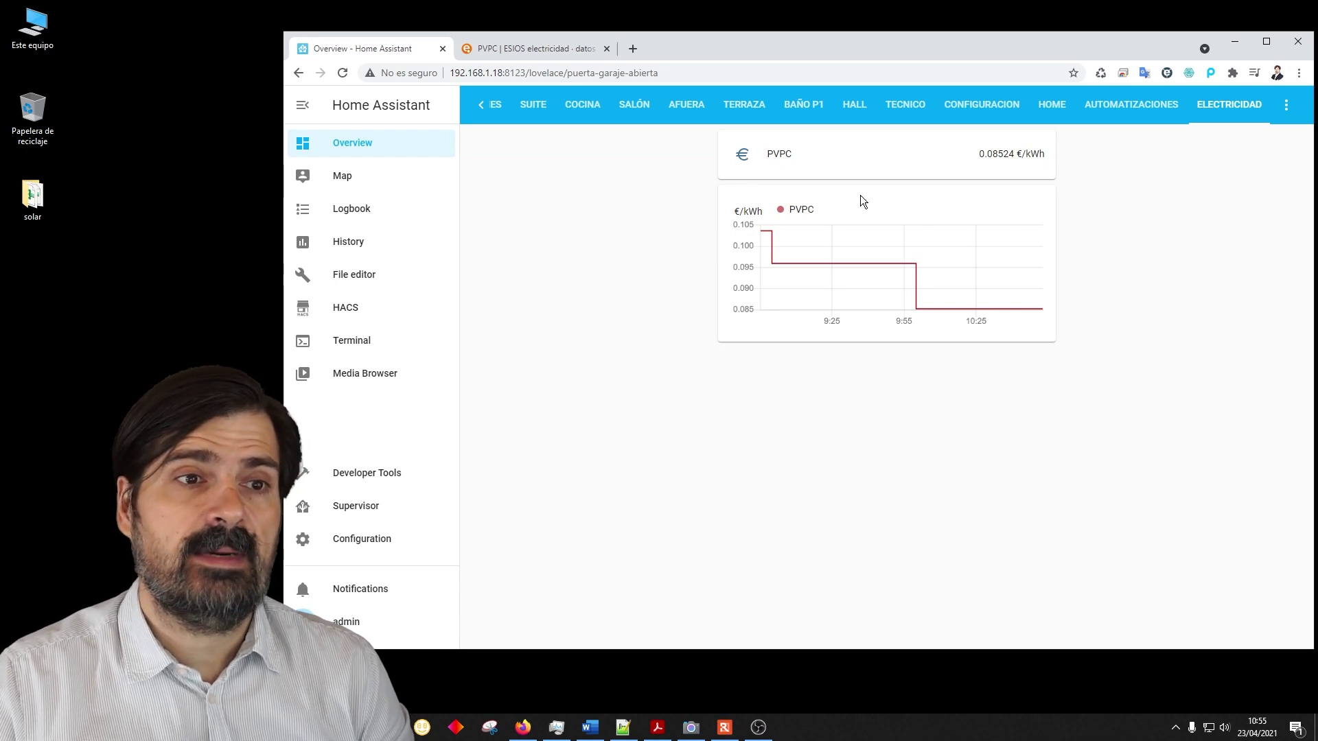
- Examine the hourly PVPC price curves on the ESIOS page, and return to Home Assistant
left_click(512, 52)
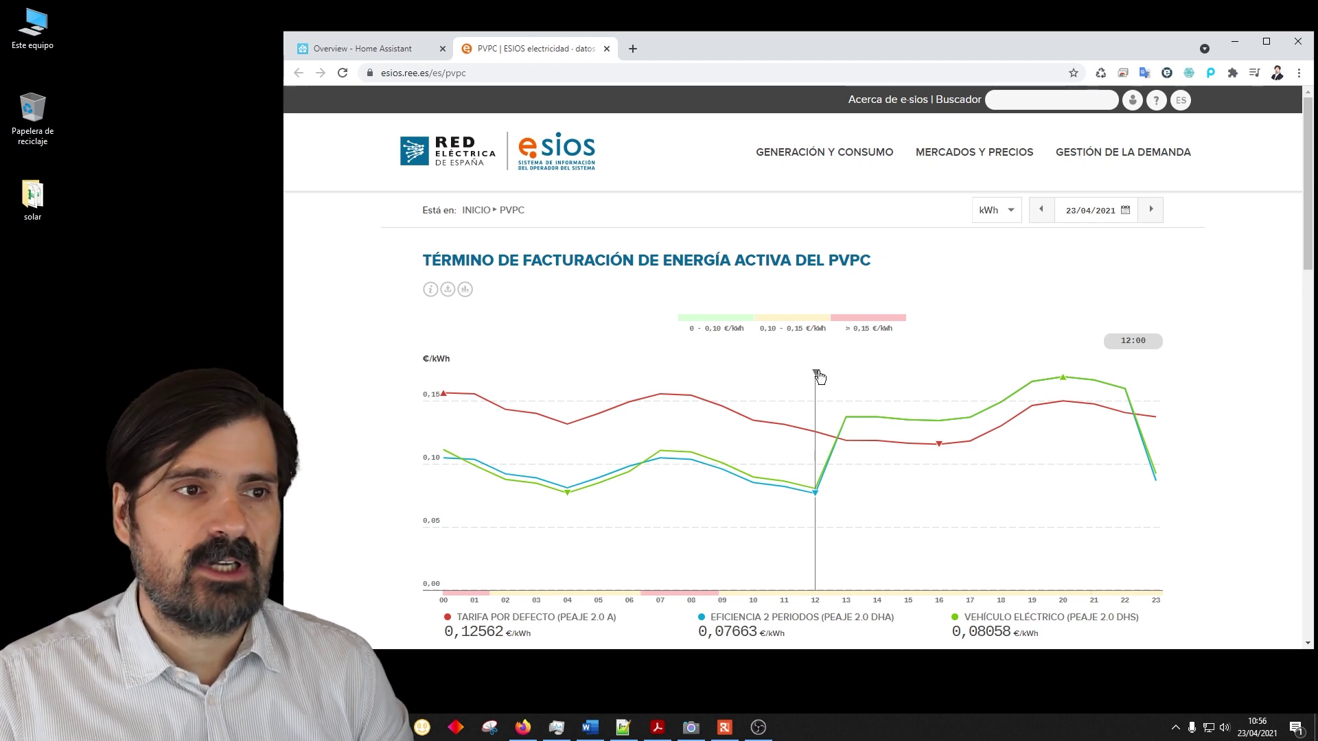
left_click(390, 57)
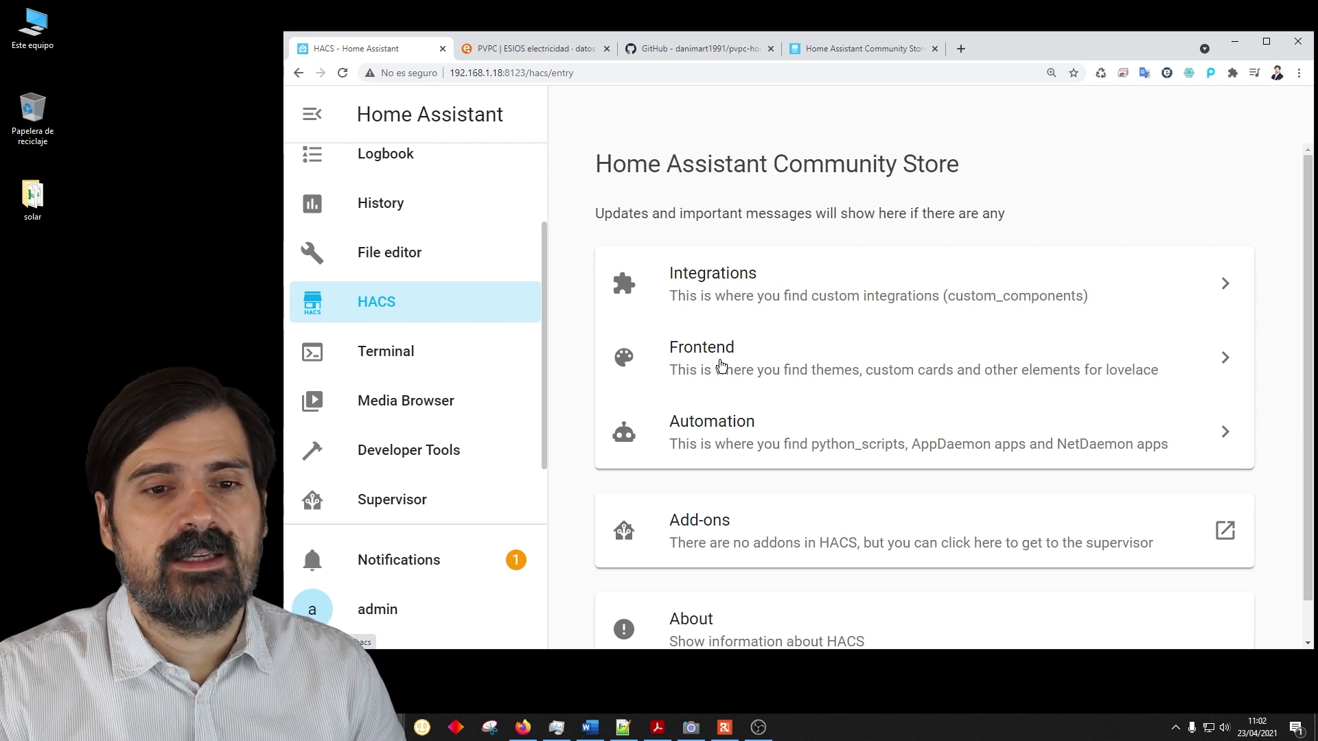
- Find the PVPC Hourly Pricing Card among the HACS frontend repositories with the search "pvp" and review its description
left_click(721, 366)
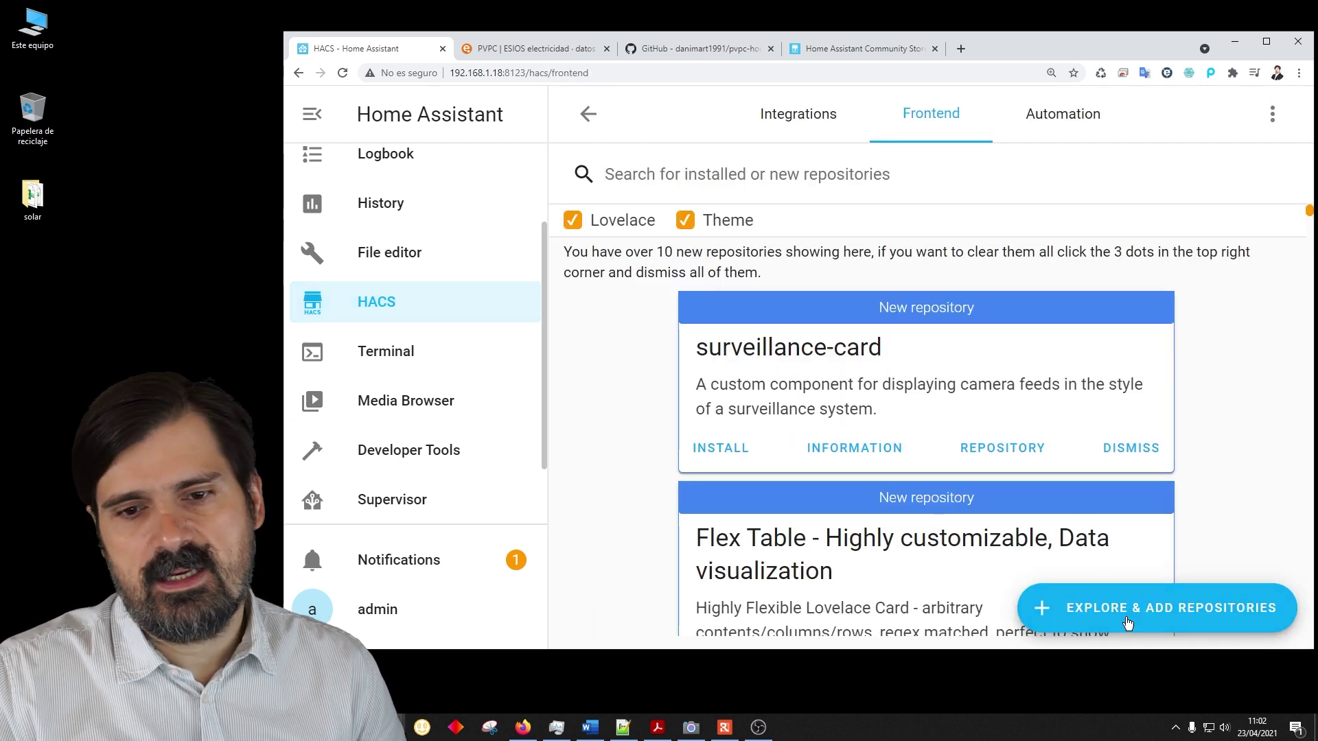
left_click(1148, 613)
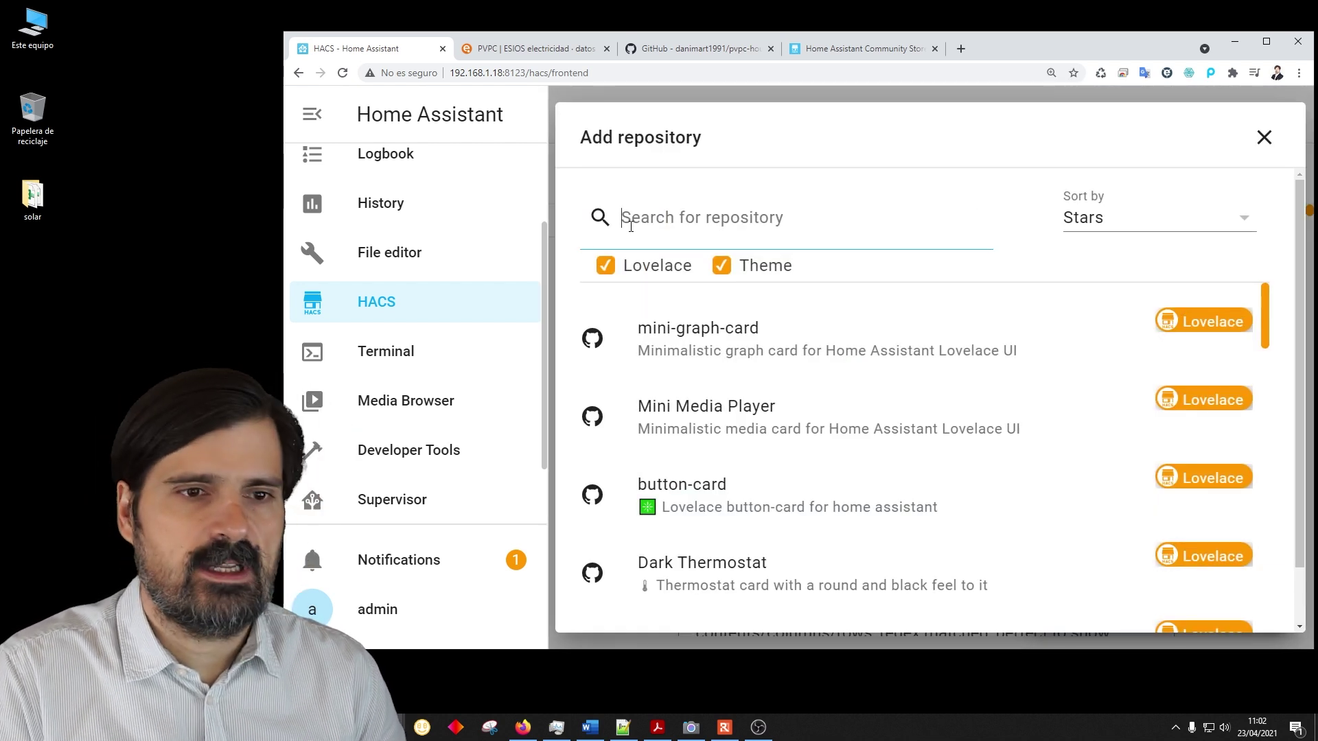
type("pvp")
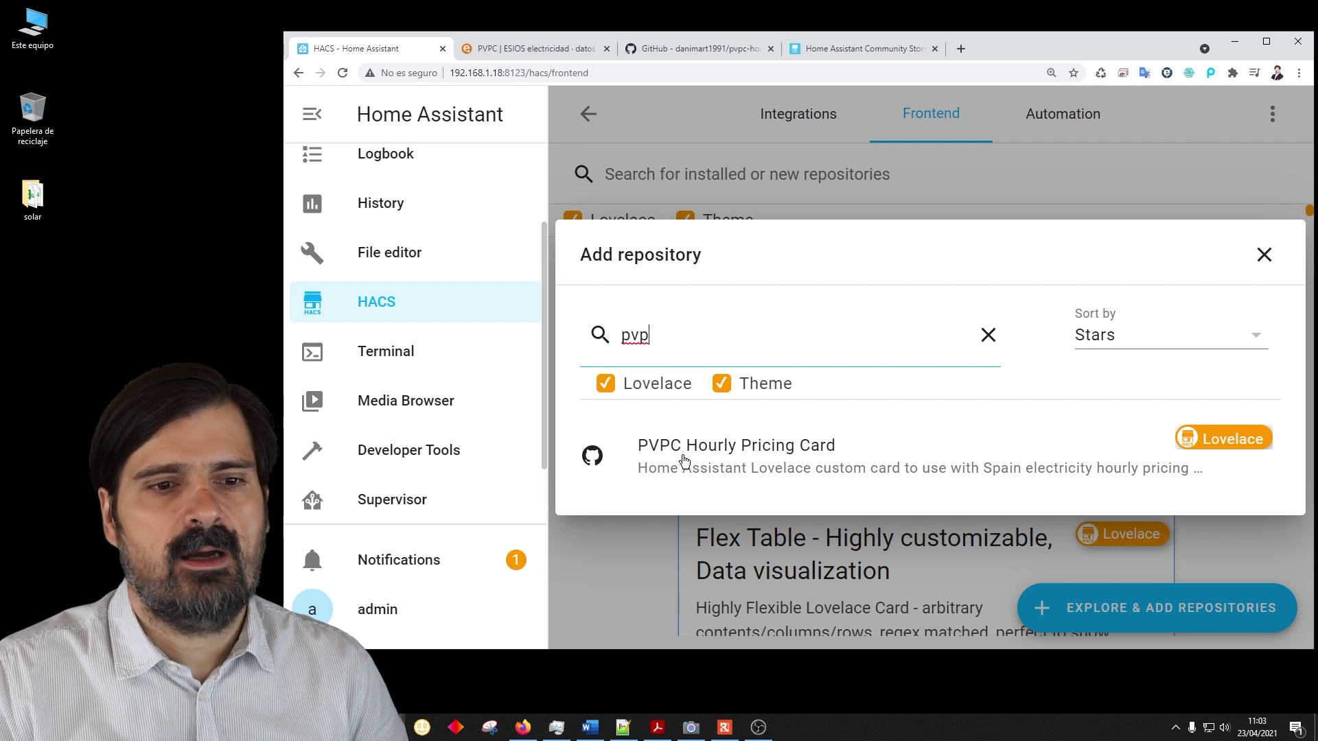
left_click(719, 457)
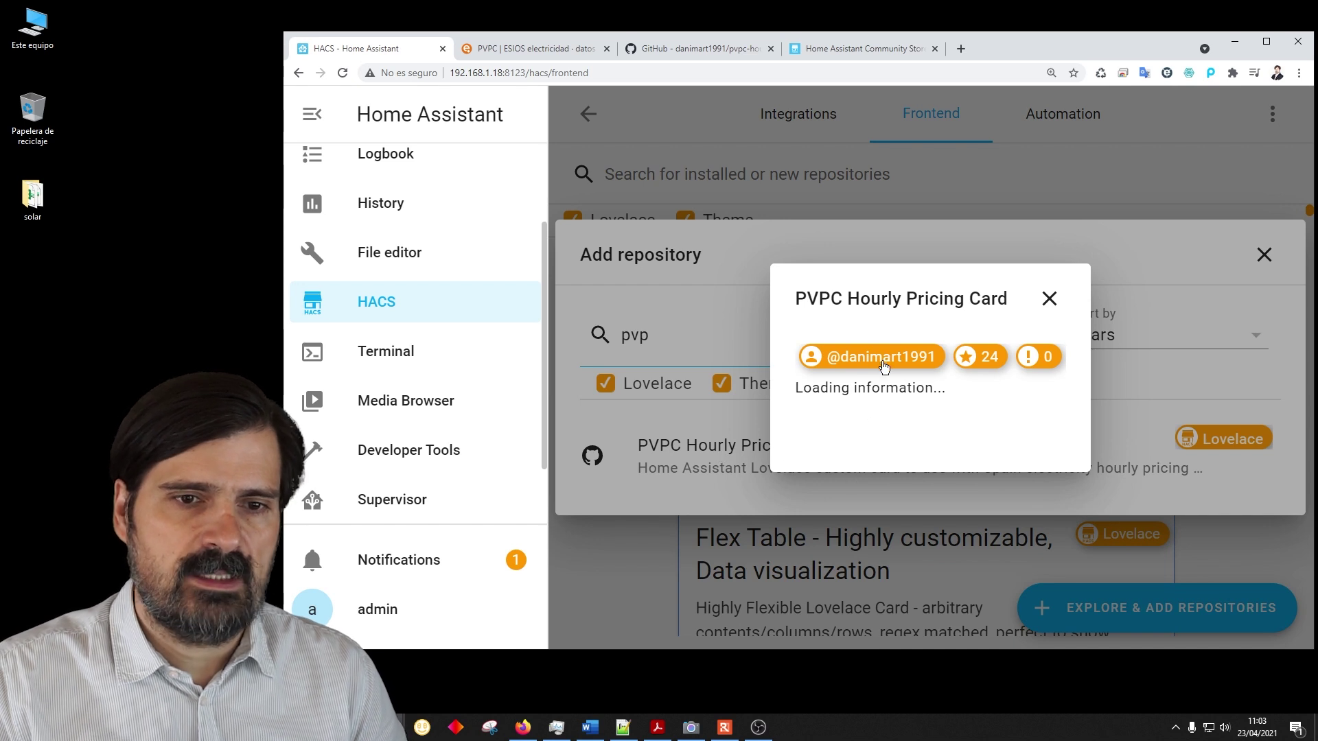
scroll(854, 349, "down", 6)
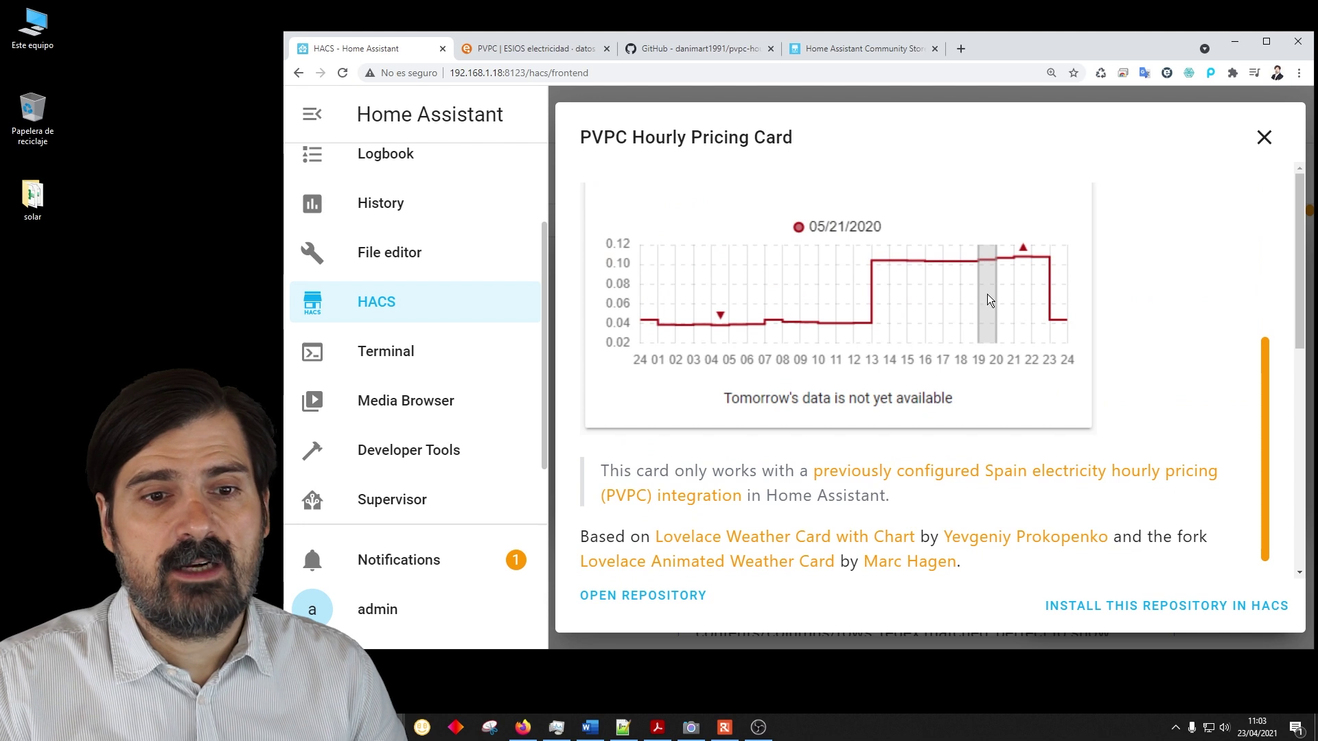
scroll(890, 337, "down", 3)
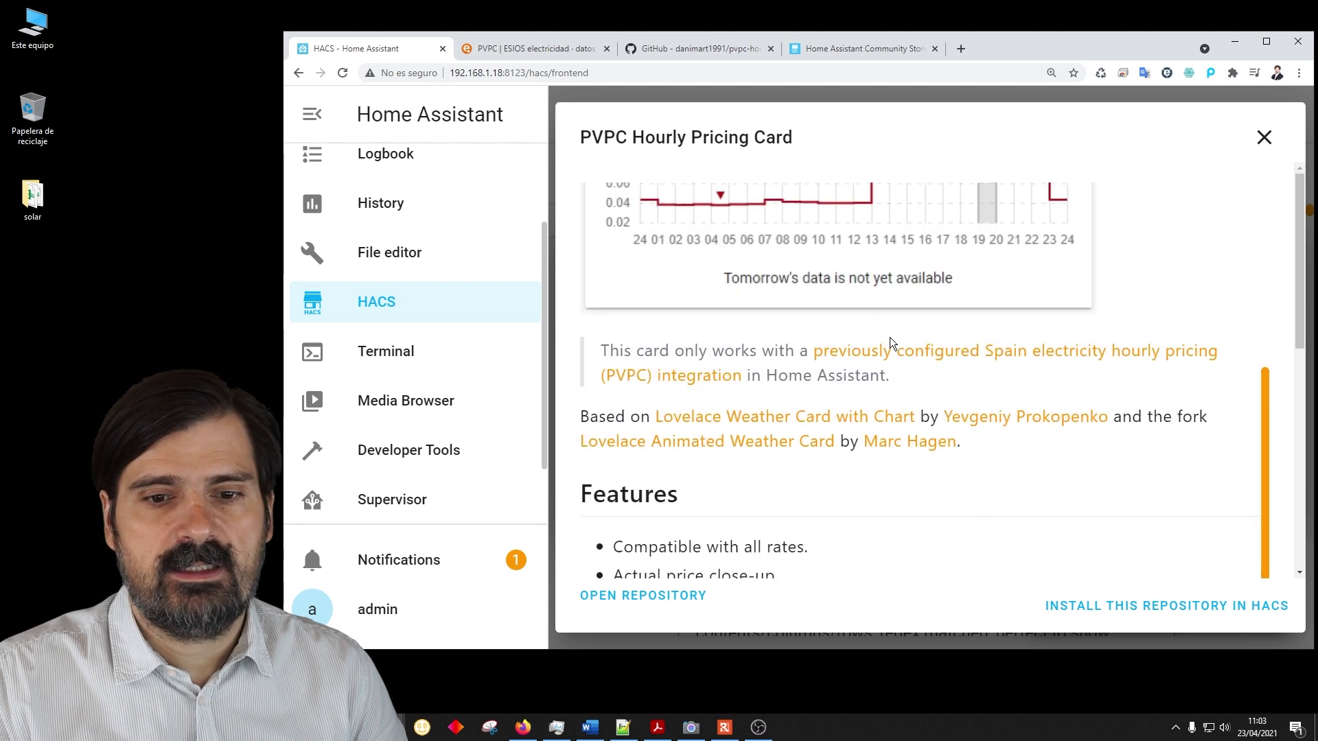
- Install version 1.2.4 of the PVPC Hourly Pricing Card through HACS and reload the browser
left_click(1169, 613)
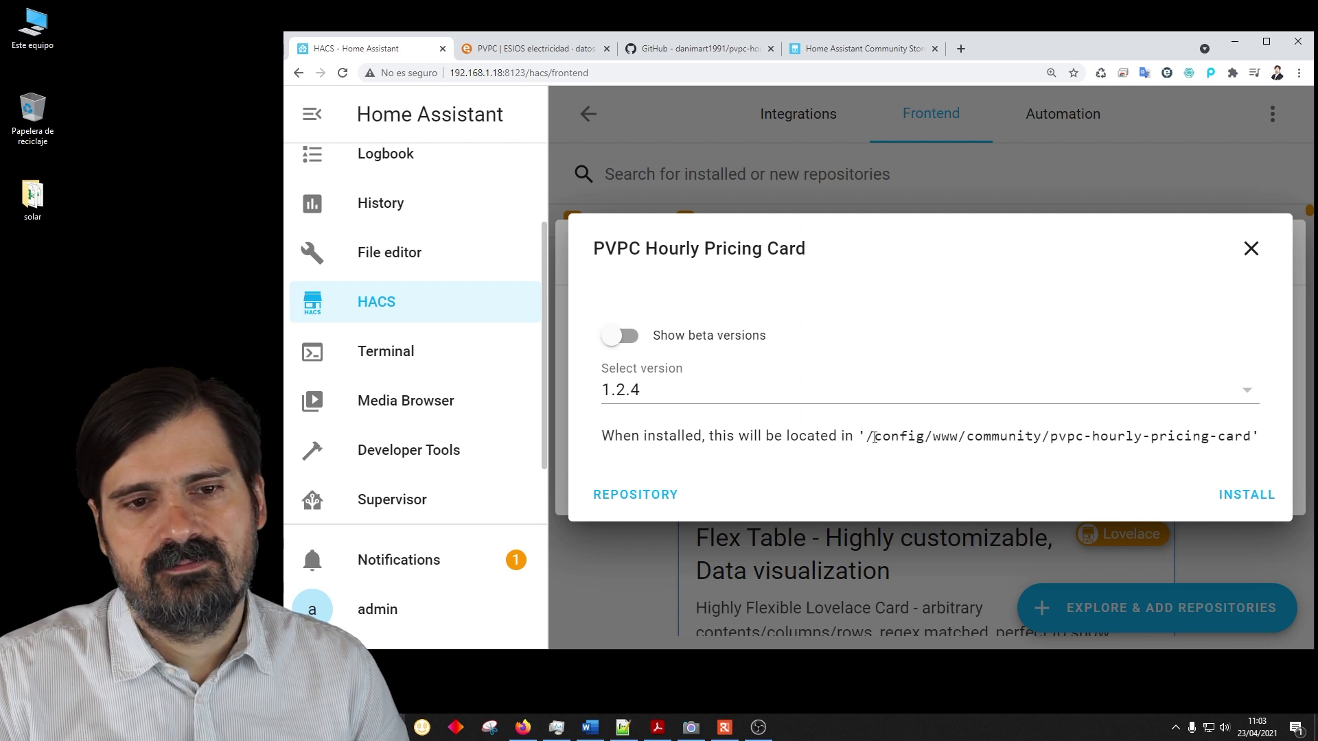
left_click_drag(864, 436, 1250, 434)
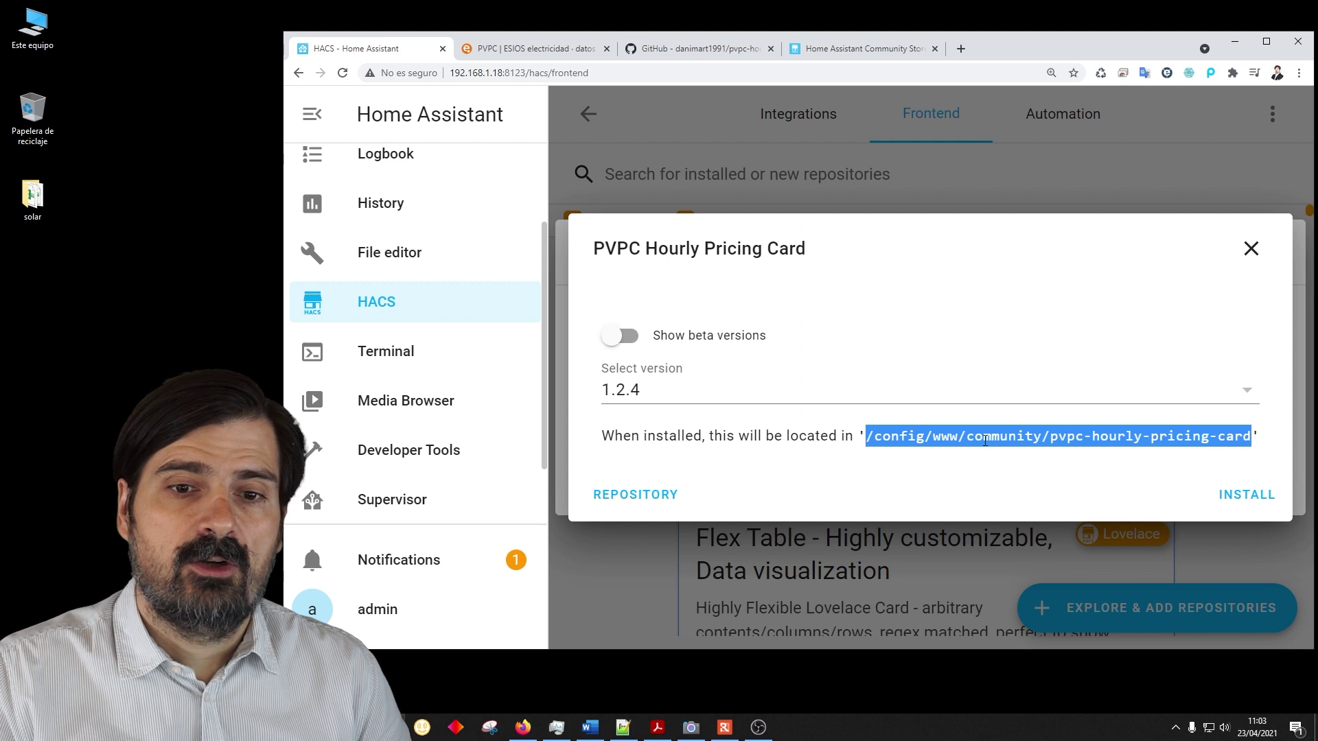
left_click(1252, 502)
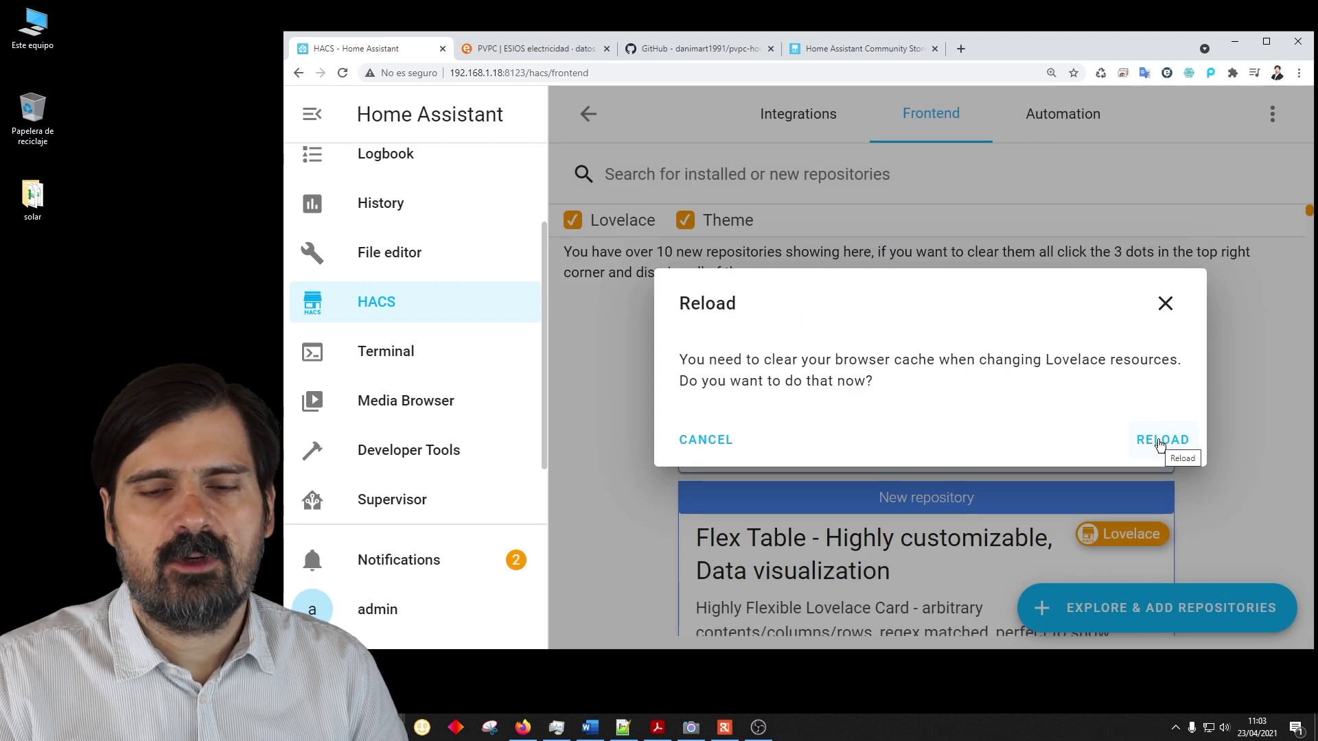
left_click(1159, 442)
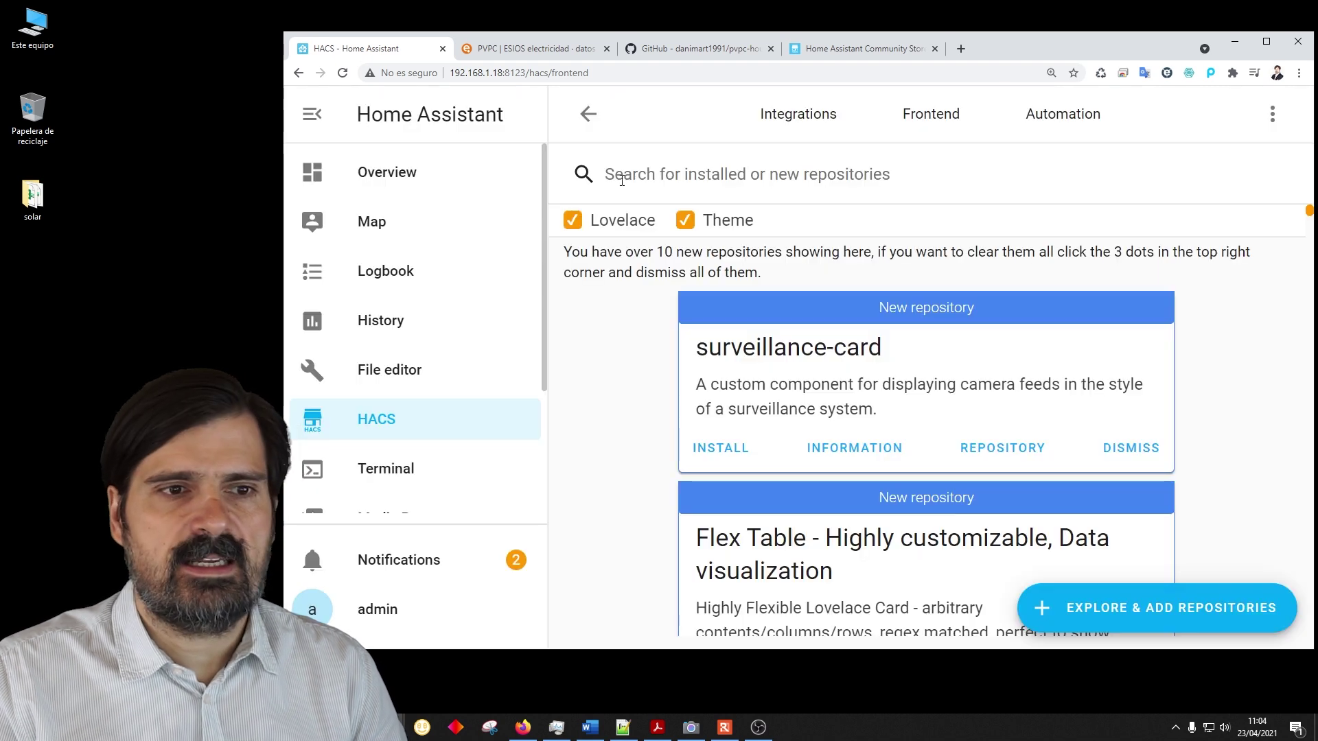
- Search the HACS frontend repositories for "pvp" to check the installed card
left_click(623, 182)
type("pvp")
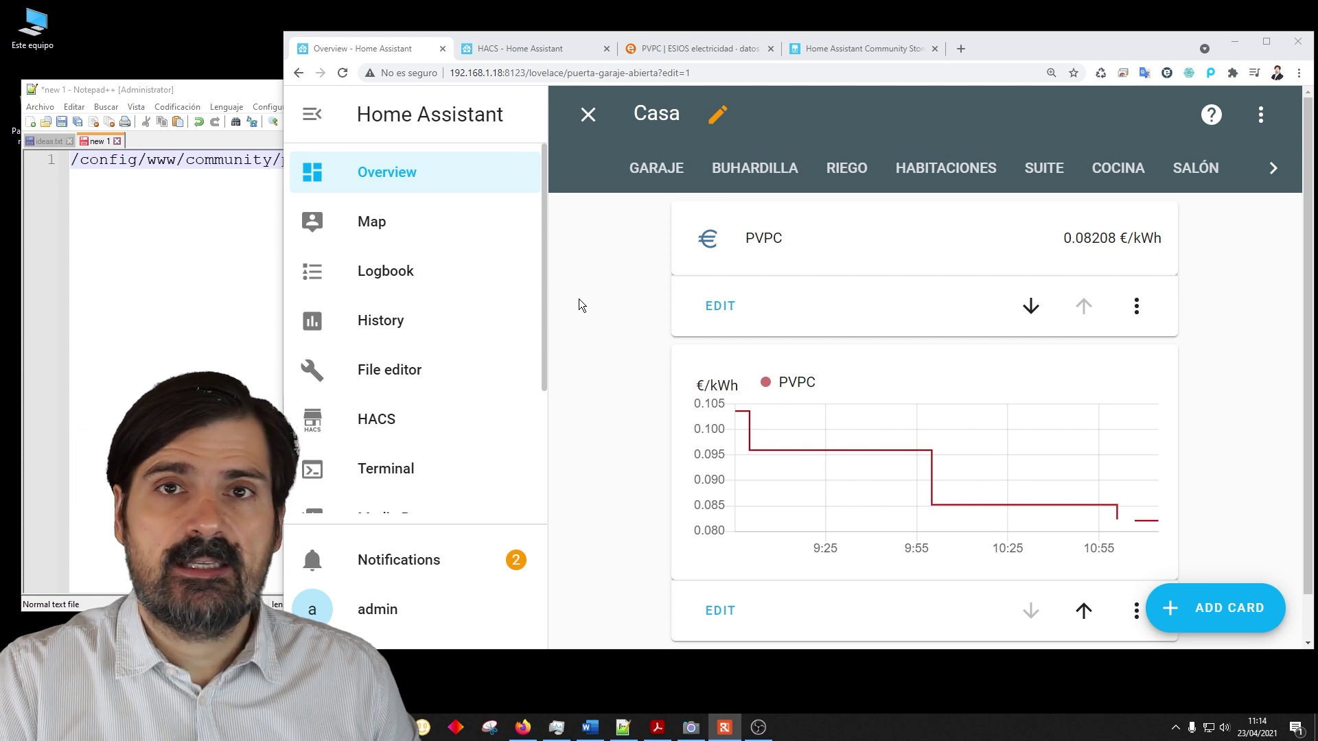
- Open the Electricidad view of the Overview dashboard in edit mode
left_click(377, 171)
left_click(1272, 171)
left_click(1271, 170)
left_click(1134, 168)
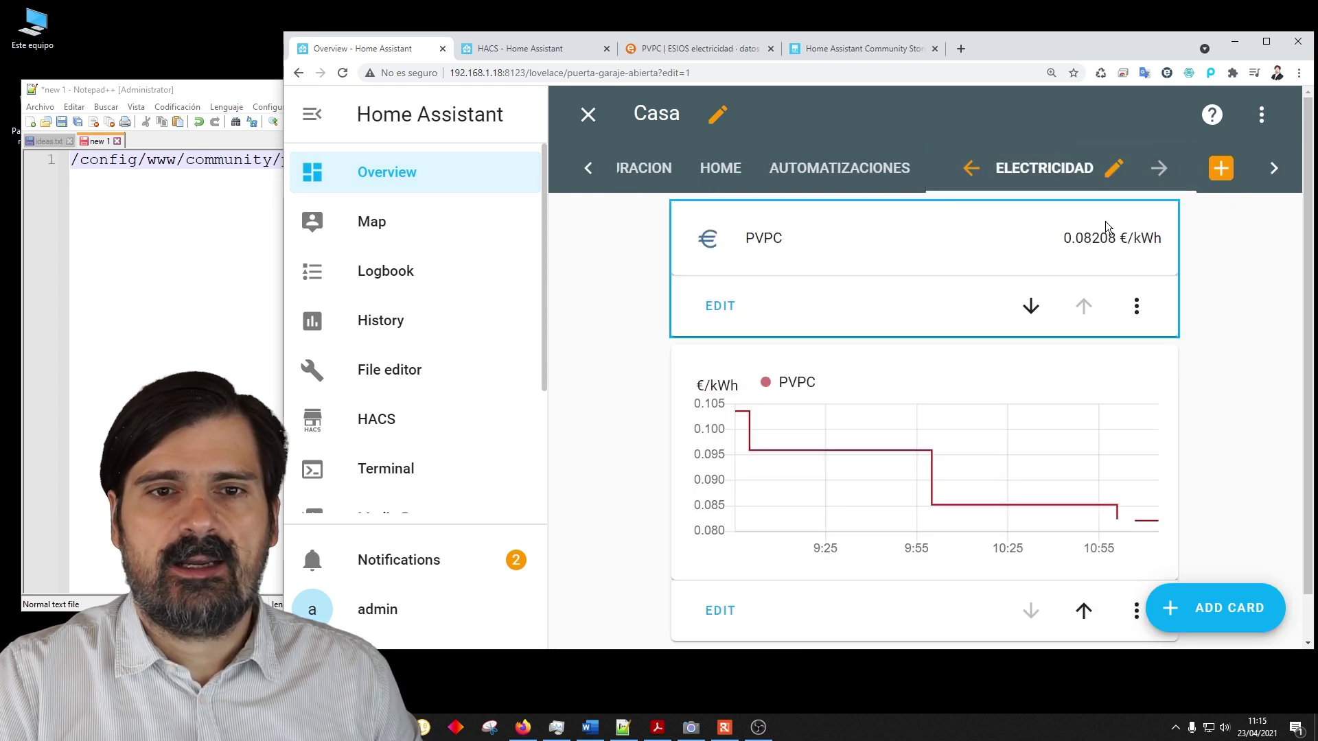
scroll(908, 322, "down", 1)
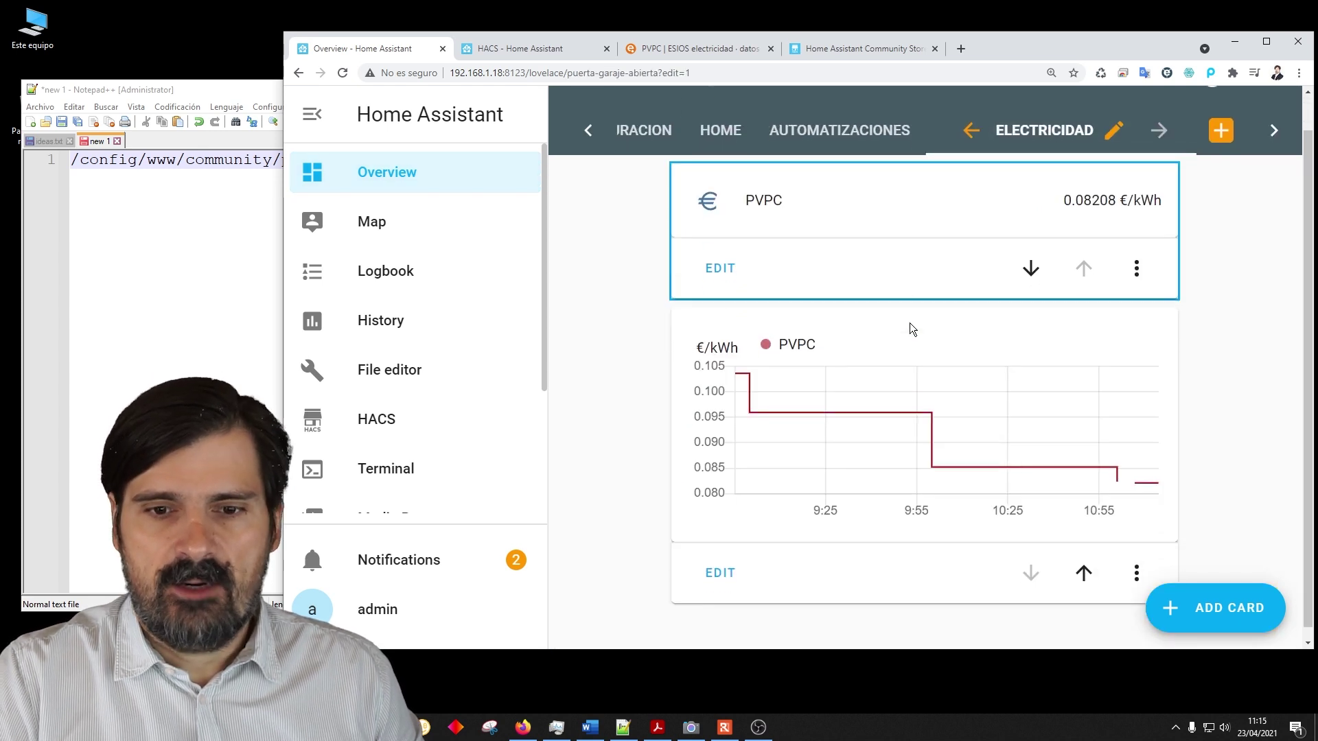
- Search the available cards for "pvp" and choose the Custom: PVPC Hourly Pricing card for the Electricidad view
left_click(1213, 613)
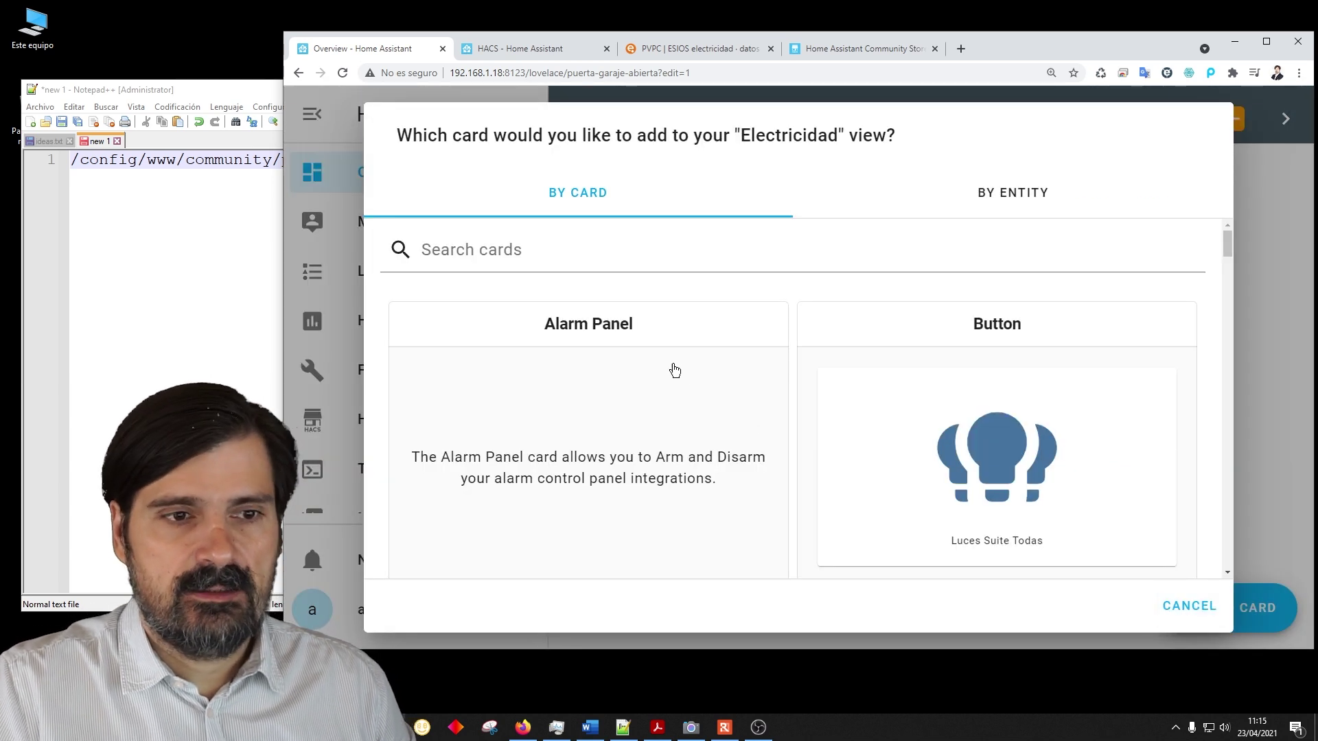
left_click(474, 251)
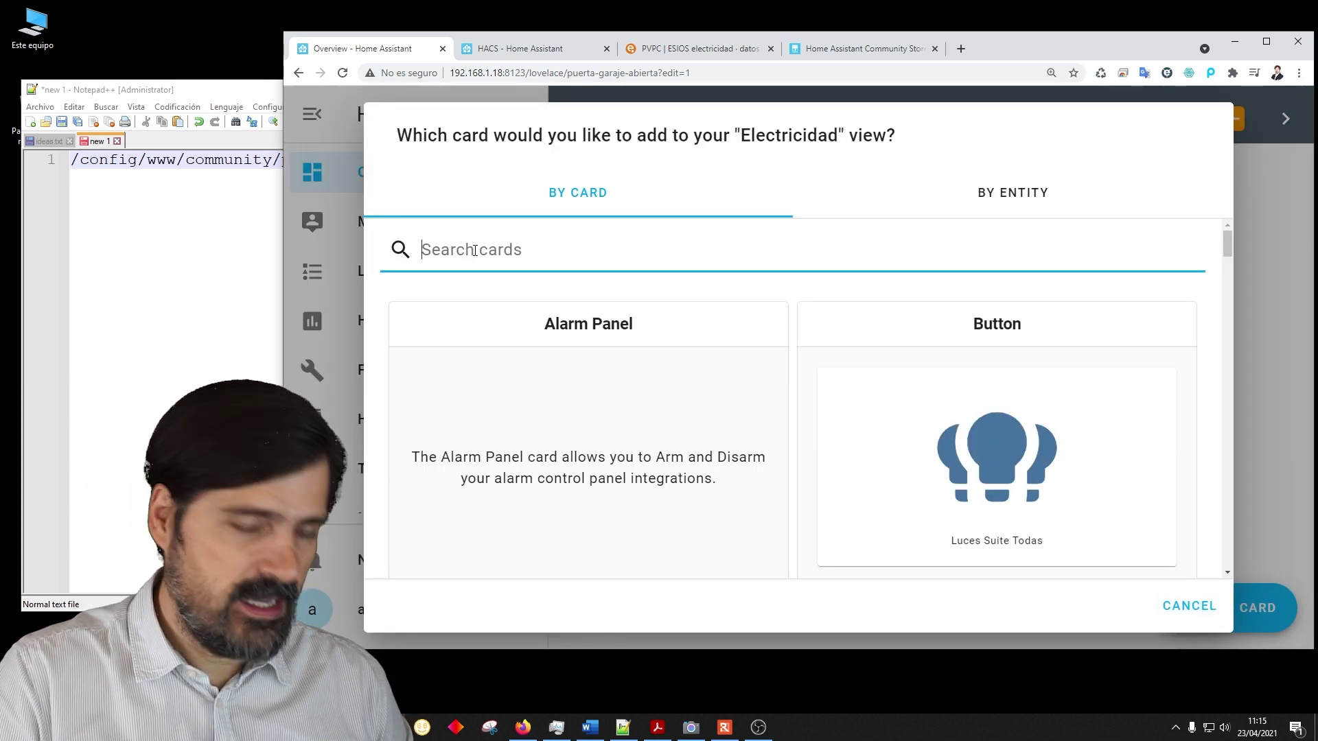
type("pvp")
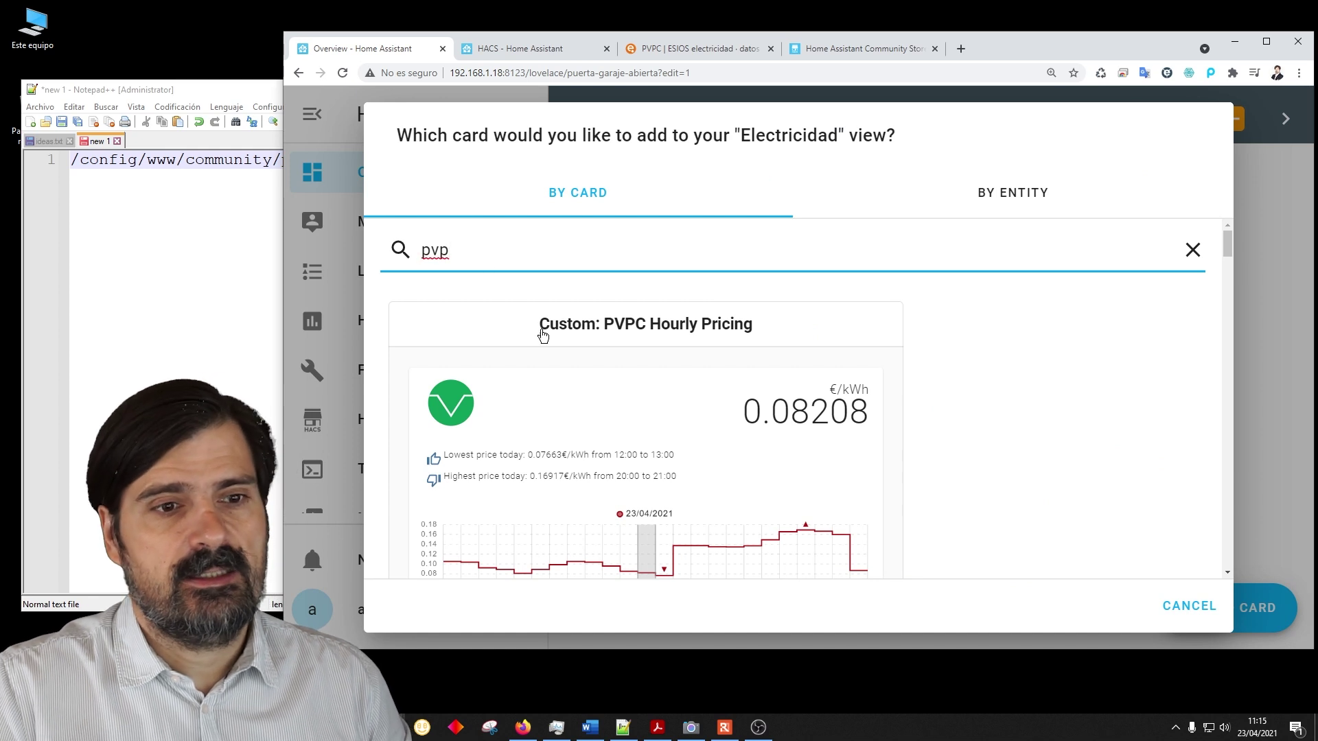
scroll(611, 412, "down", 1)
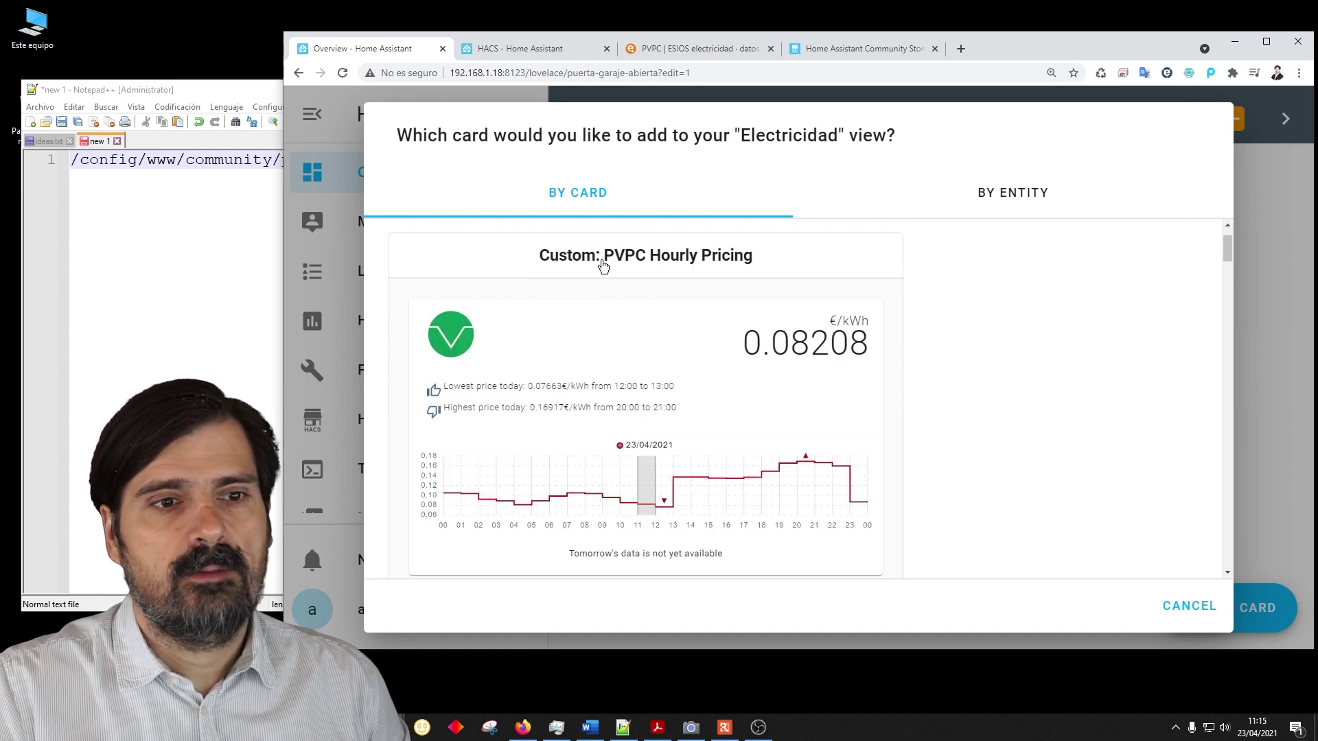
left_click(613, 372)
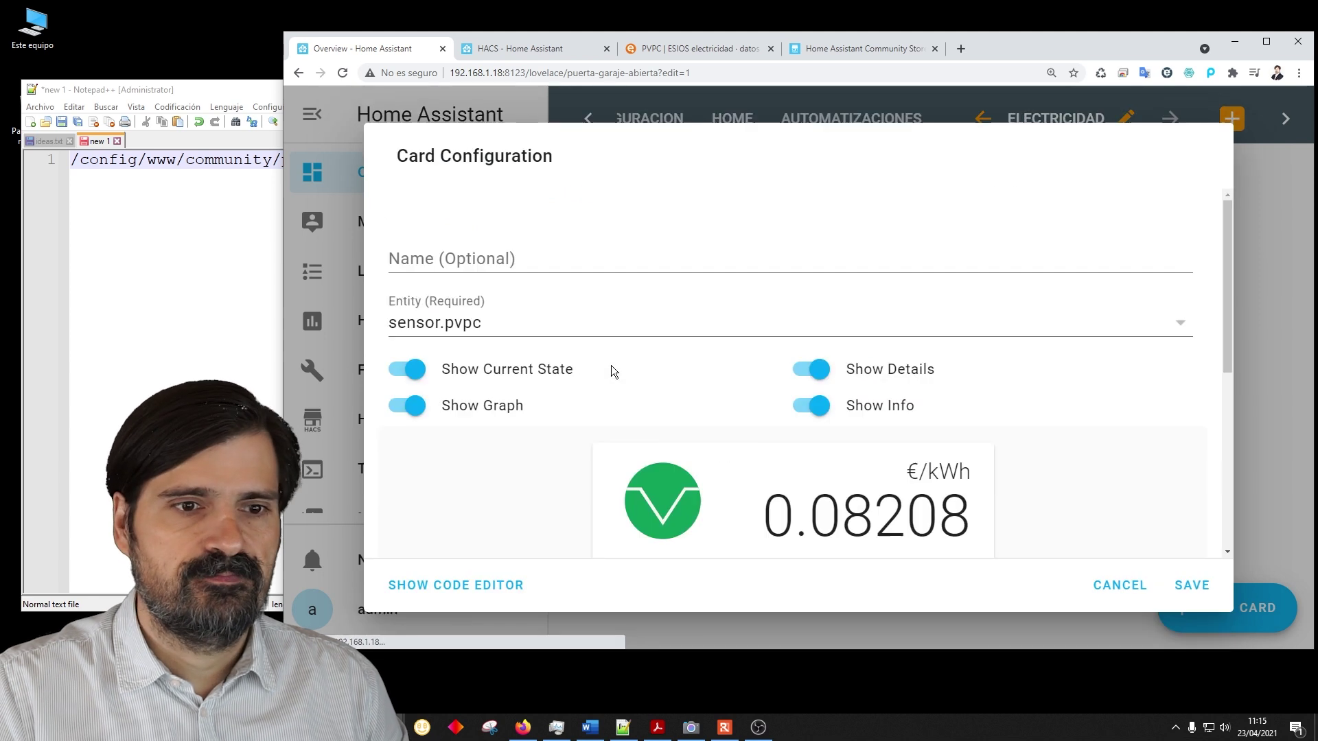
- Keep sensor.pvpc as the pricing card's entity, name the card "Precios" and review its preview
left_click(510, 328)
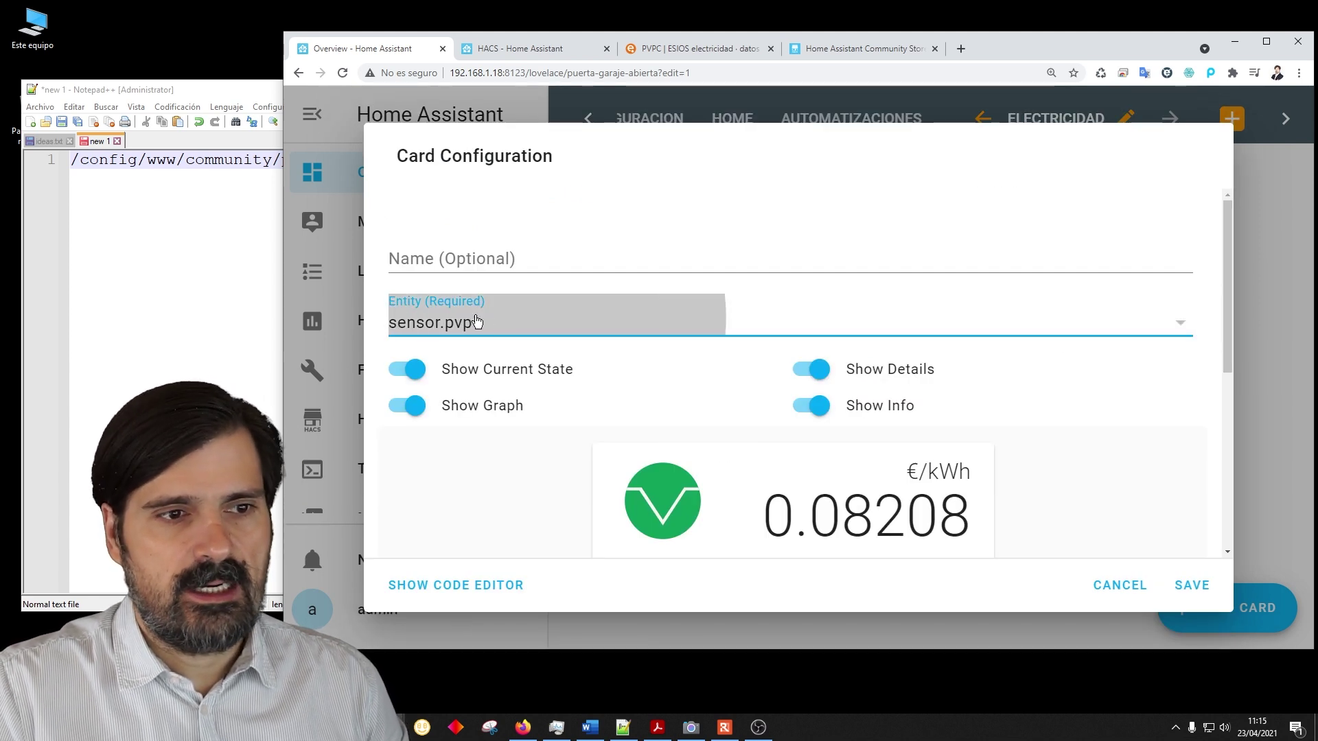
left_click(444, 331)
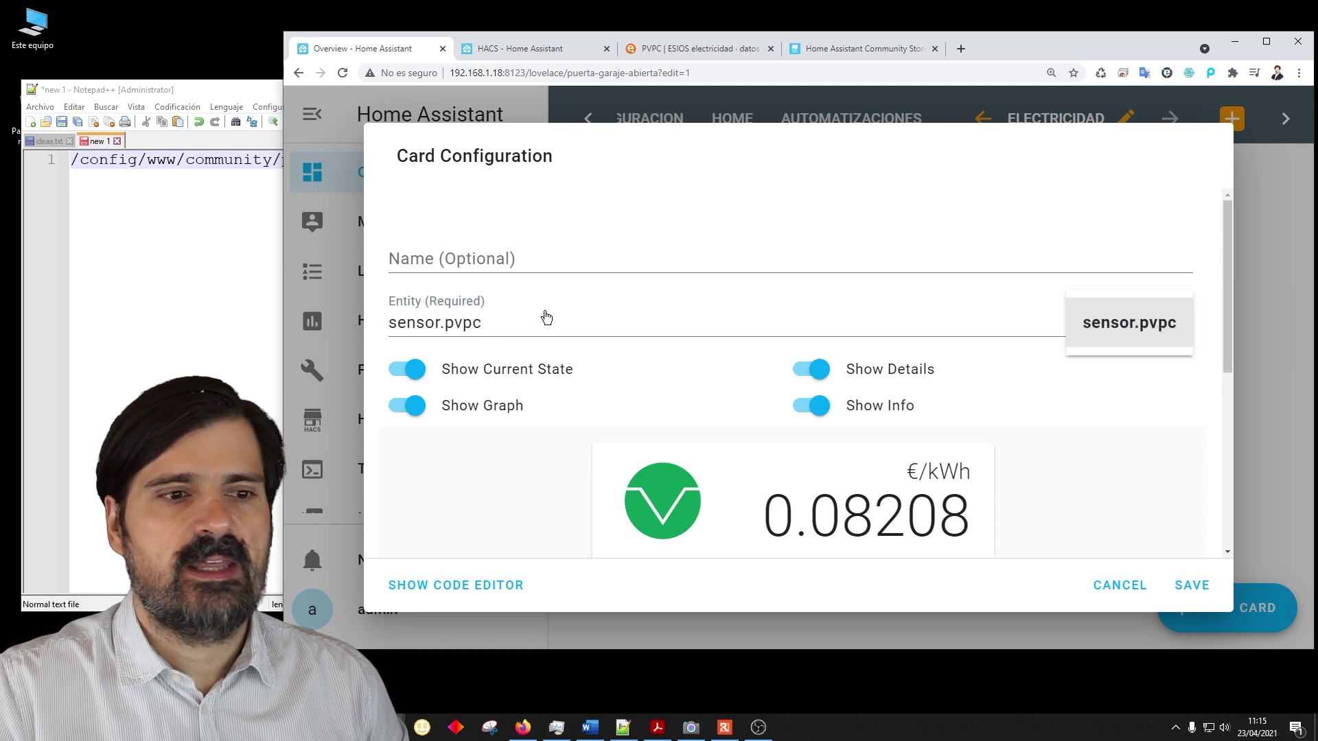
left_click(452, 259)
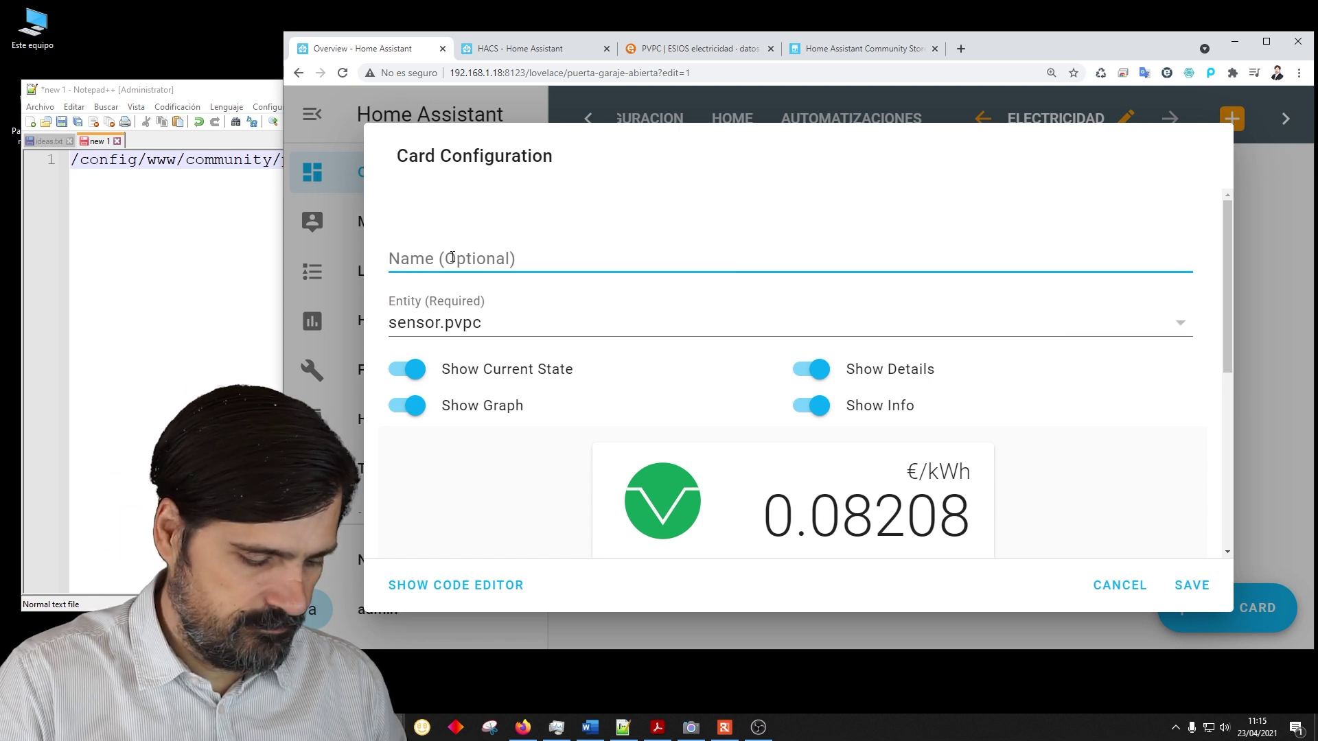
type("Precios")
scroll(552, 321, "down", 3)
scroll(554, 321, "up", 3)
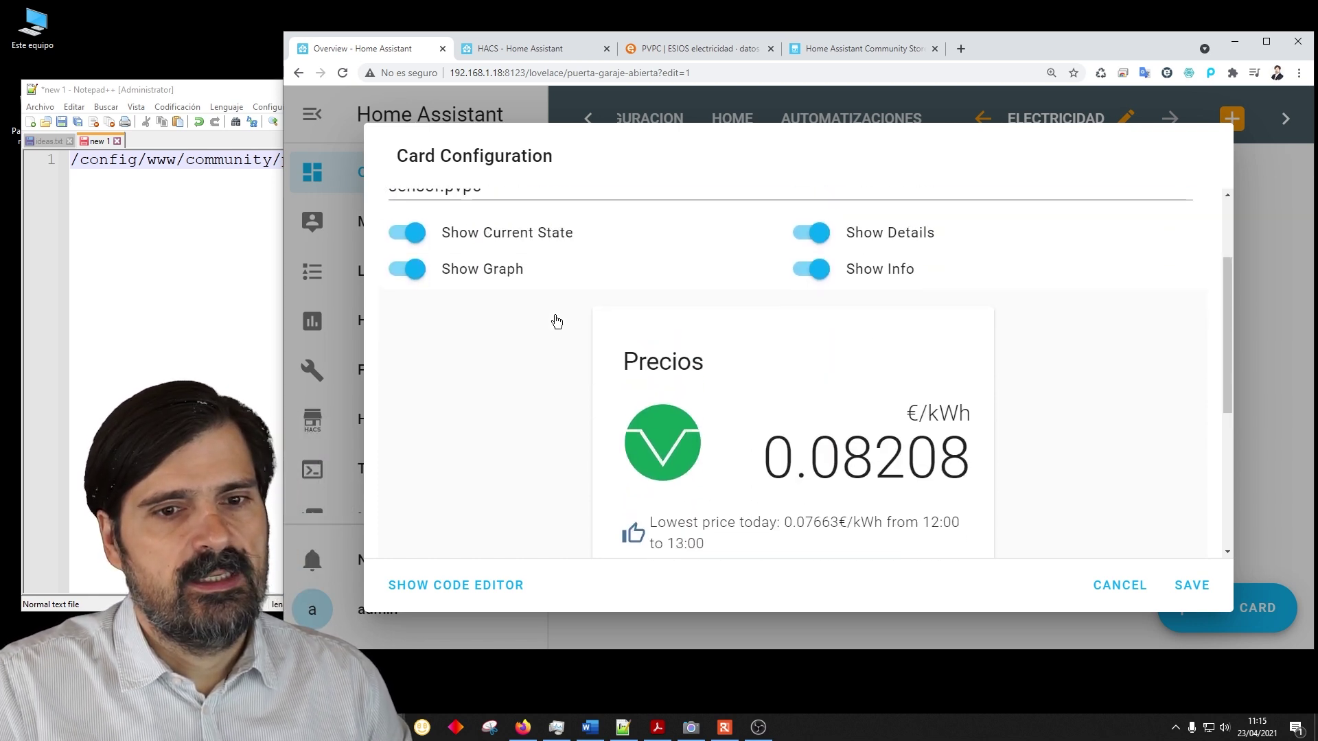
- Try the Precios card with Show Current State turned off to see how the preview changes
left_click(412, 300)
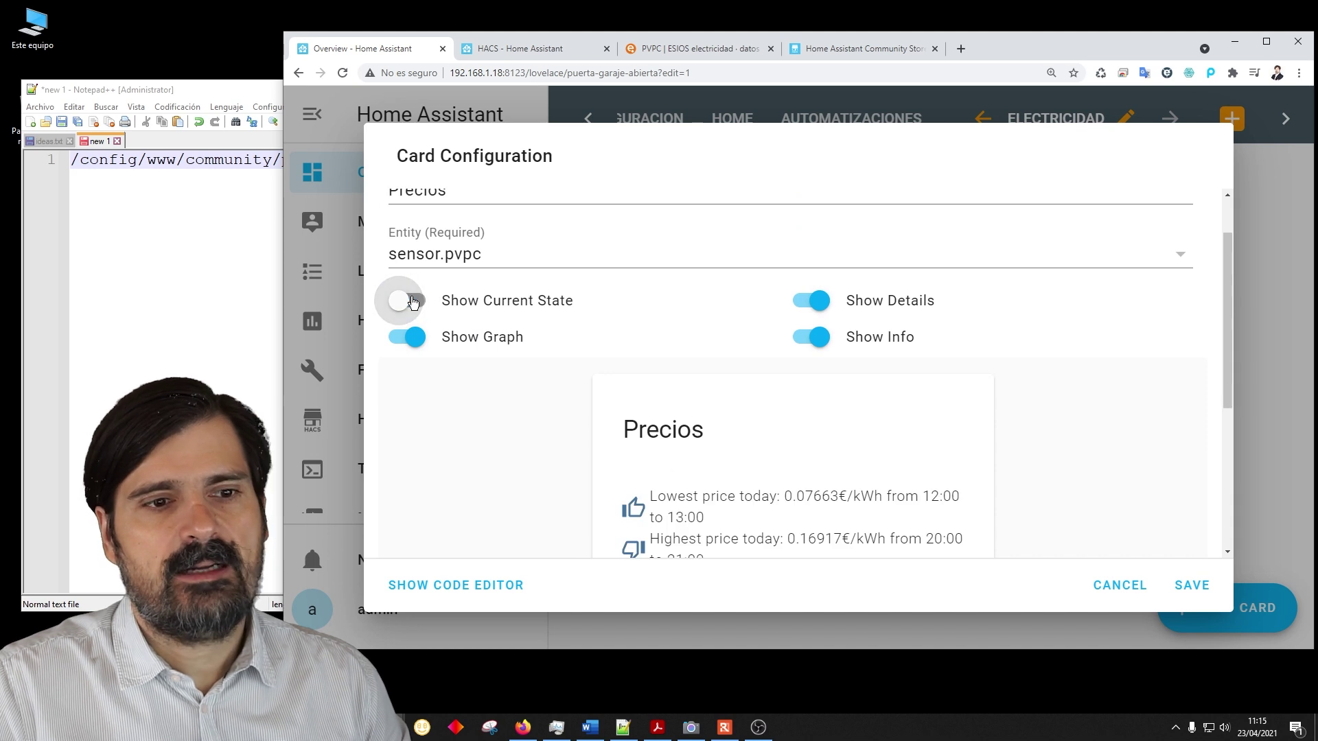
scroll(412, 300, "down", 1)
left_click(413, 234)
left_click(413, 235)
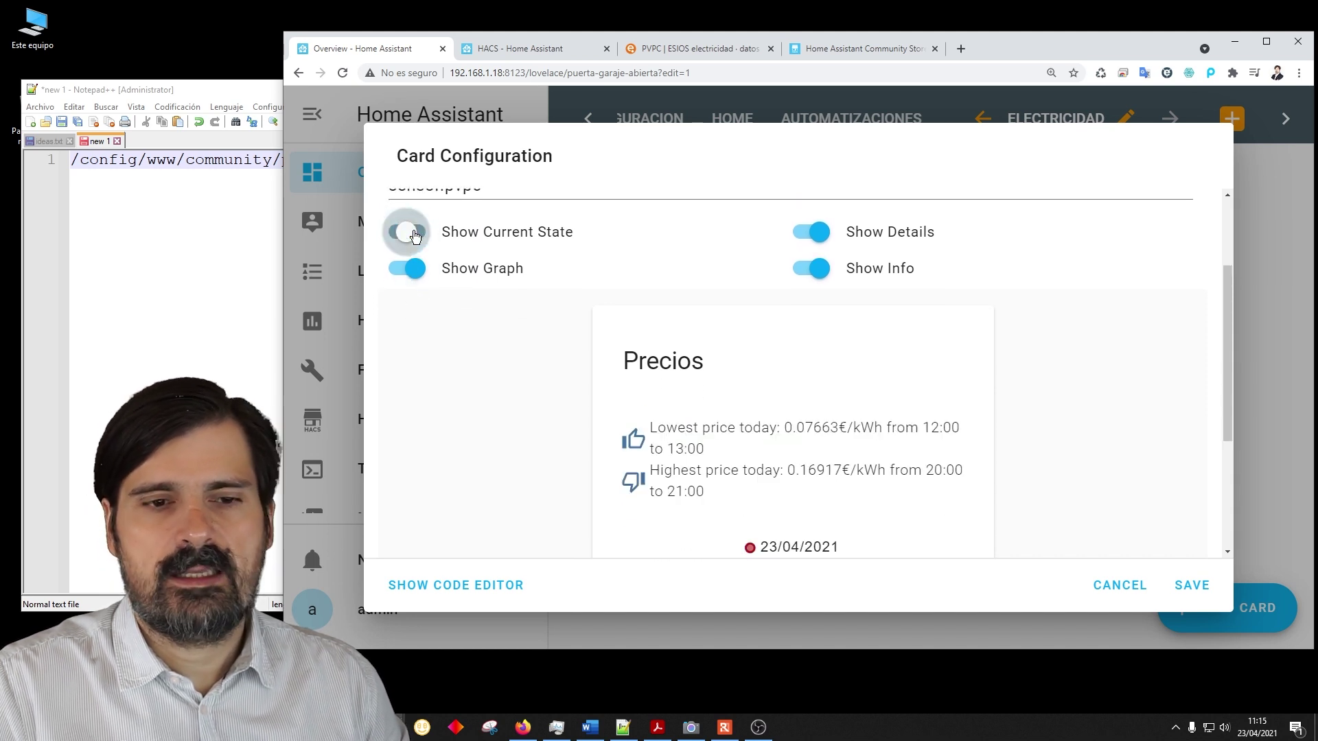
left_click(413, 235)
left_click(414, 235)
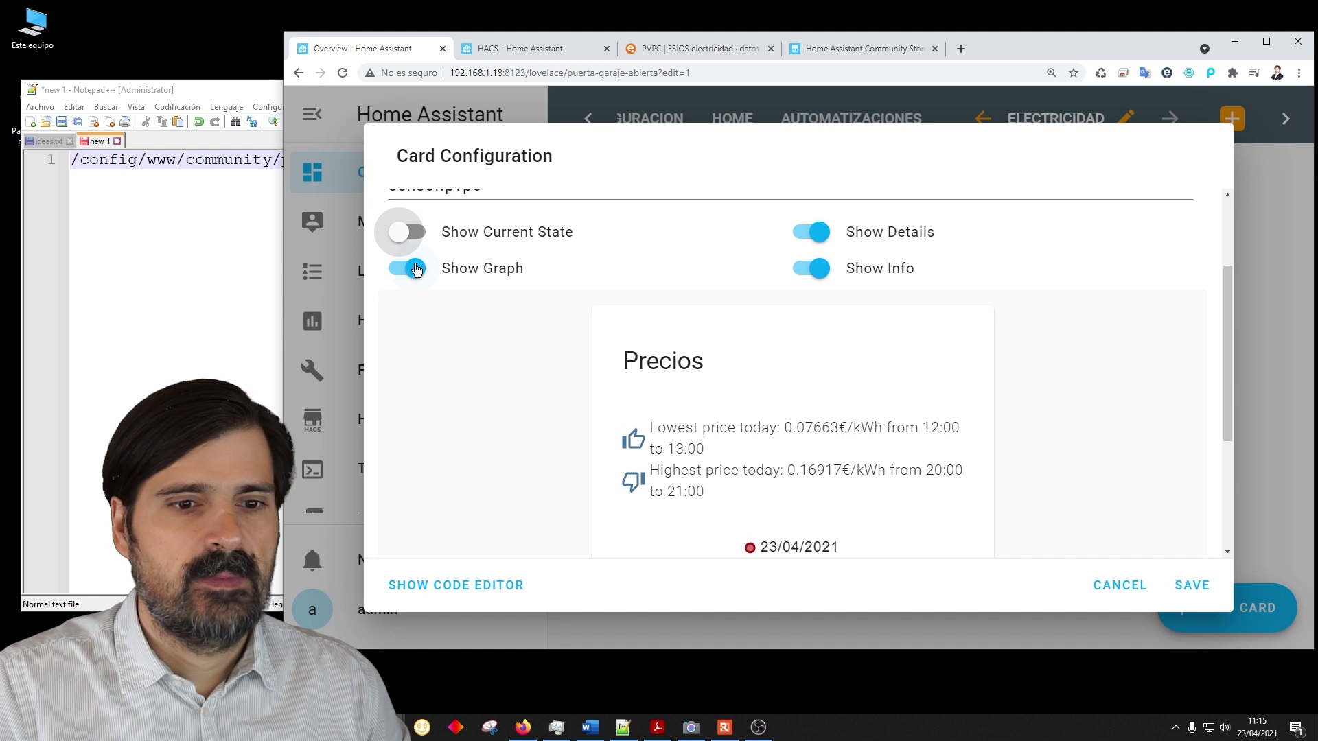
- Turn Show Graph off and back on for the Precios card, comparing the preview with and without the chart
left_click(416, 268)
left_click(416, 268)
left_click(415, 268)
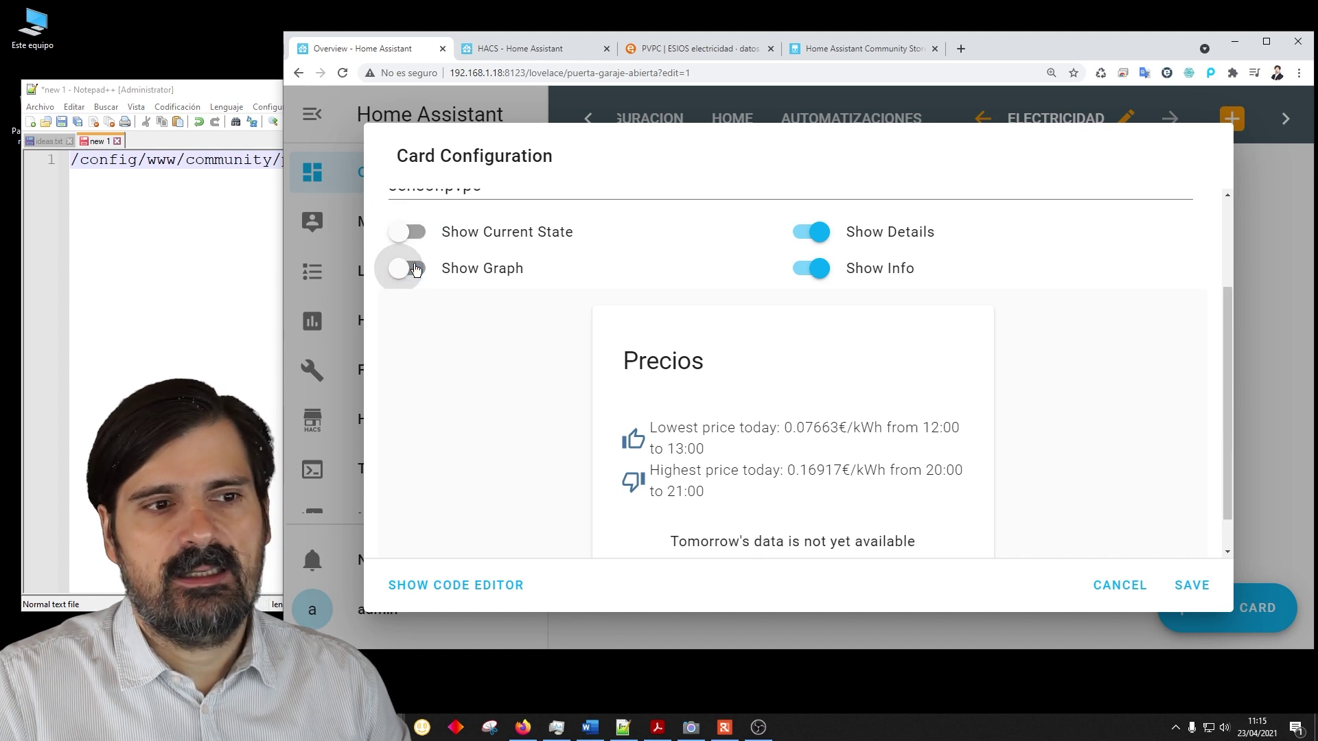
left_click(416, 268)
scroll(558, 322, "down", 3)
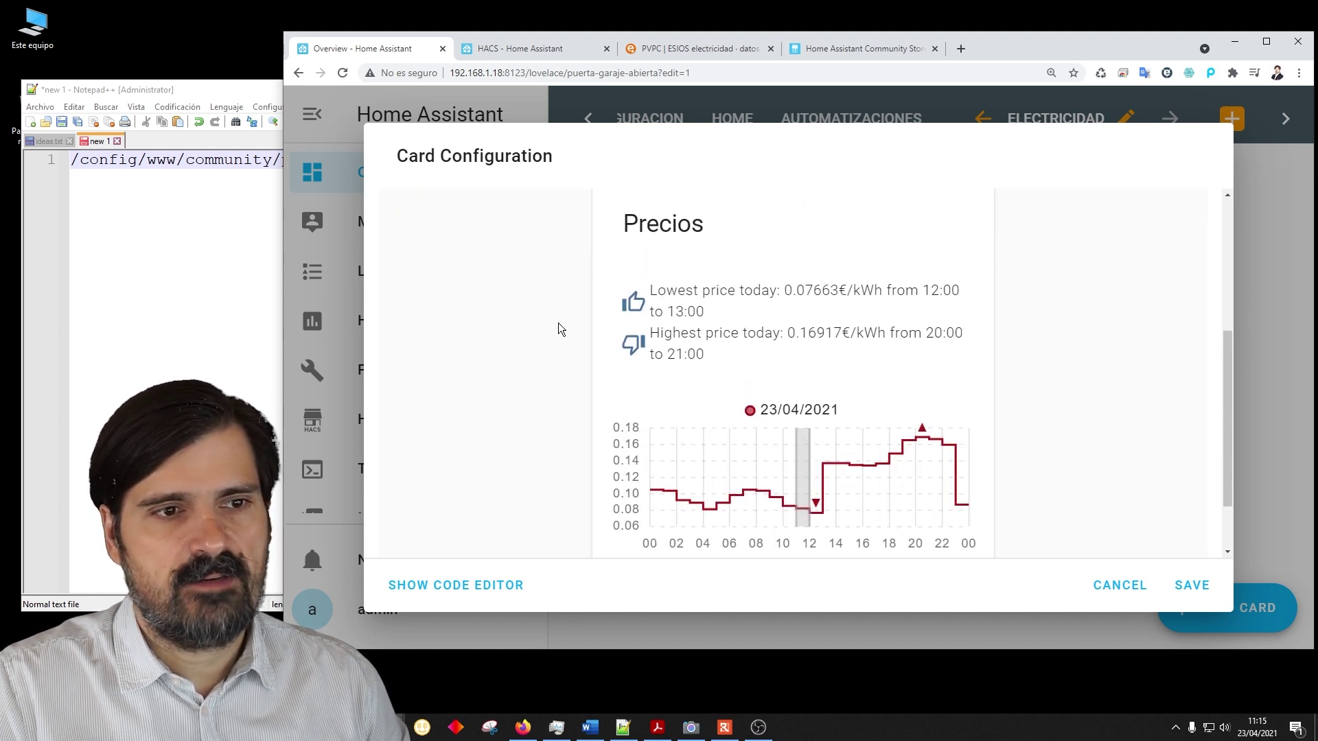
scroll(557, 323, "up", 3)
left_click(406, 266)
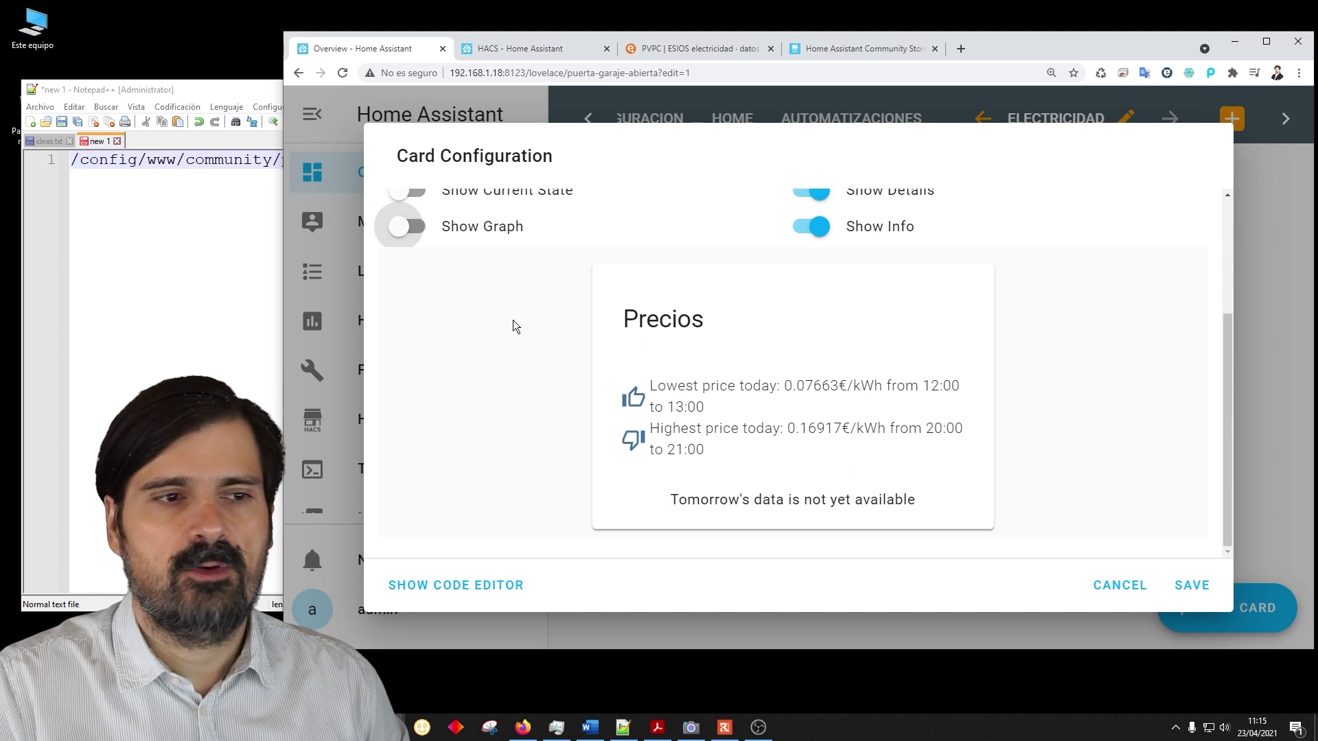
left_click(406, 226)
- Try the Precios card without Show Details and Show Graph, and switch Show Info off and back on
scroll(688, 268, "up", 3)
left_click(809, 374)
scroll(814, 386, "down", 2)
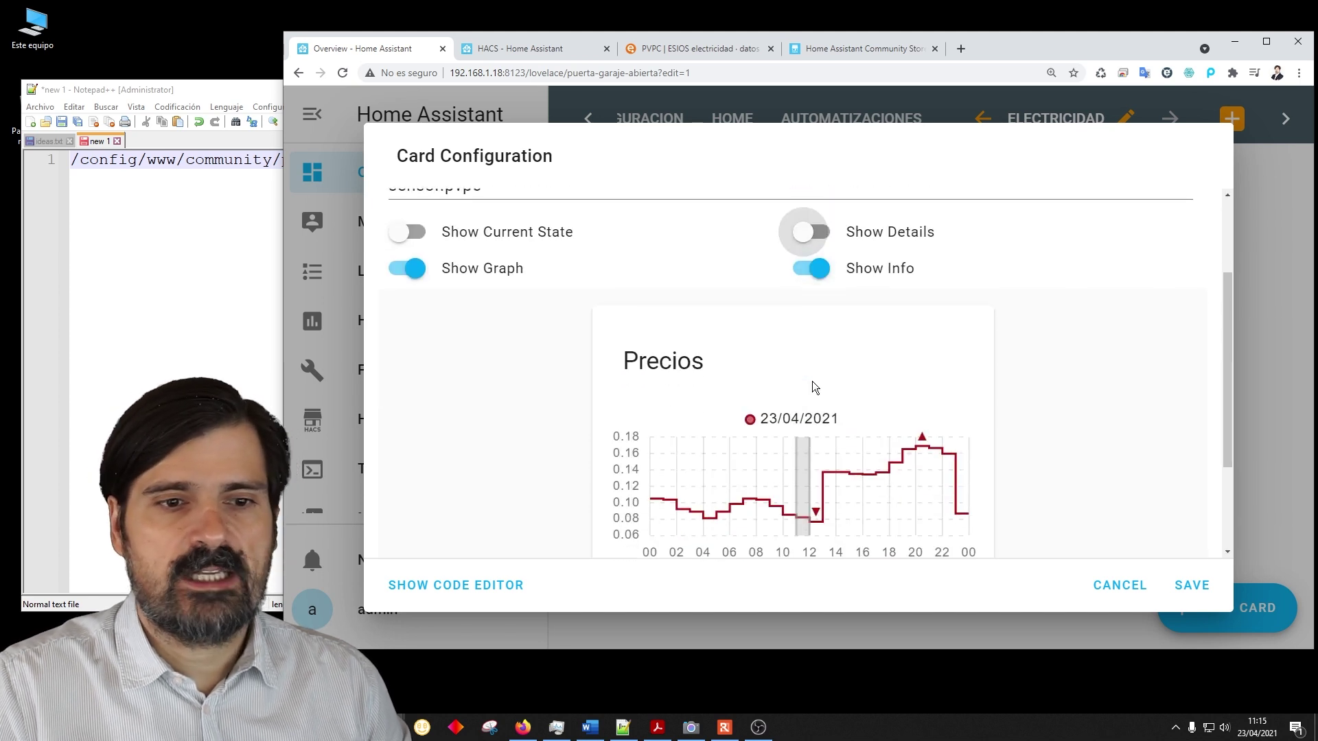
left_click(813, 232)
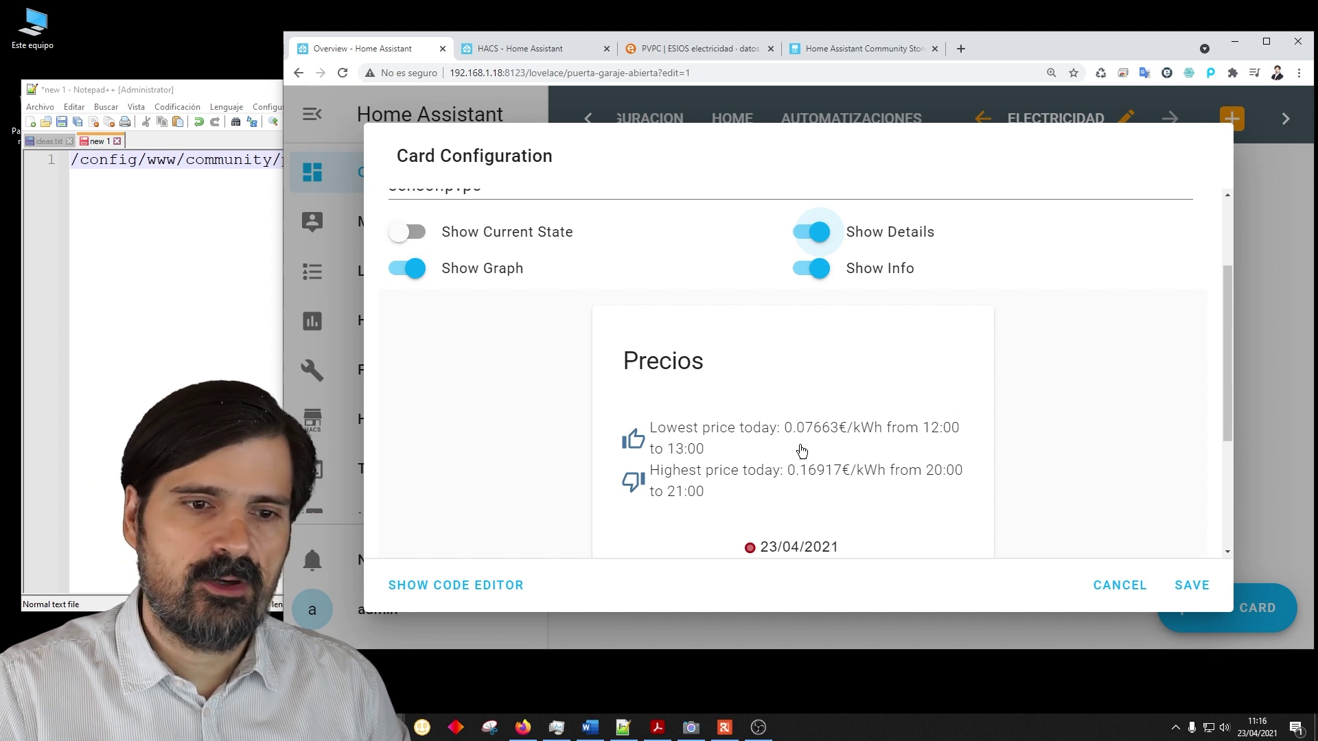
left_click(826, 246)
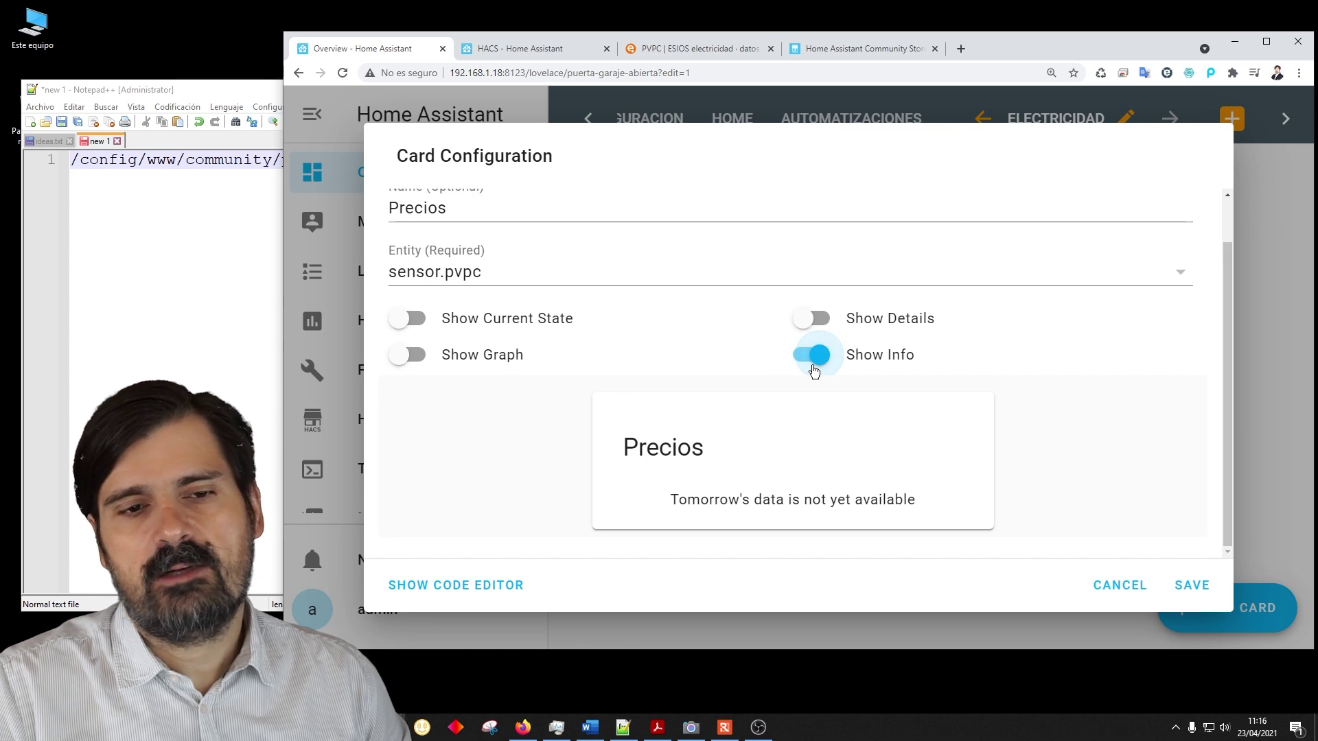
left_click(815, 354)
left_click(810, 357)
- Turn Show Graph, Show Current State and Show Details back on, and save the Precios card to the Electricidad view
left_click(410, 352)
left_click(412, 324)
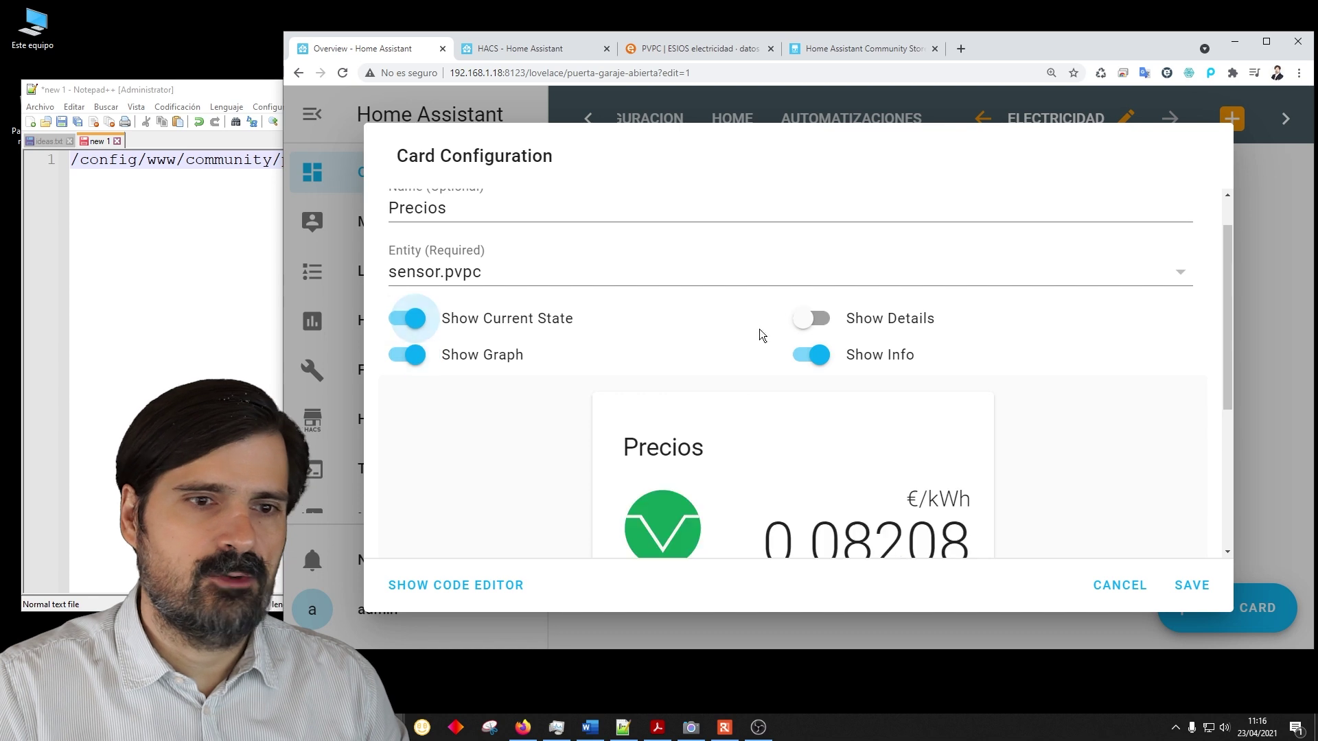
left_click(813, 318)
left_click(1188, 585)
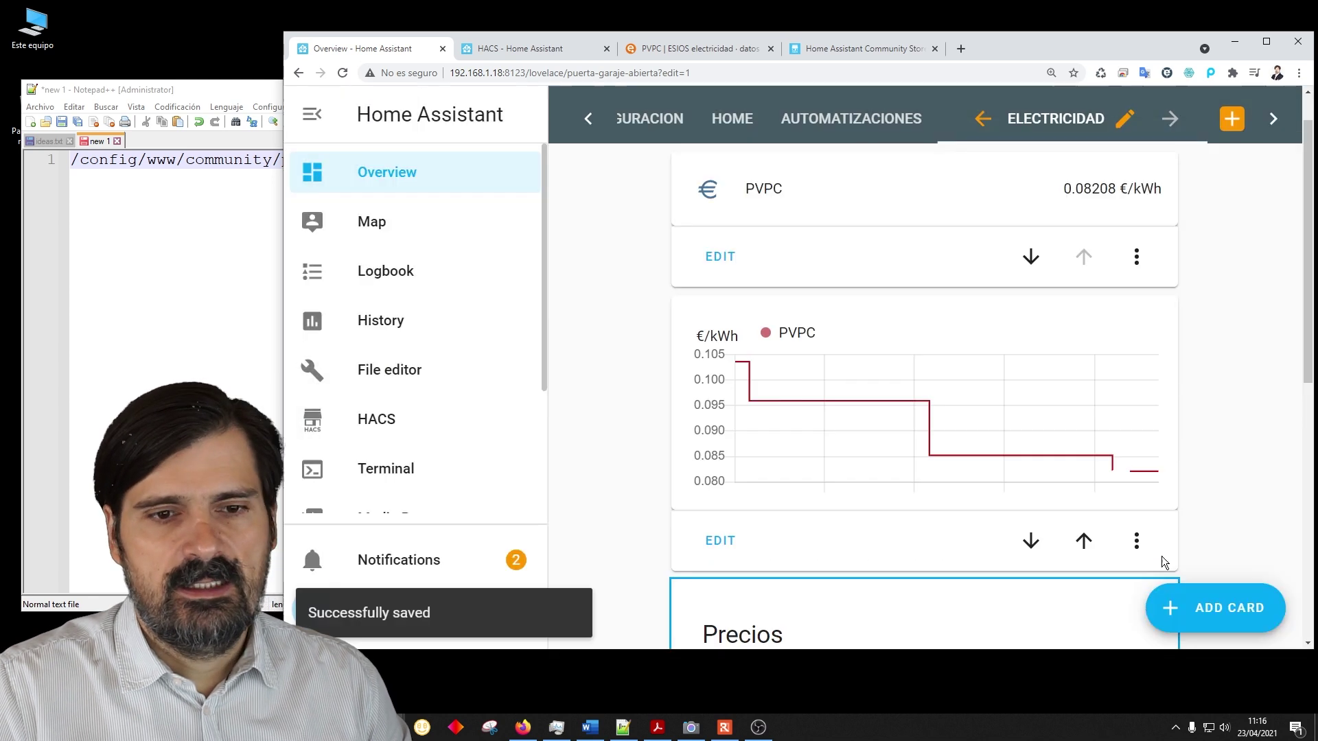
scroll(1270, 380, "down", 6)
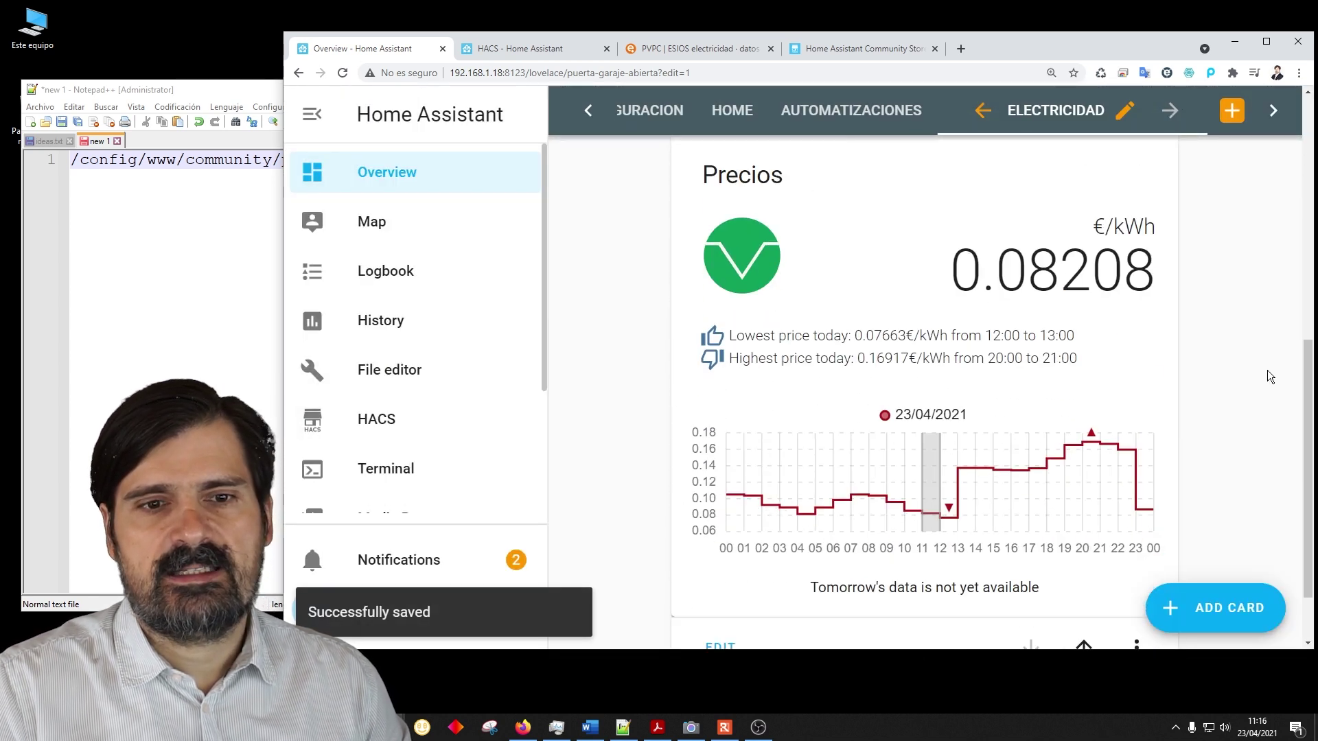
scroll(1267, 370, "down", 1)
scroll(1267, 369, "up", 2)
scroll(1267, 369, "down", 1)
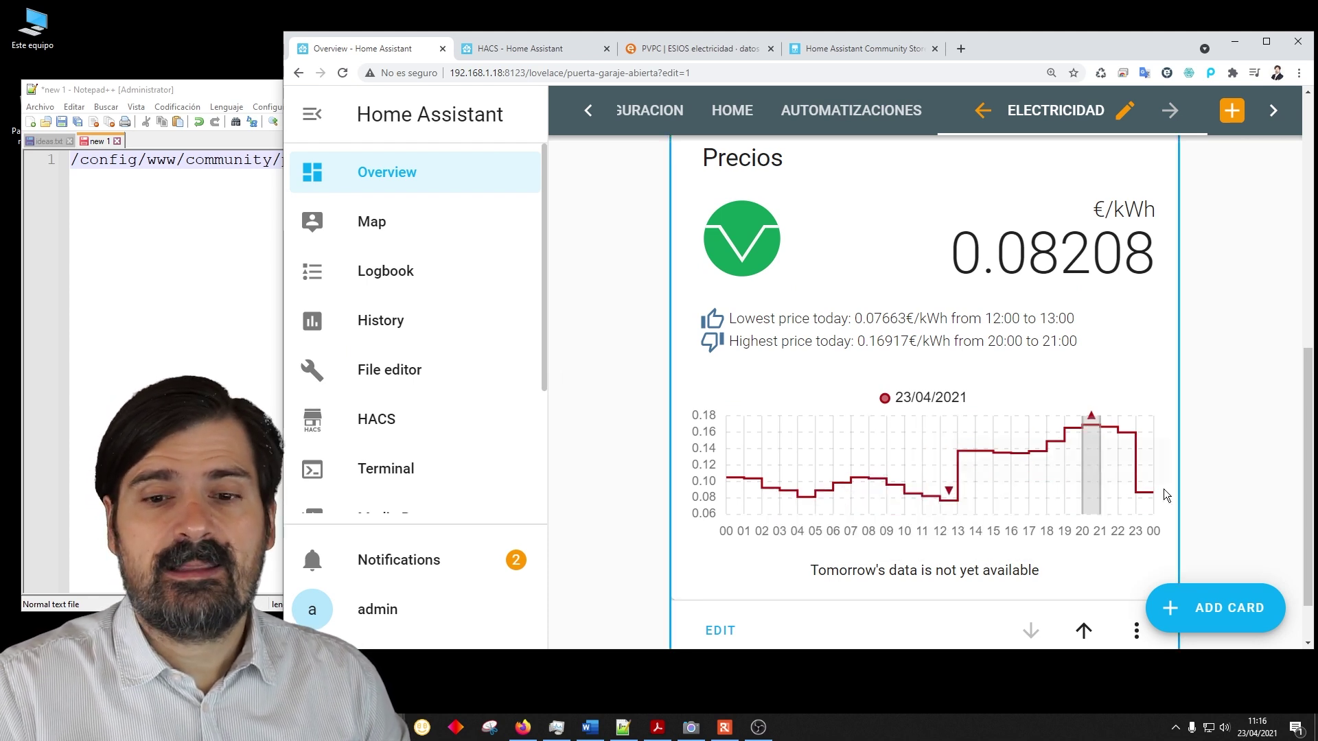
- Add a manual YAML card to the Electricidad view with type custom:pvpc-hourly-pricing-card, name "PVPC 2.0 DHA" and entity sensor.pvpc
left_click(1225, 610)
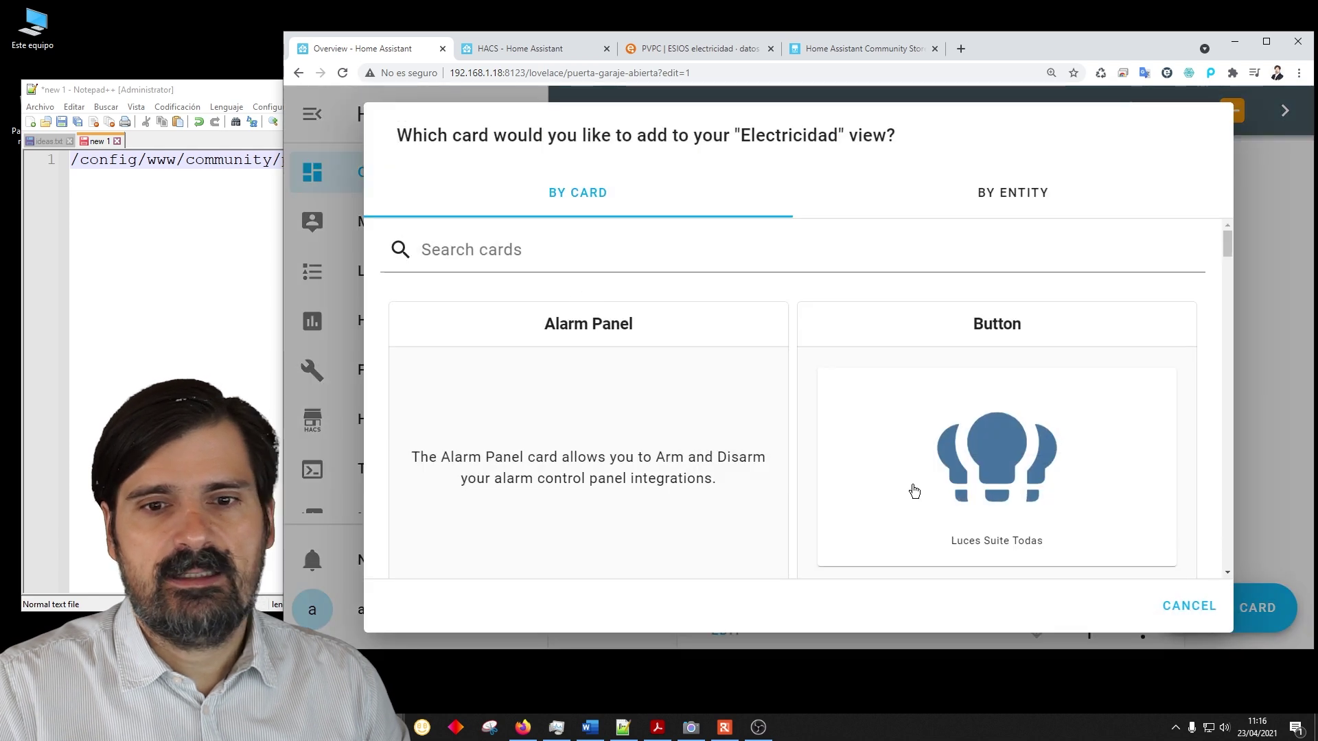
scroll(565, 403, "down", 15)
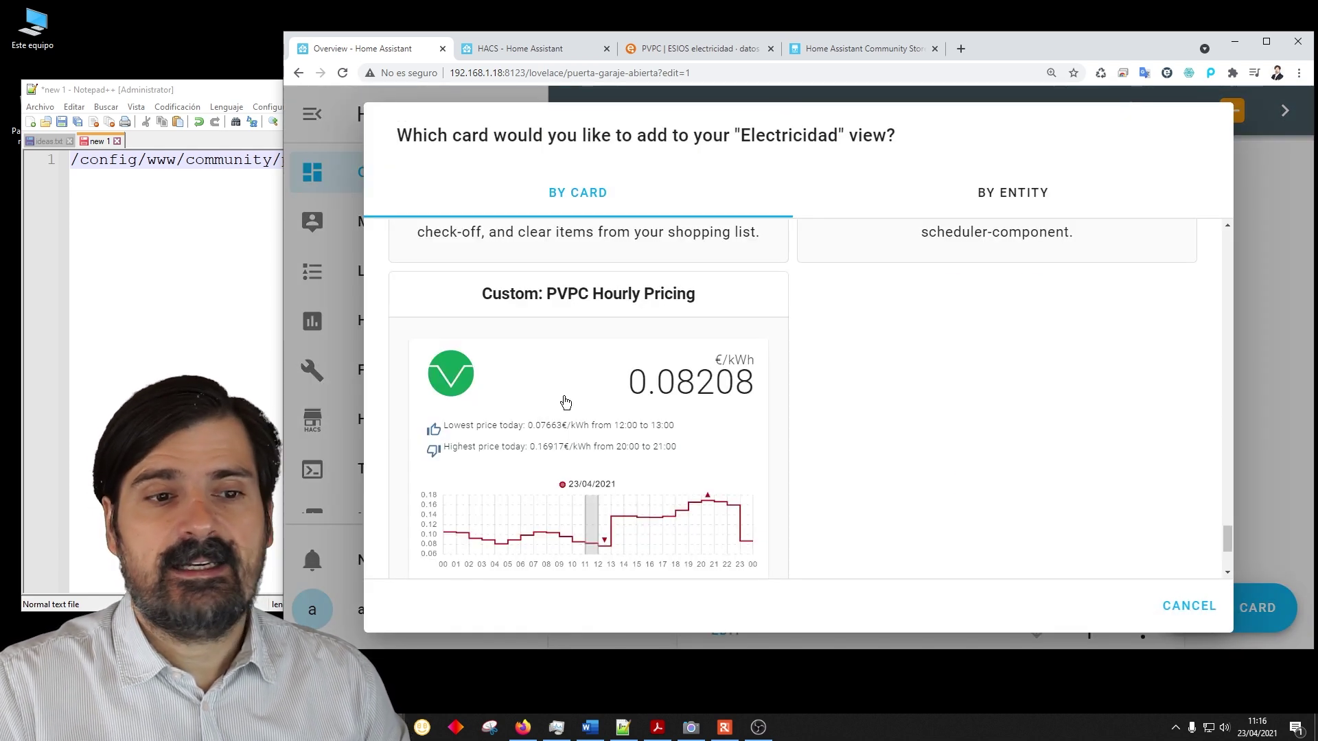
scroll(912, 400, "up", 2)
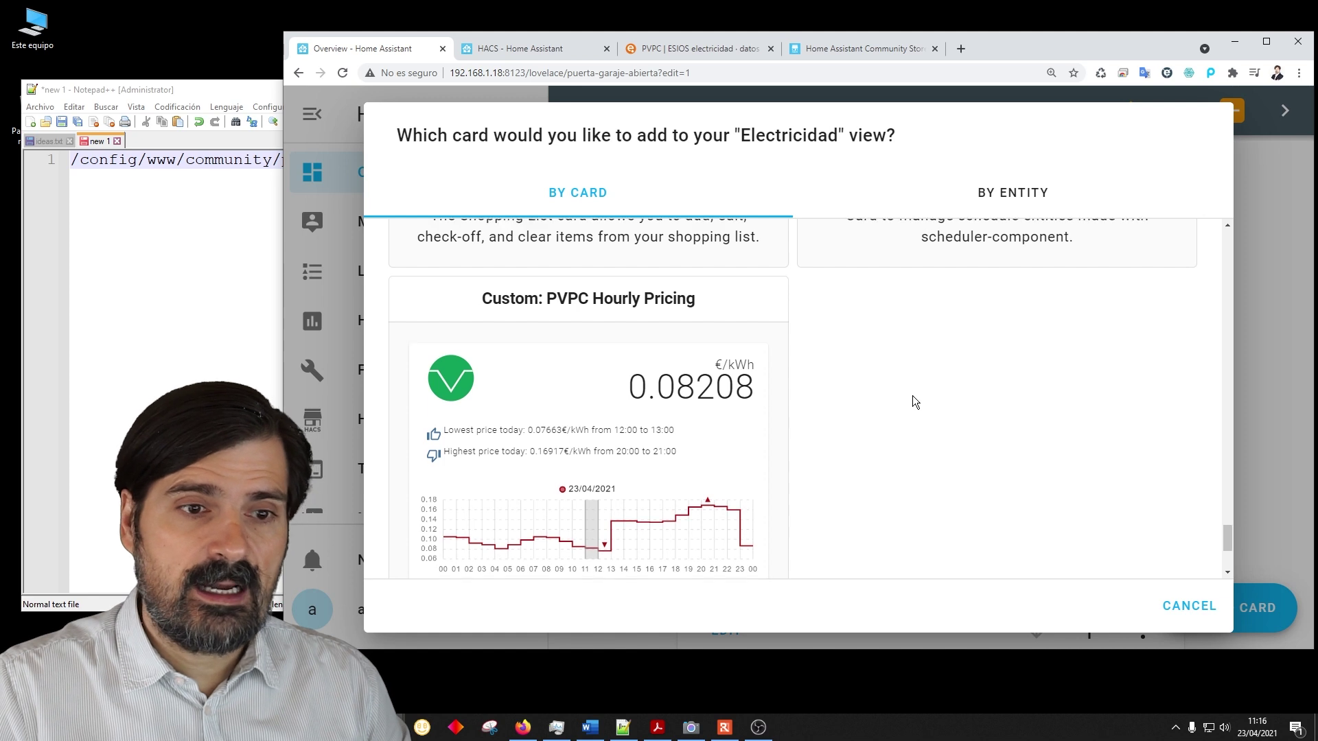
scroll(872, 400, "down", 5)
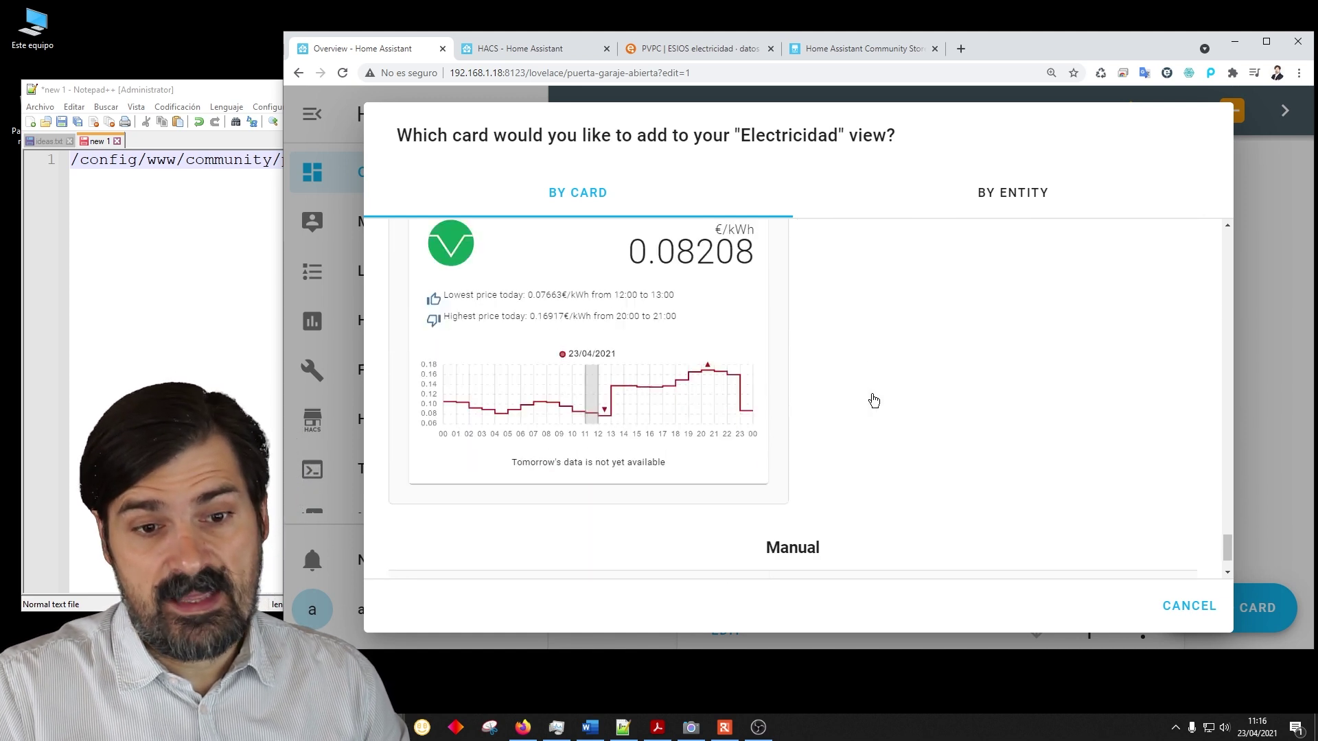
left_click(782, 523)
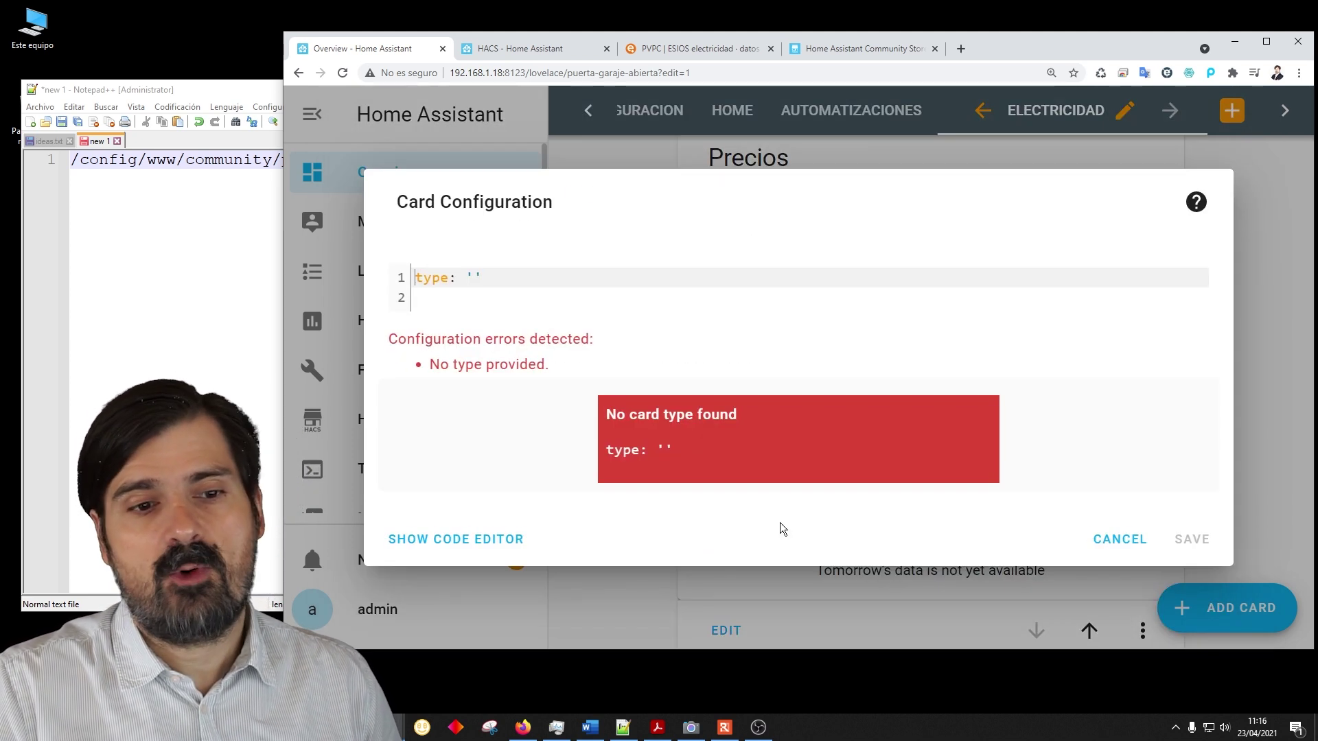
left_click_drag(487, 279, 366, 277)
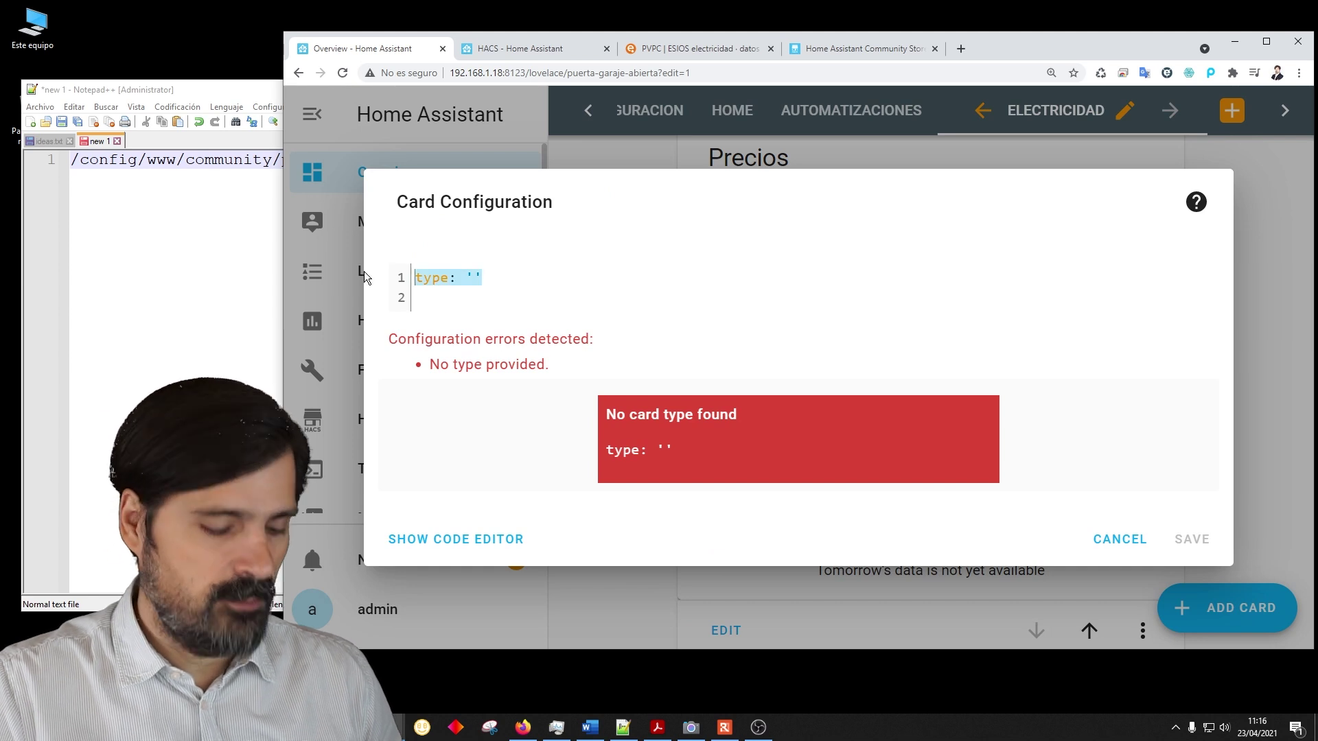
type("sensor.pvpc")
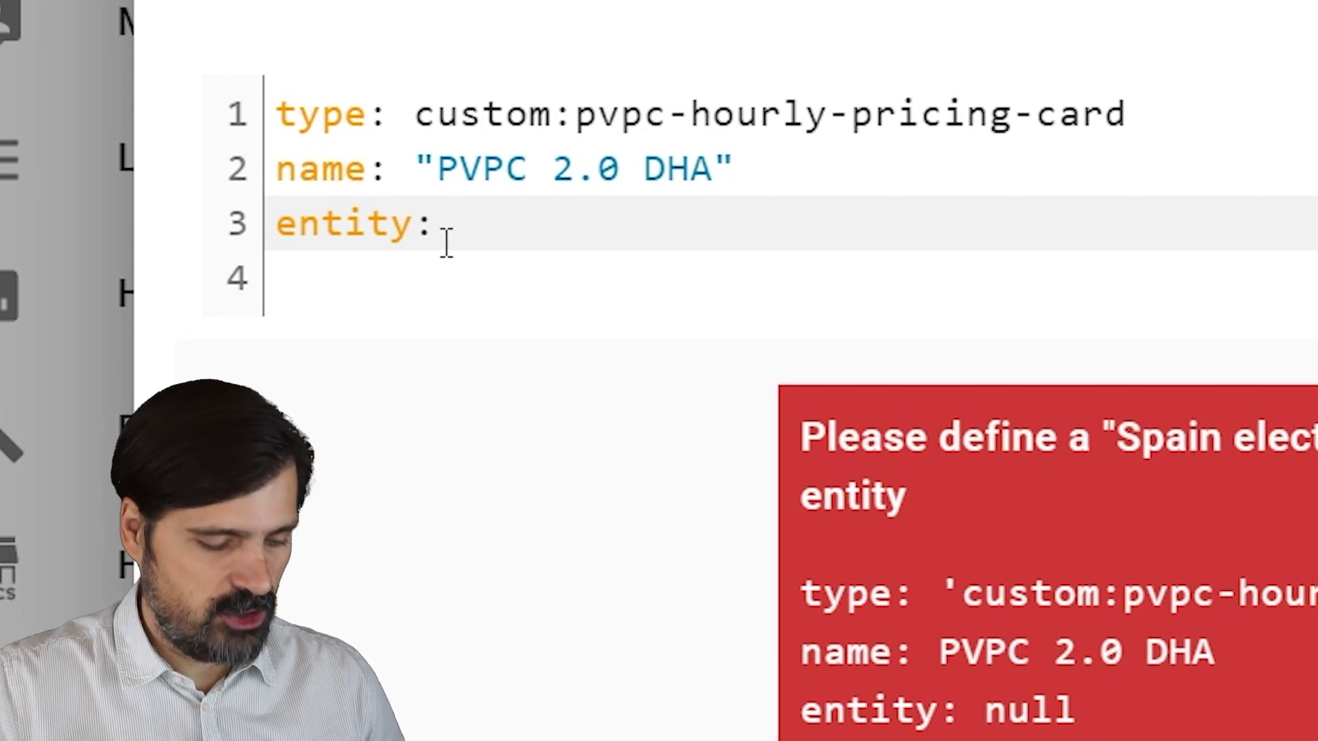
type("sensor.pvpc")
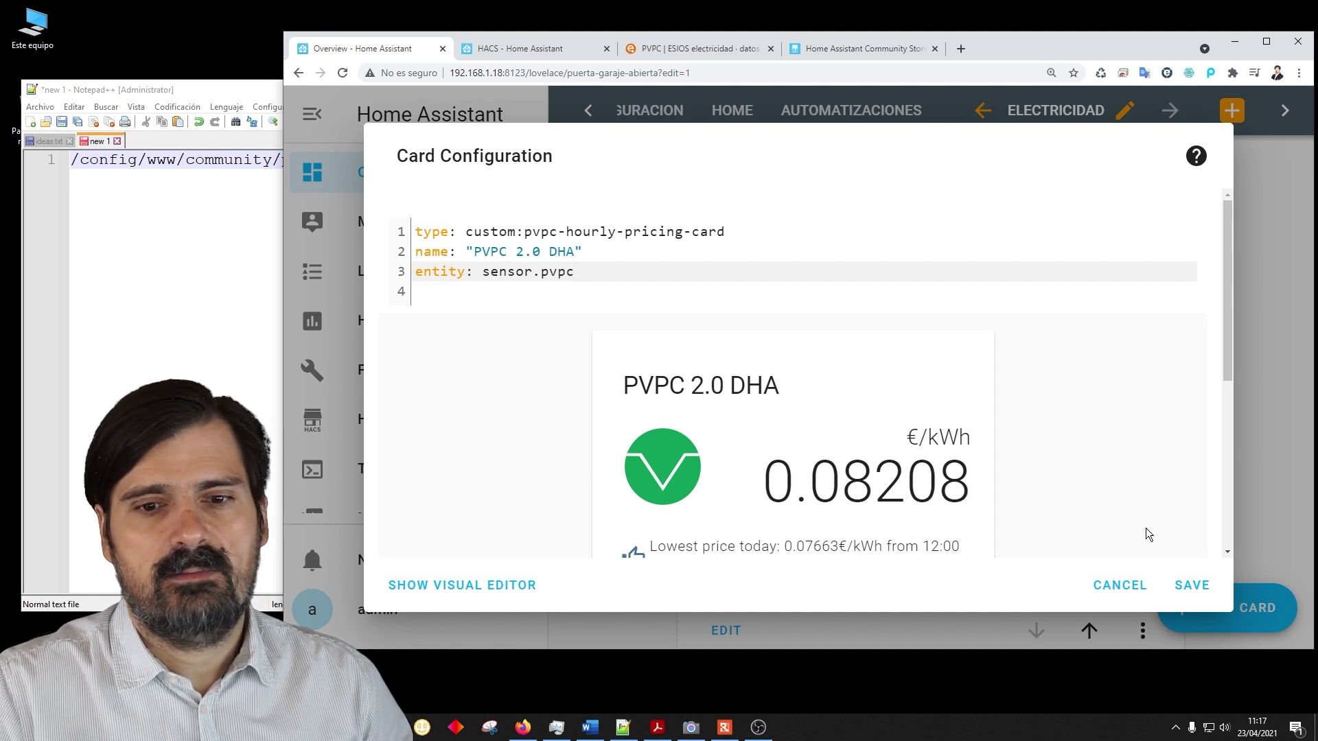
left_click(1192, 584)
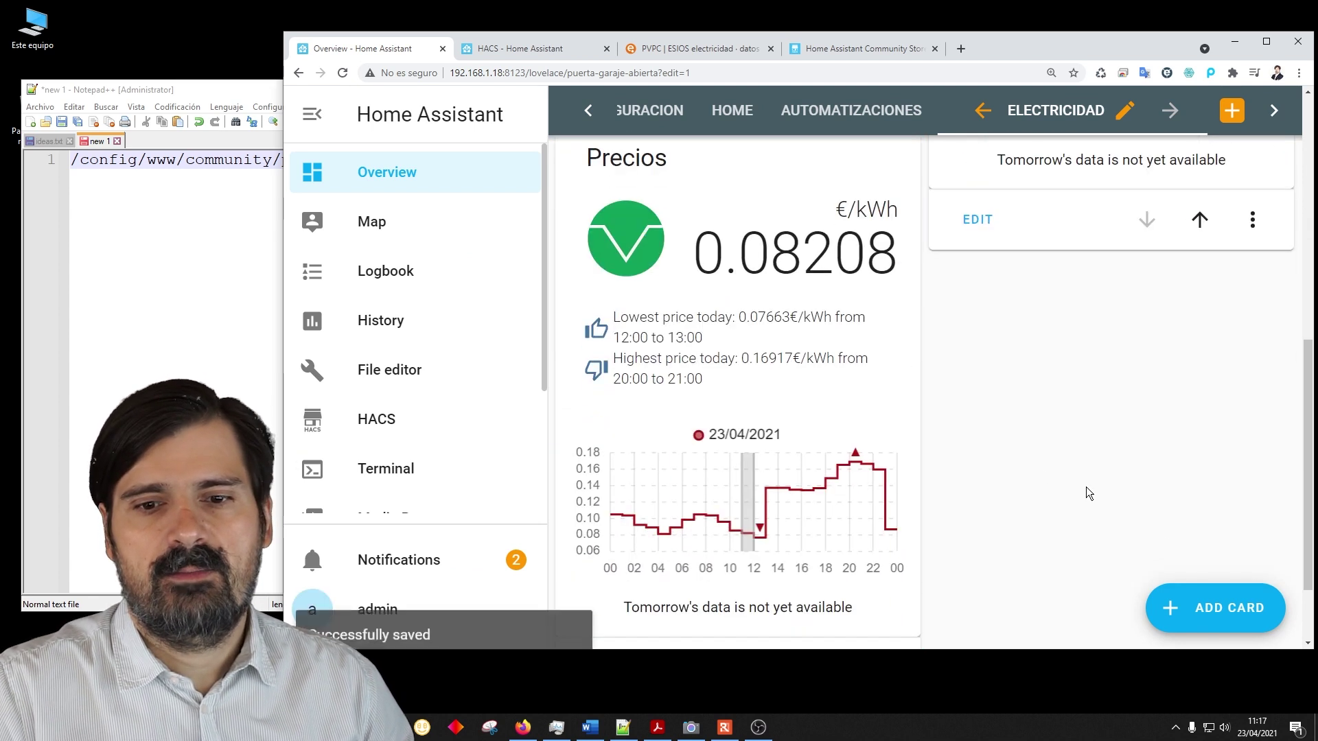
- Review the manual YAML option and the Custom: PVPC Hourly Pricing card among the available cards without adding one
left_click(1211, 607)
scroll(744, 374, "down", 8)
scroll(755, 370, "down", 10)
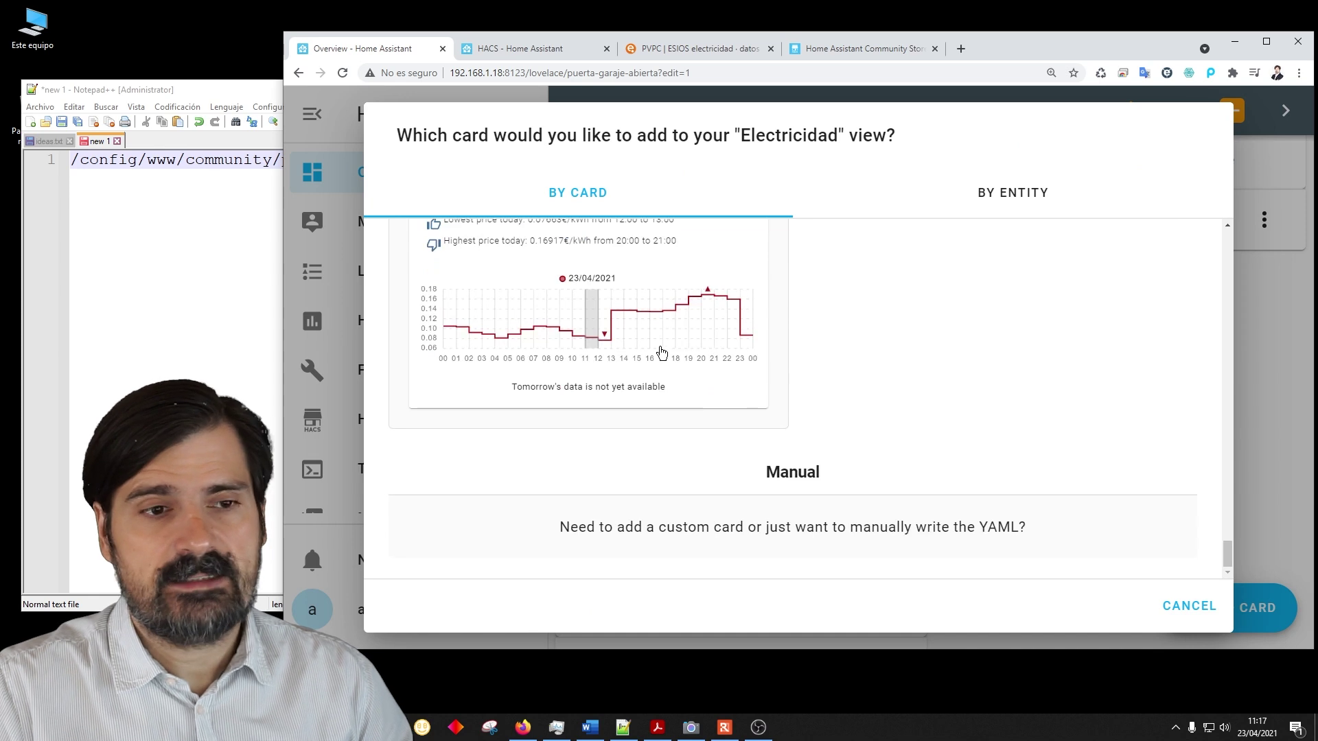
scroll(662, 352, "up", 3)
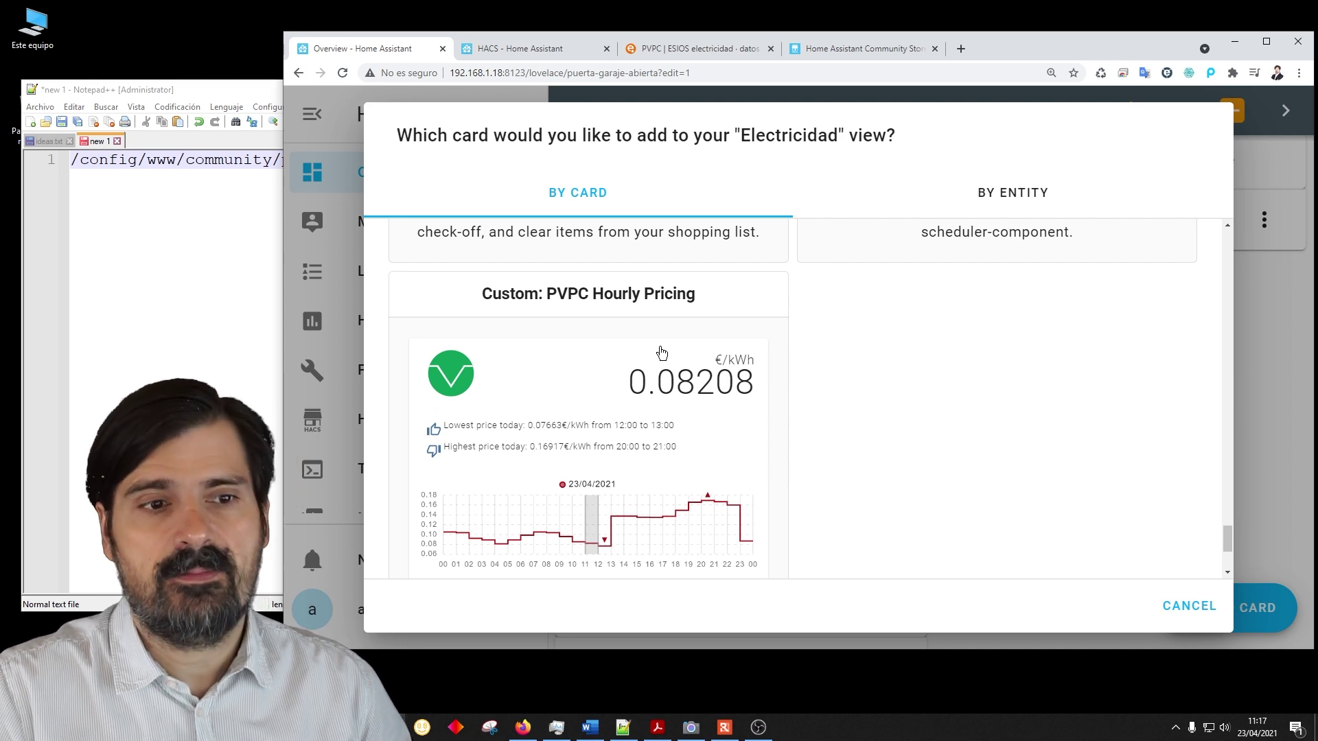
scroll(661, 352, "up", 1)
scroll(661, 349, "down", 2)
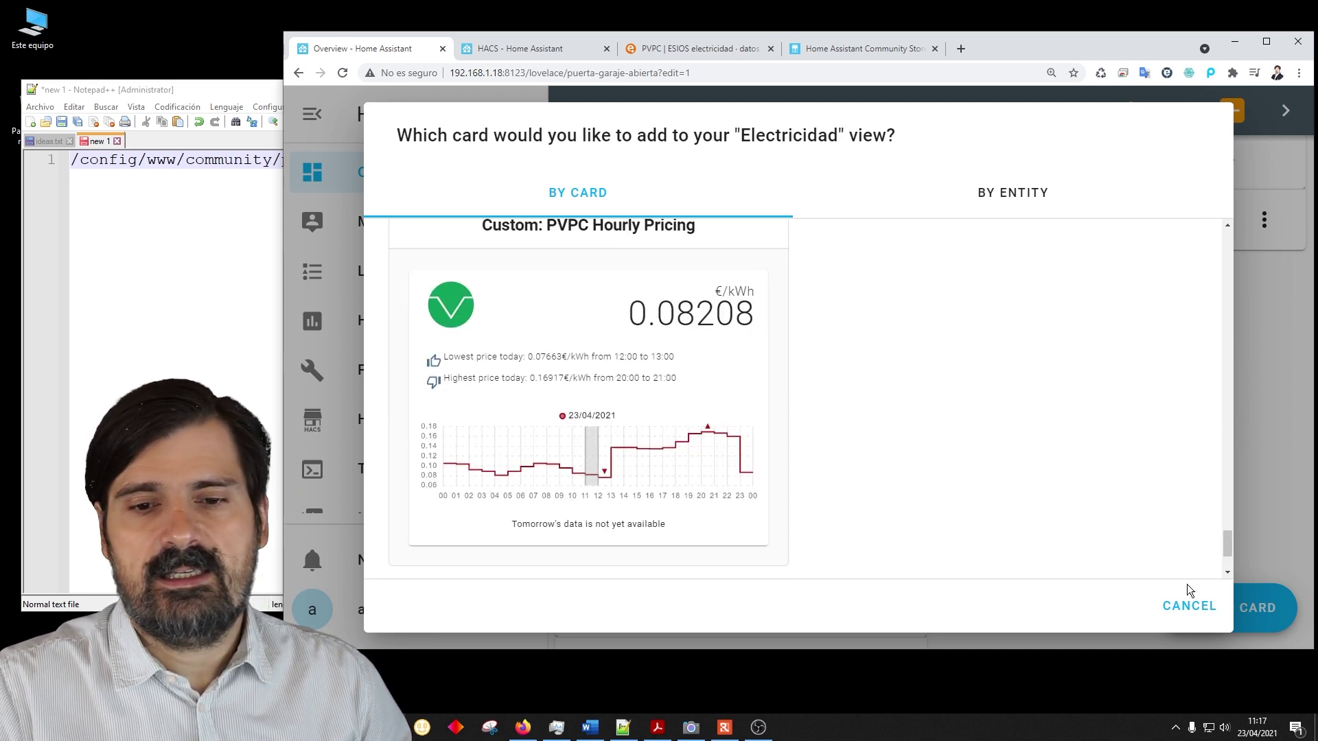
left_click(1187, 607)
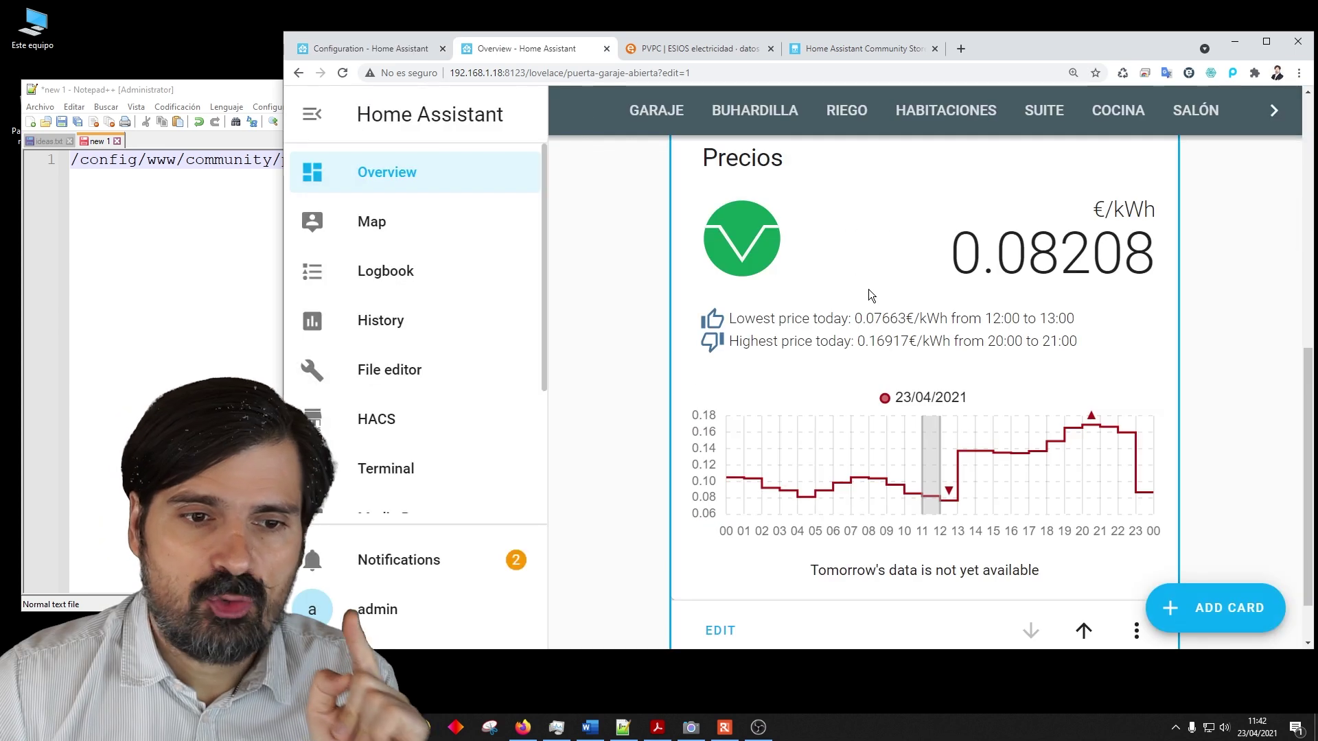
- Look up the sensor.pvpc entity in the Developer Tools states and examine its state and attributes
mouse_move(867, 451)
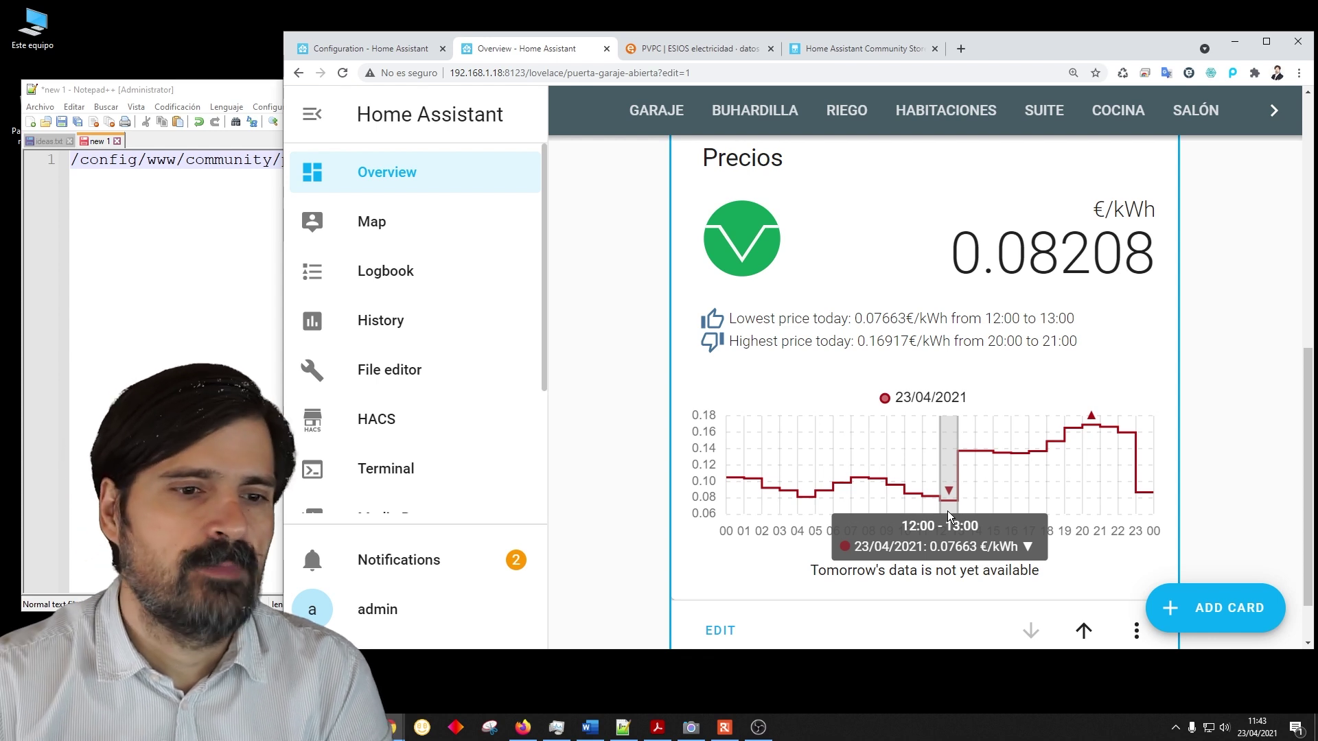
scroll(419, 316, "down", 3)
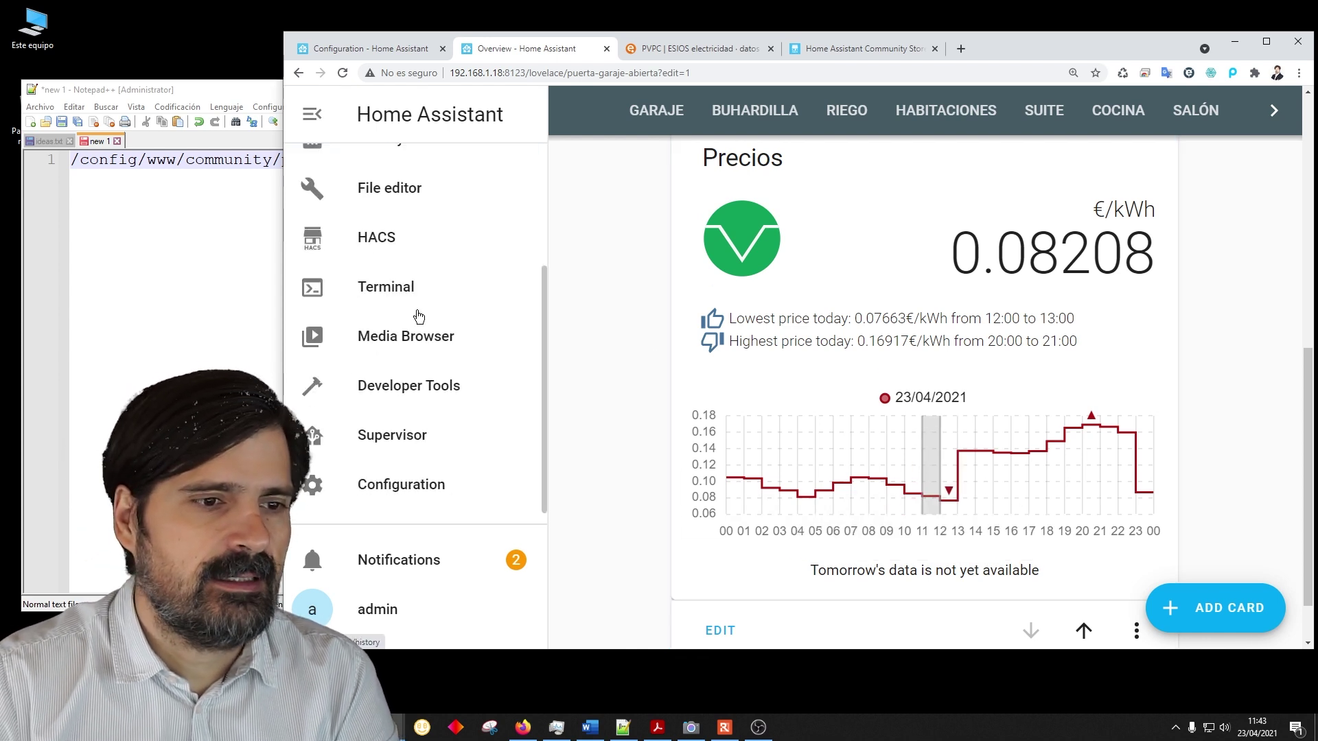
left_click(371, 386)
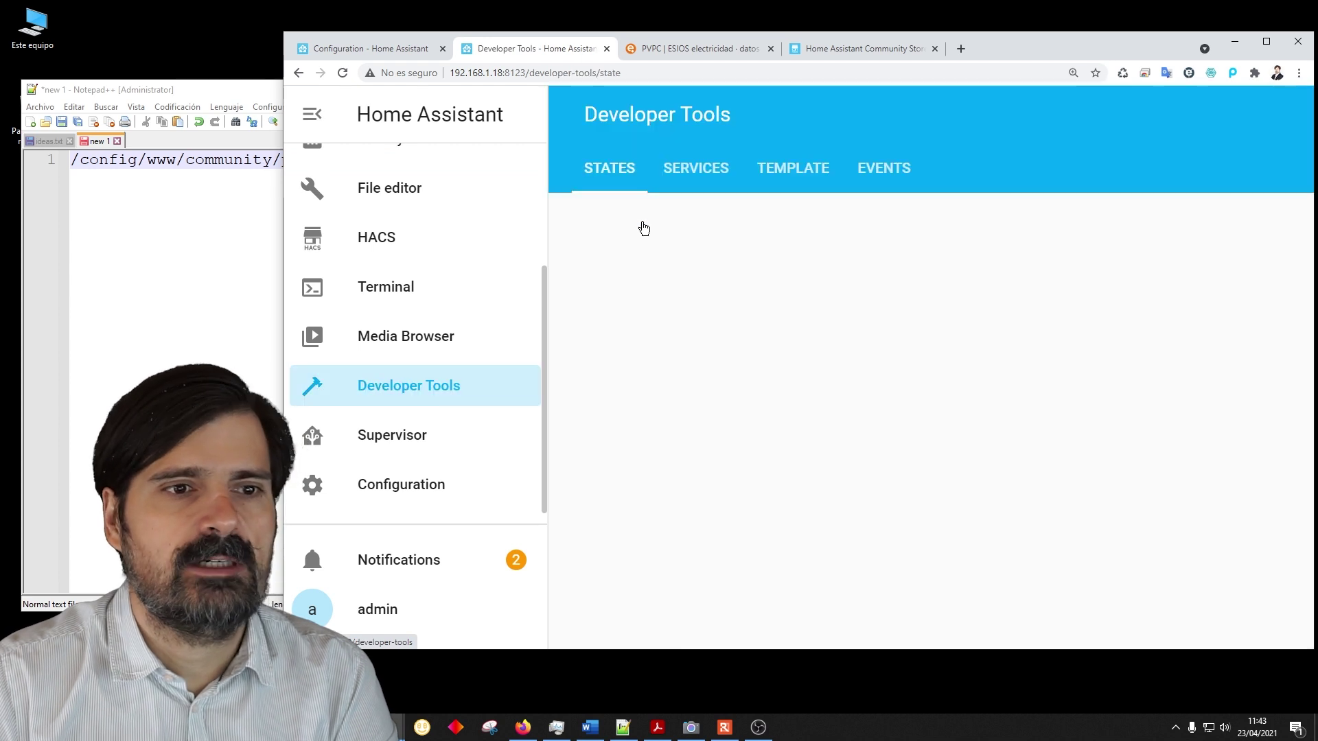
left_click(619, 321)
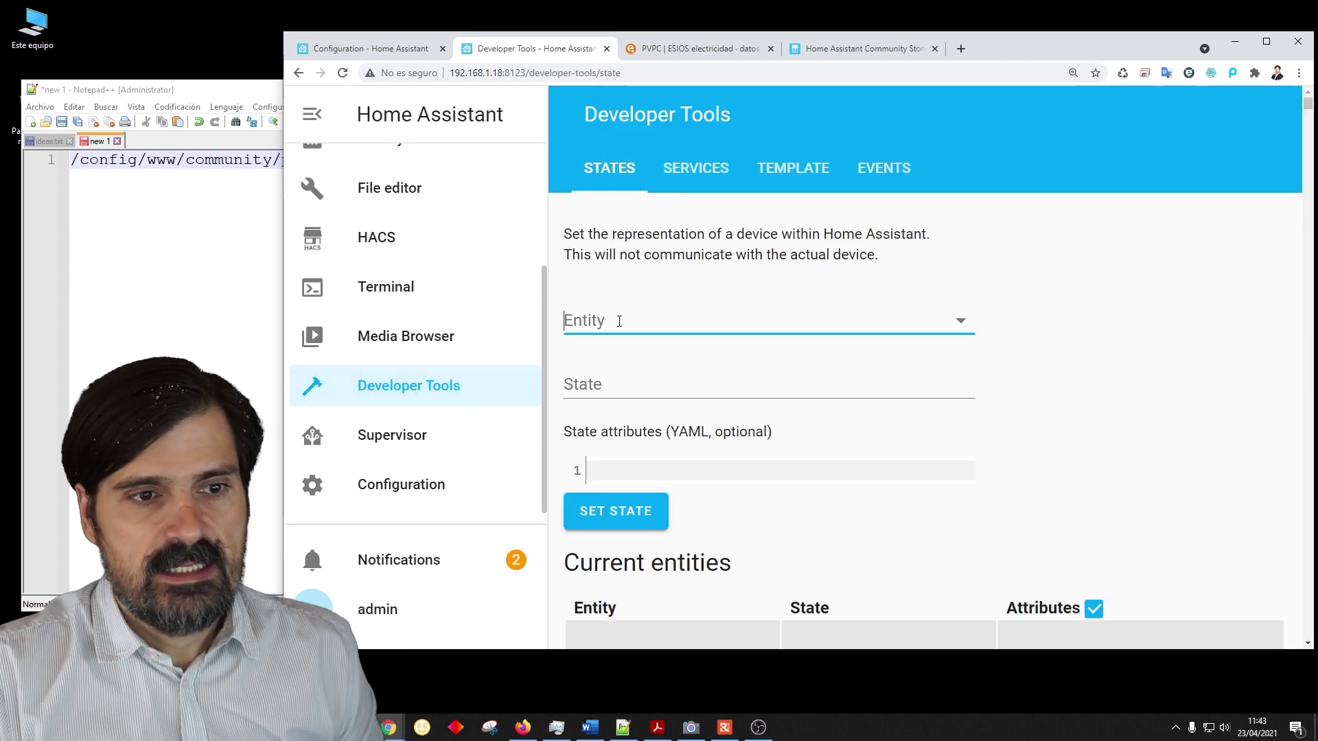
type("sensor")
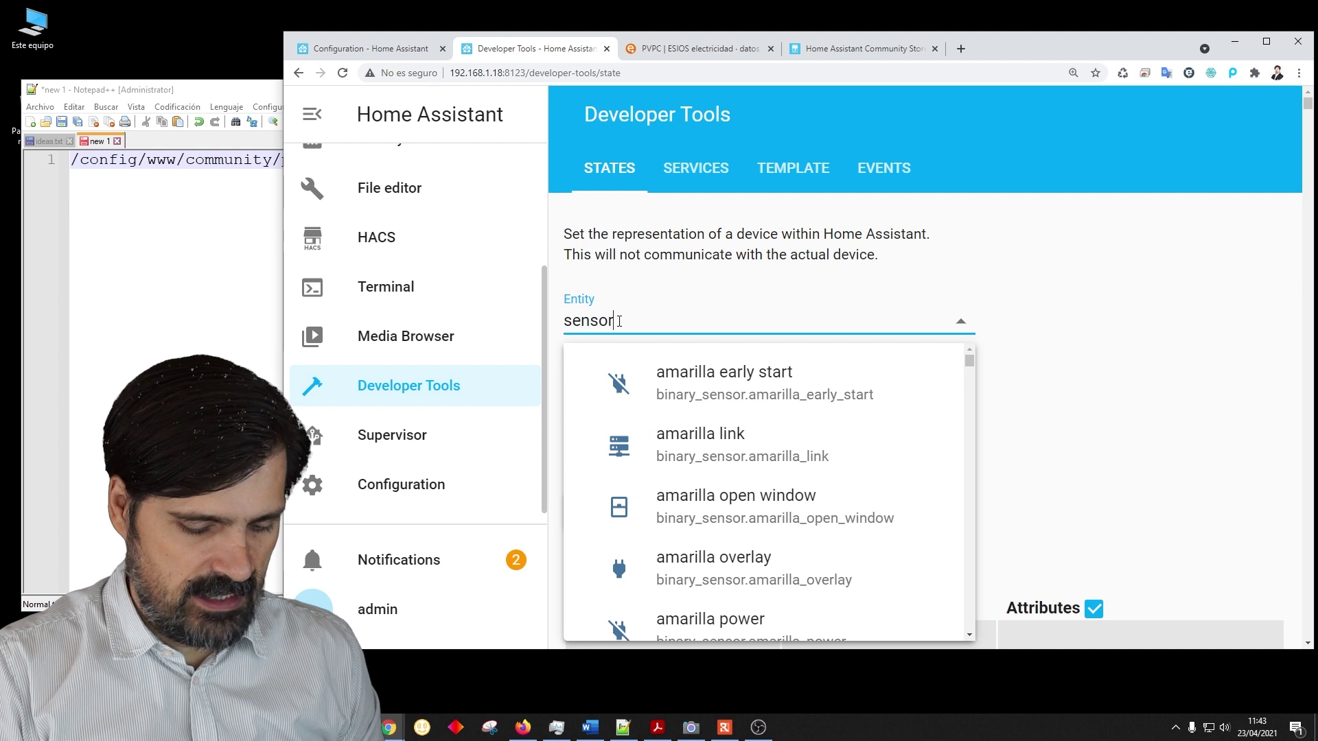
type(".pvp")
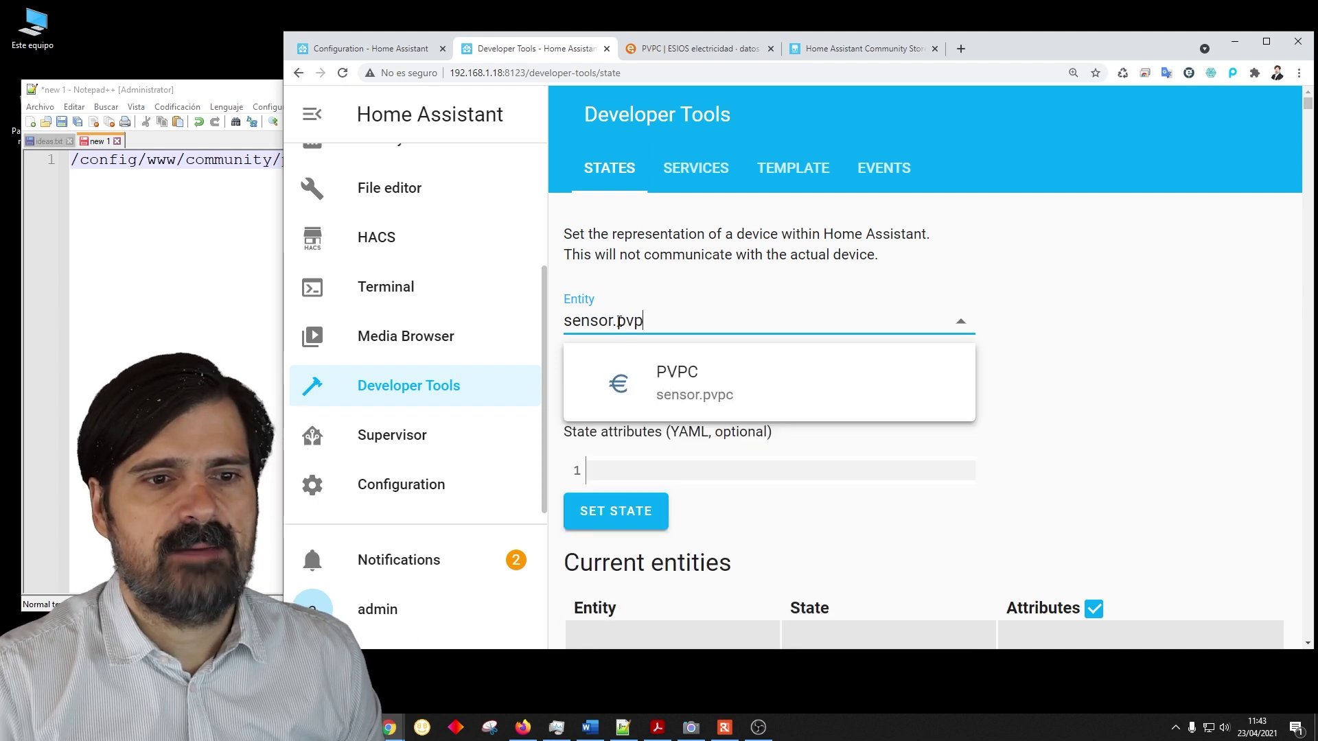
left_click(711, 371)
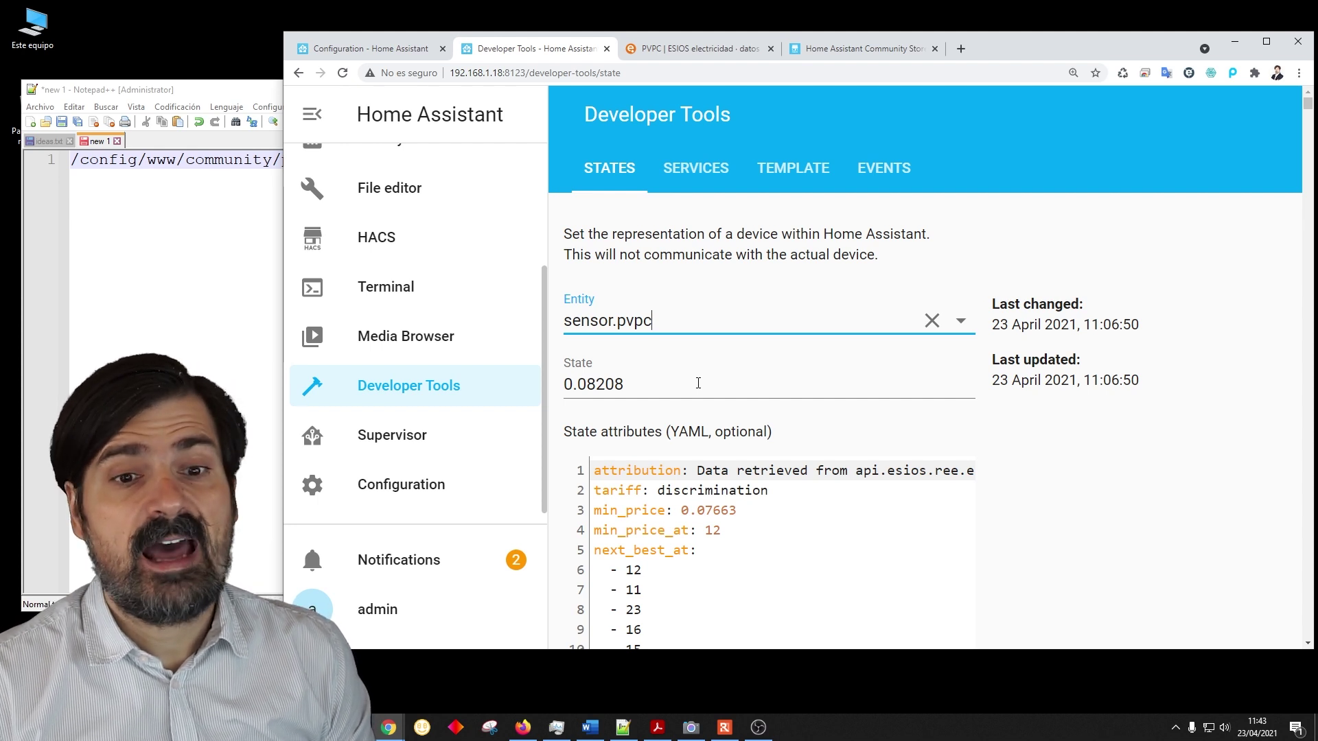
scroll(698, 382, "down", 3)
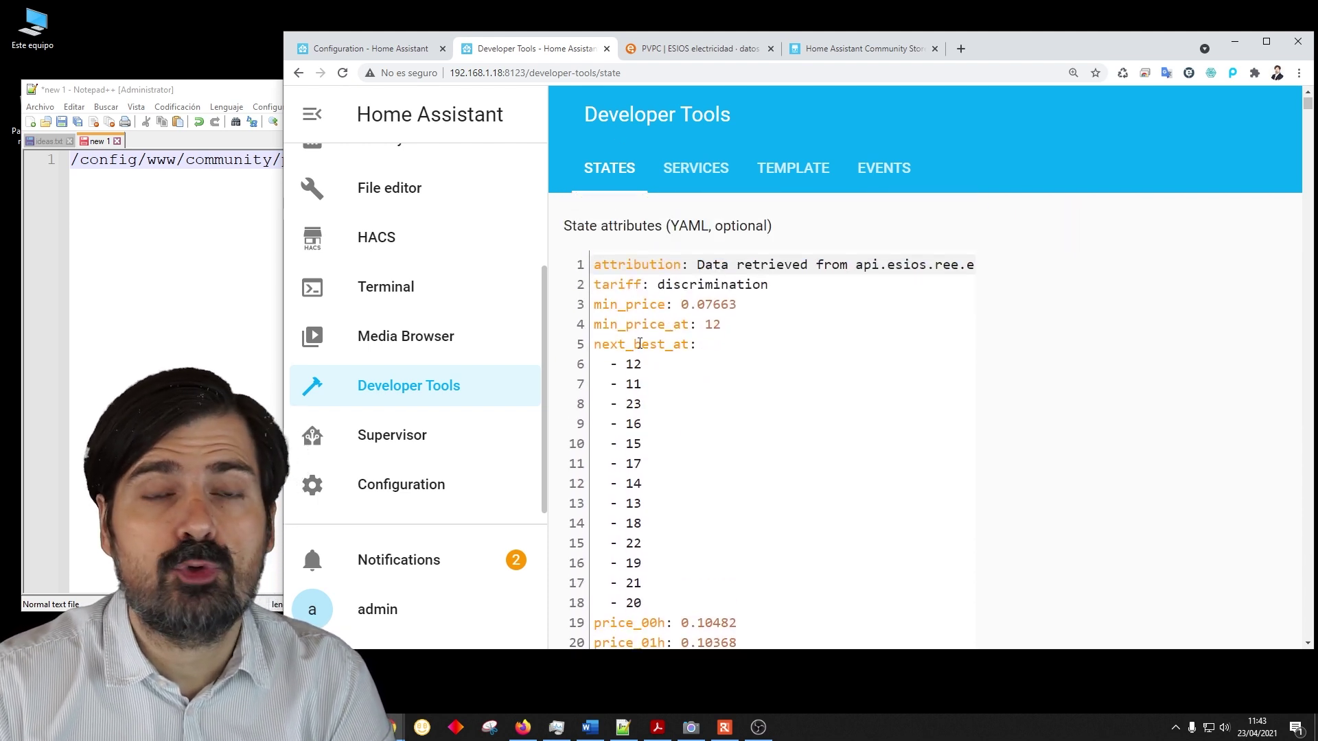
scroll(640, 343, "up", 2)
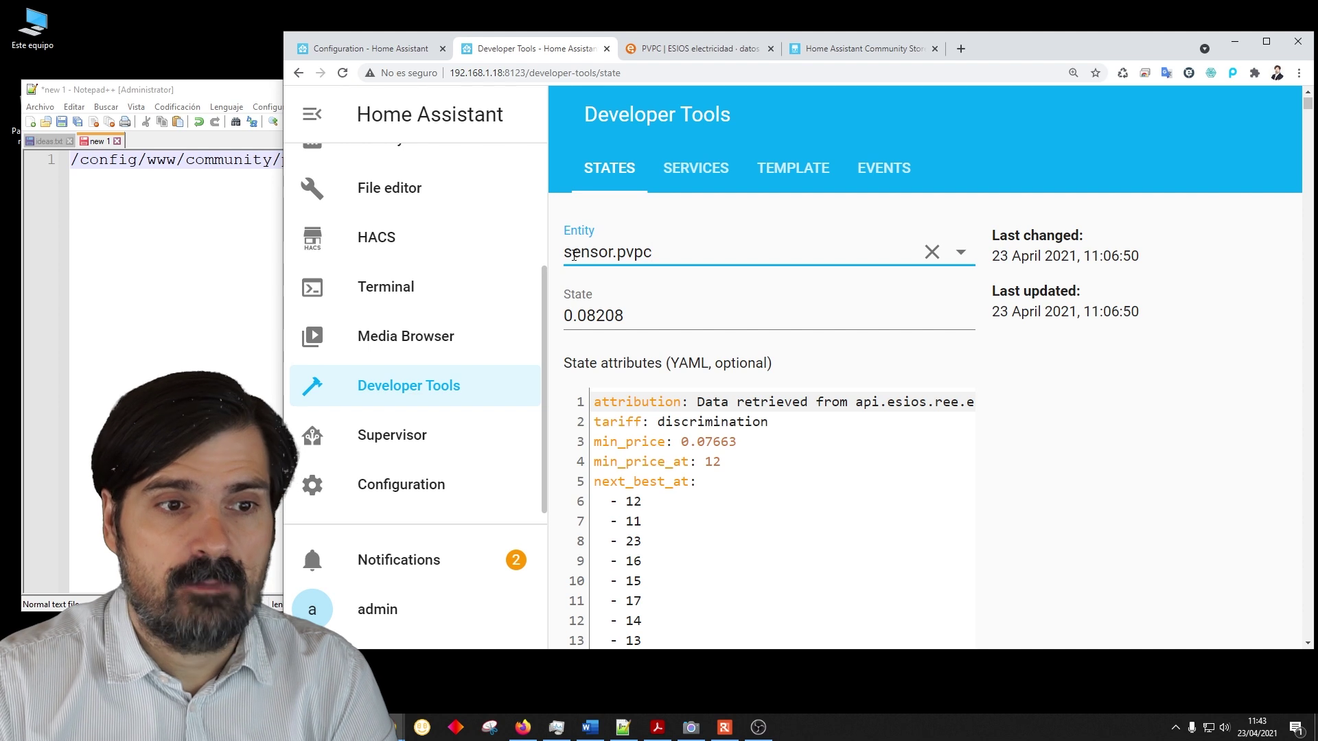
- Examine the sensor.pvpc entity's state and its tariff, min_price, min_price_at and next_best_at attributes
left_click_drag(564, 252, 653, 254)
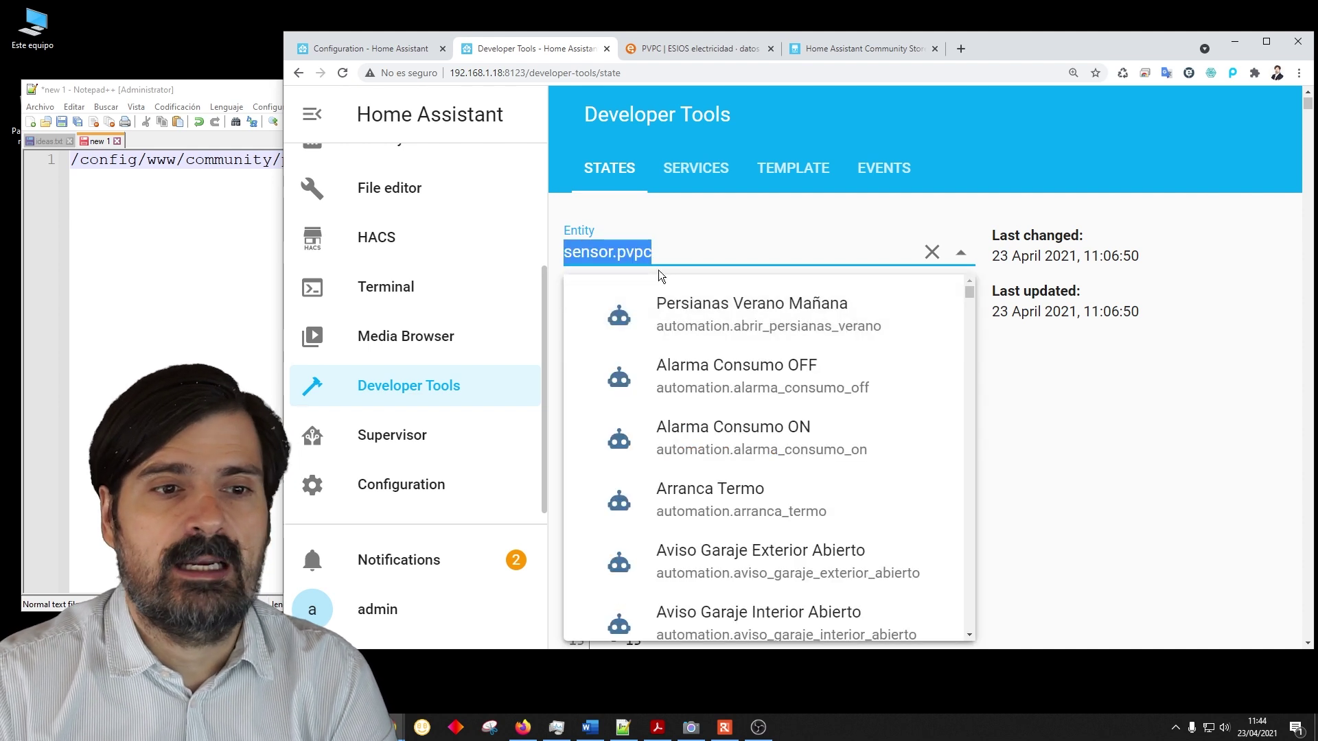
left_click(682, 252)
left_click(1092, 440)
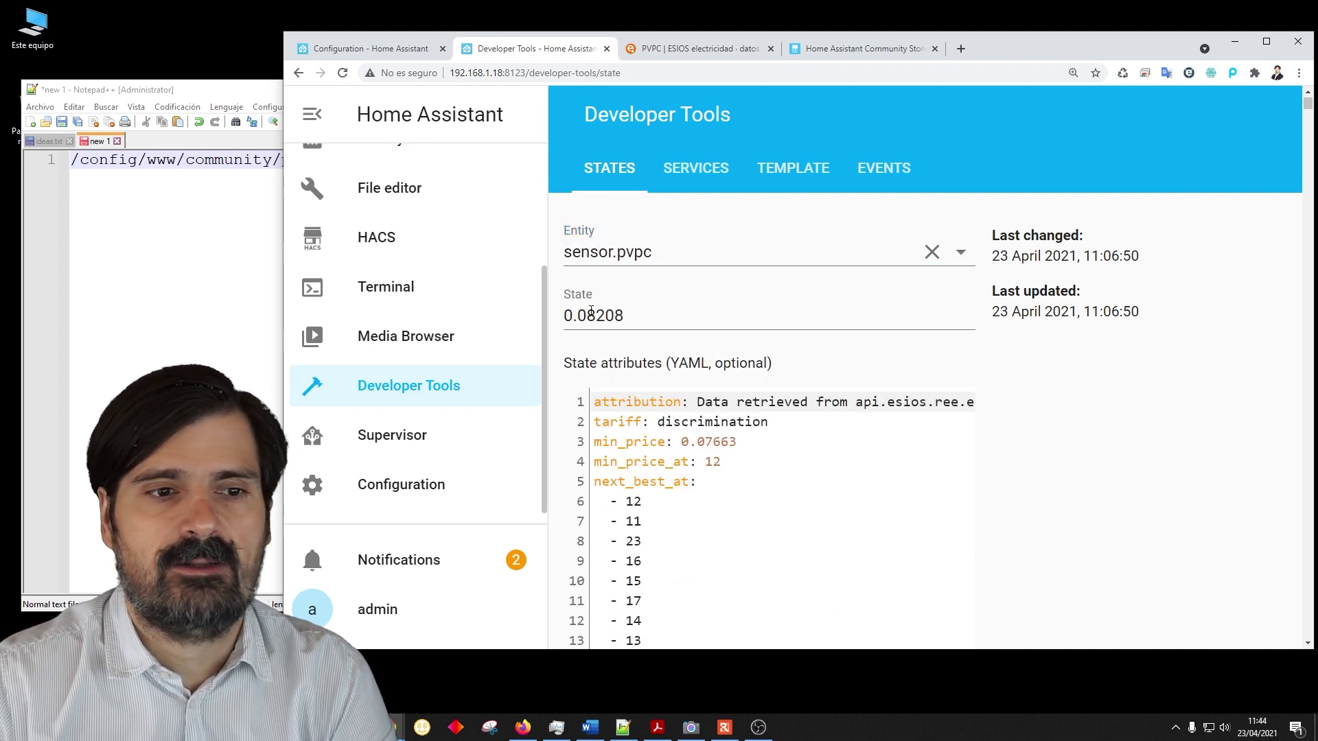
left_click_drag(645, 317, 558, 319)
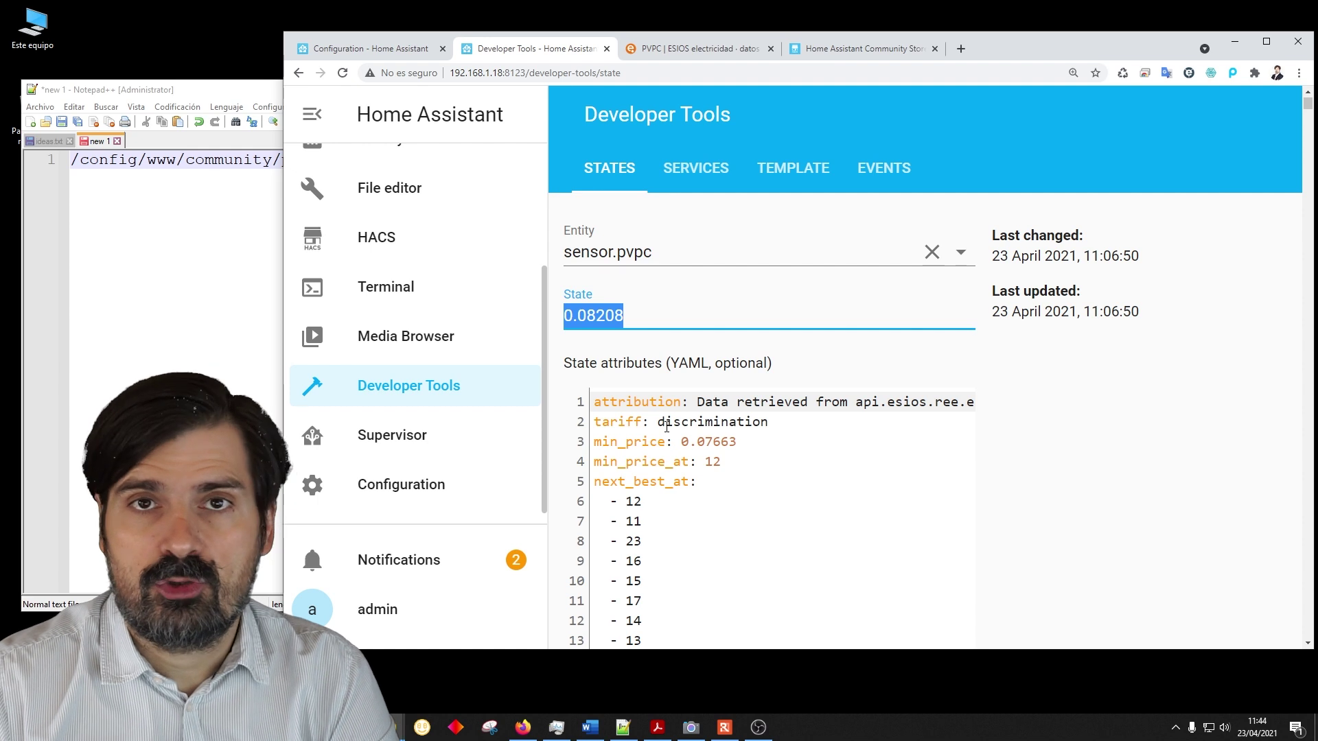
left_click(747, 441)
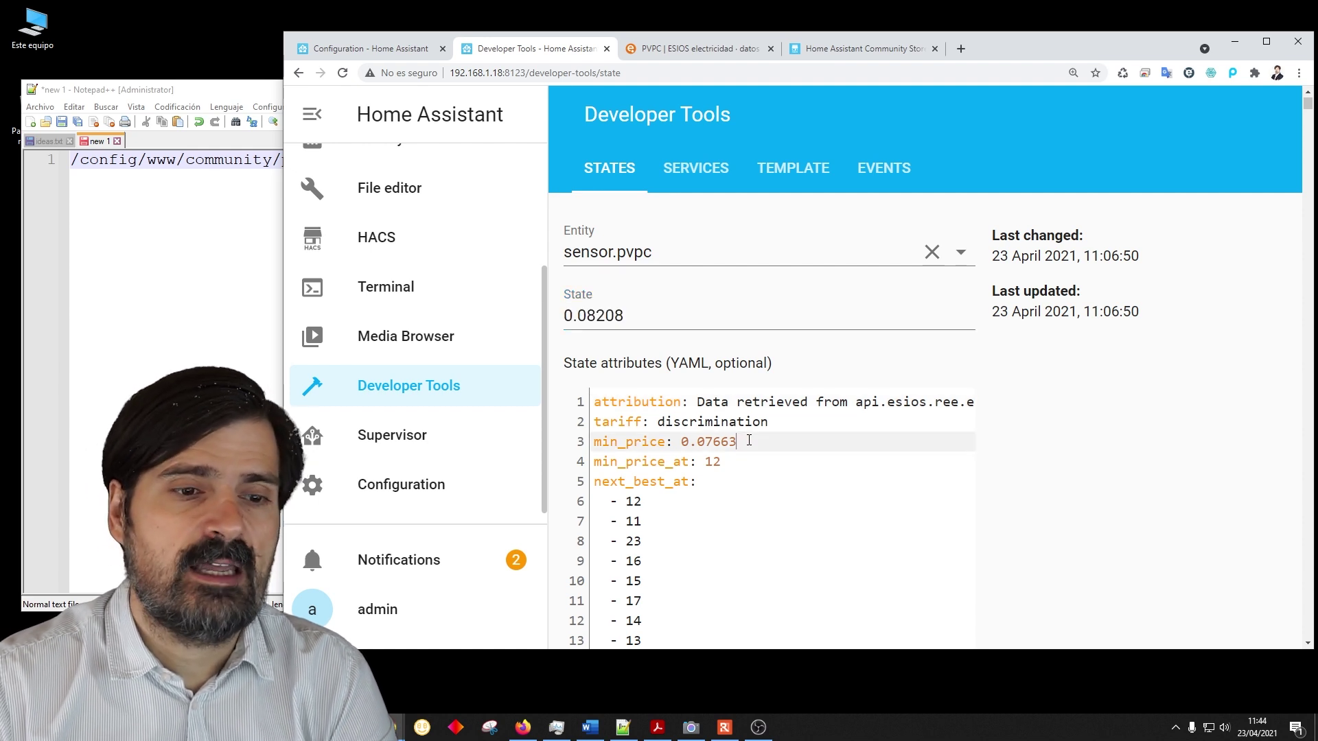
double_click(616, 421)
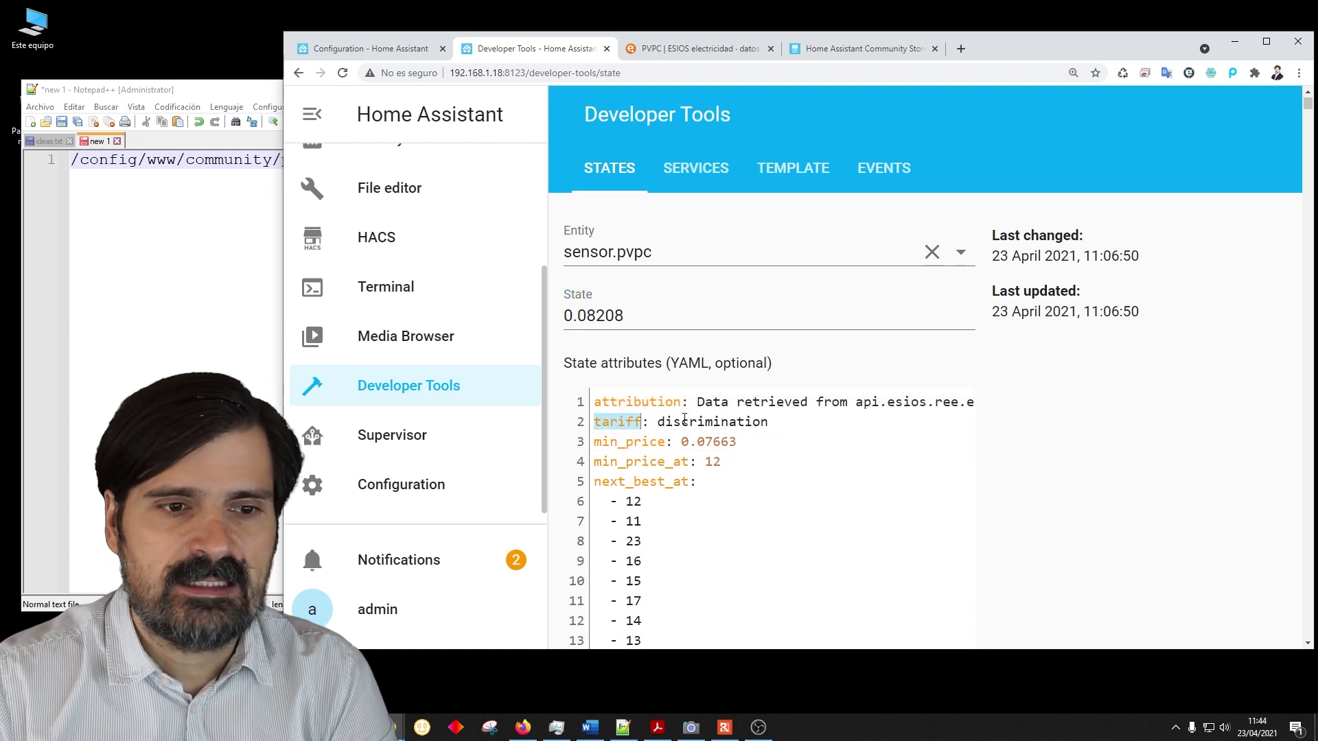
left_click(707, 422)
double_click(707, 421)
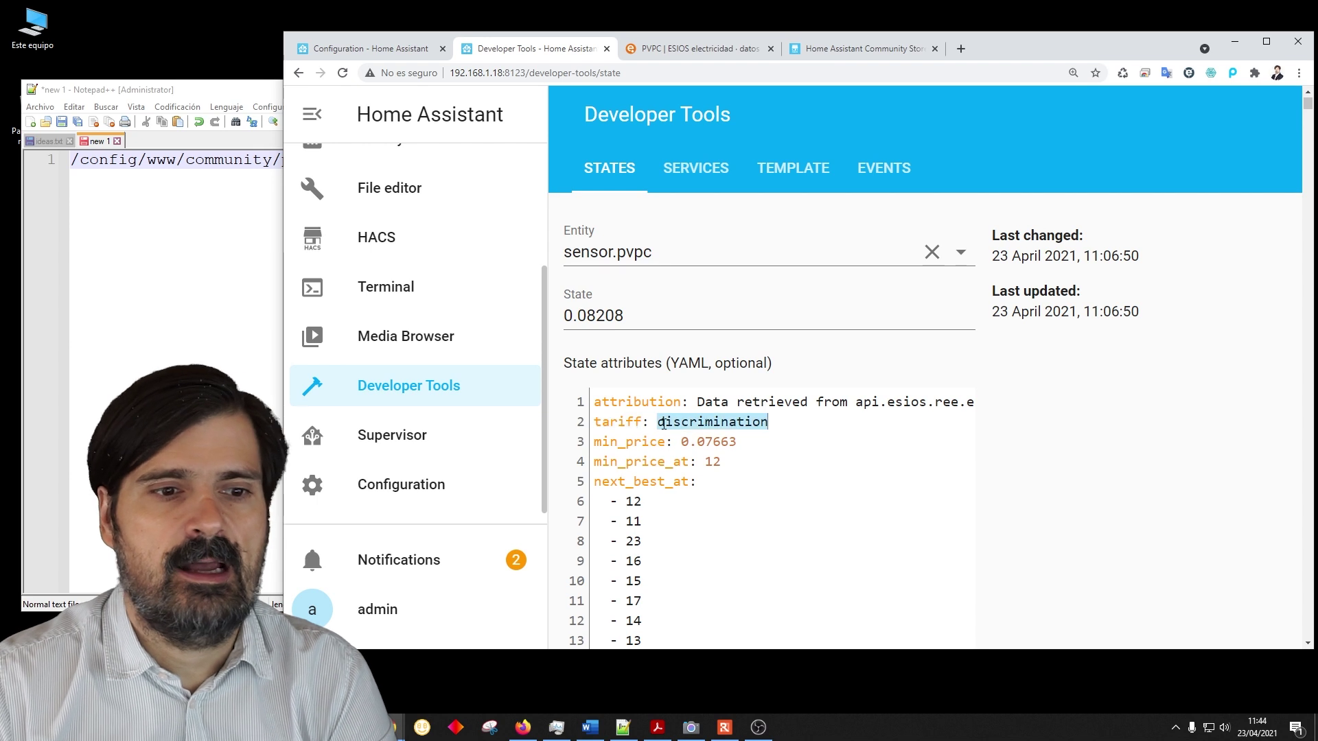
left_click(613, 442)
double_click(614, 442)
double_click(737, 443)
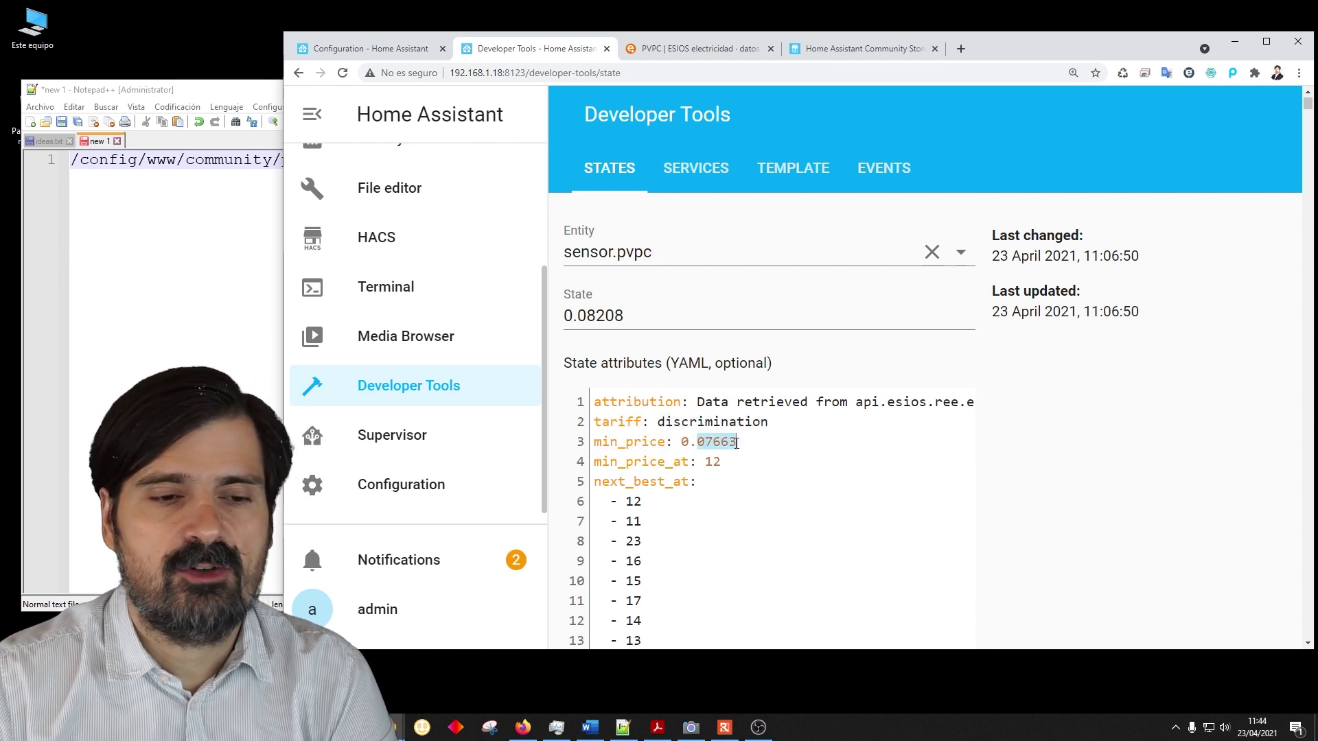
double_click(639, 464)
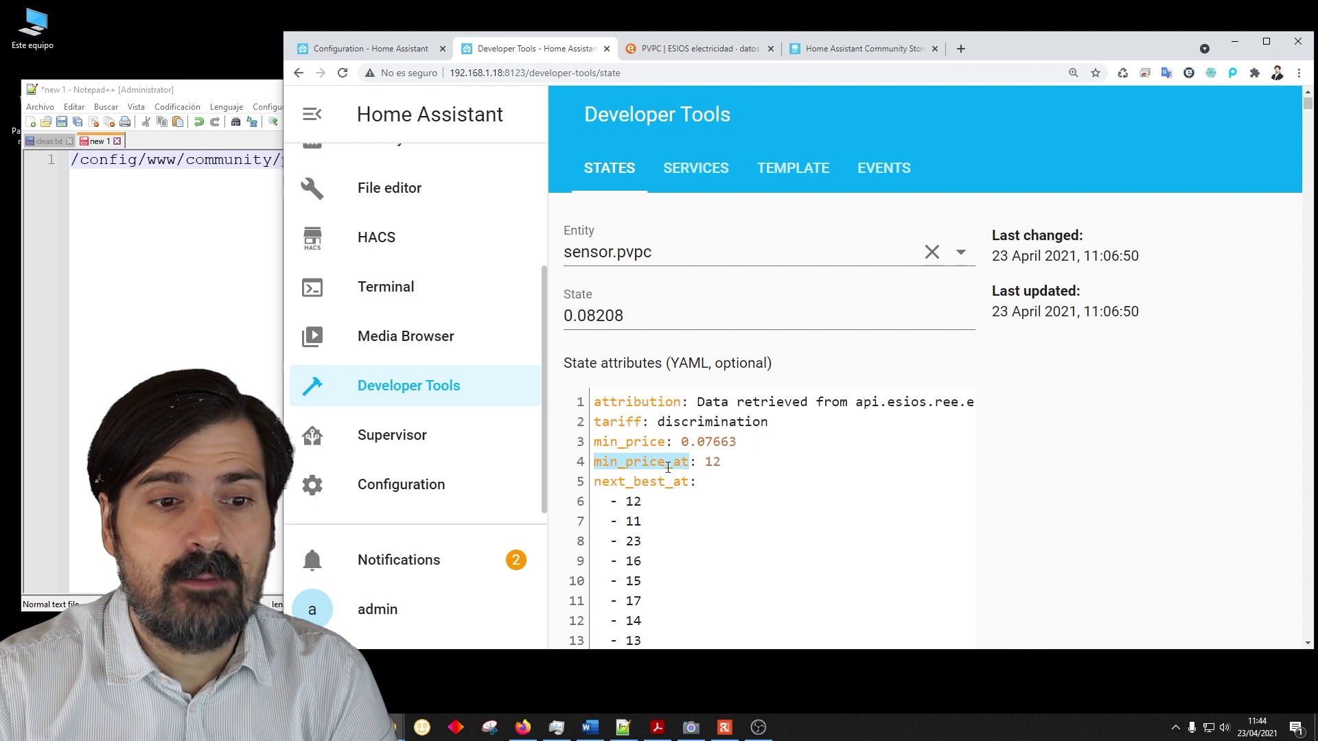
double_click(712, 462)
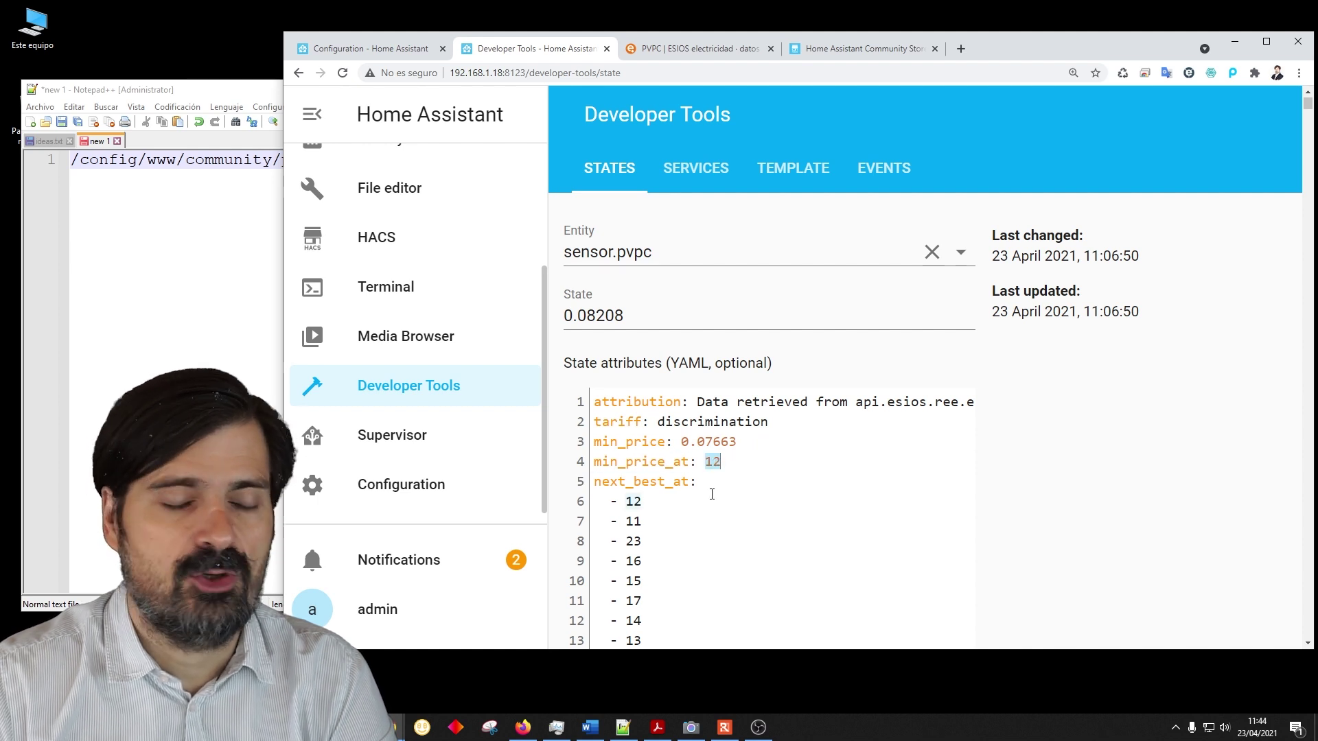
double_click(630, 482)
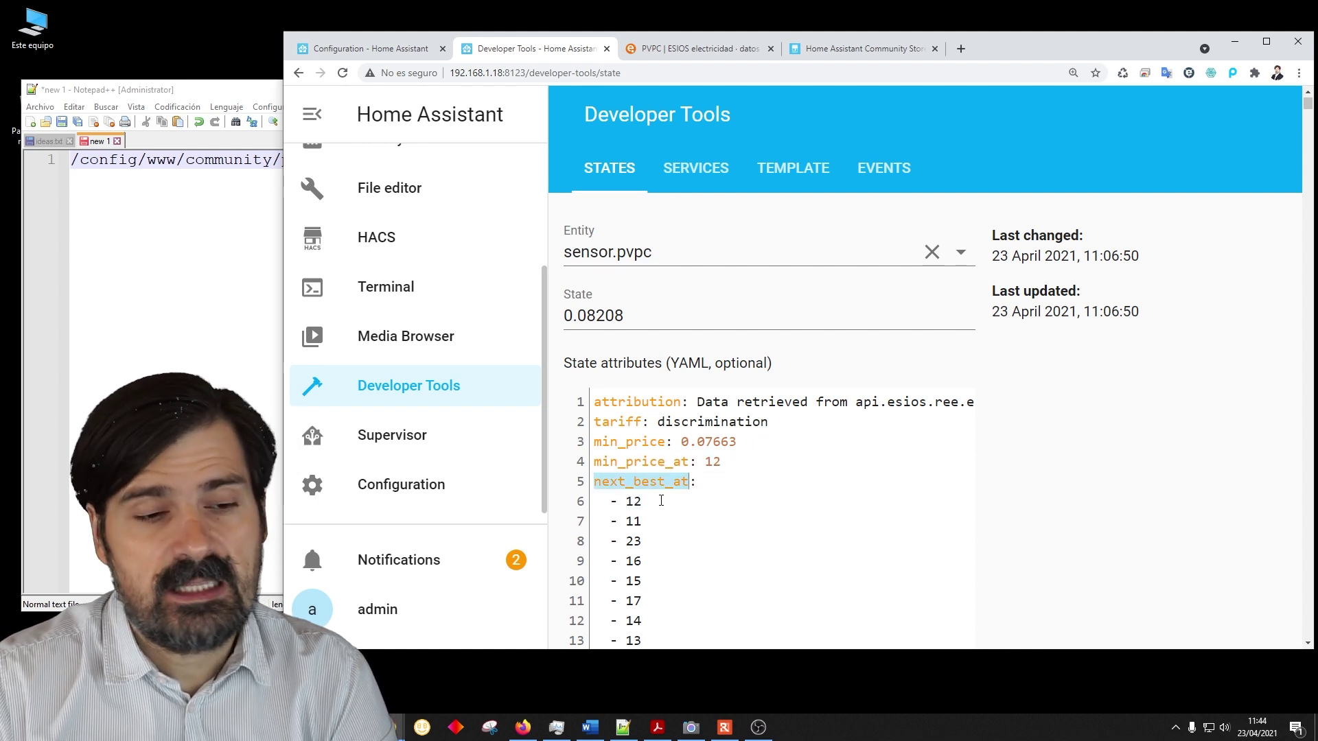
- Review the best-hours list, the hourly price attributes, the unit of measurement and the friendly name of sensor.pvpc
scroll(631, 494, "down", 1)
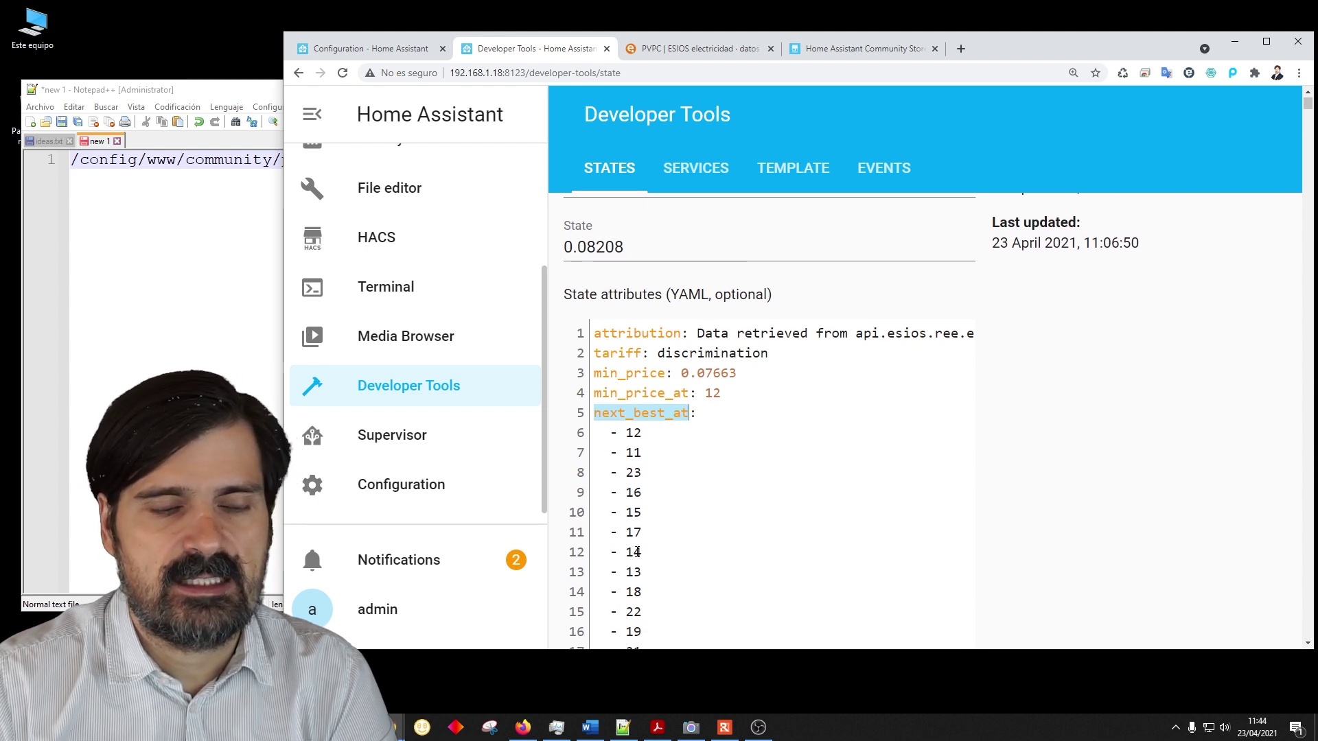
scroll(669, 522, "down", 2)
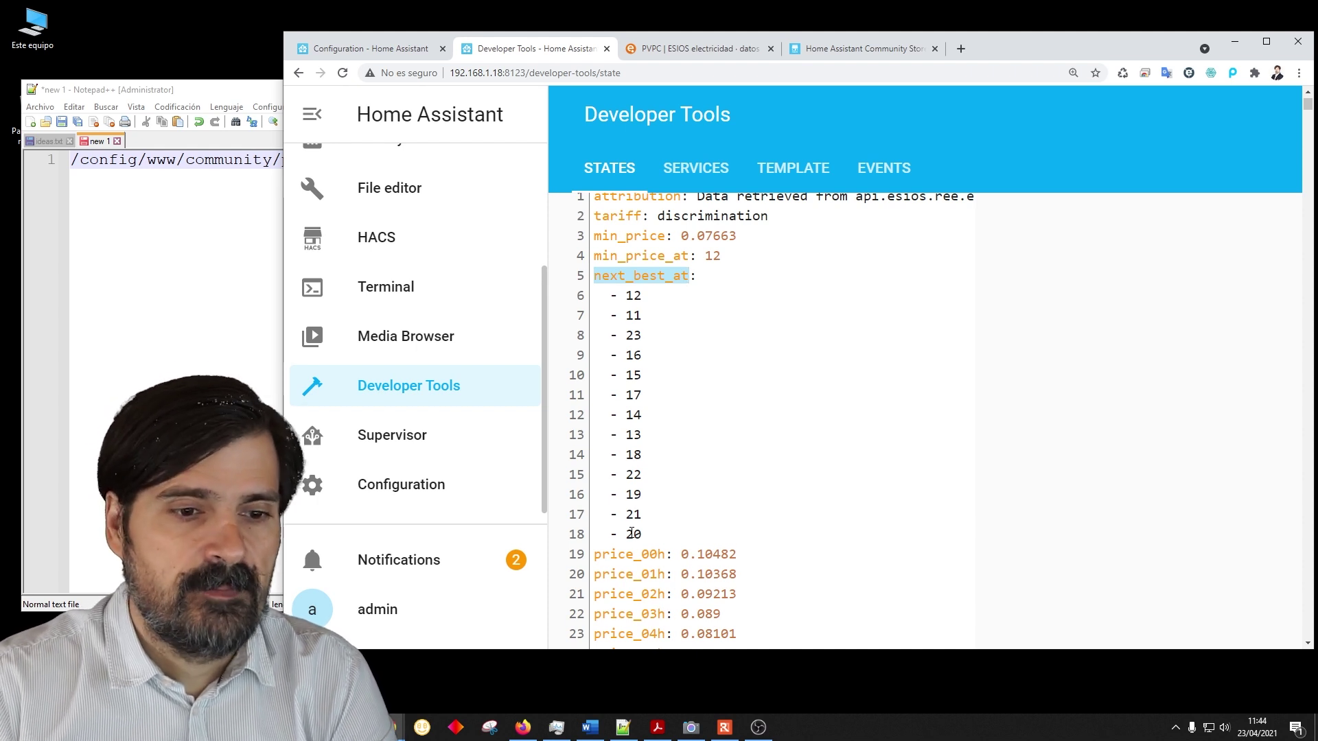
scroll(631, 532, "down", 3)
double_click(628, 348)
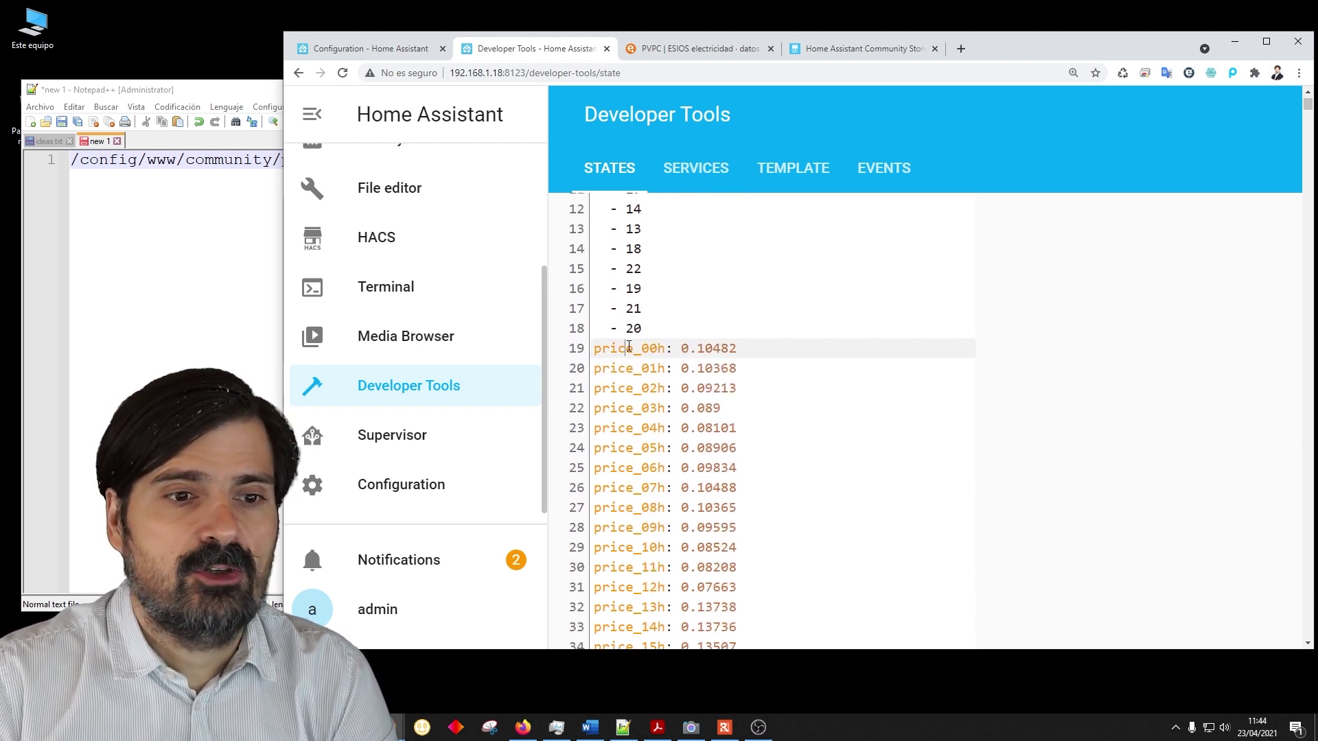
double_click(628, 408)
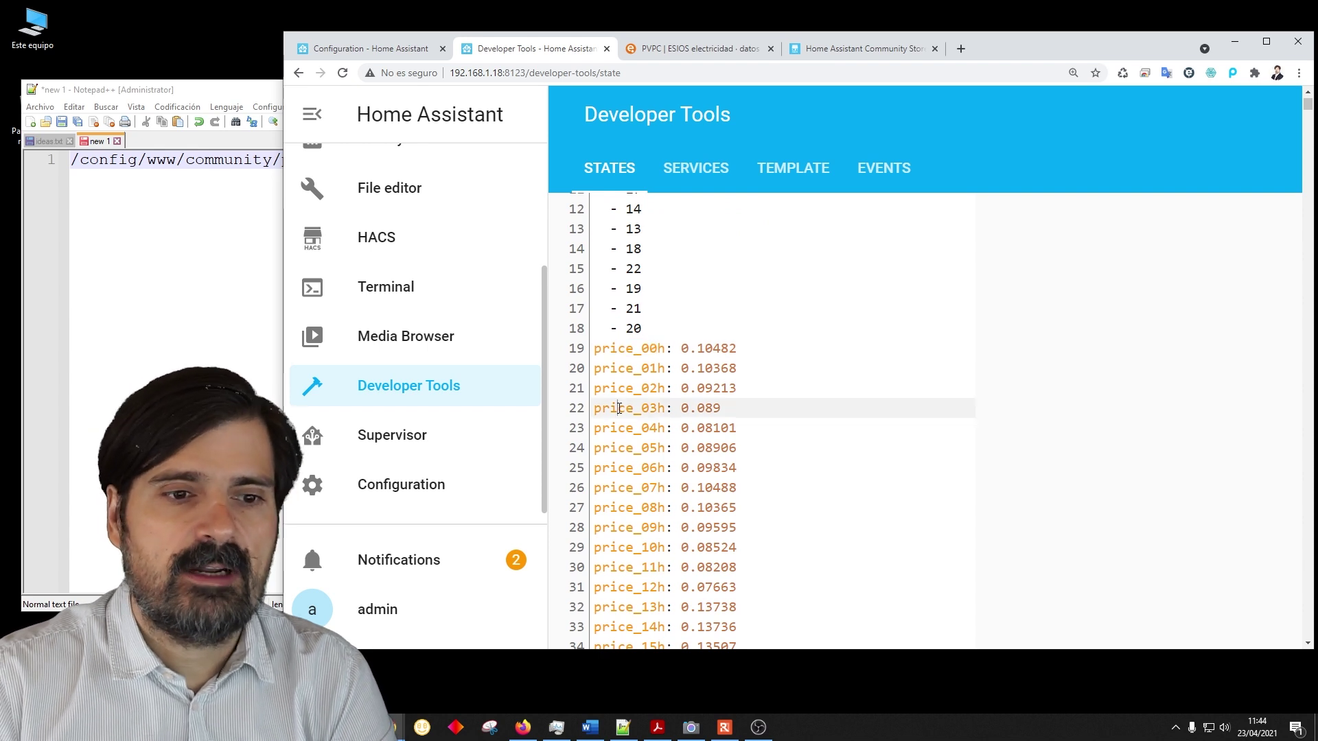
scroll(613, 548, "down", 6)
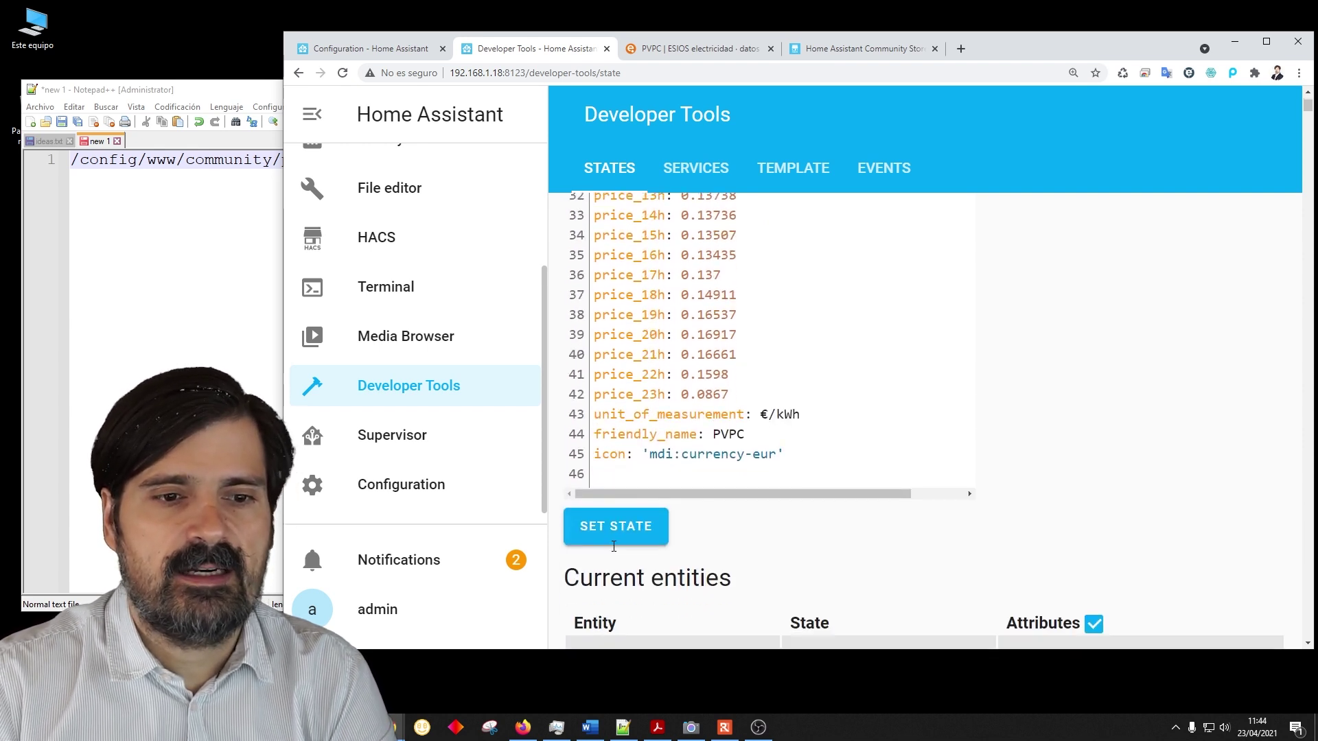
double_click(655, 416)
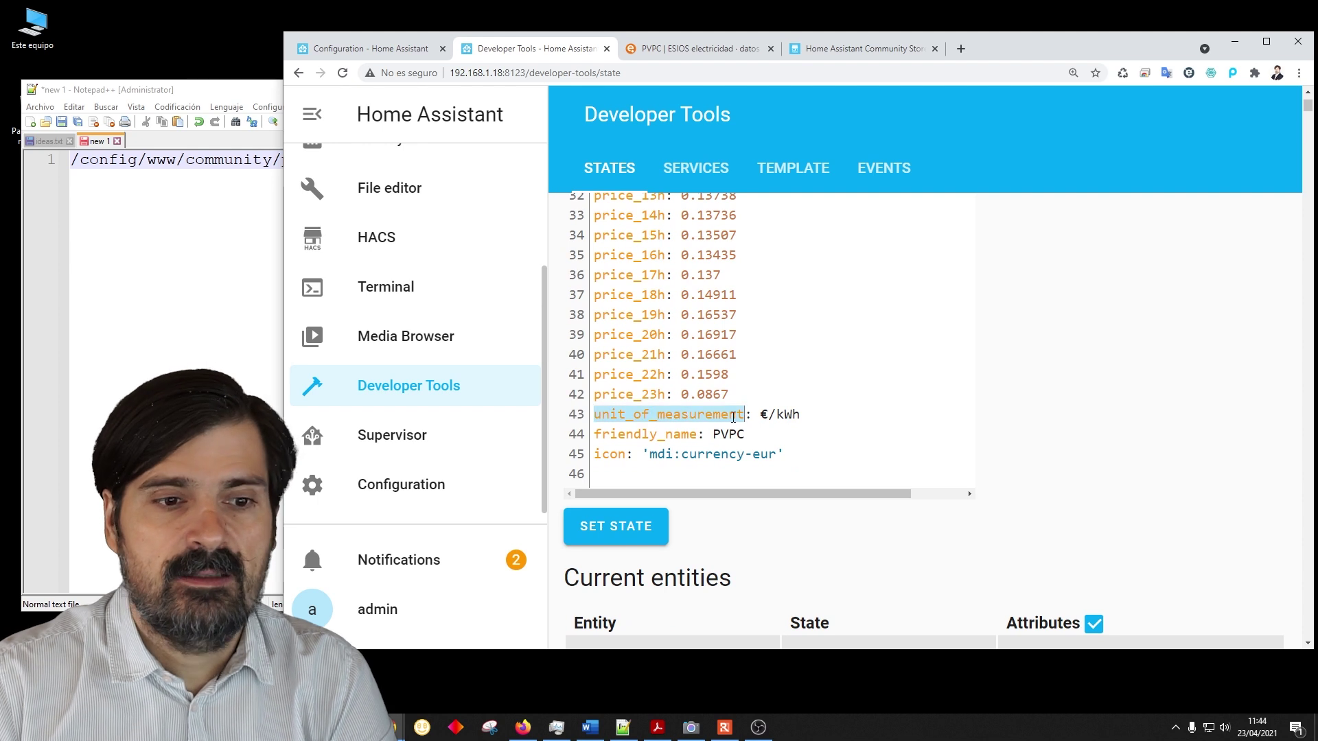
double_click(632, 436)
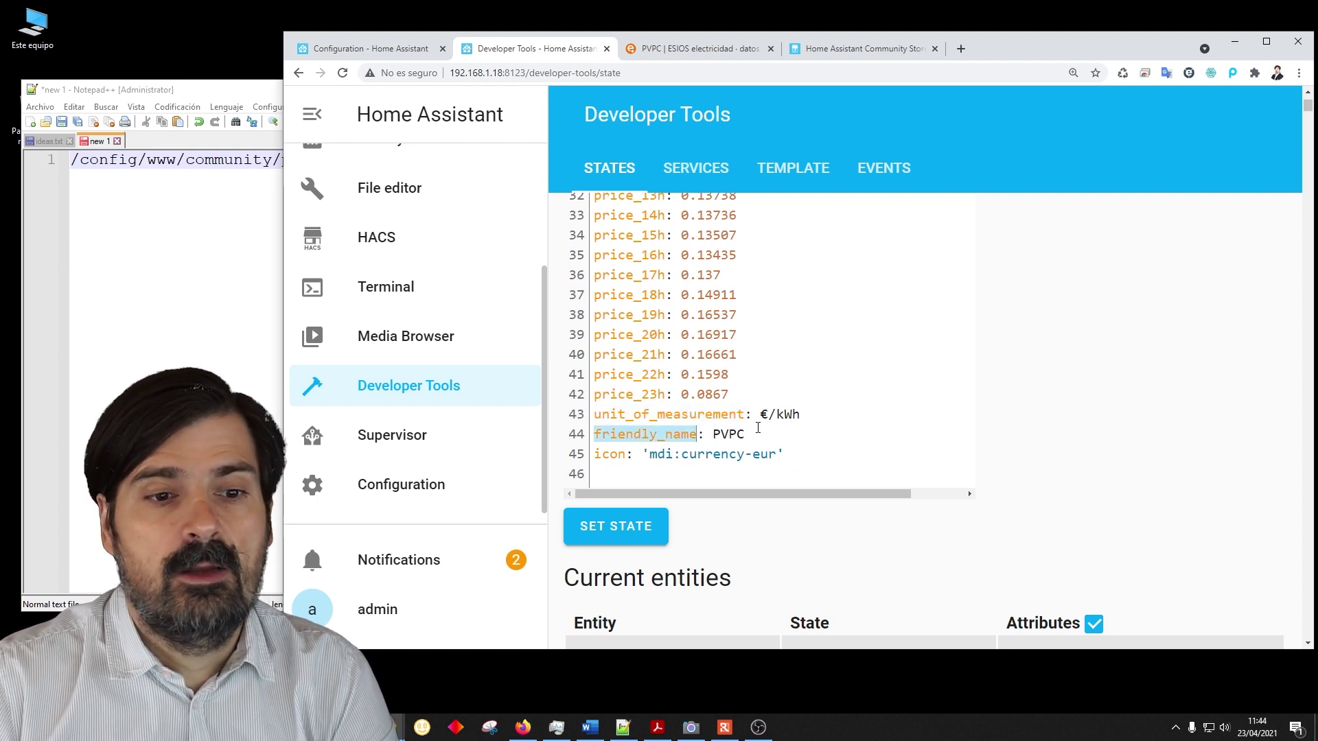
scroll(658, 374, "up", 7)
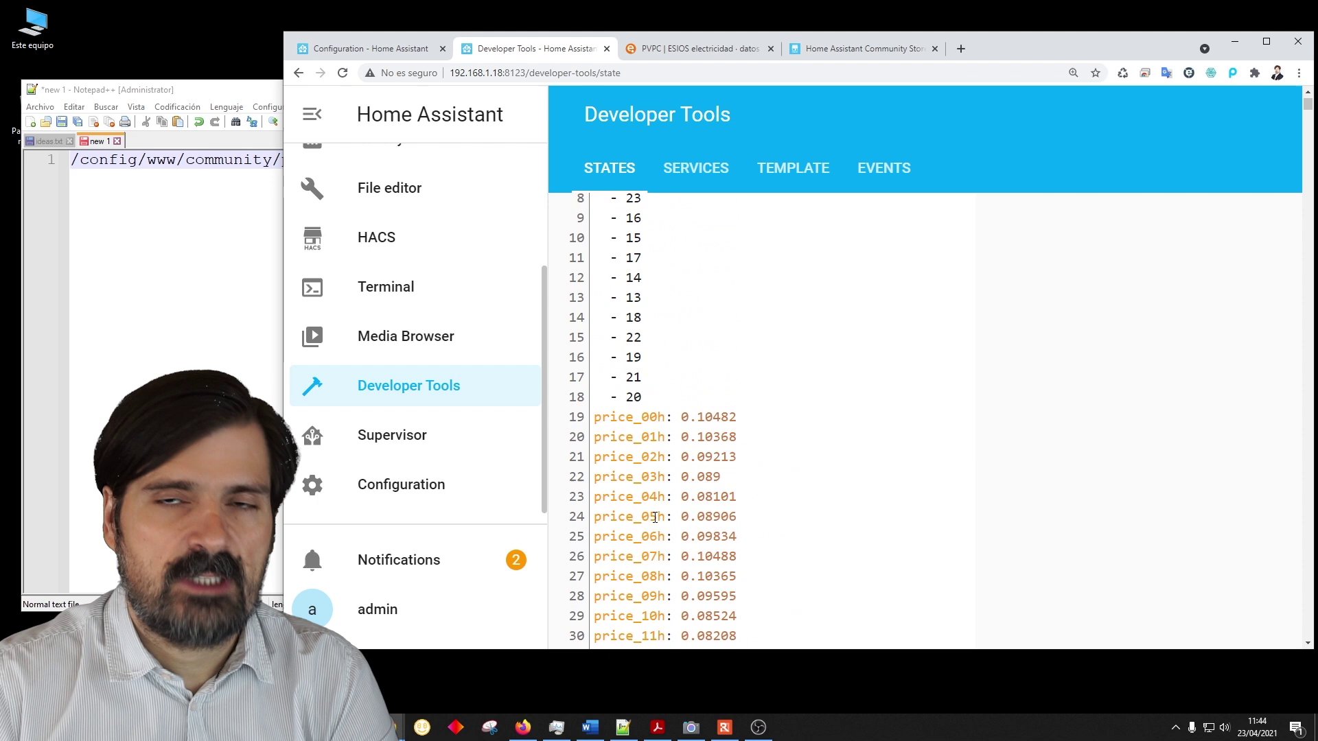
scroll(656, 516, "up", 6)
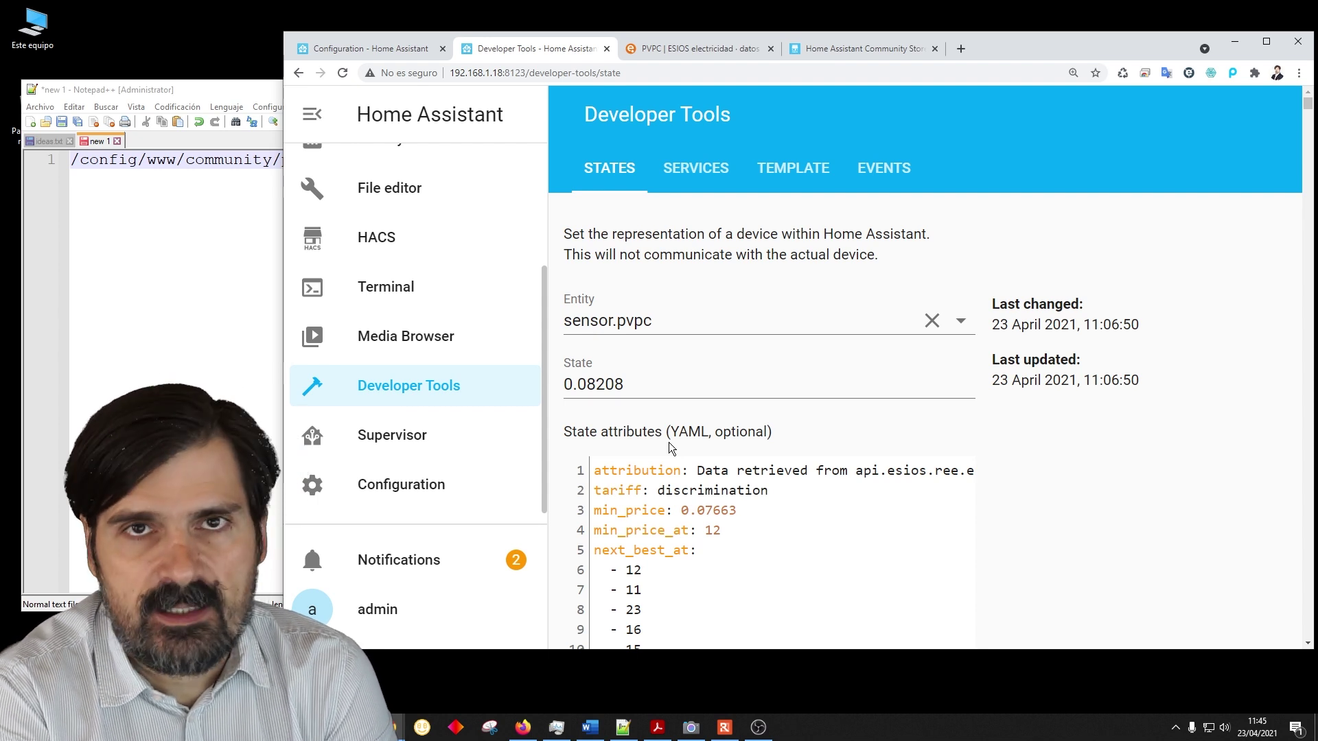
- Open the Arranca Termo automation for editing from the automations configuration
left_click(395, 485)
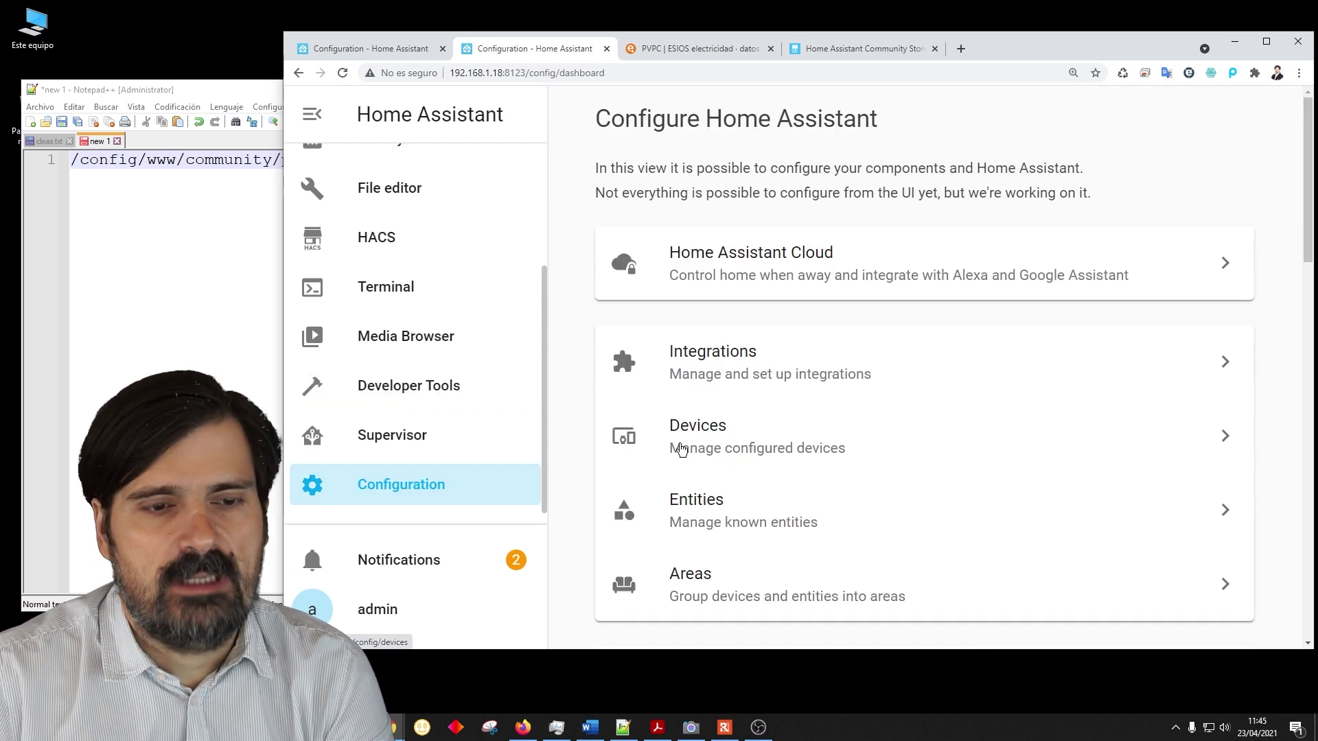
scroll(769, 405, "down", 6)
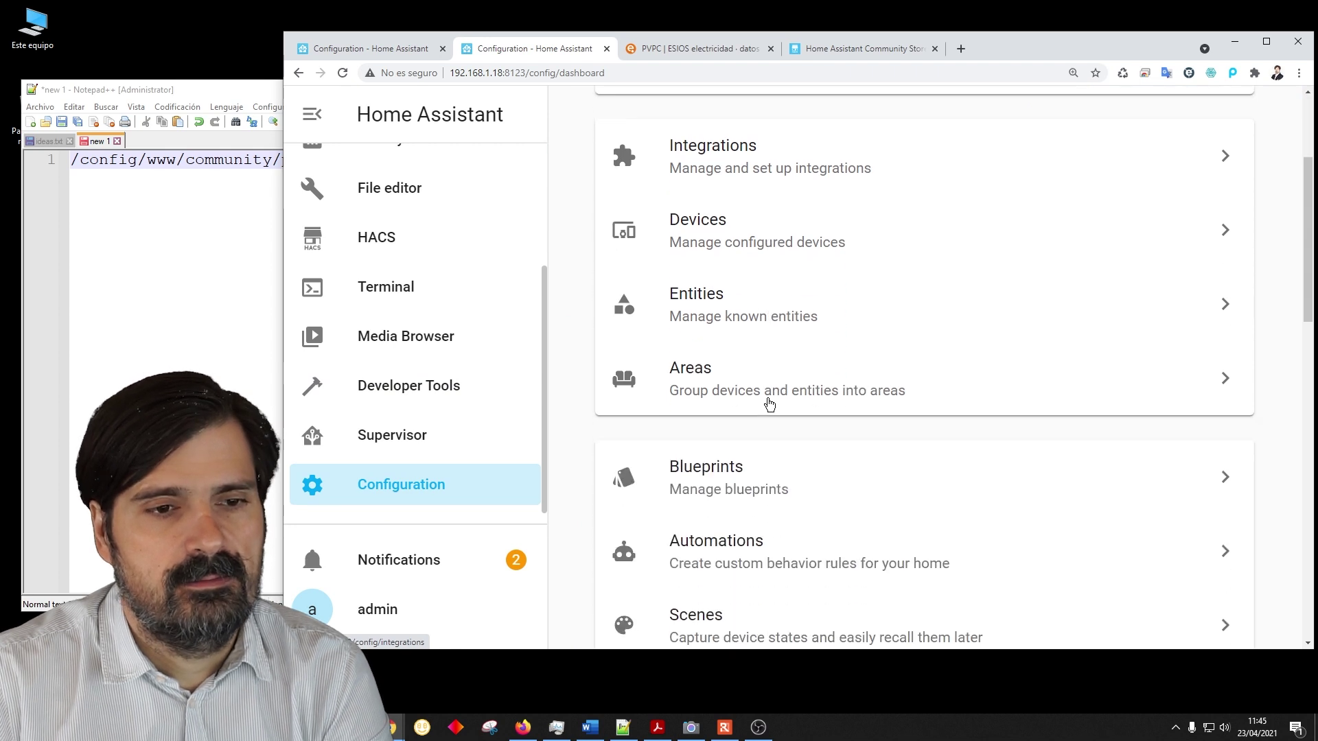
scroll(769, 405, "down", 2)
left_click(707, 227)
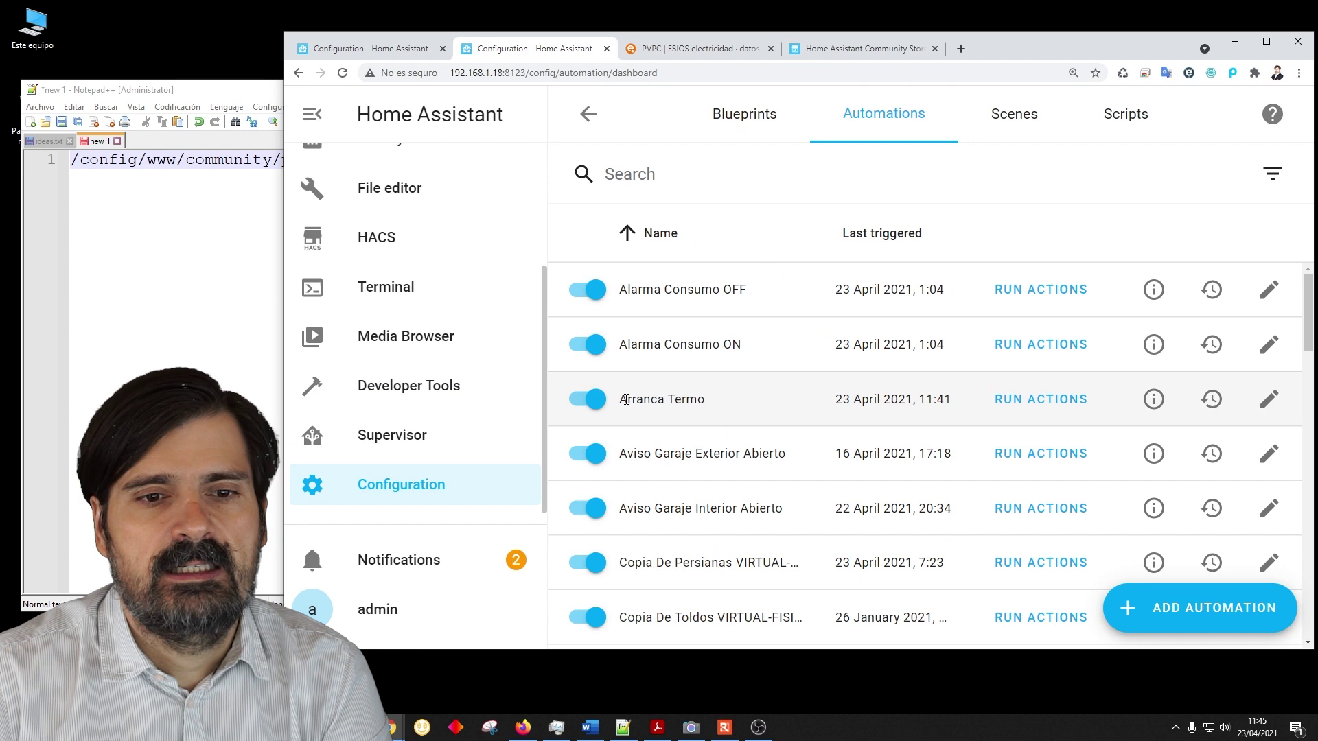
left_click(1269, 400)
- Trim the end of the notification title to "Arranco el termo" and run the automation's actions to test the mobile notification
left_click(861, 493)
left_click_drag(861, 492, 891, 495)
key("BackSpace")
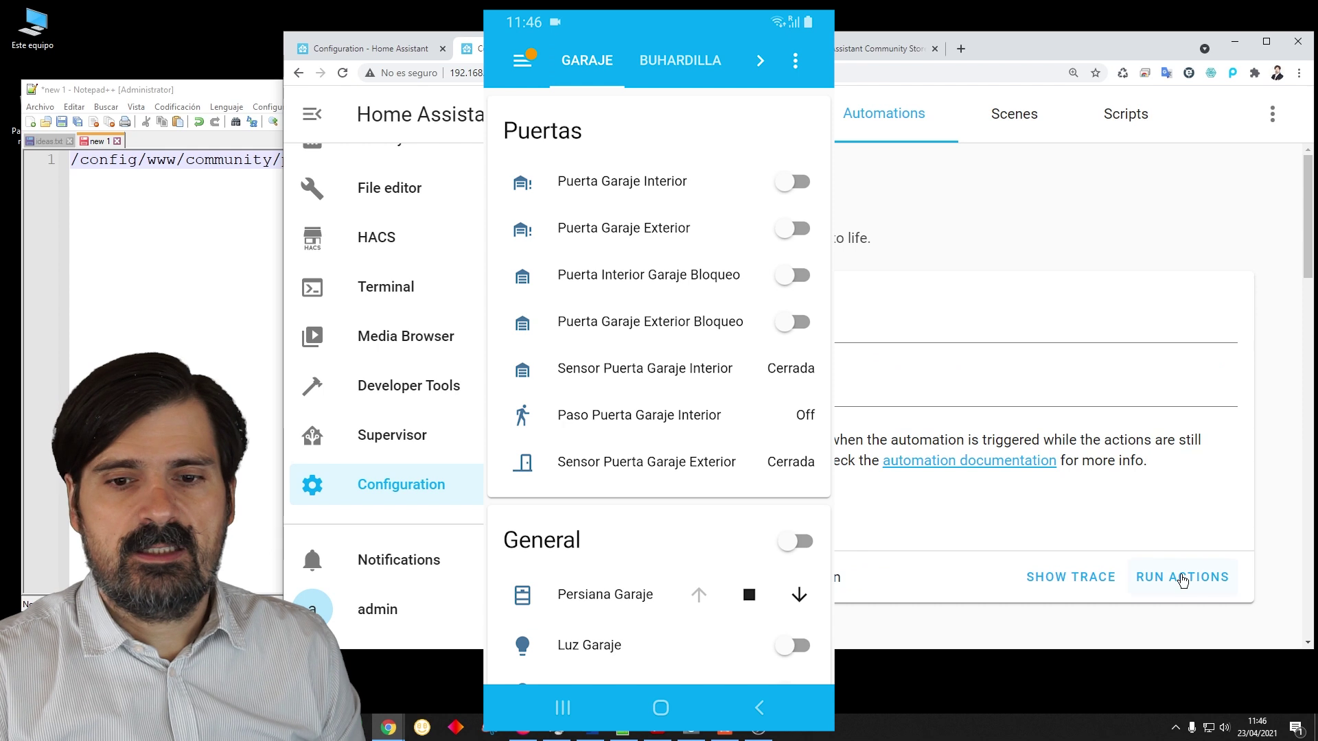
left_click(1183, 579)
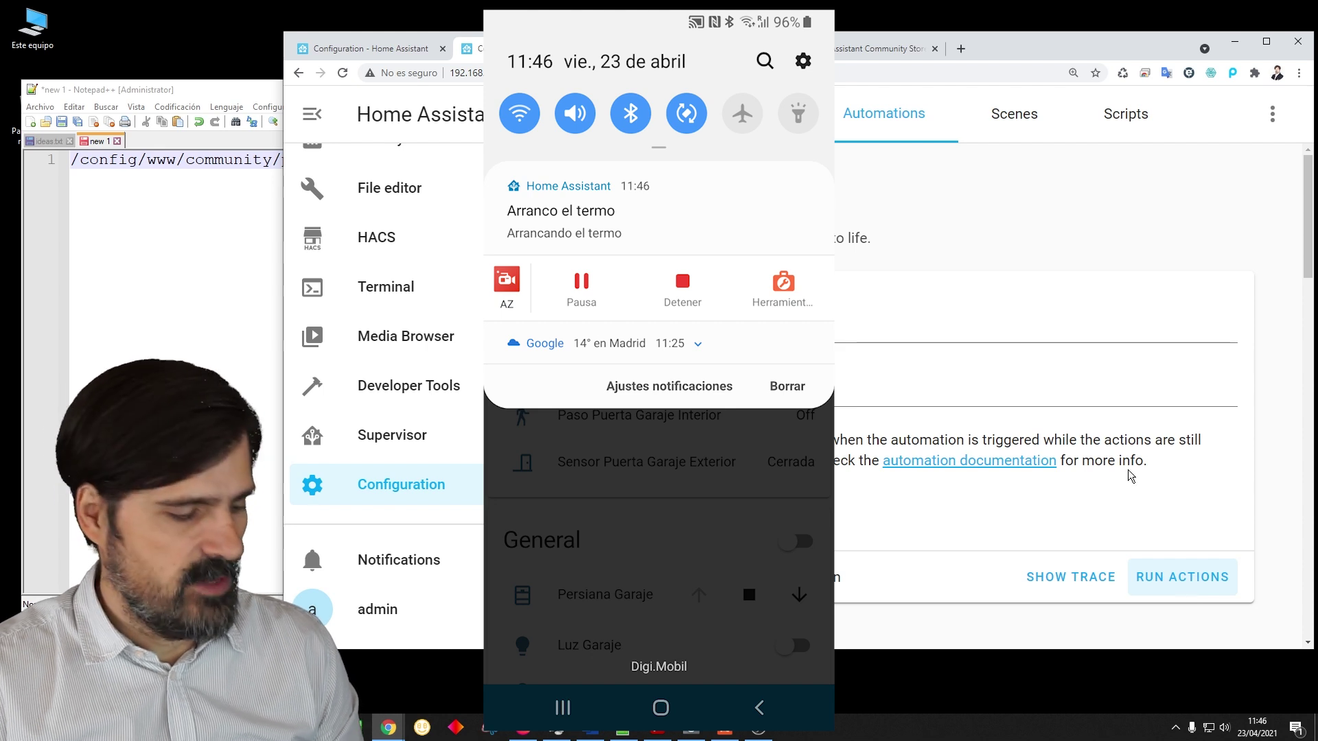
scroll(1130, 474, "down", 10)
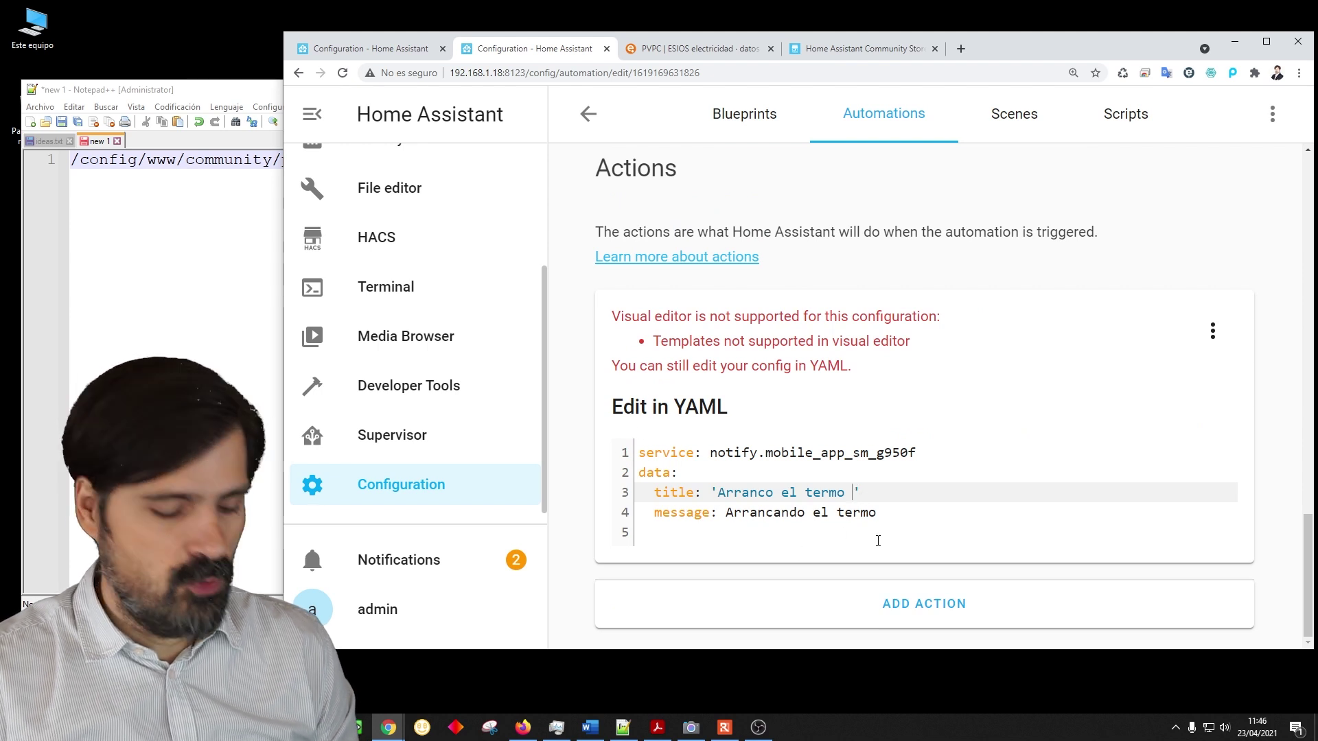
key("ctrl+v")
key("BackSpace")
key("BackSpace")
key("BackSpace")
key("BackSpace")
key("BackSpace")
key("BackSpace")
key("BackSpace")
key("BackSpace")
key("BackSpace")
key("BackSpace")
key("BackSpace")
key("BackSpace")
key("BackSpace")
key("BackSpace")
key("BackSpace")
key("BackSpace")
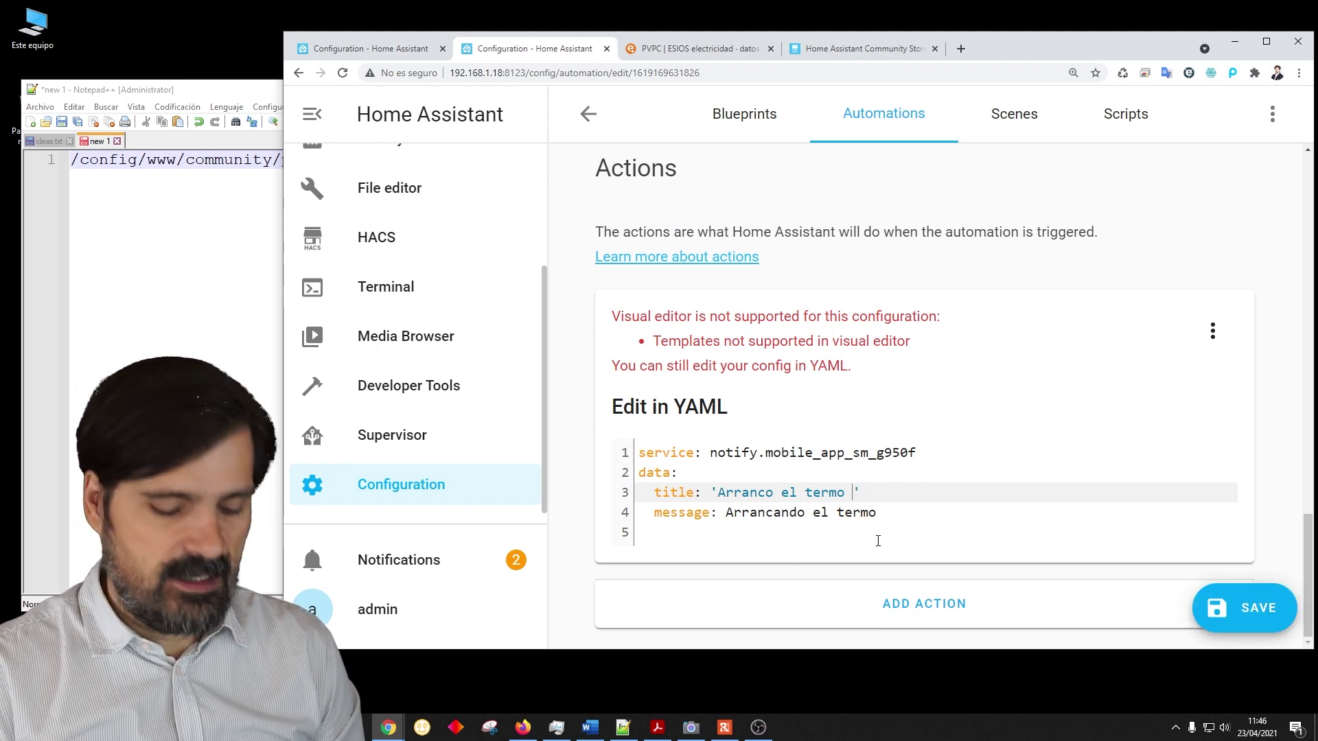
- Append the start of a template, "{{ states.sensor.pvpc.attributes.", to the notification title after "Arranco el termo"
type("{{")
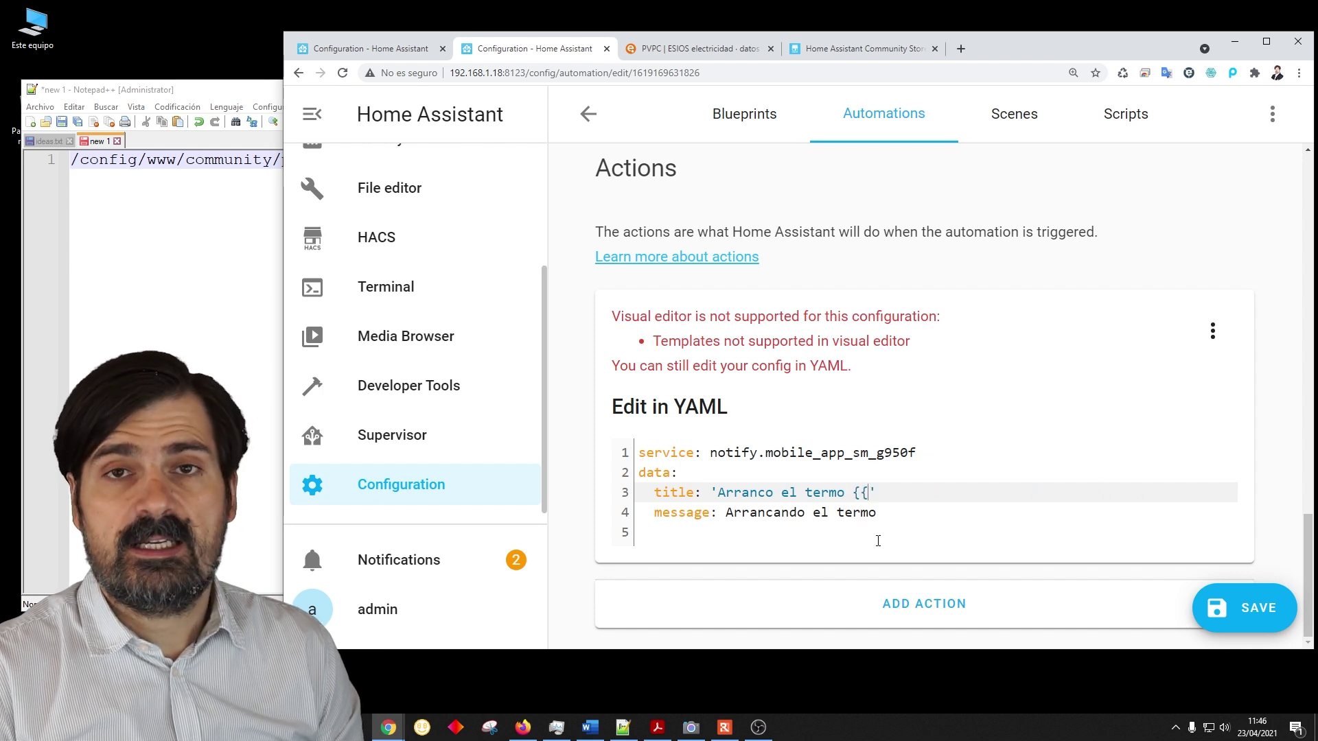
type(" states")
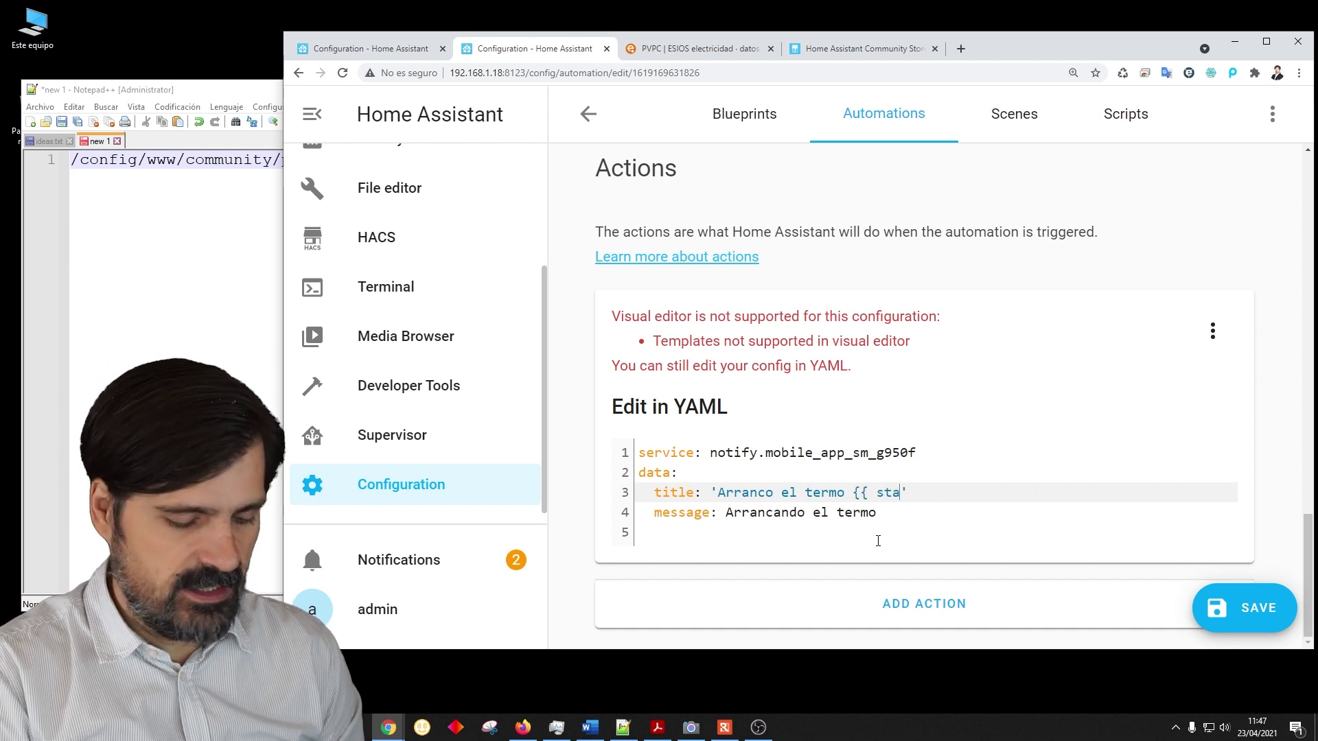
type(". ")
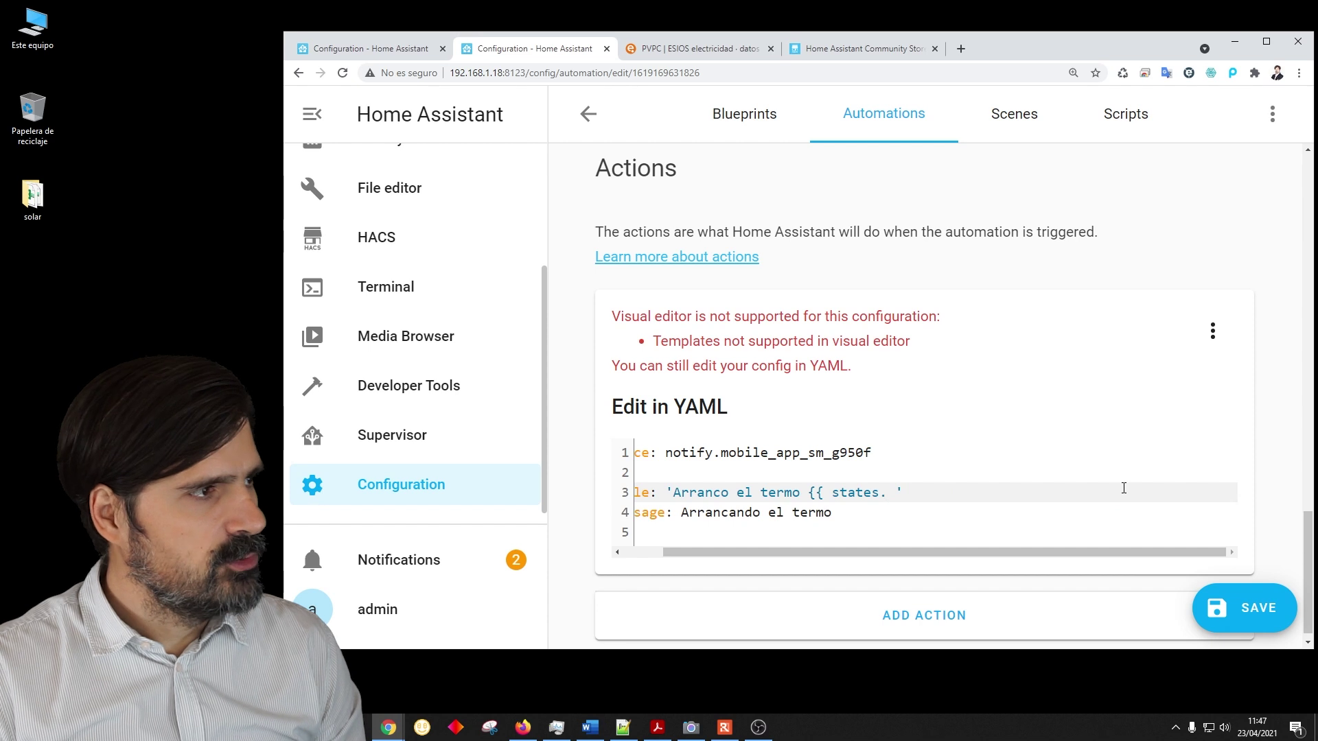
type("sensor.pvp")
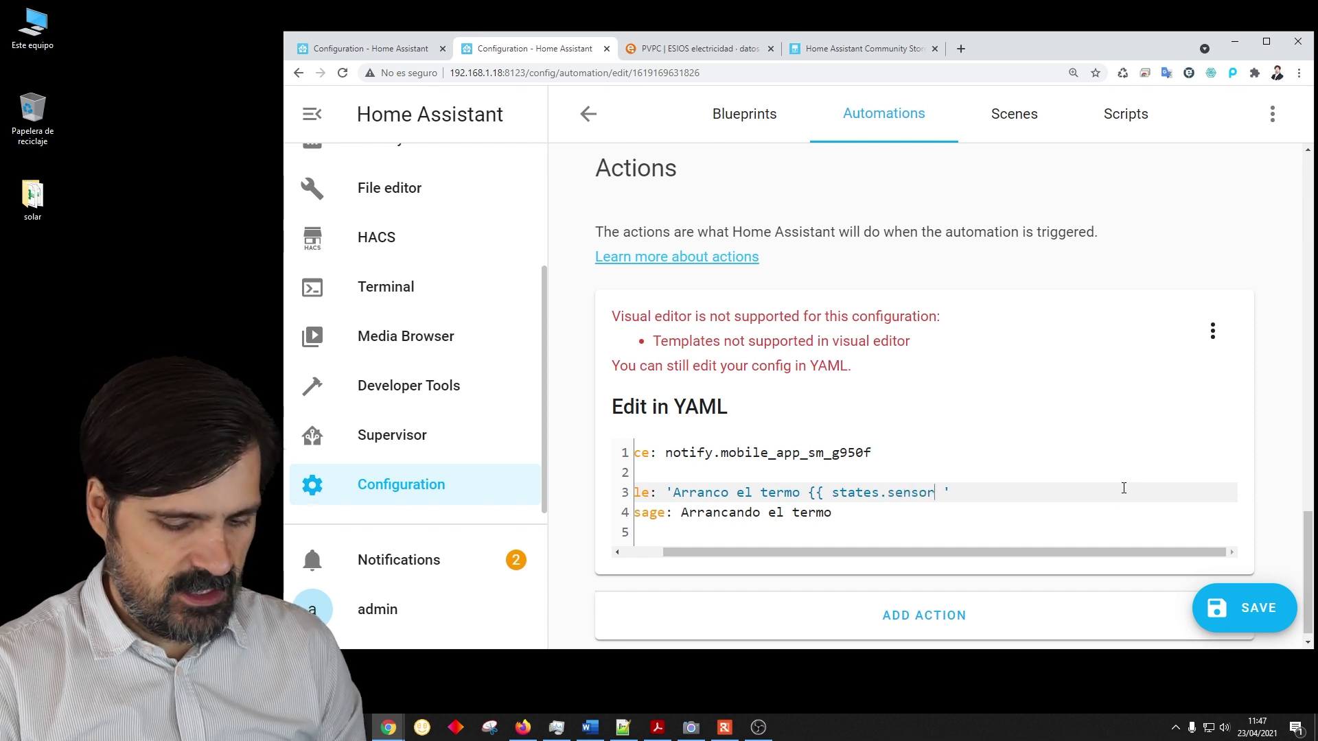
type("c")
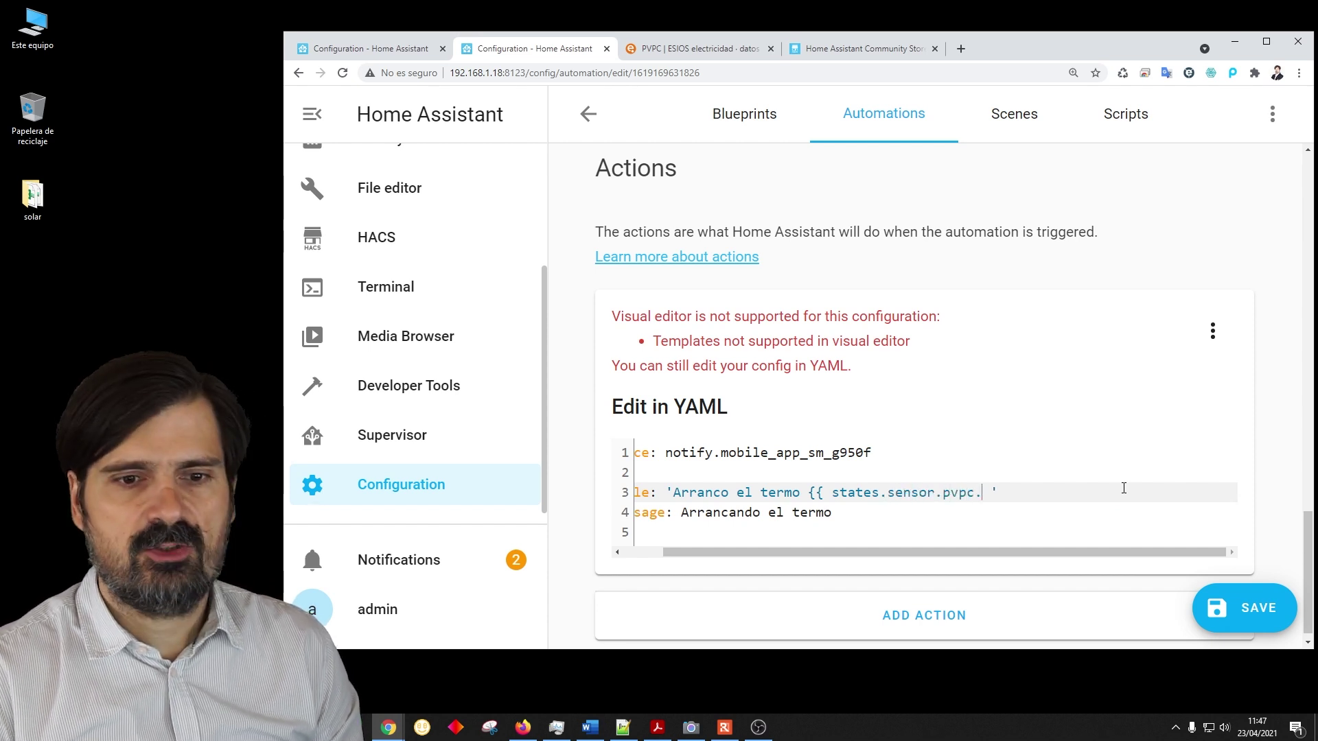
type(".att")
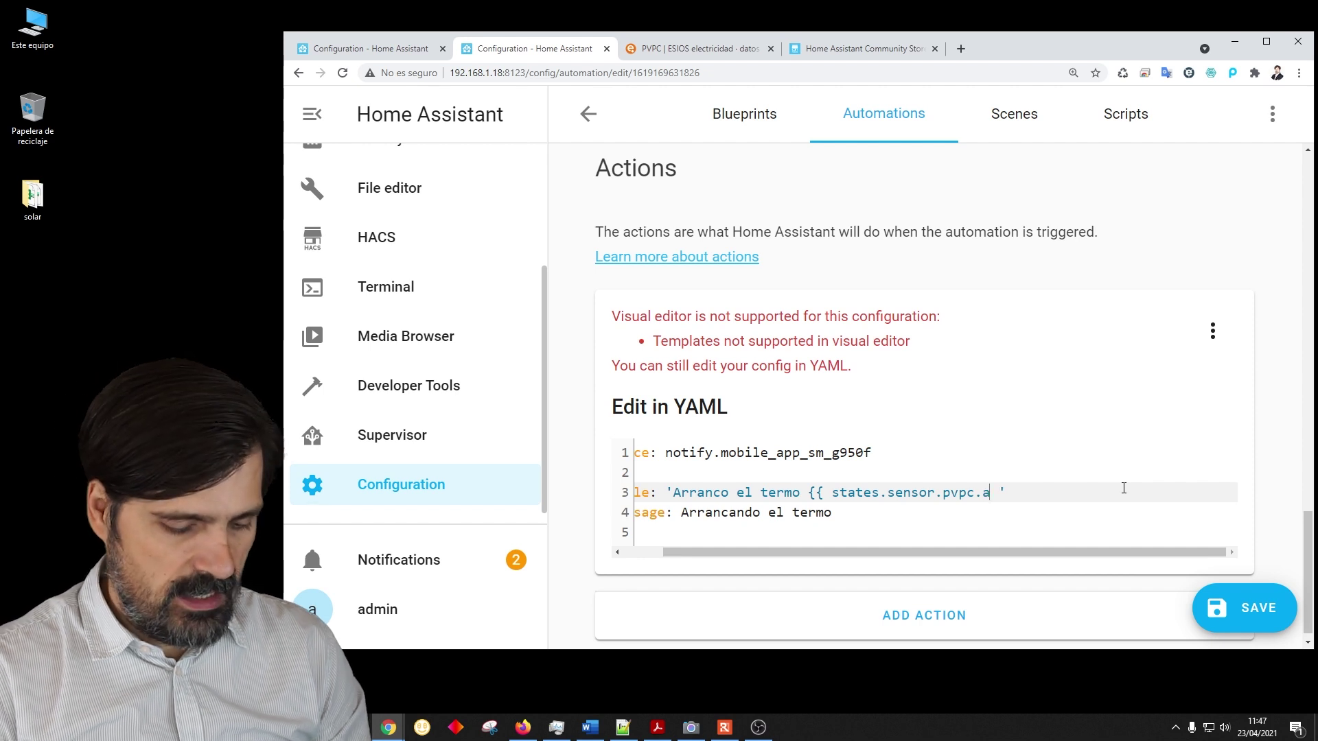
type("ributes.")
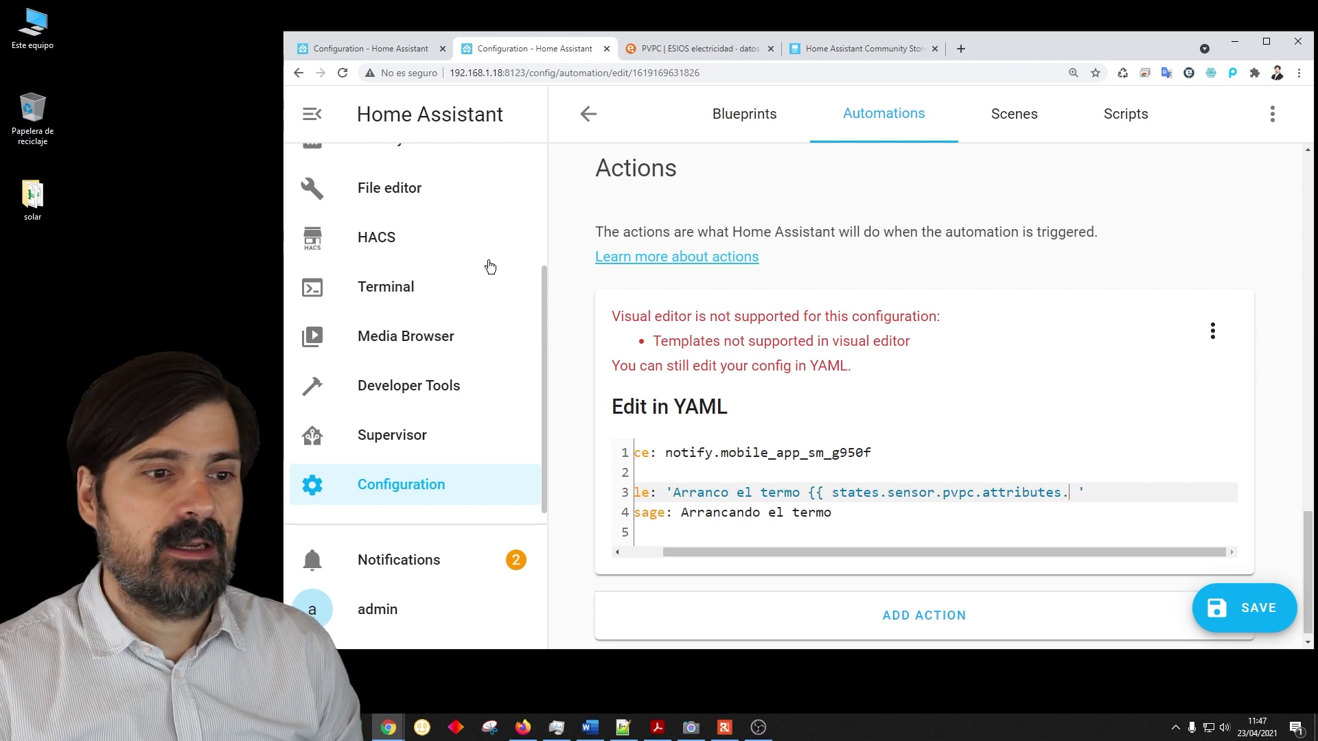
- Look up the sensor.pvpc entity's state attributes in the developer tools and copy the attribute name min_price_at
left_click(366, 50)
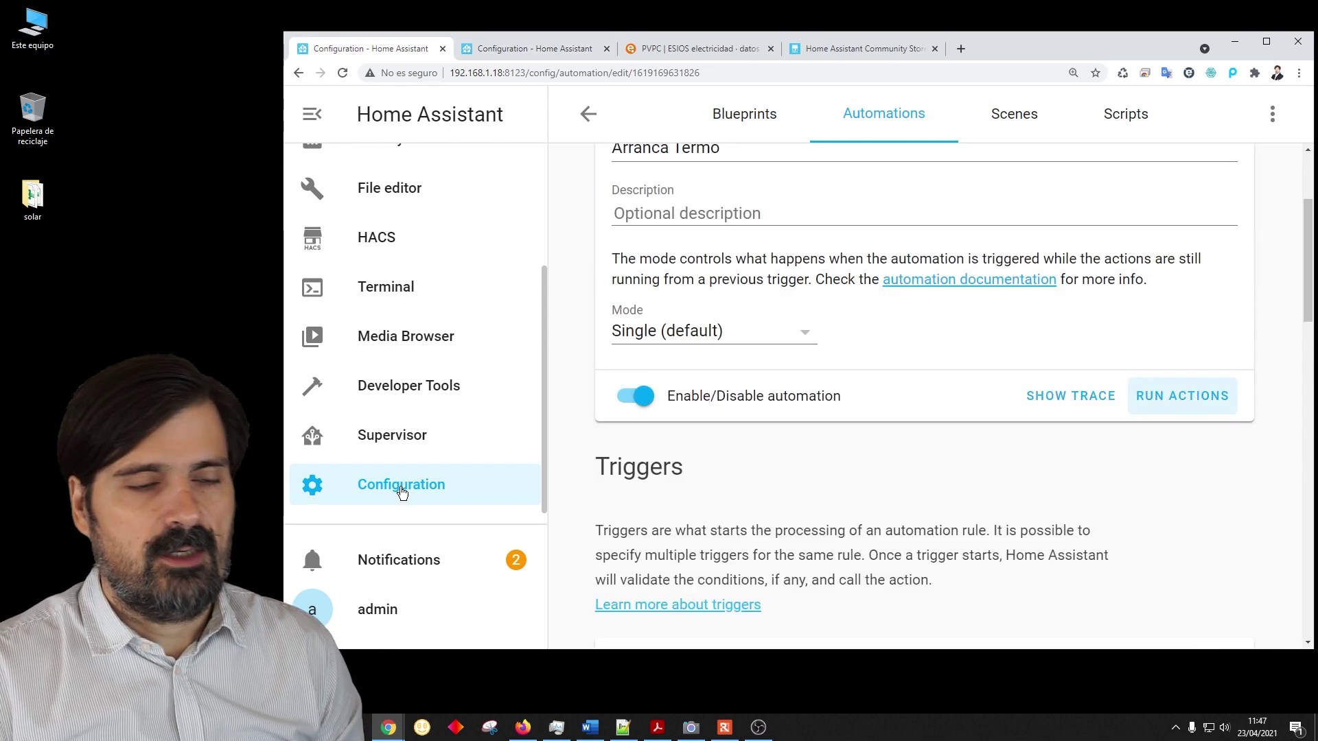
left_click(388, 401)
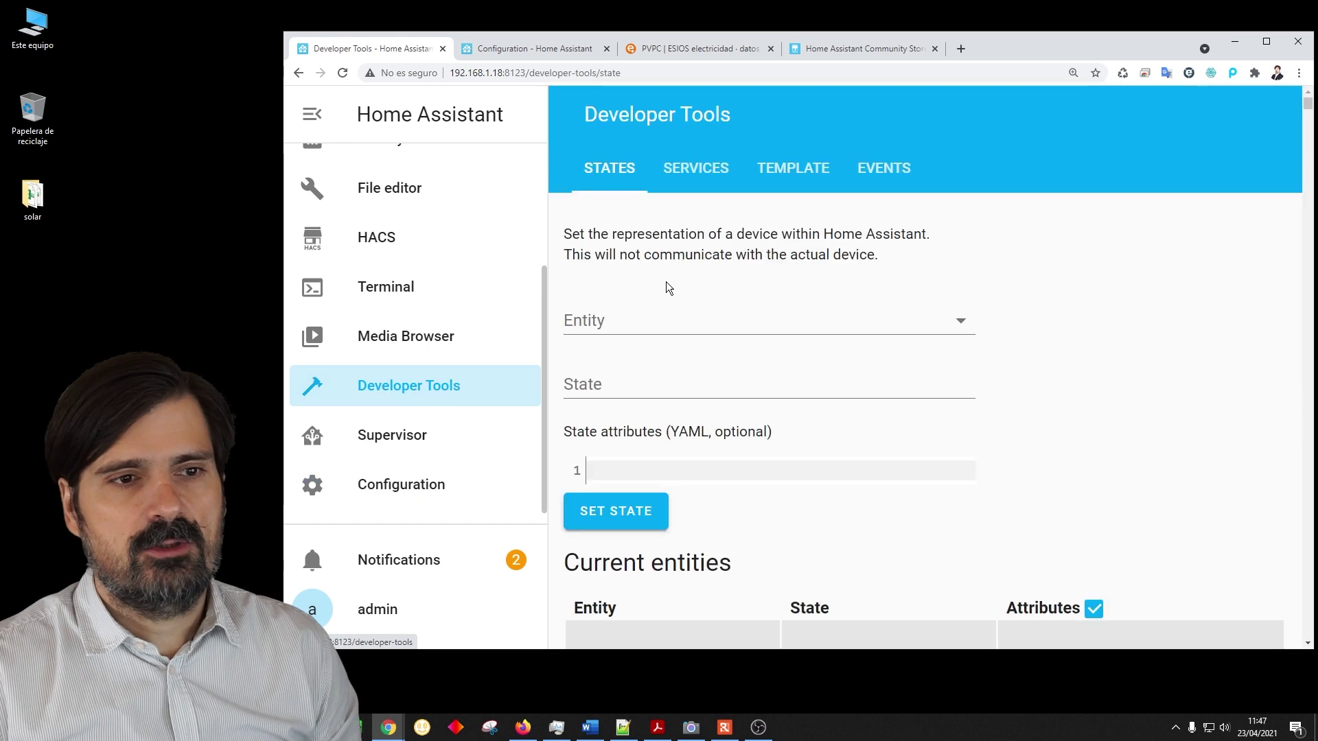
left_click(602, 322)
type("pvp")
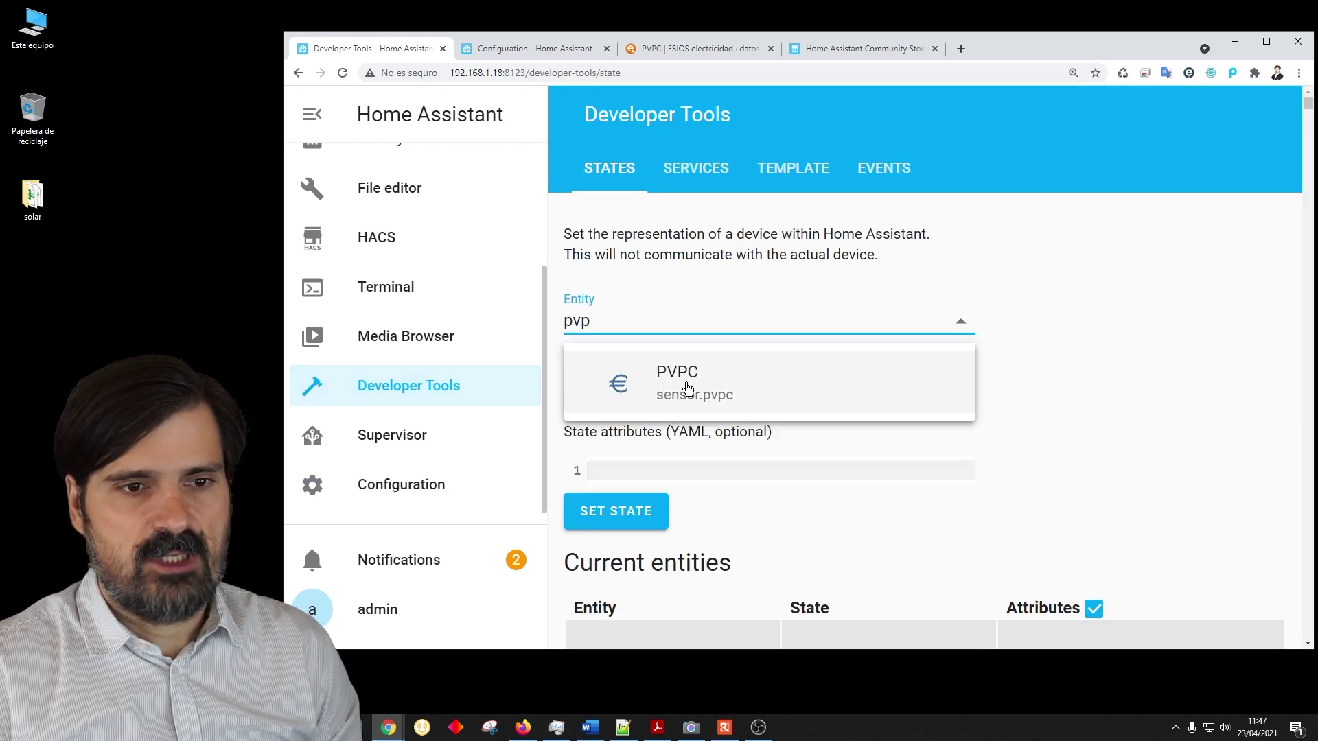
left_click(668, 362)
scroll(669, 362, "down", 3)
scroll(649, 429, "up", 1)
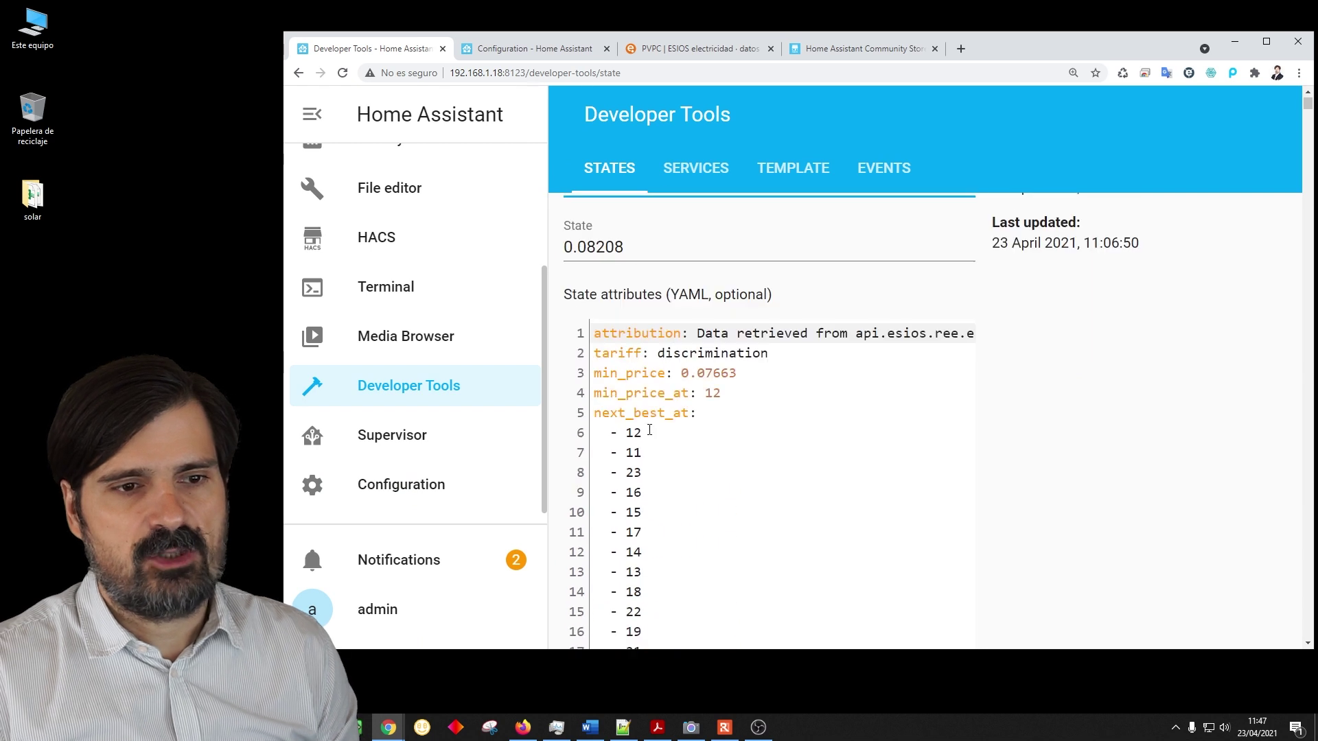
double_click(627, 393)
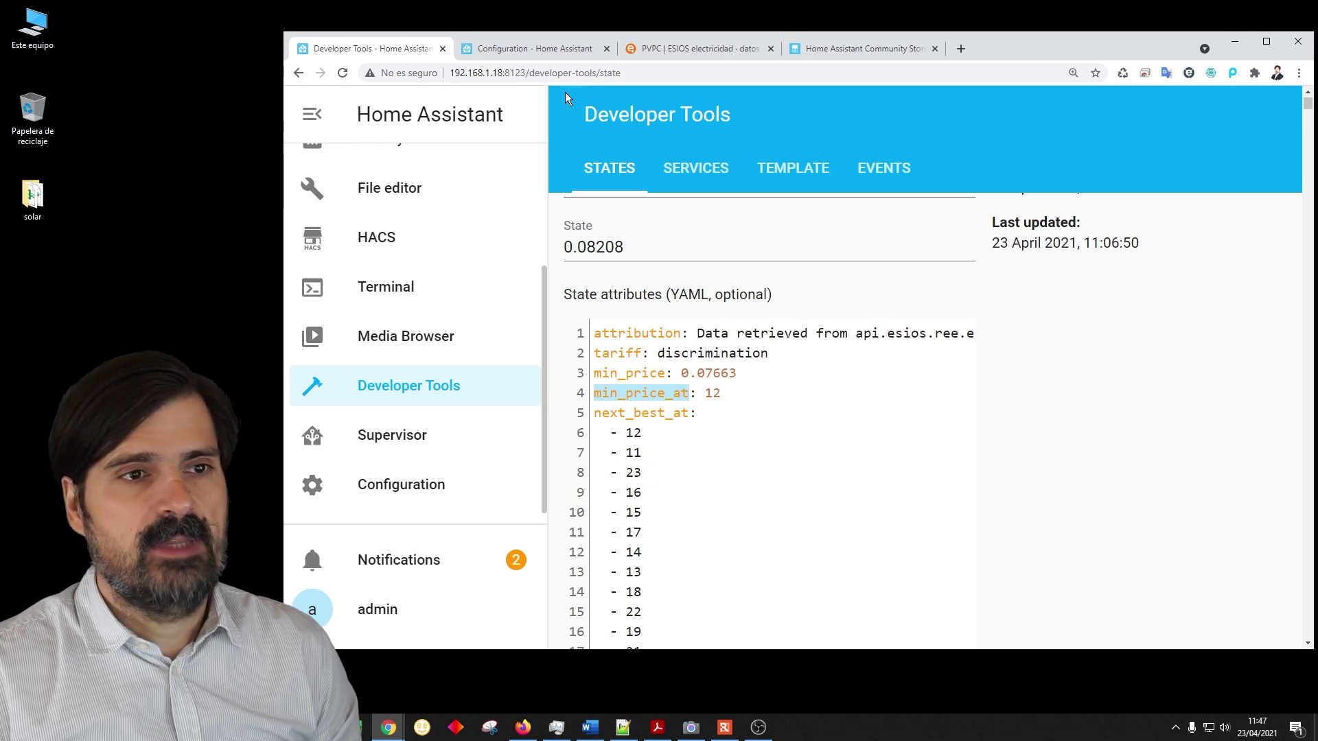
- Complete the notification title's template with the min_price_at attribute and closing double braces, and save the Arranca Termo automation
left_click(518, 49)
type("}}'")
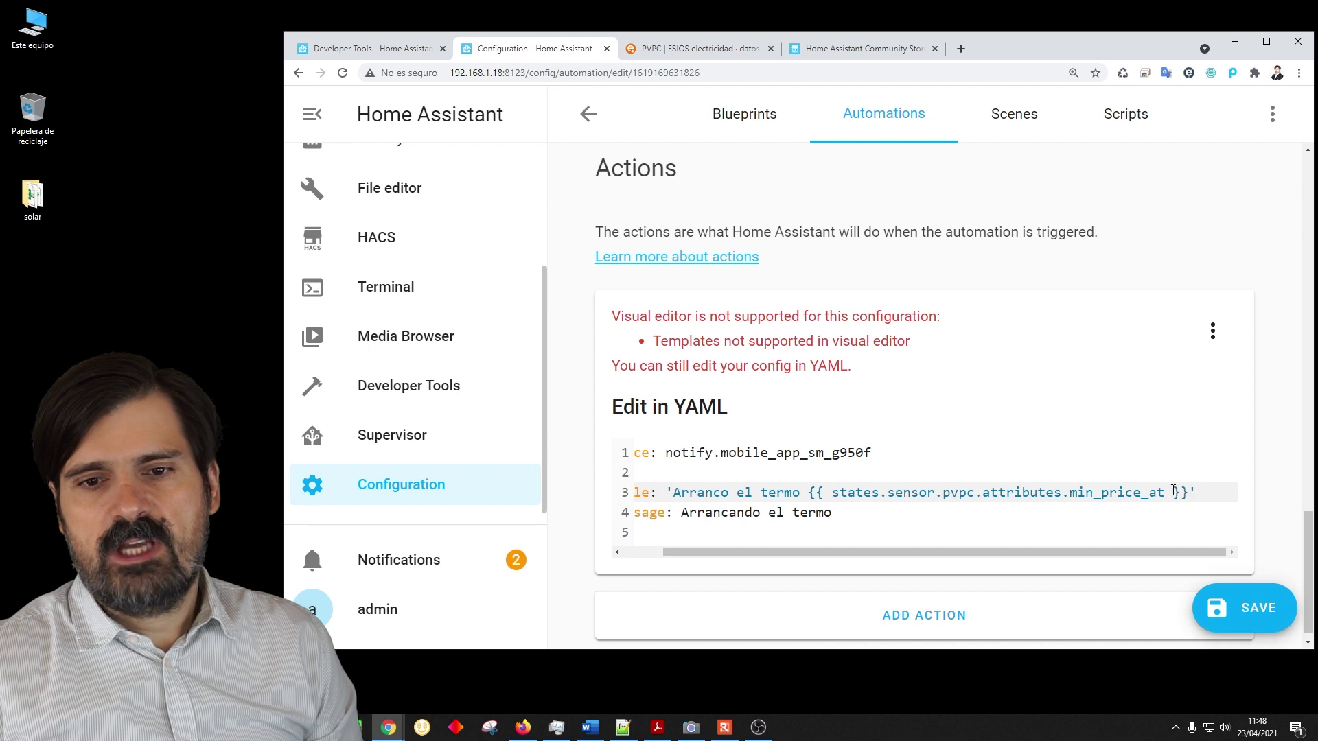
left_click(1243, 608)
- Run the Arranca Termo automation's actions to test the templated mobile notification
scroll(997, 486, "up", 10)
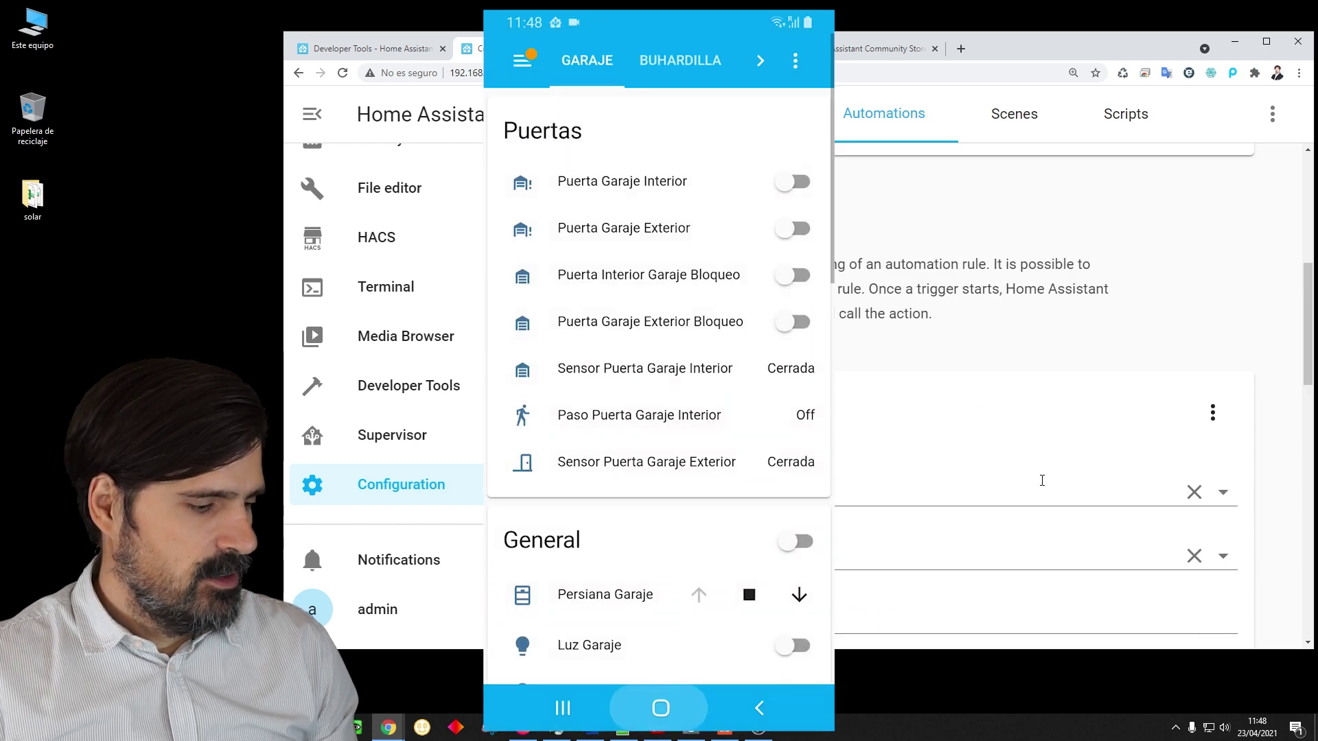
scroll(1098, 535, "up", 5)
left_click(1179, 578)
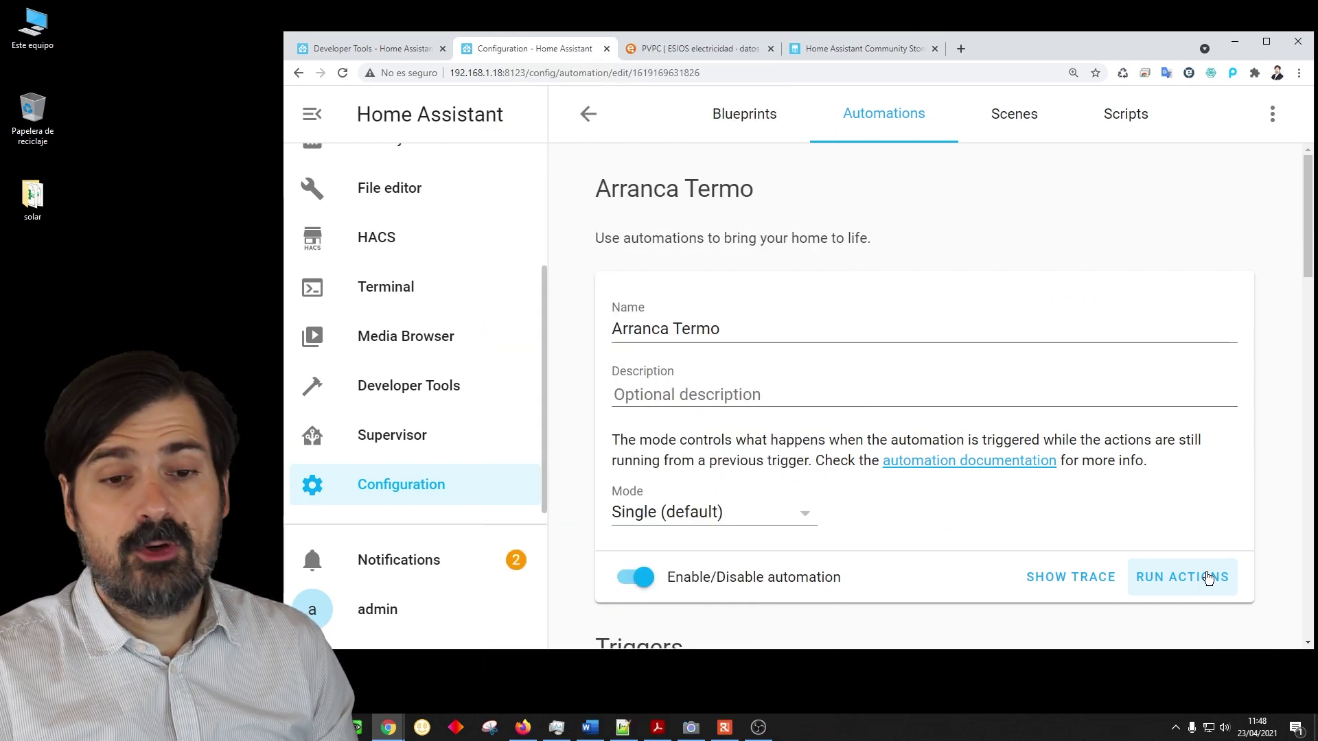
- Insert 'a las' before the template in the notification title and save the automation
scroll(1109, 472, "down", 15)
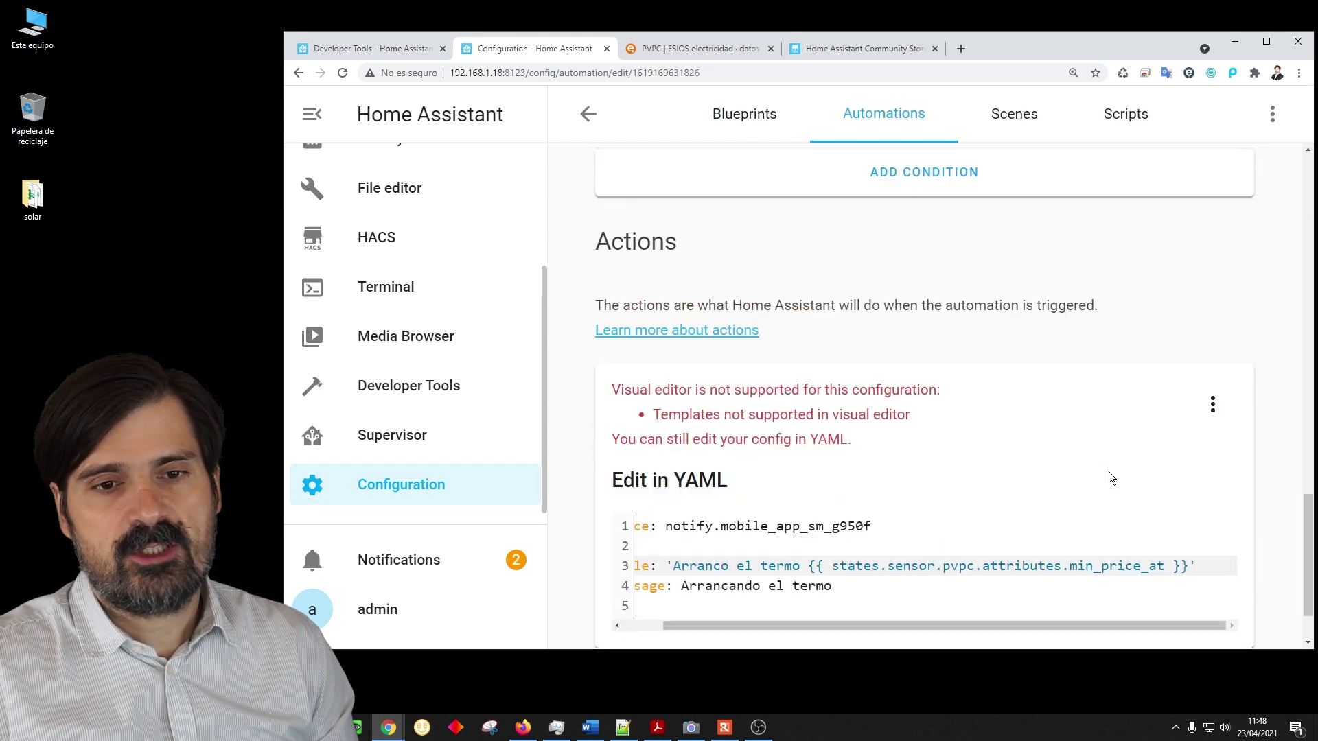
scroll(1109, 471, "down", 1)
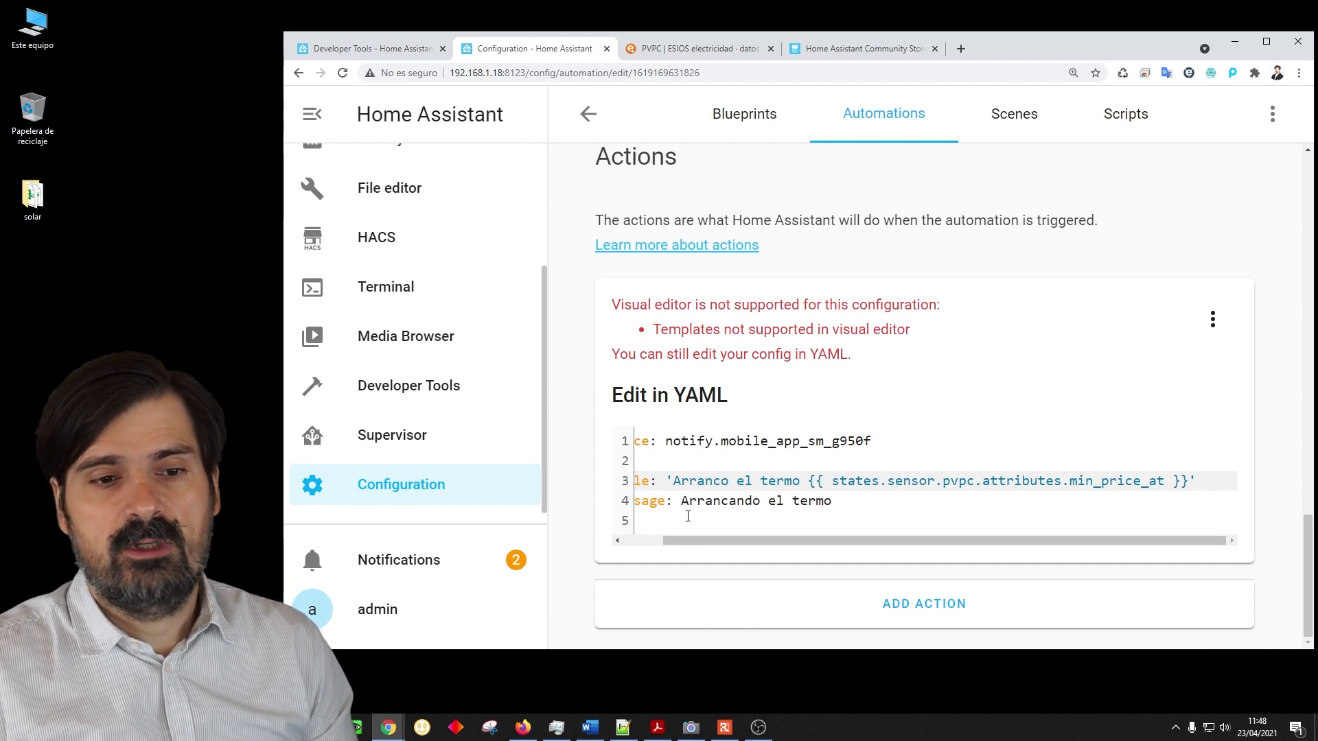
left_click(810, 481)
type("a las")
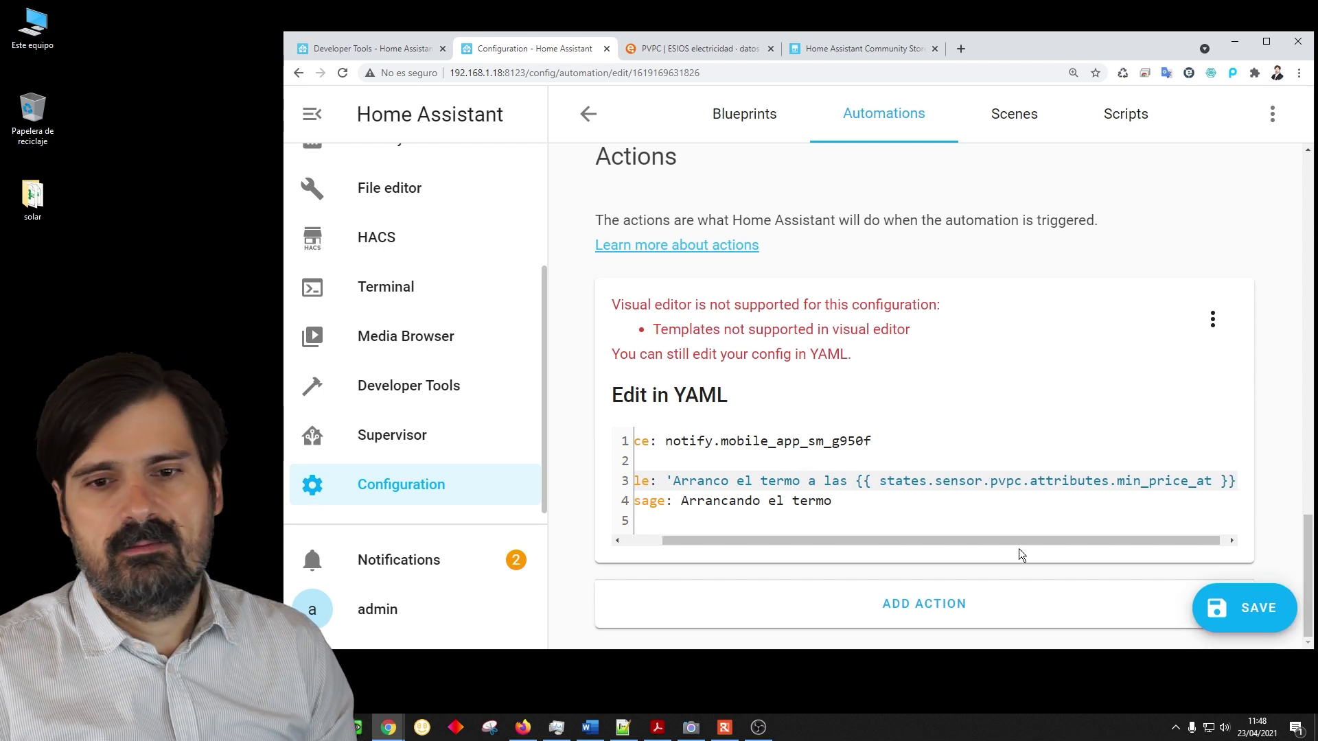
left_click(1226, 591)
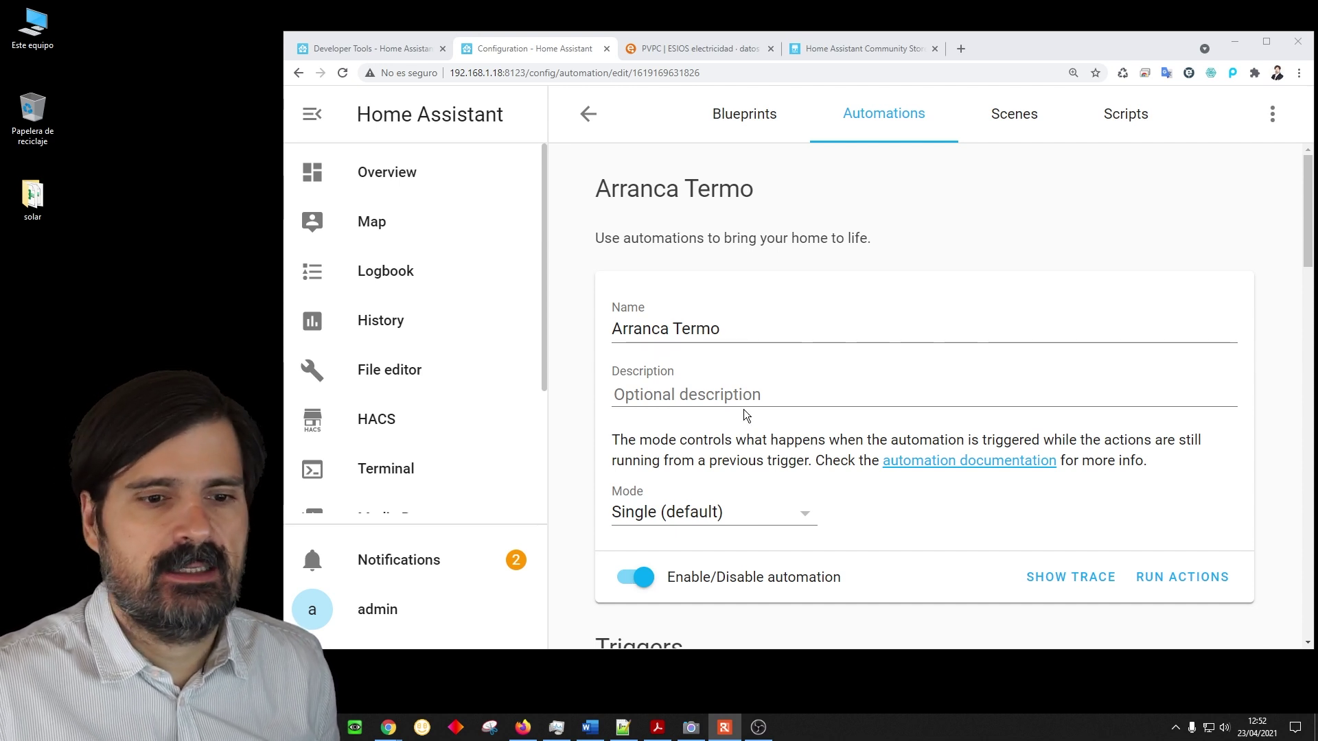
- Check the automation's sensor.pvpc state trigger and add an action of type Call service
scroll(744, 411, "down", 4)
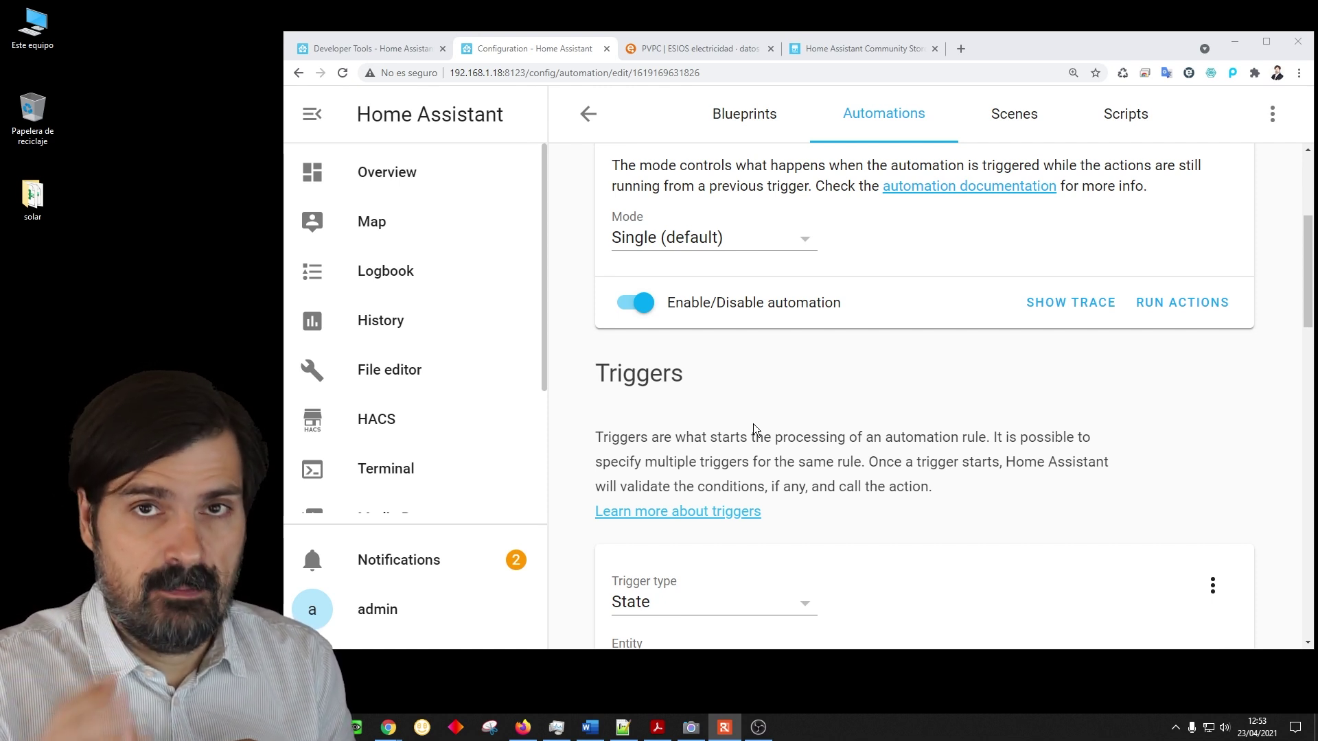
scroll(752, 423, "down", 4)
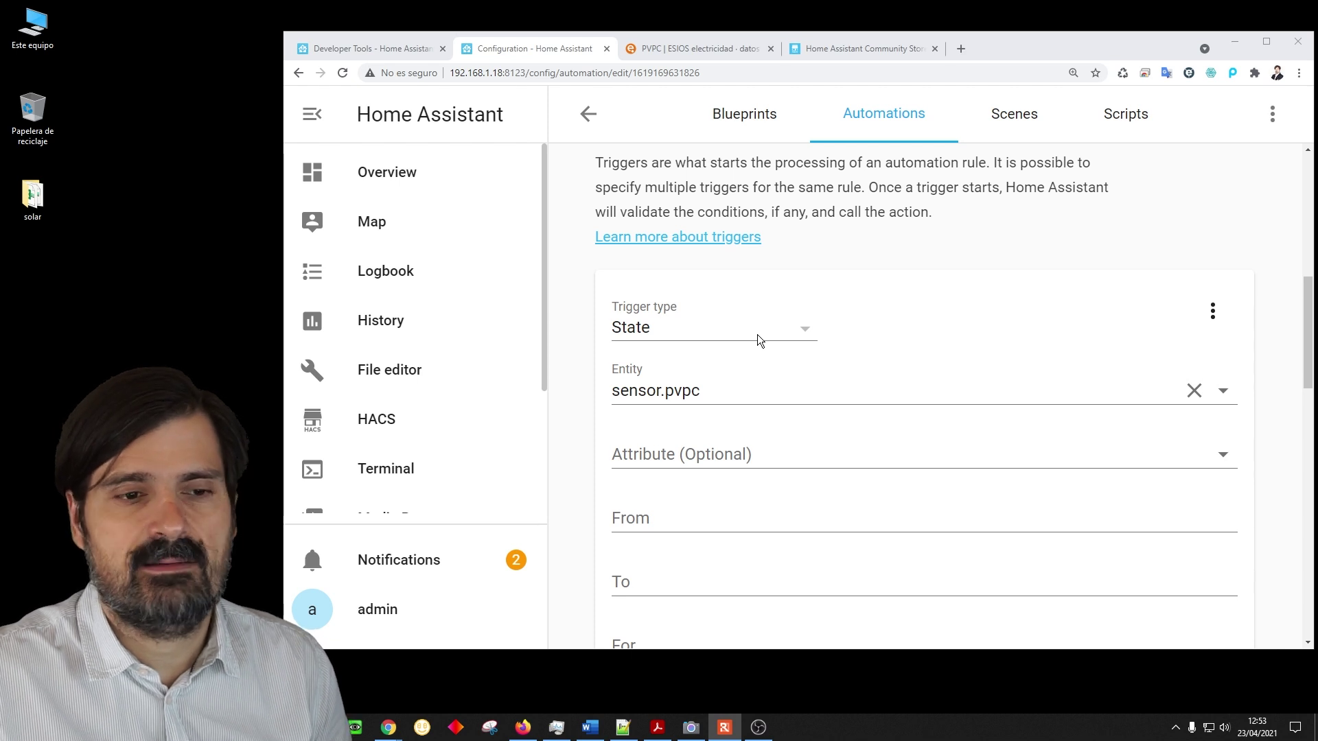
left_click_drag(726, 397, 593, 390)
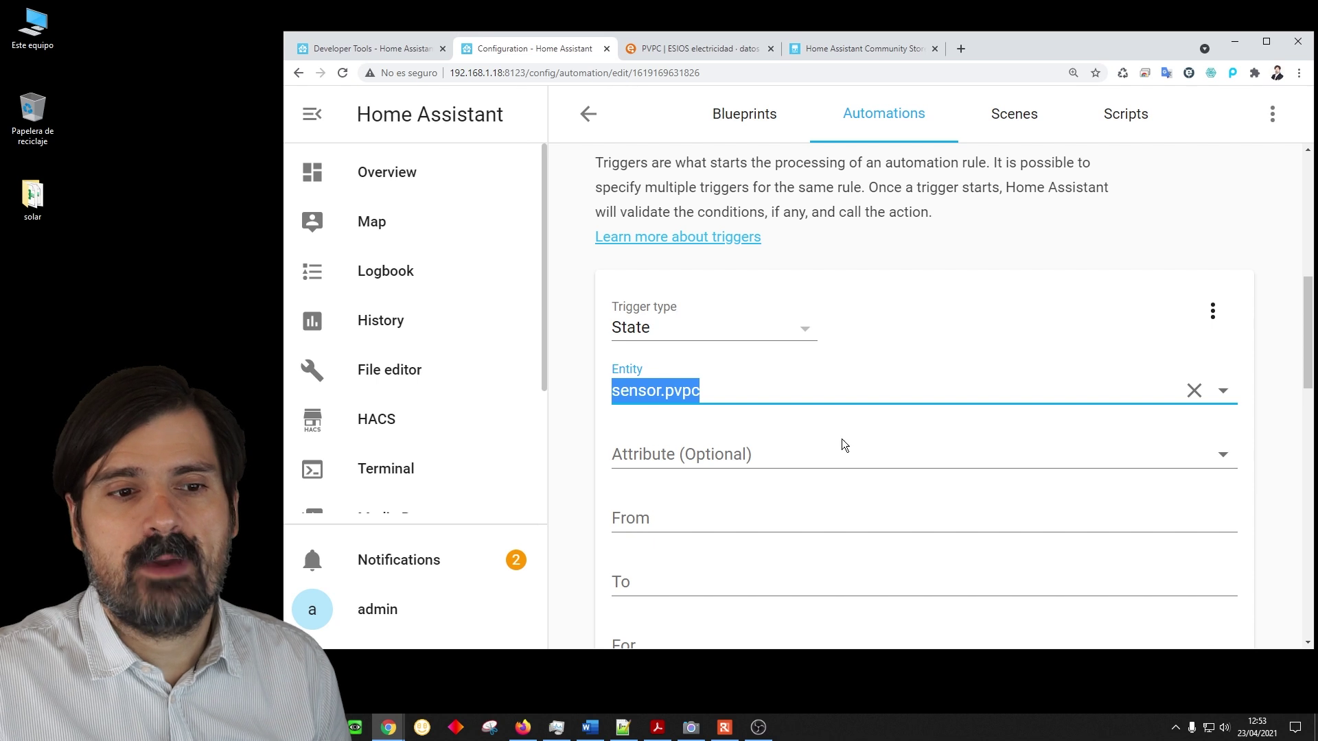
scroll(735, 437, "down", 1)
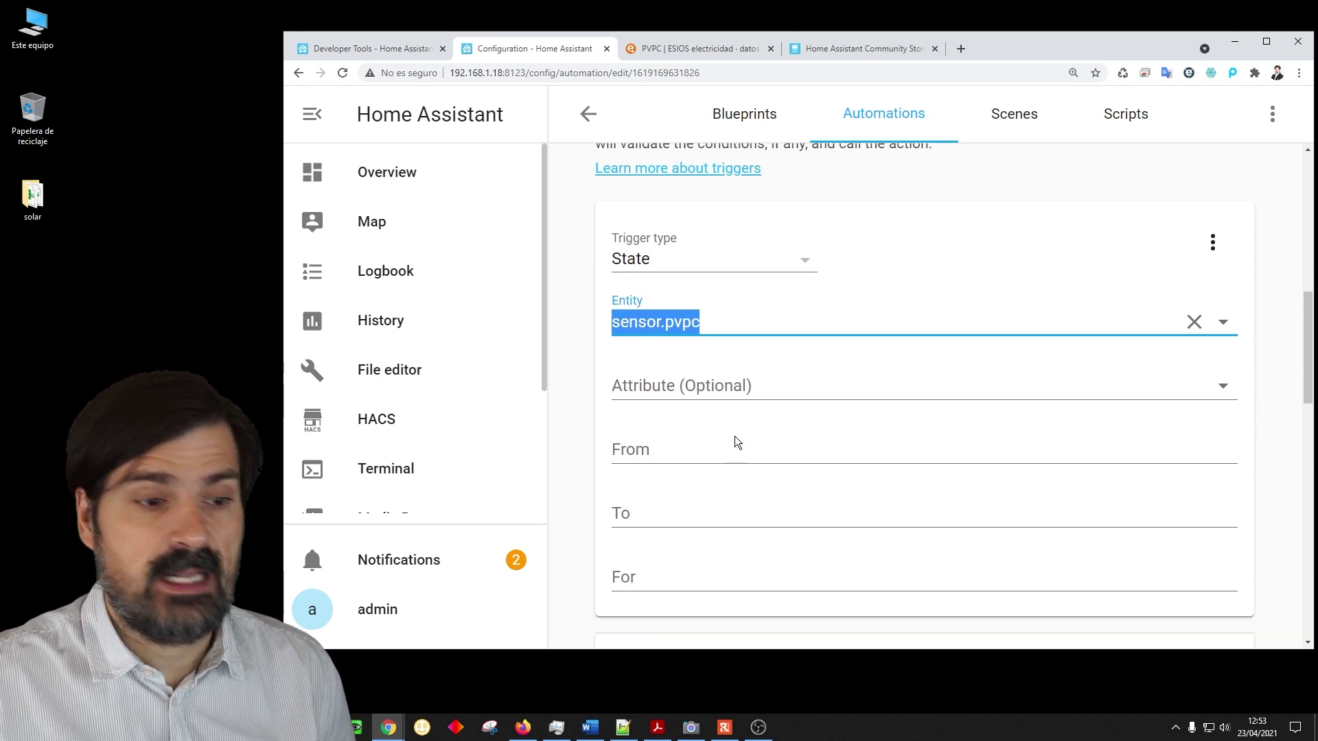
scroll(734, 435, "down", 9)
left_click(911, 599)
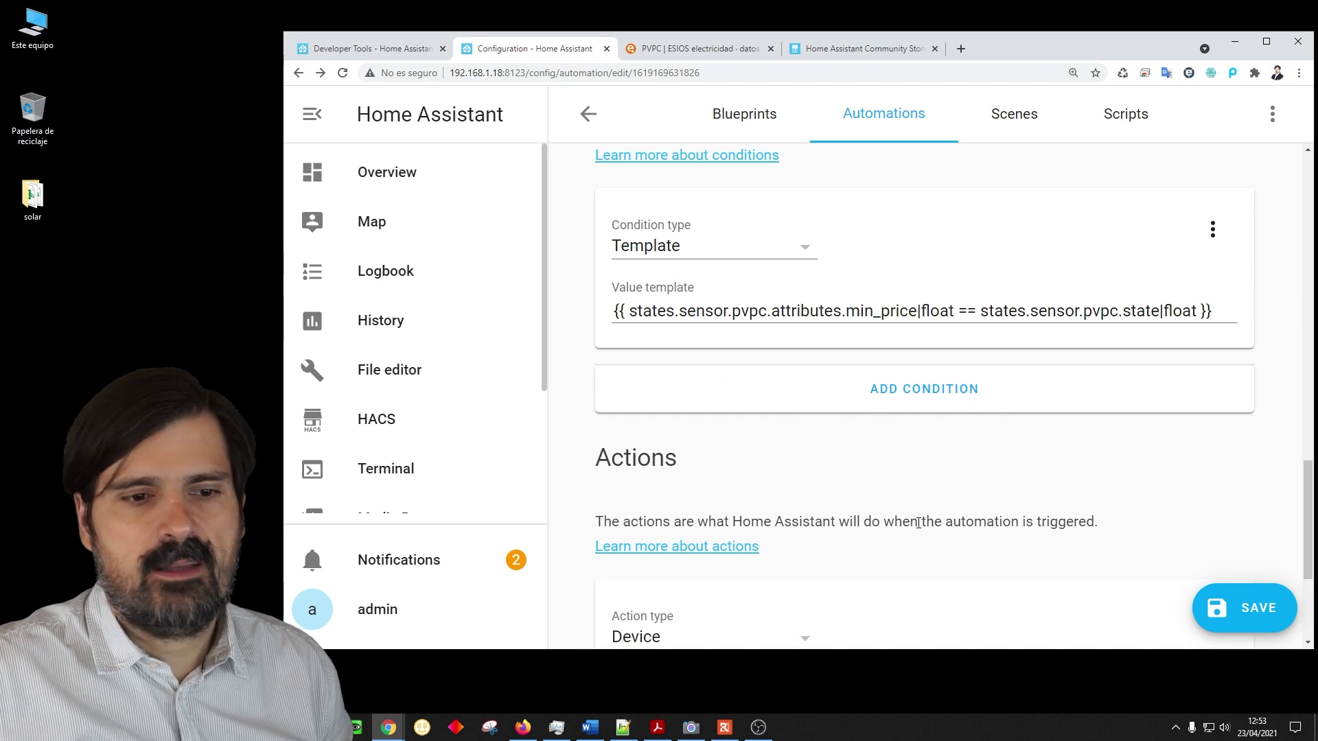
scroll(914, 583, "down", 4)
left_click(696, 402)
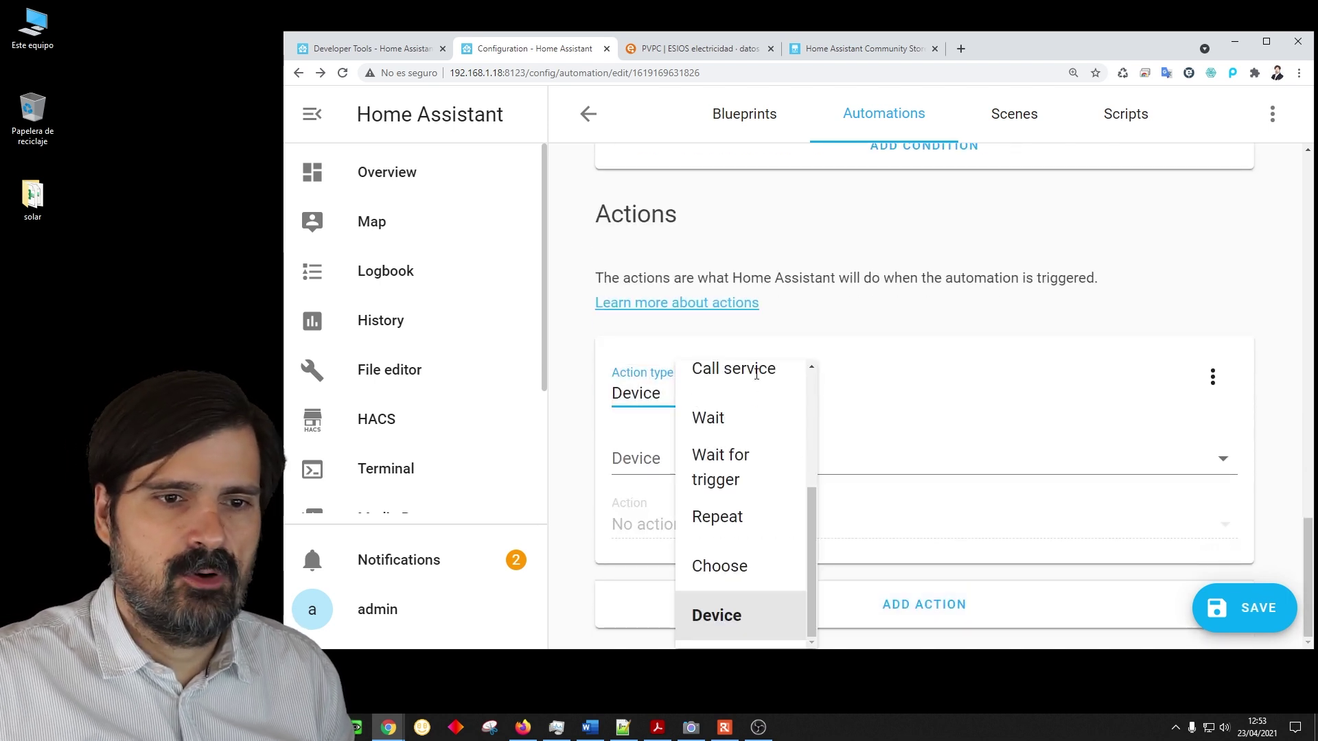
left_click(729, 367)
- Choose the mobile_app_sm_g950f notification service and enable its message and title with 'Arranco termo' in both
left_click(664, 483)
type("notif")
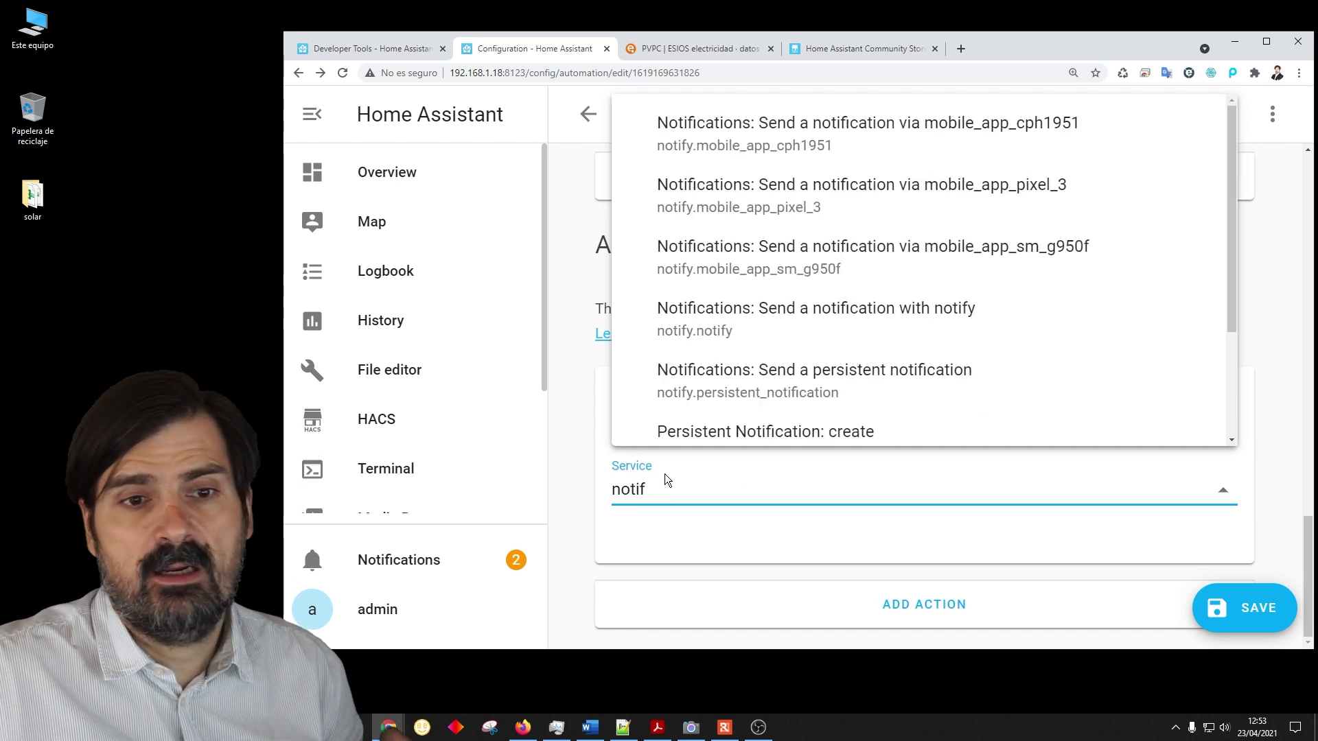
left_click(749, 259)
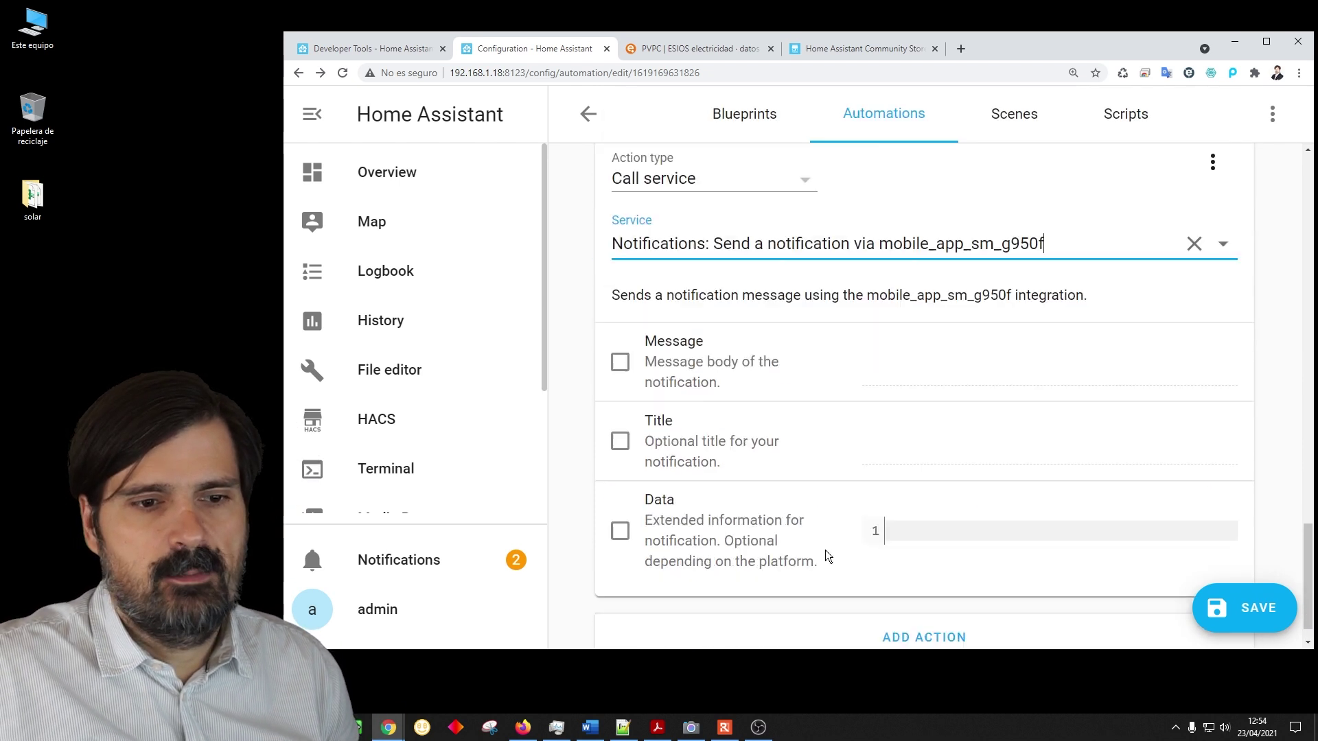
left_click(619, 333)
left_click(621, 413)
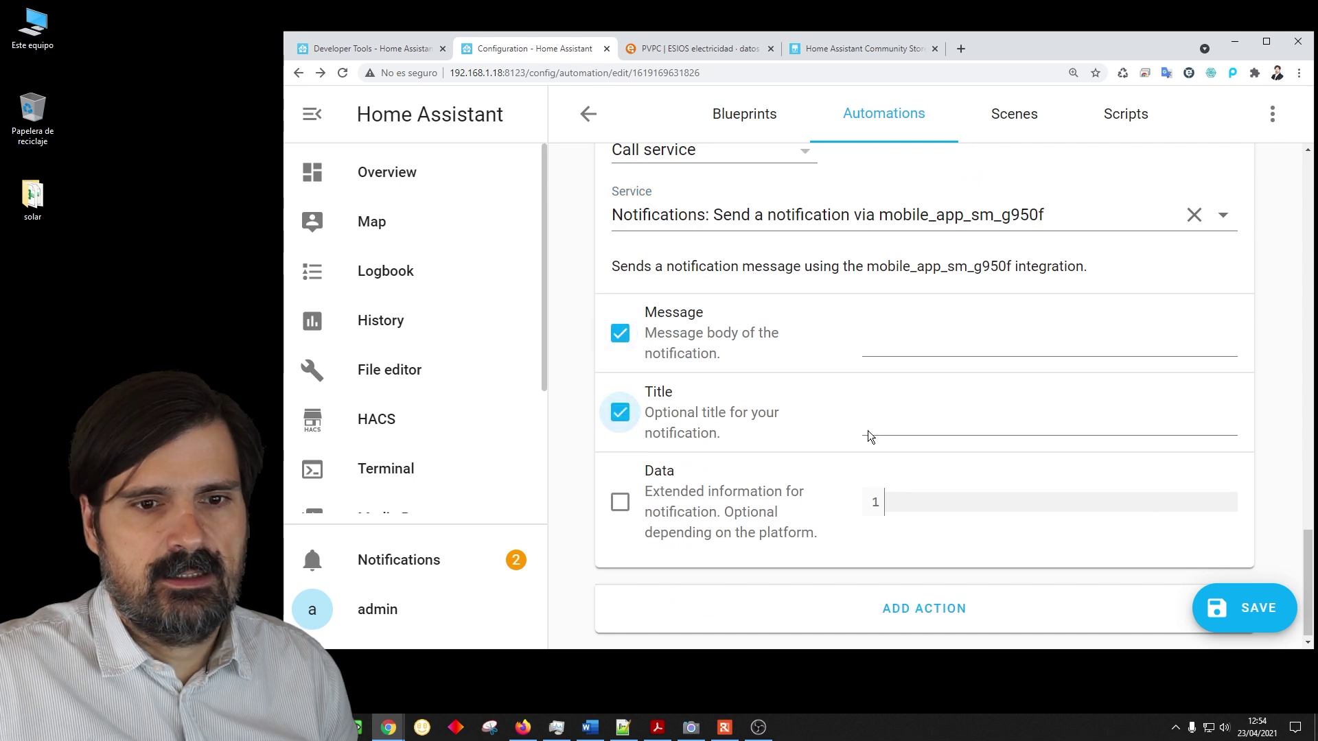
left_click(883, 424)
type("An")
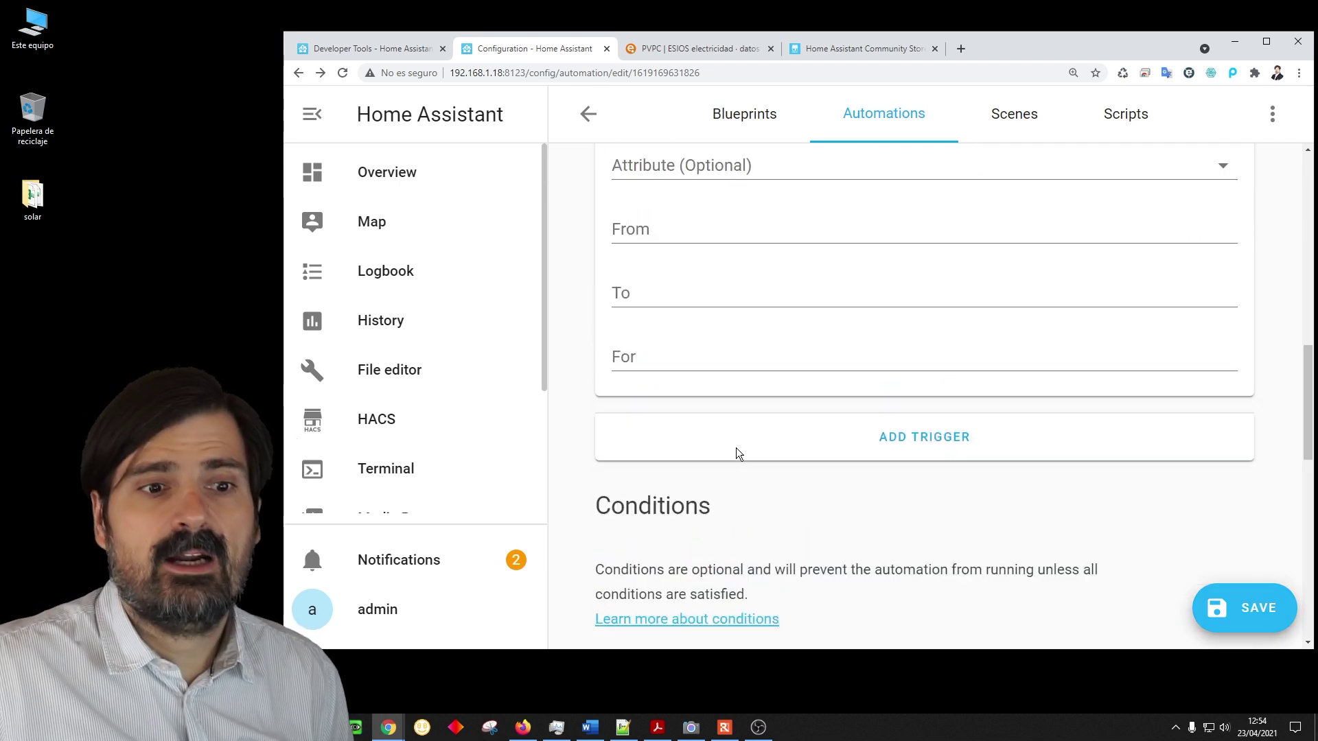
- Review the automation's state trigger on sensor.pvpc and the message and title of its notification action
scroll(737, 448, "up", 7)
scroll(737, 449, "down", 3)
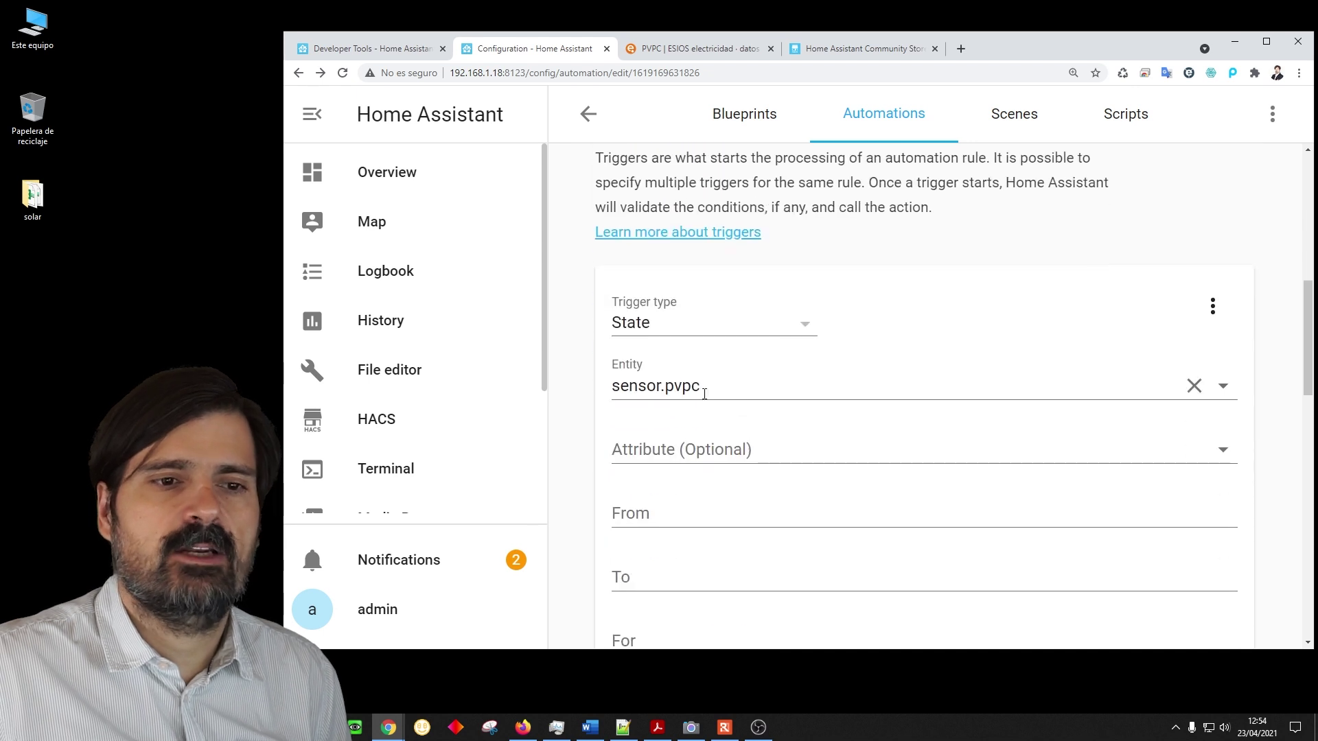
scroll(711, 335, "up", 2)
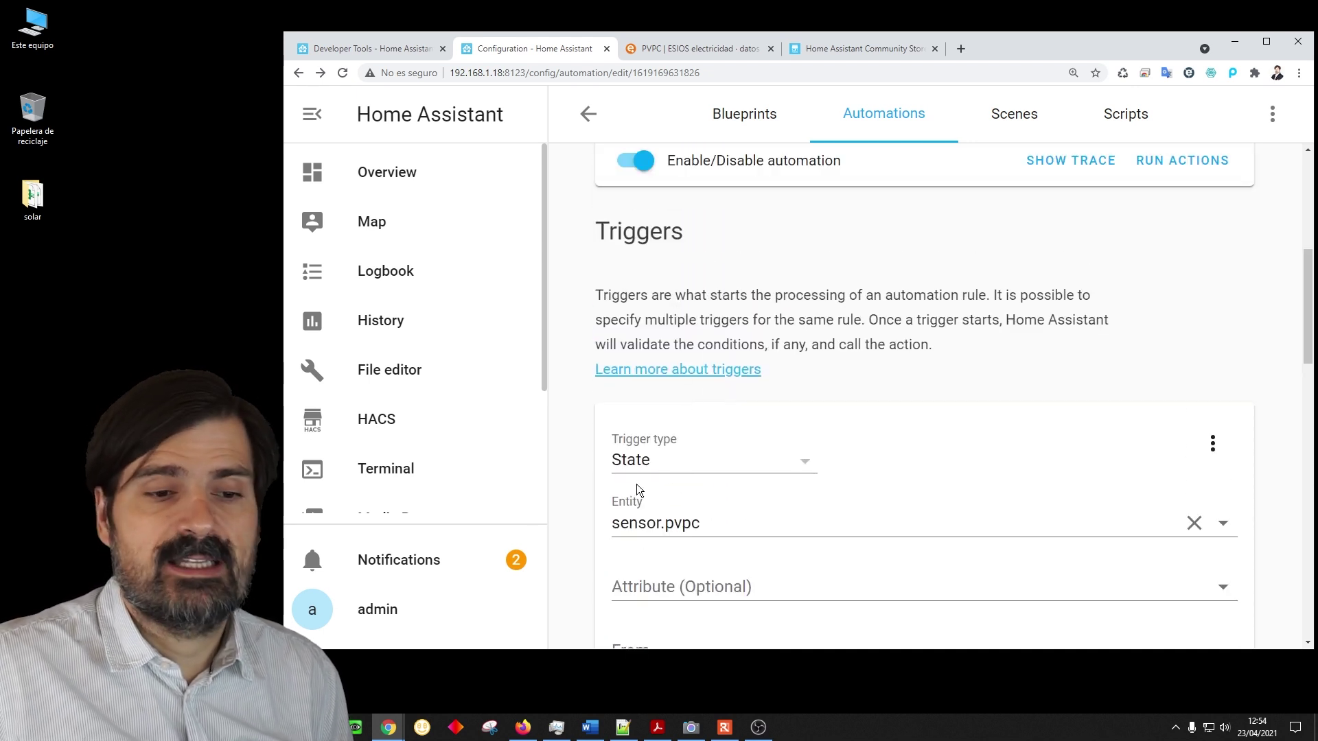
scroll(715, 530, "down", 15)
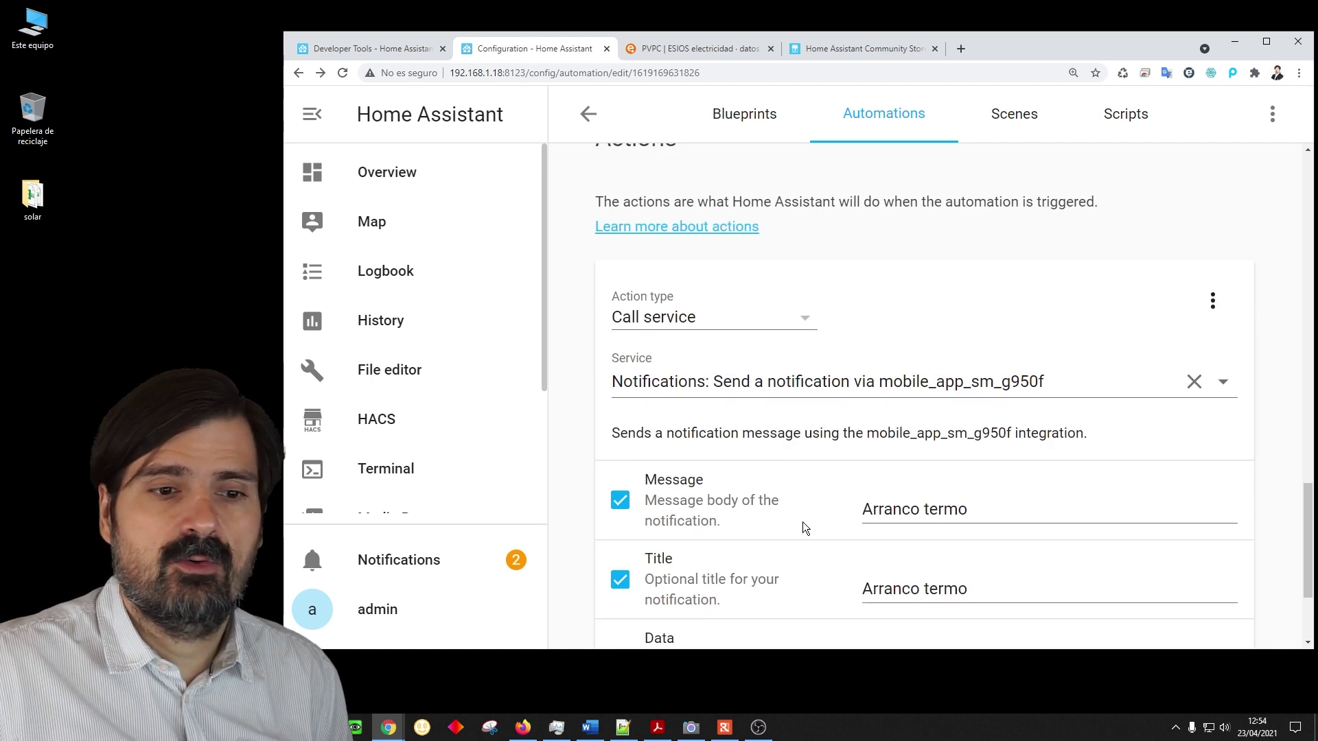
scroll(808, 294, "down", 3)
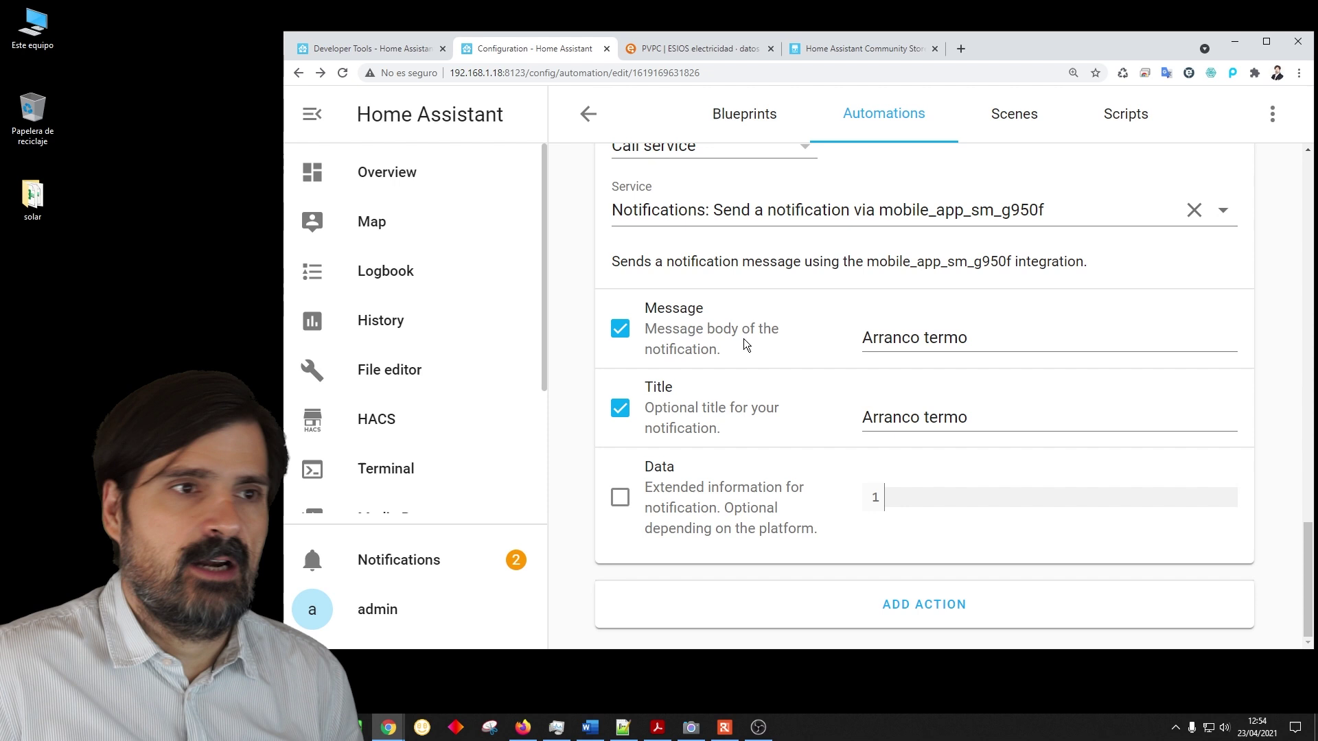
- Filter the current entities in the developer tools by 'pvpc'
left_click(391, 52)
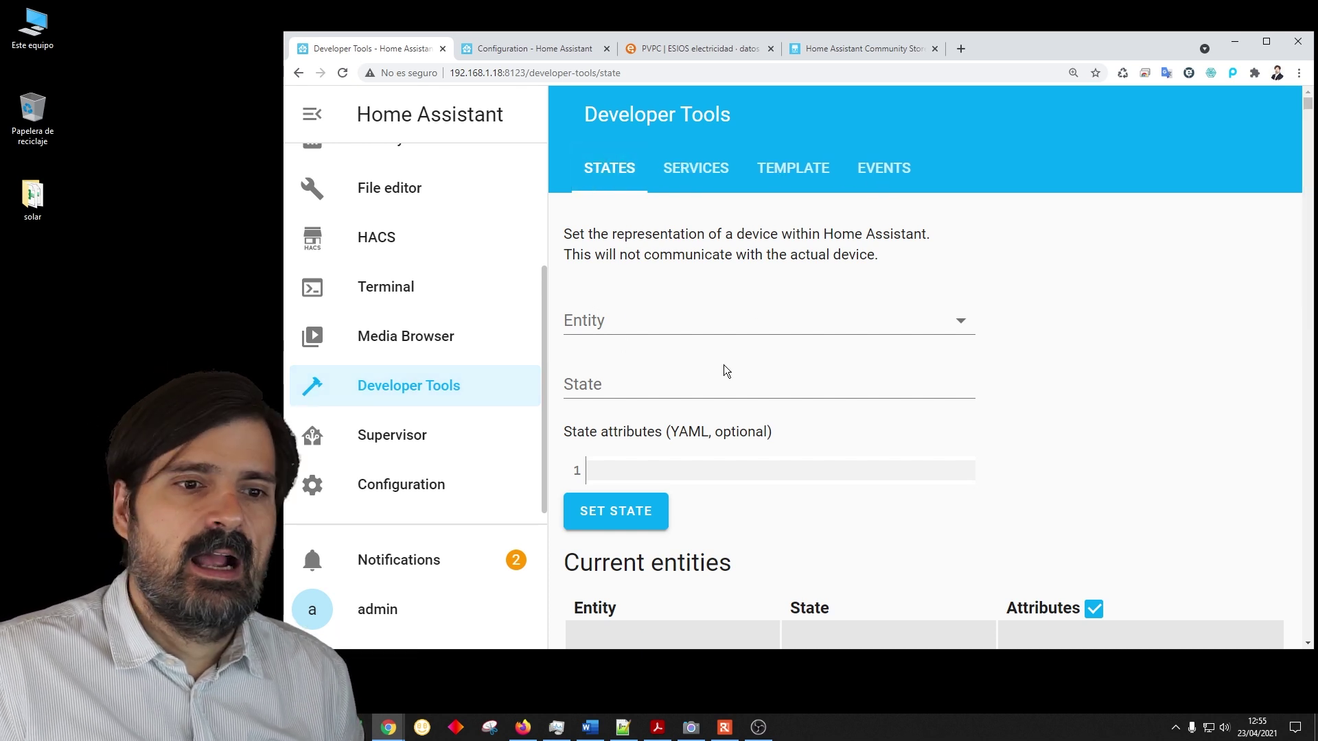
scroll(723, 370, "down", 5)
left_click(708, 385)
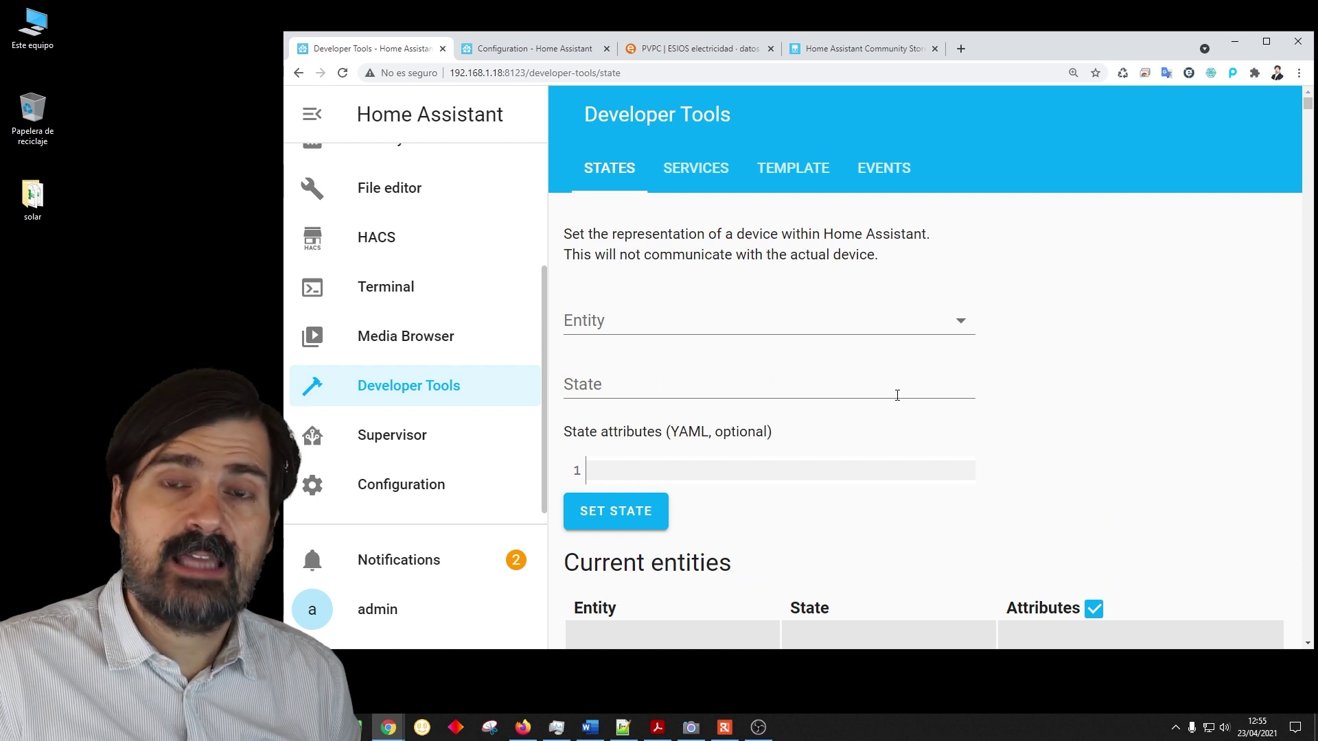
scroll(824, 422, "down", 3)
scroll(723, 354, "down", 15)
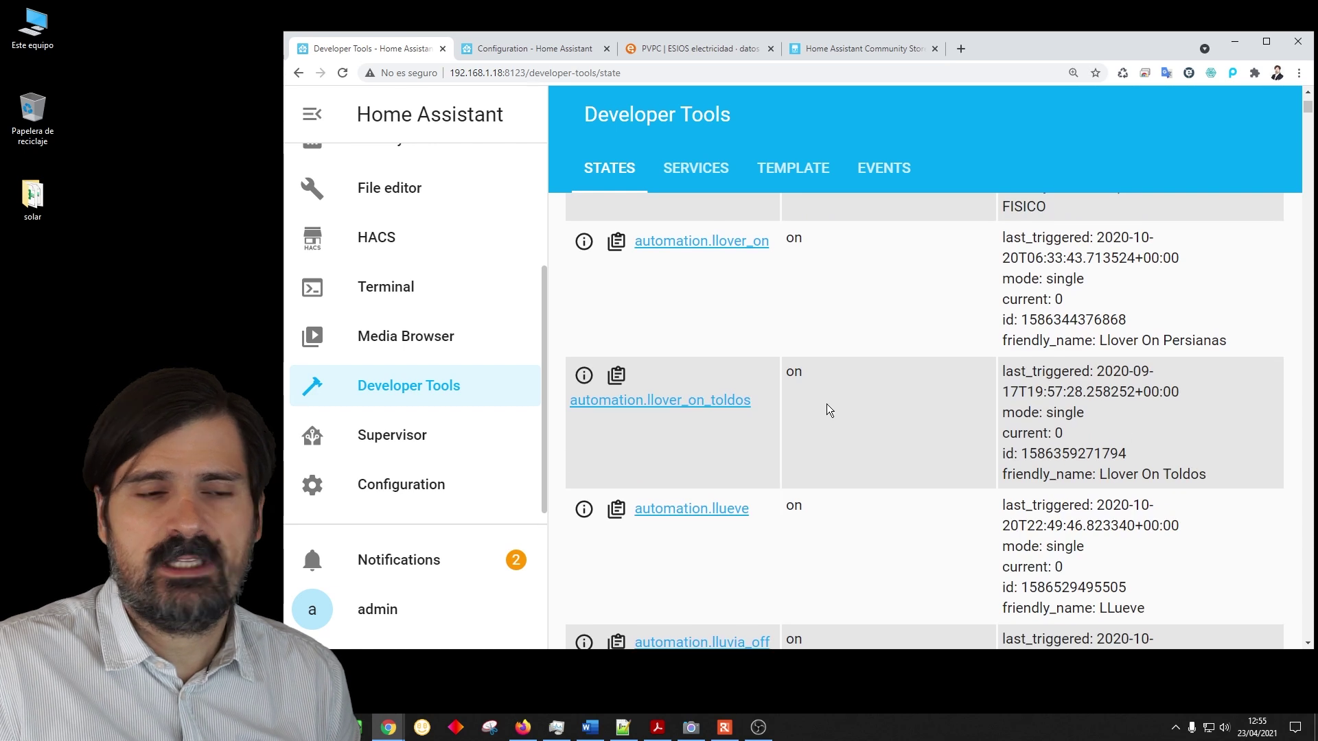
scroll(828, 409, "up", 18)
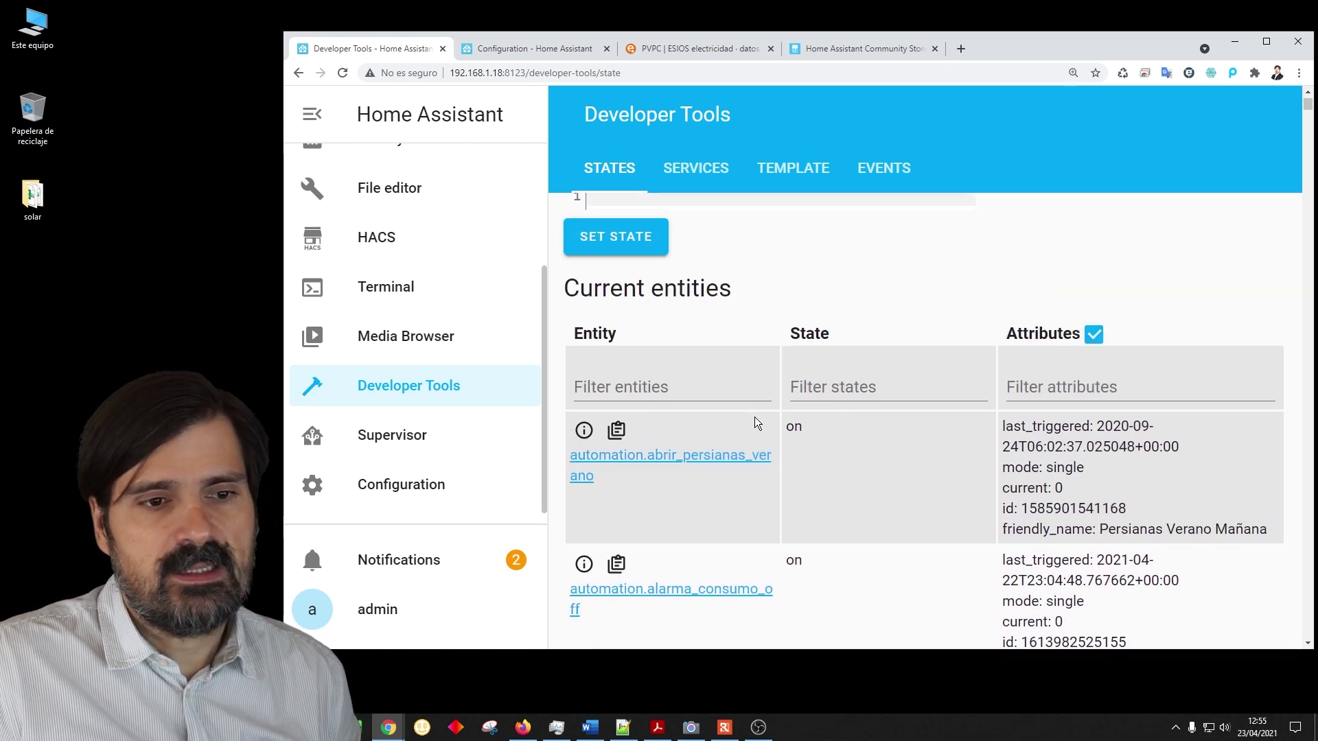
scroll(713, 431, "up", 2)
left_click(607, 530)
type("pvpc")
scroll(608, 530, "down", 3)
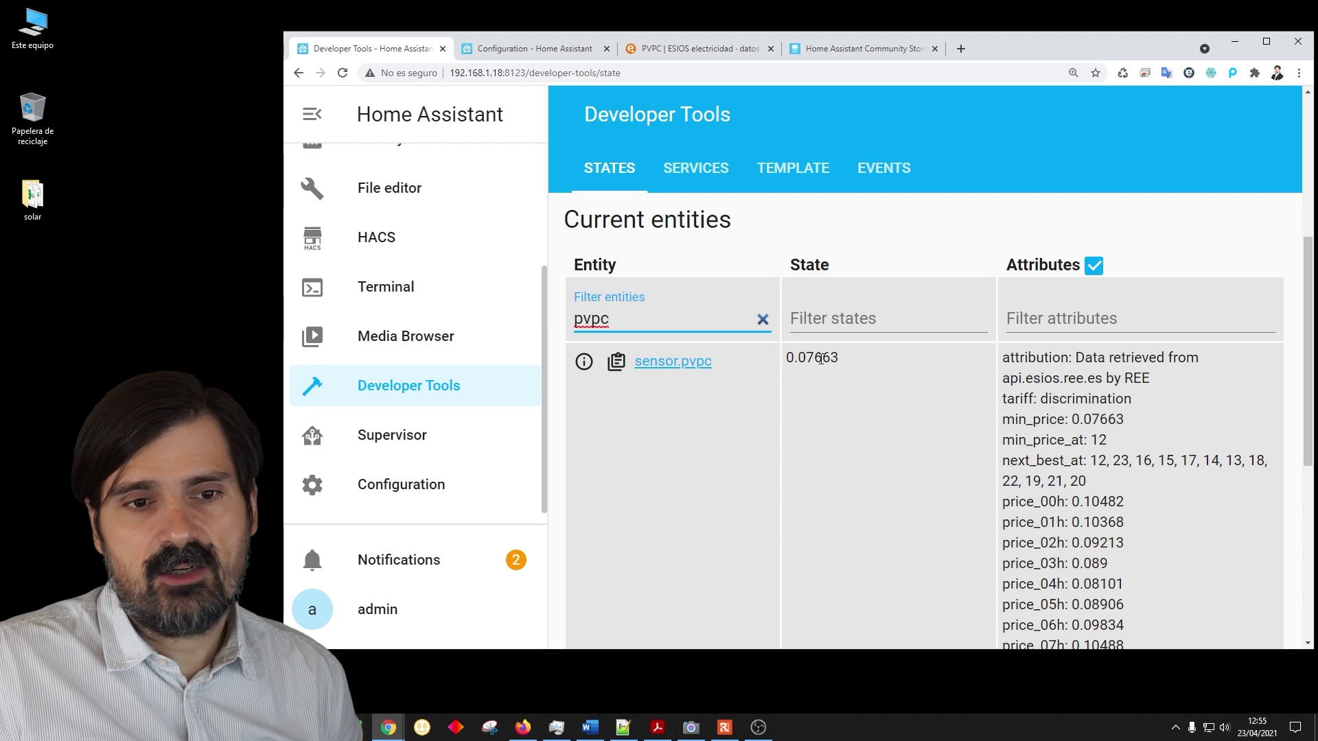
- Examine the min_price_at and min_price attributes of sensor.pvpc and their values
scroll(1074, 442, "down", 3)
scroll(1076, 412, "up", 2)
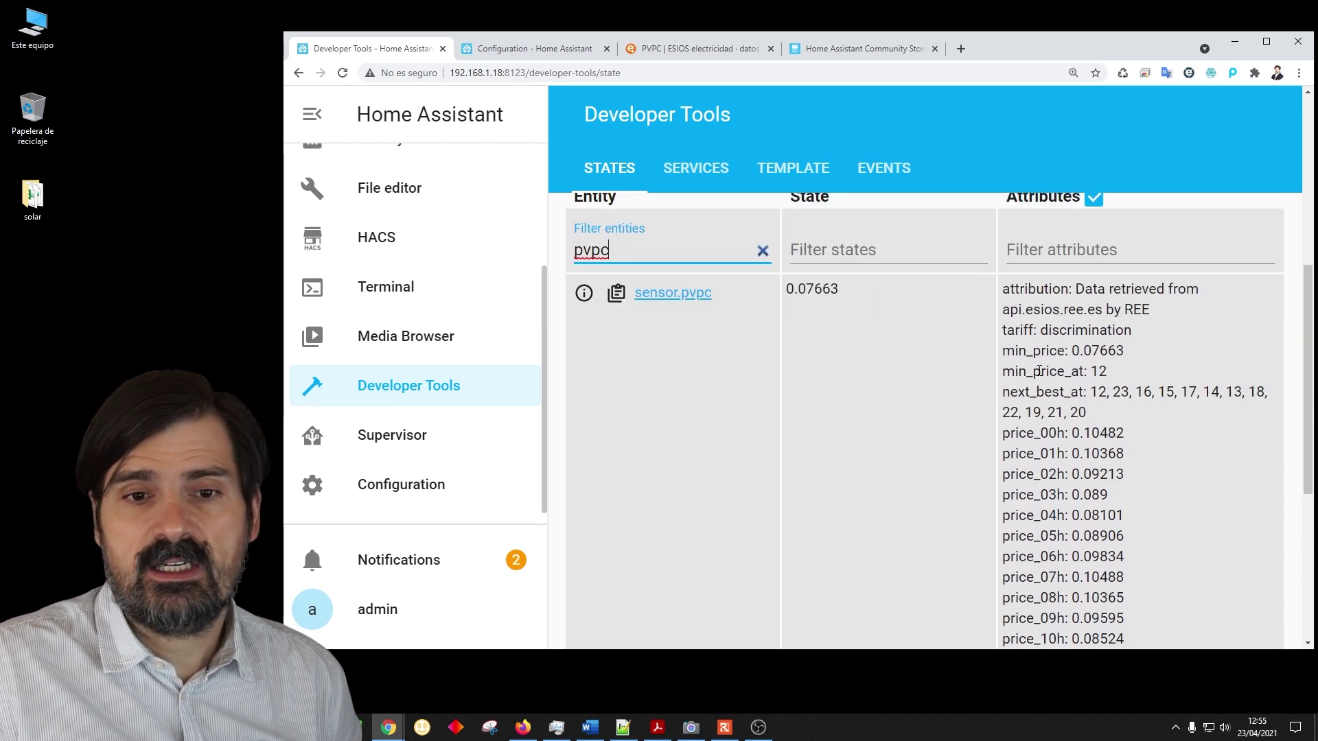
double_click(1039, 371)
double_click(1097, 371)
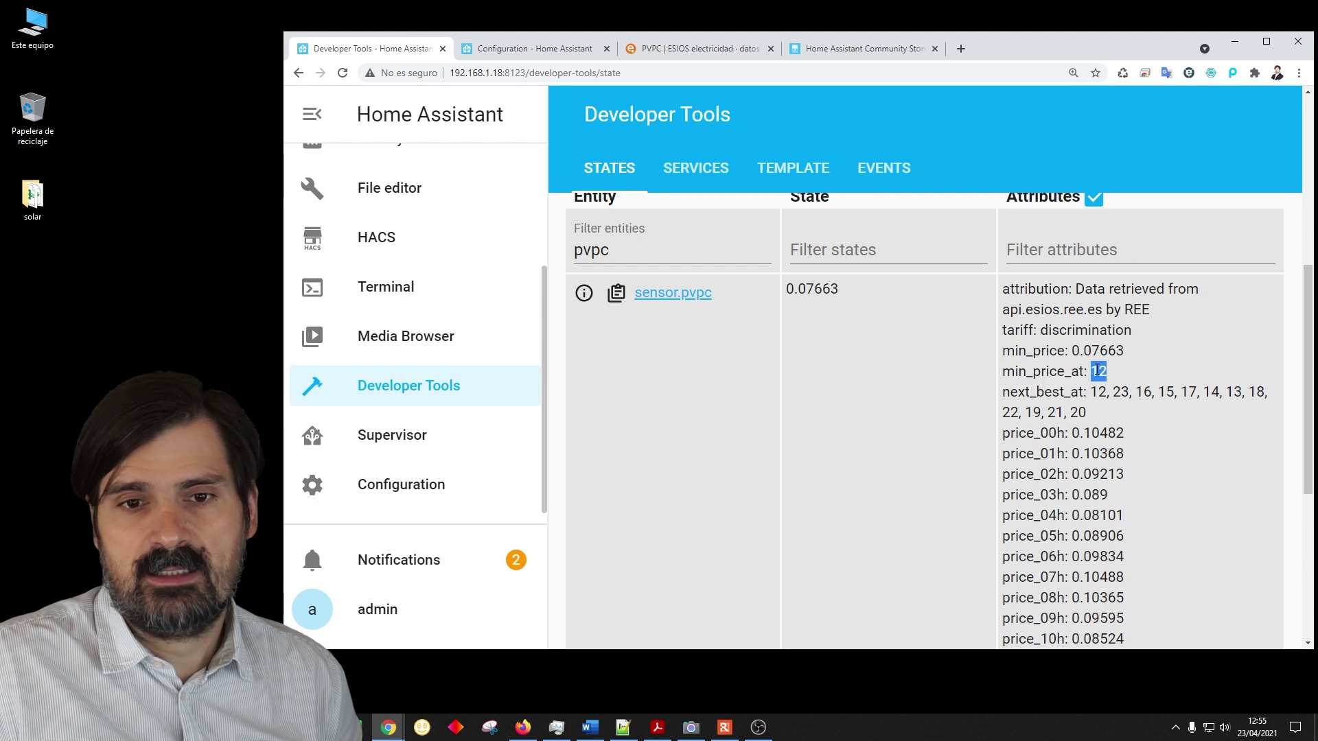
double_click(1029, 352)
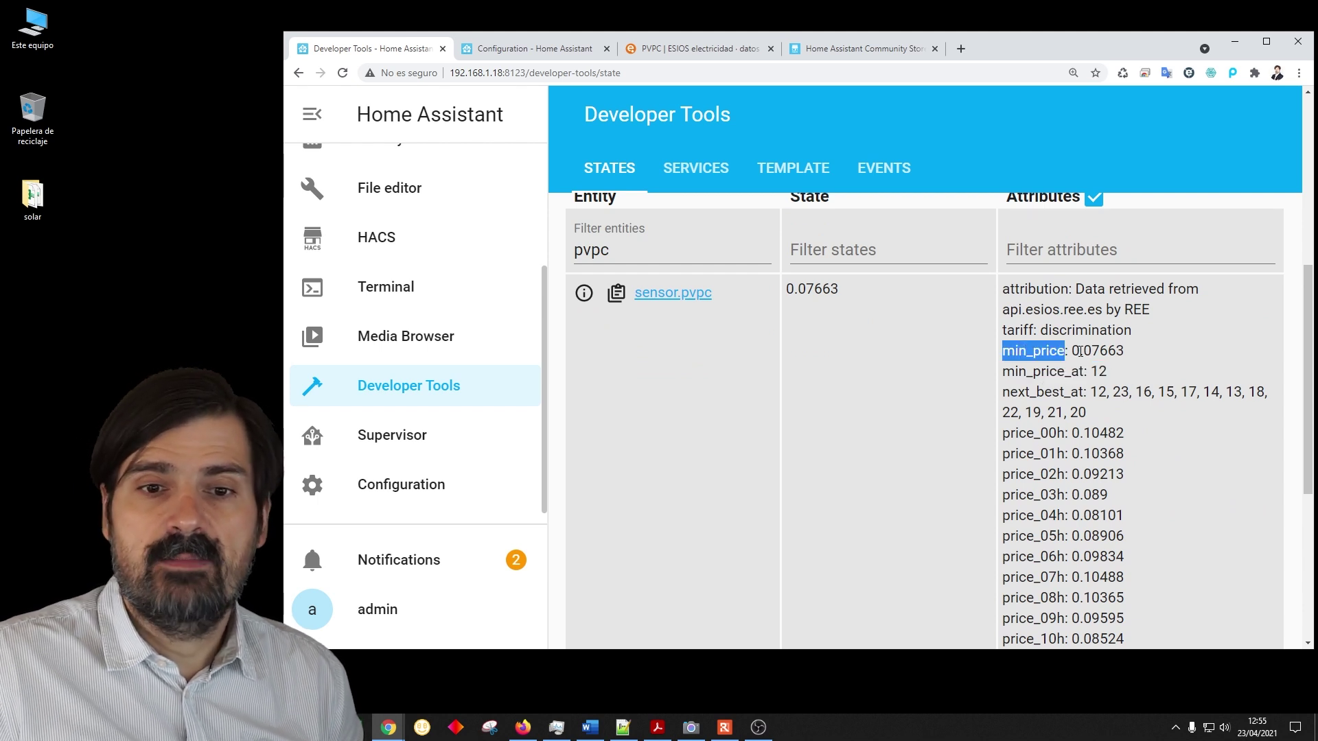
left_click_drag(1073, 350, 1125, 353)
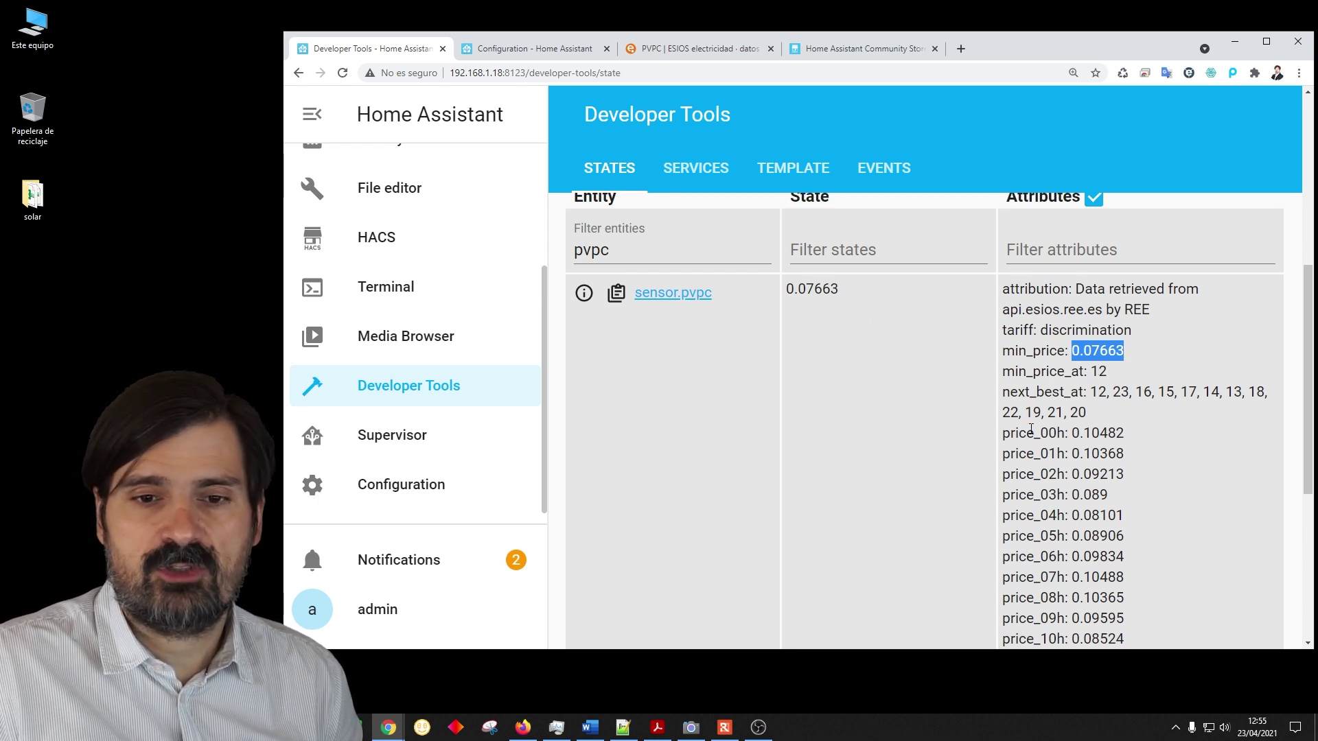
- Review the hourly price attributes of sensor.pvpc and load that sensor as the entity whose state is set
scroll(1031, 429, "down", 3)
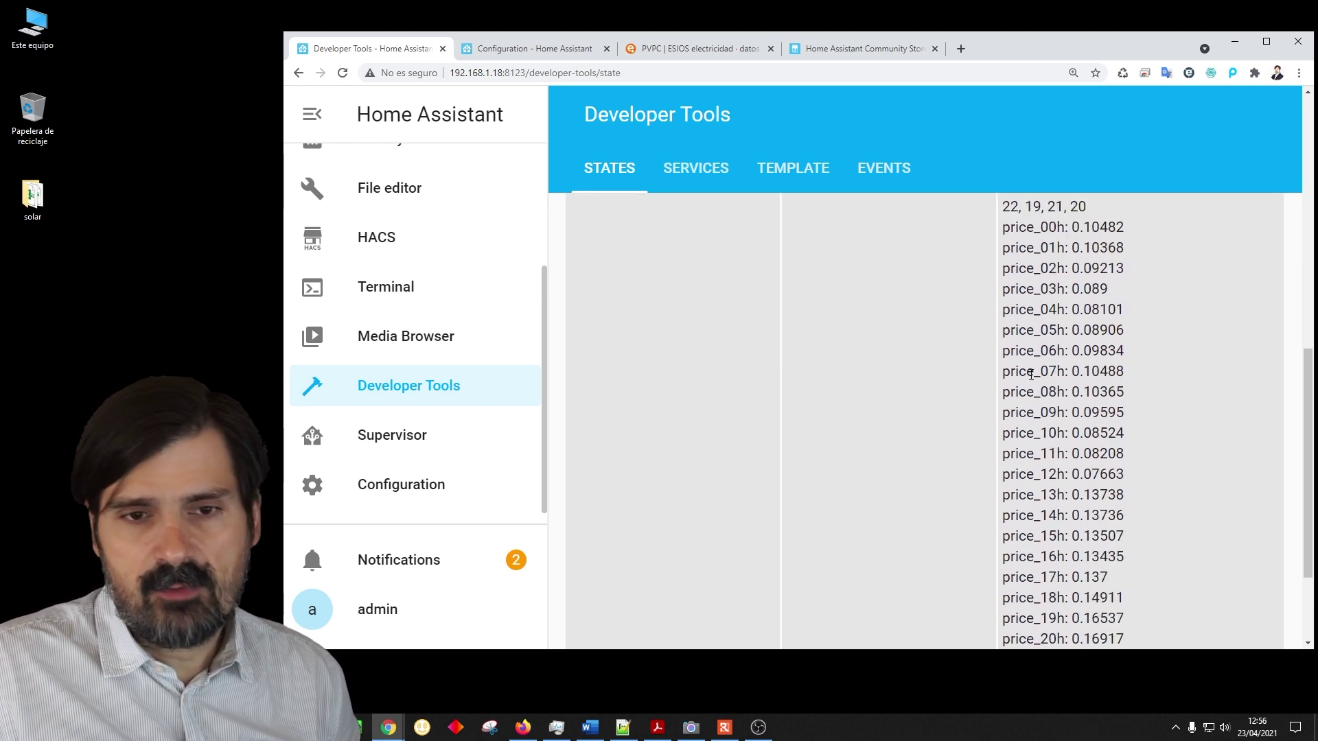
scroll(1050, 453, "down", 2)
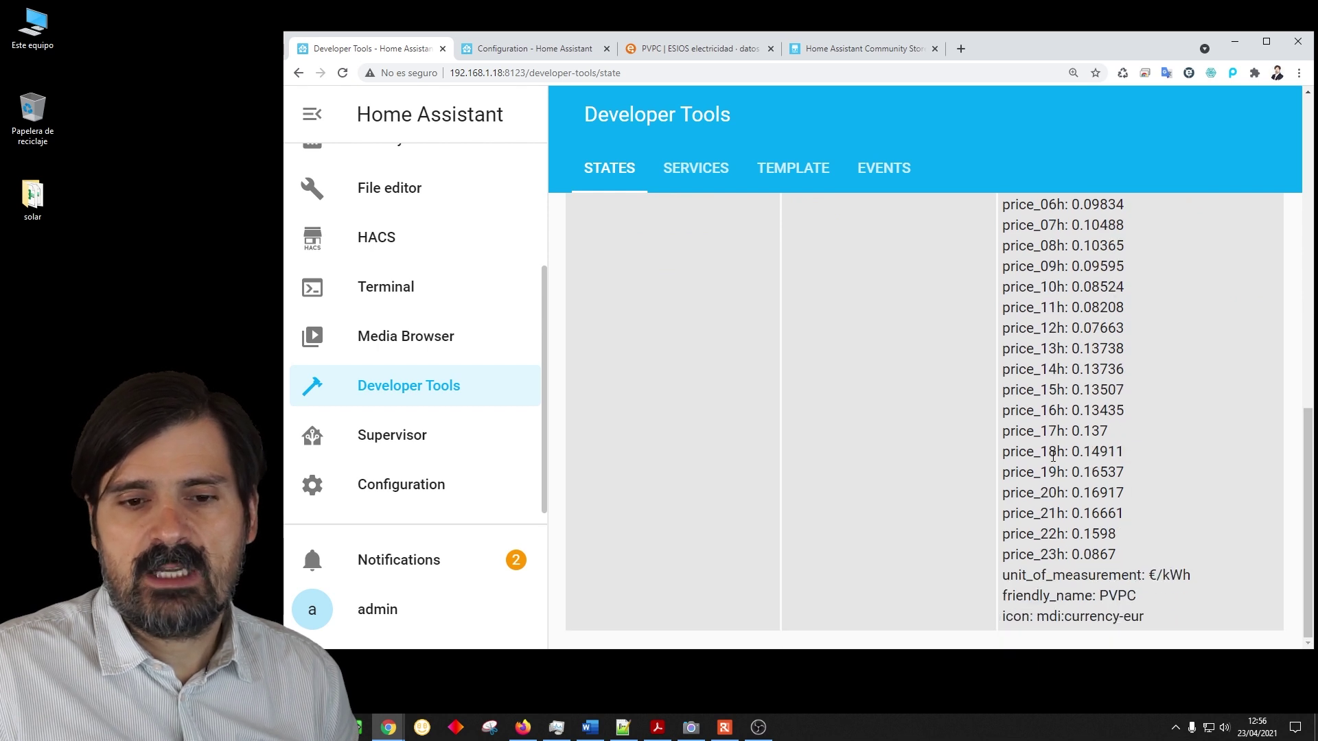
scroll(1053, 457, "up", 10)
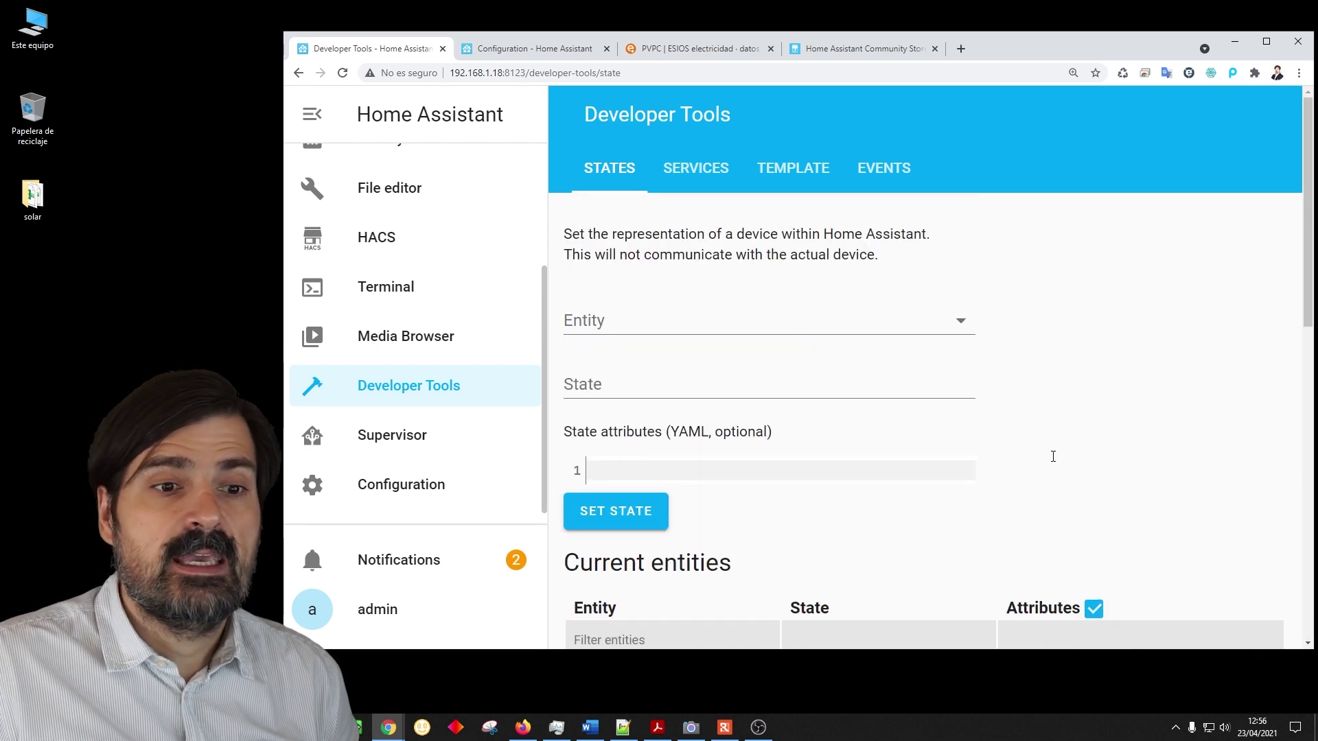
left_click(606, 318)
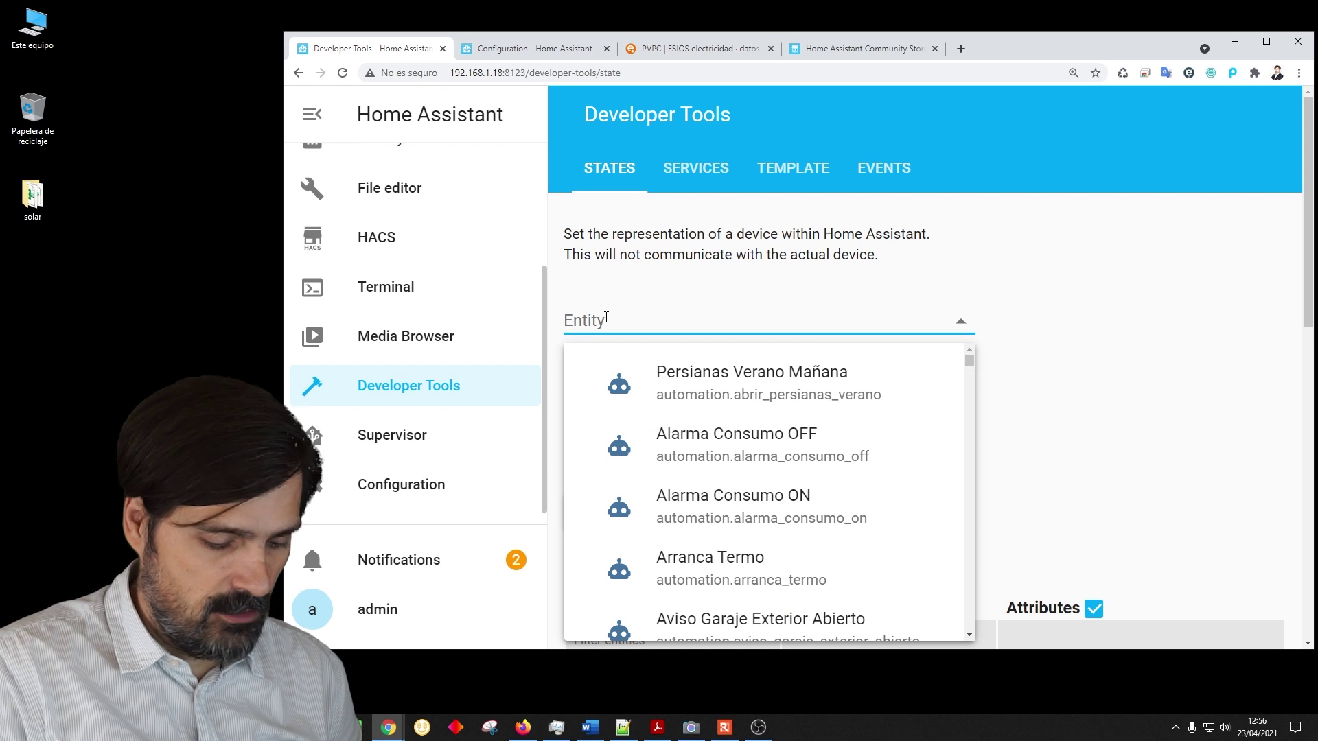
type("pvpc")
left_click(686, 377)
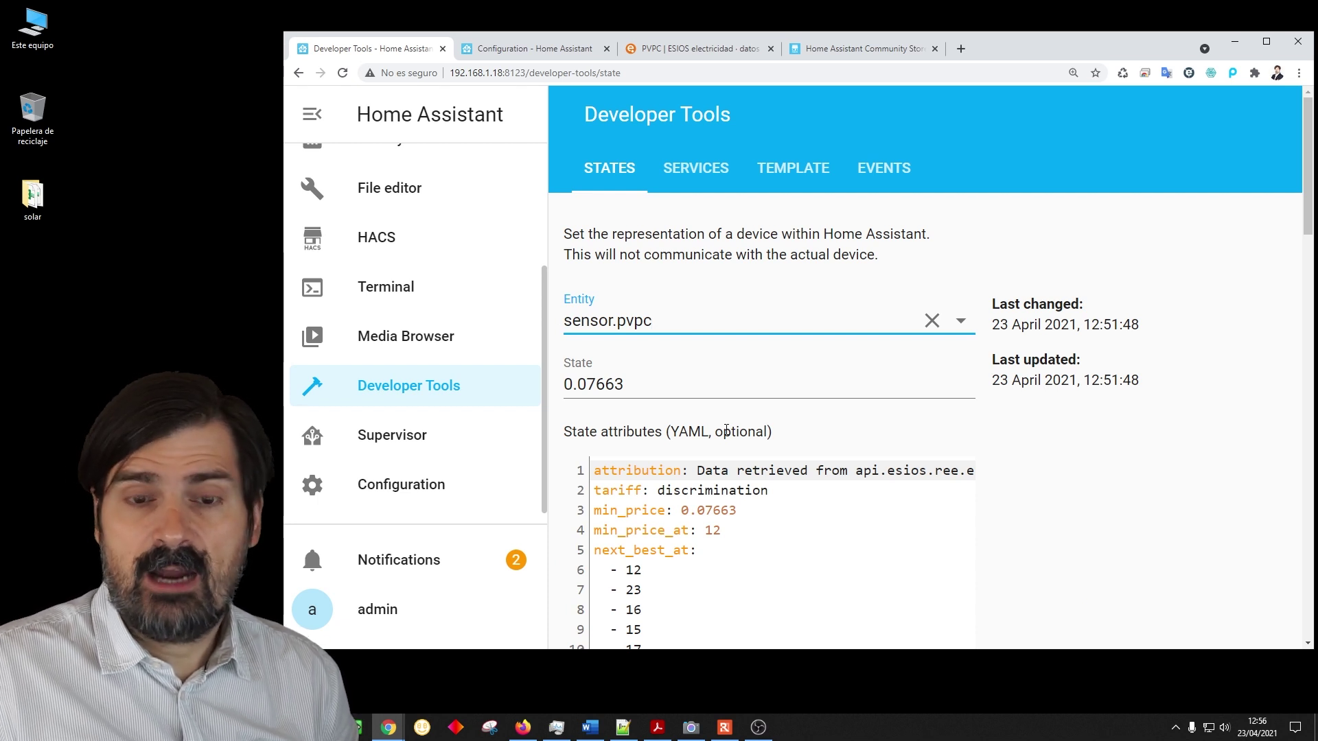
- Override the state of sensor.pvpc with 0.07668 and apply it
triple_click(660, 321)
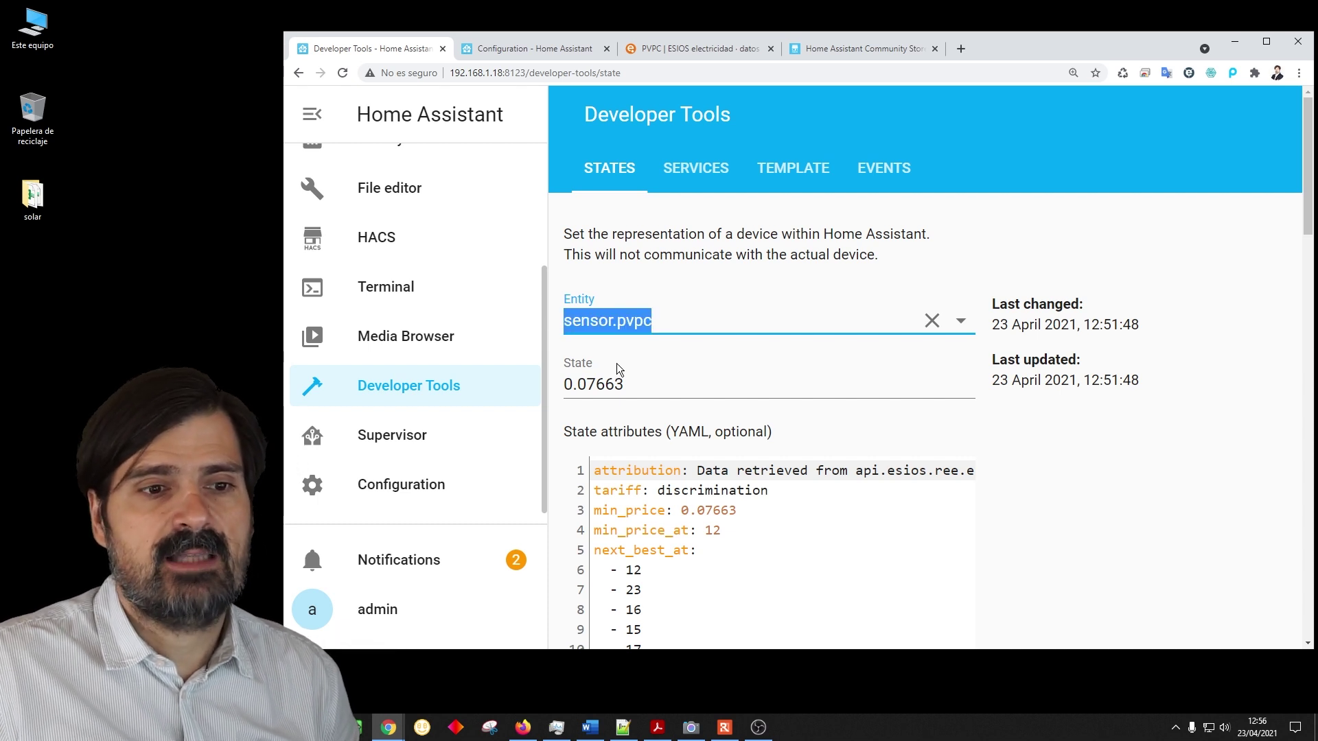
left_click_drag(624, 385, 575, 381)
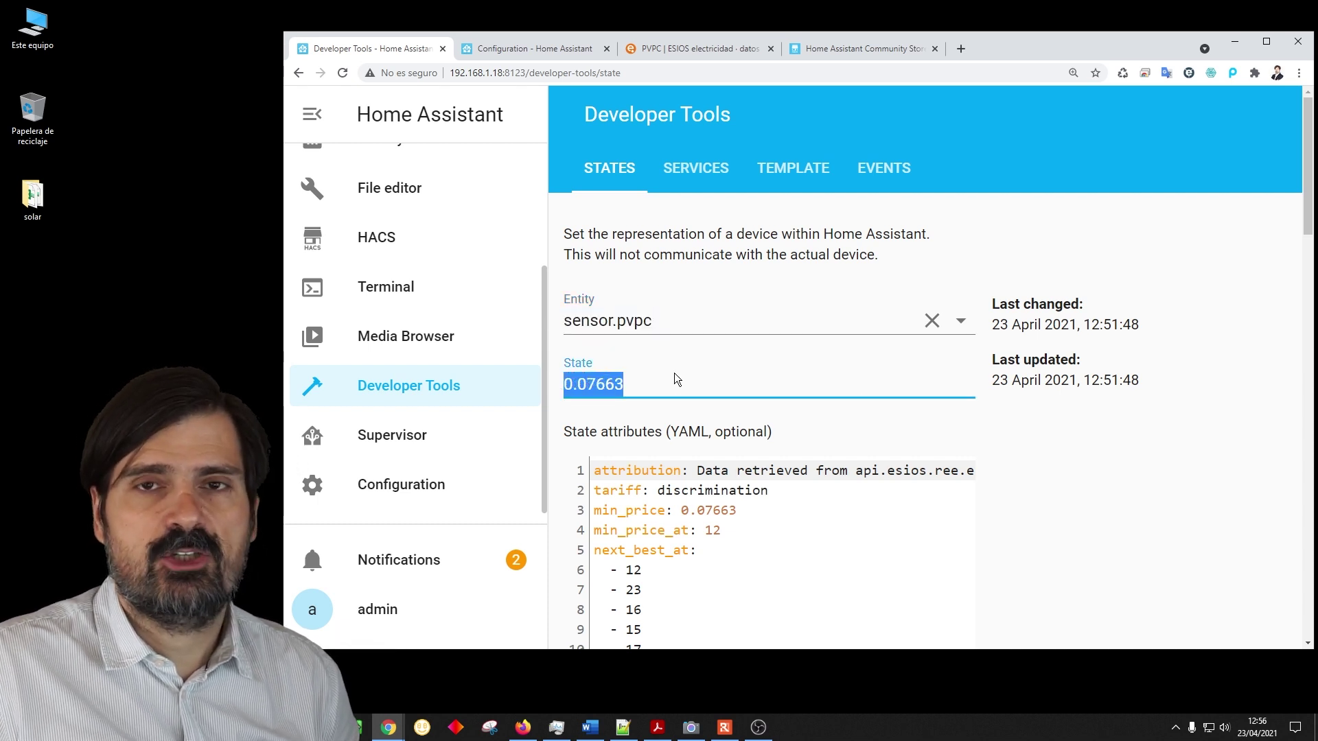
left_click(644, 381)
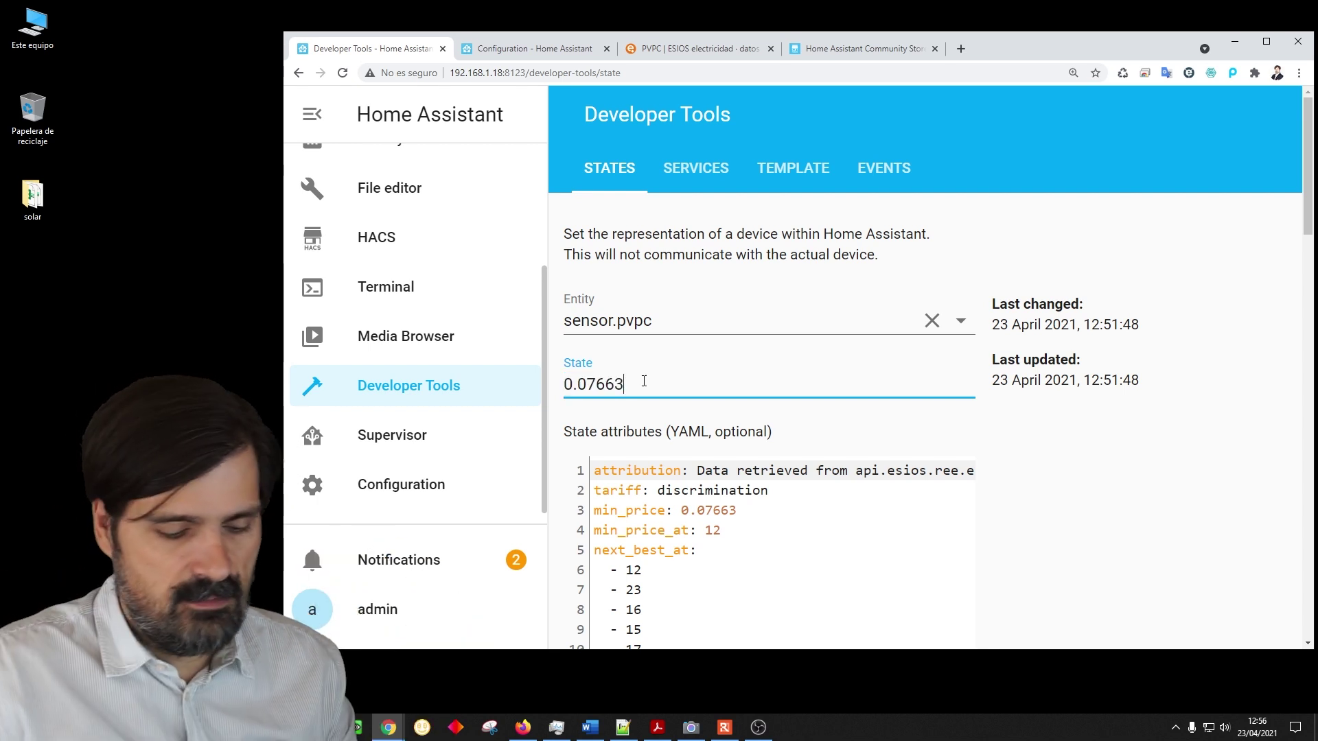
scroll(644, 381, "down", 12)
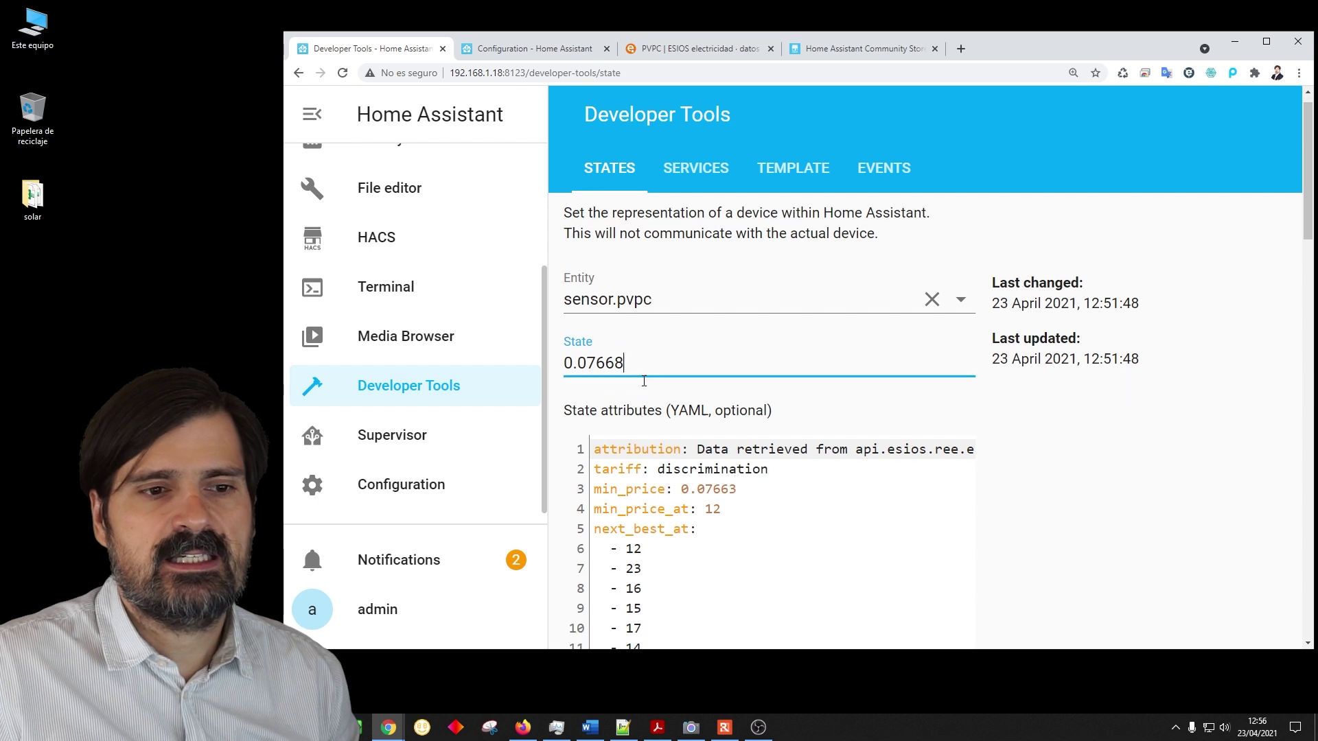
left_click(630, 446)
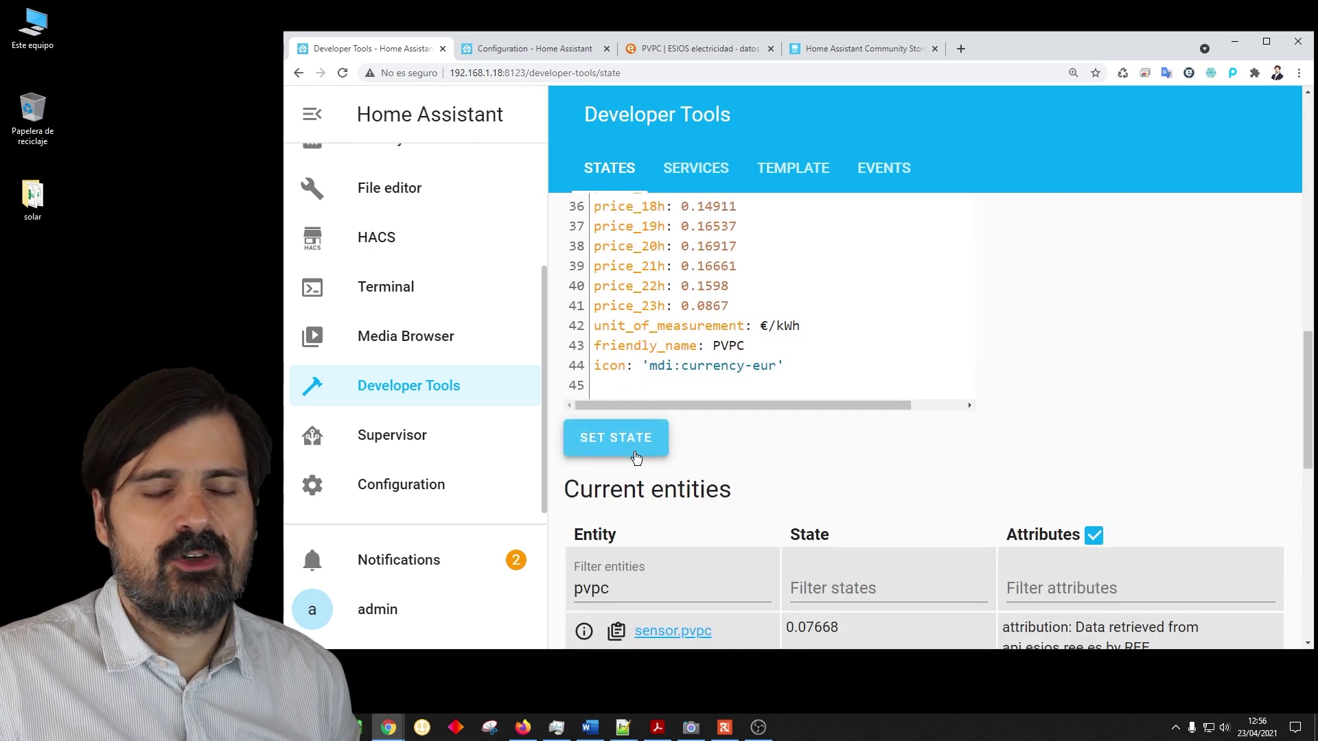
scroll(675, 317, "up", 7)
scroll(675, 317, "up", 7)
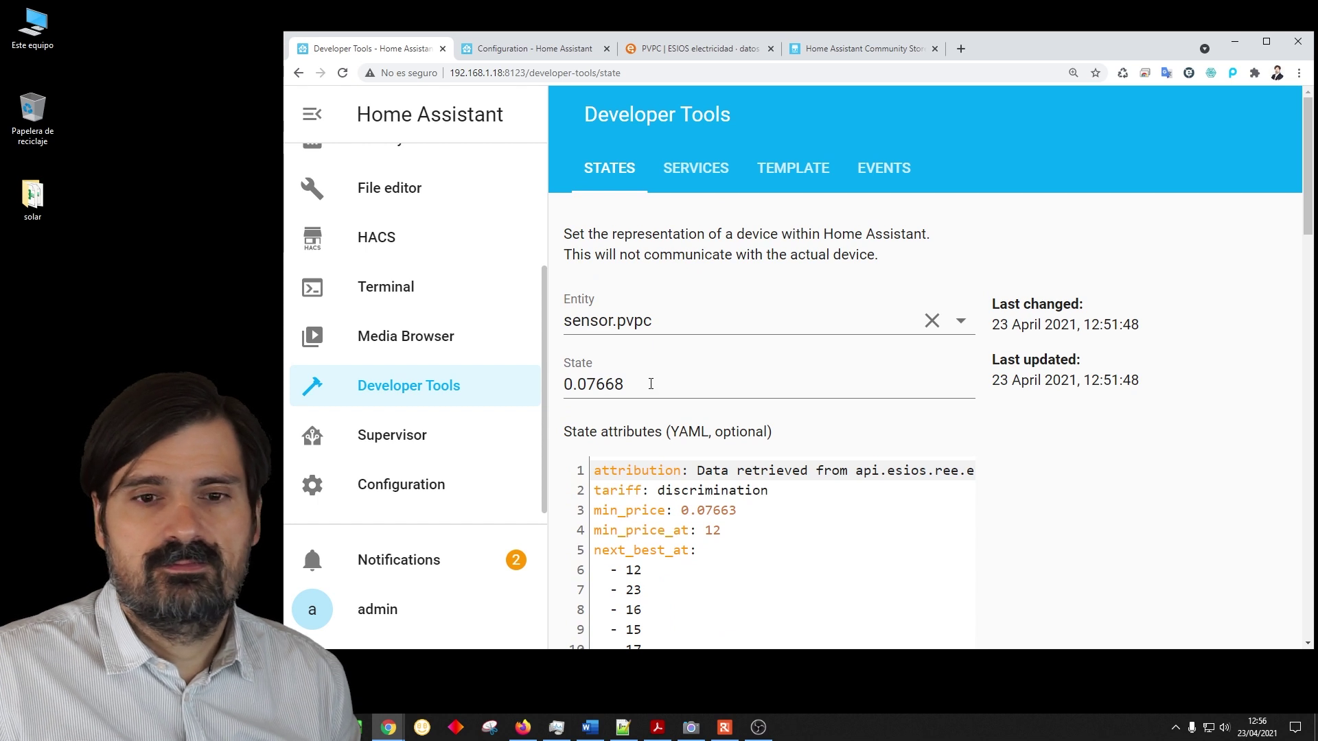
- Check the state of sensor.pvpc among the current entities and review the Arranca Termo automation's state trigger
scroll(650, 384, "down", 14)
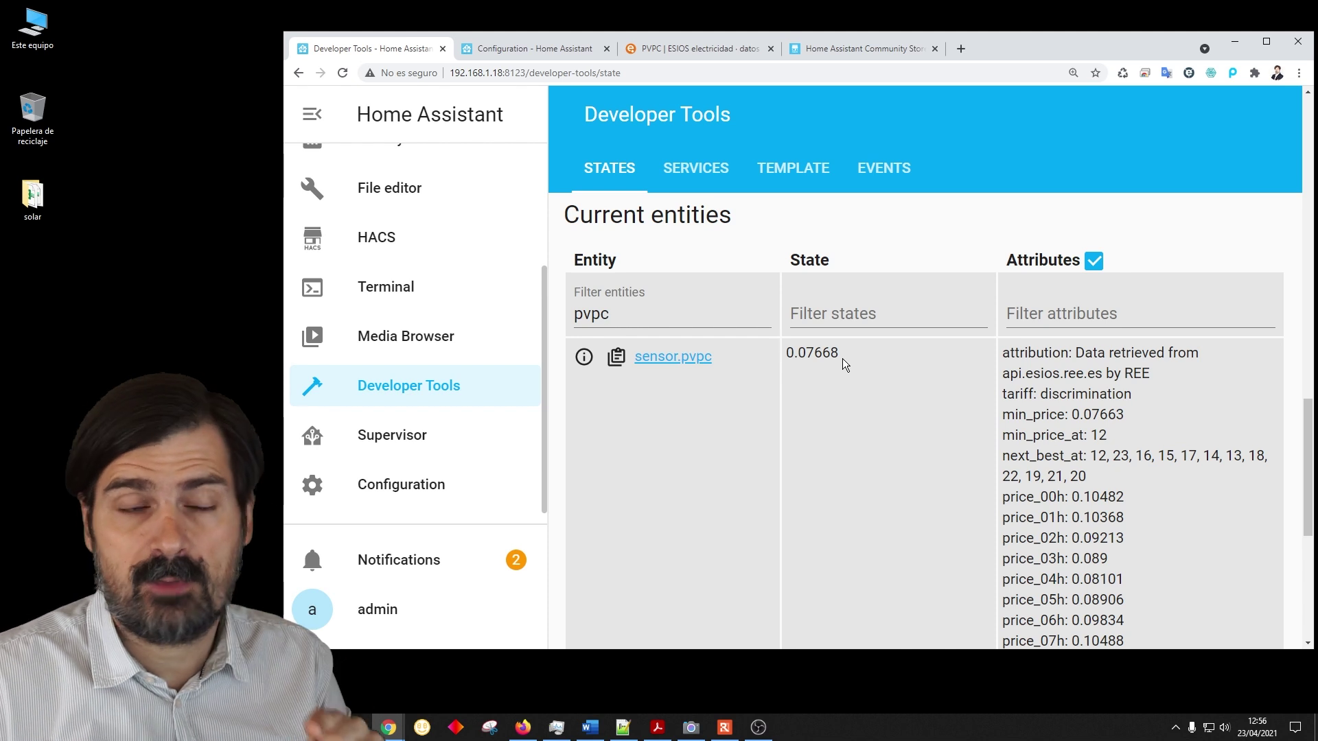
left_click(528, 49)
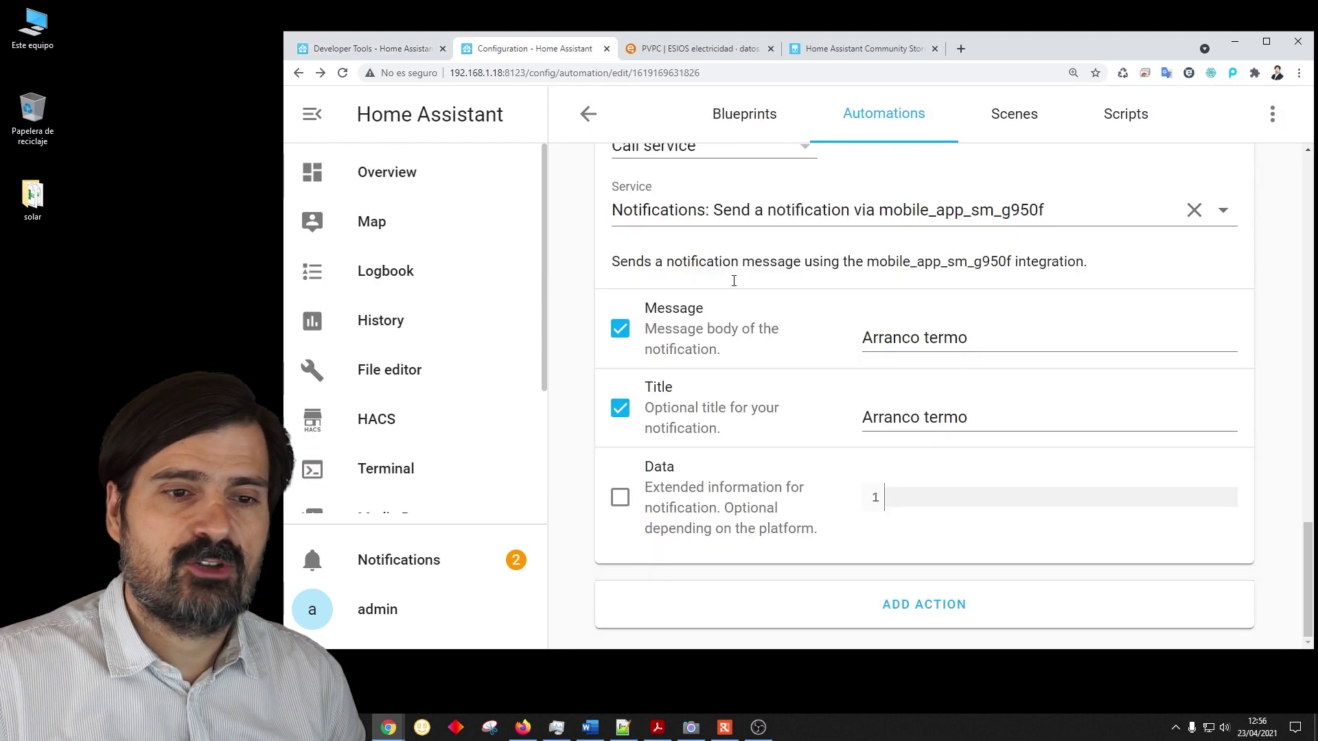
scroll(784, 365, "up", 15)
scroll(784, 366, "up", 7)
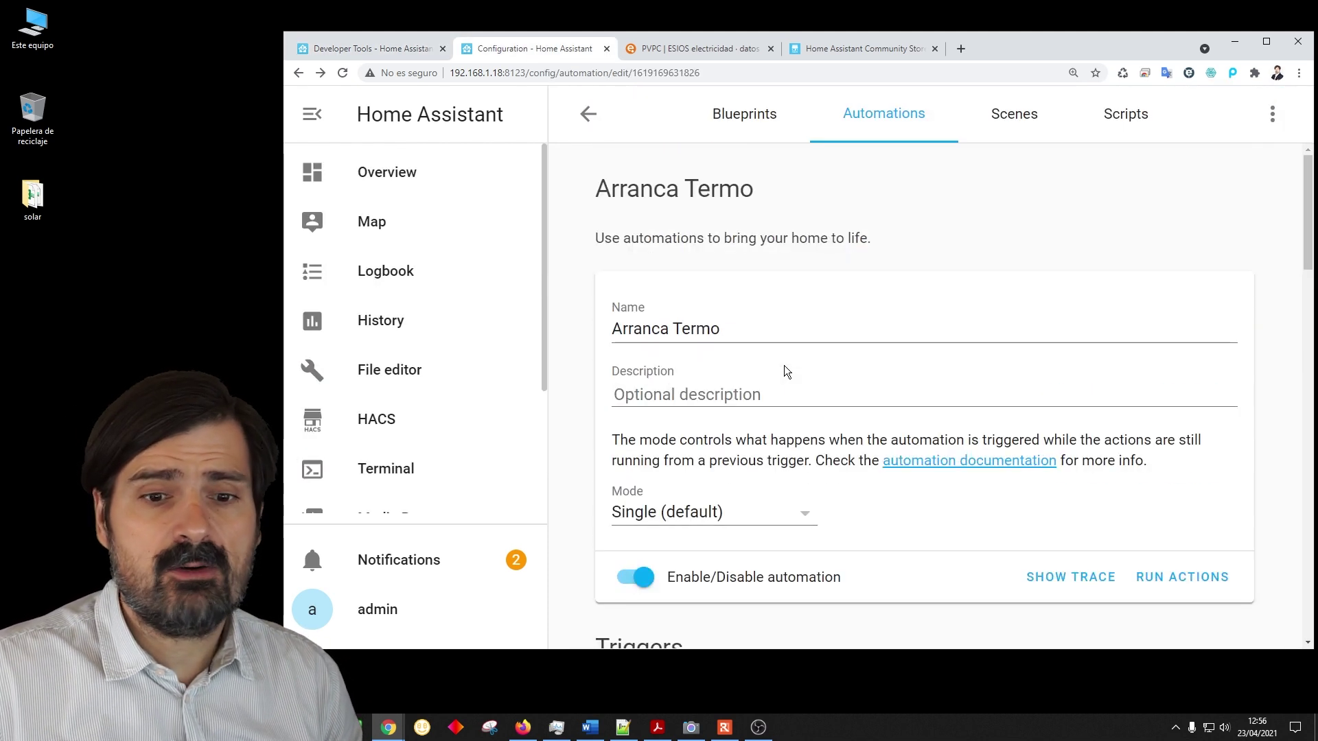
scroll(783, 365, "down", 7)
scroll(796, 547, "down", 8)
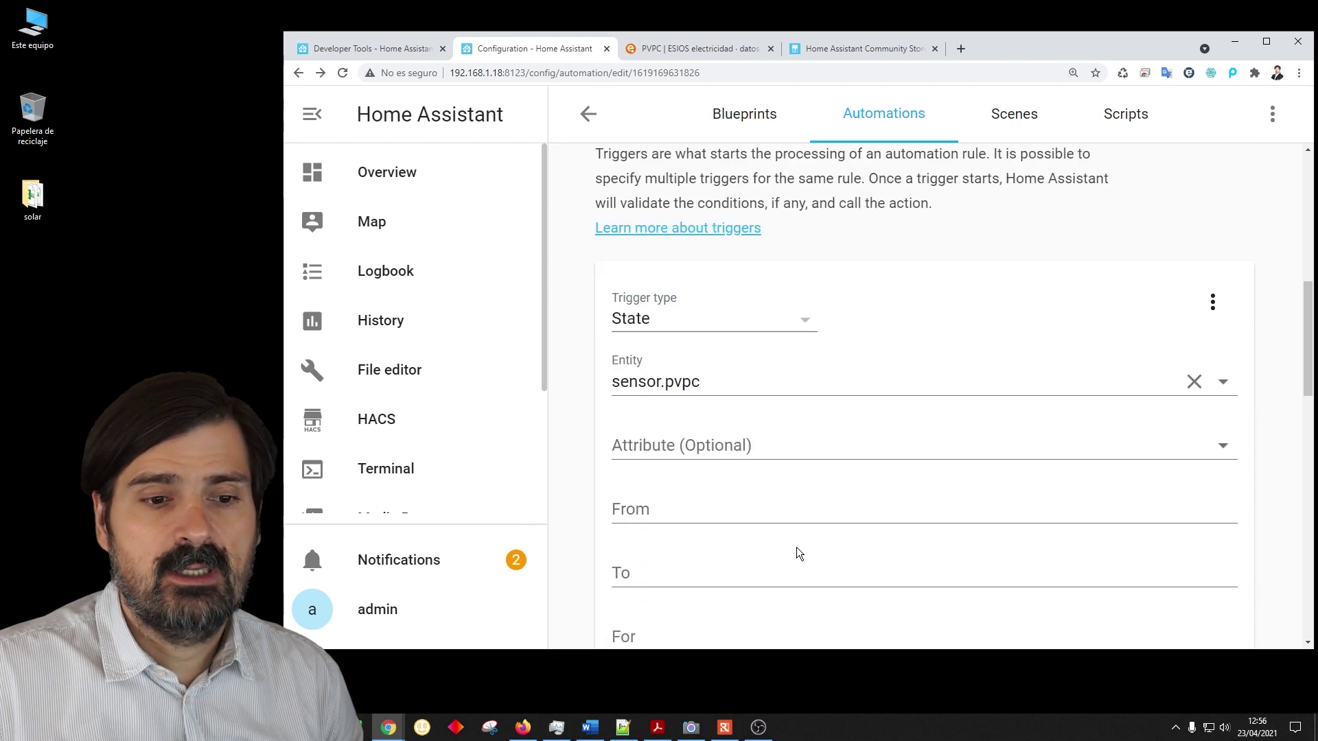
scroll(798, 545, "down", 9)
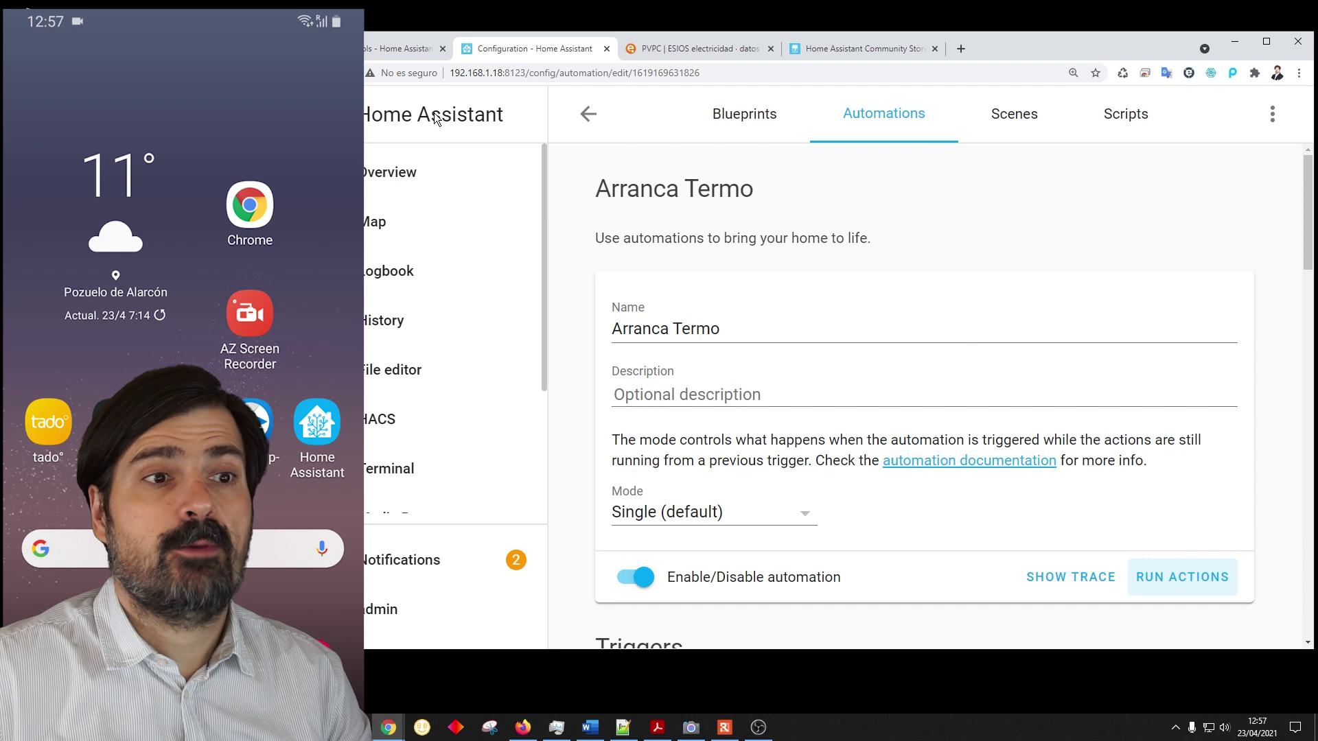
- Return to the developer tools and set the state of sensor.pvpc to 0.07664 to test the automation
left_click(388, 48)
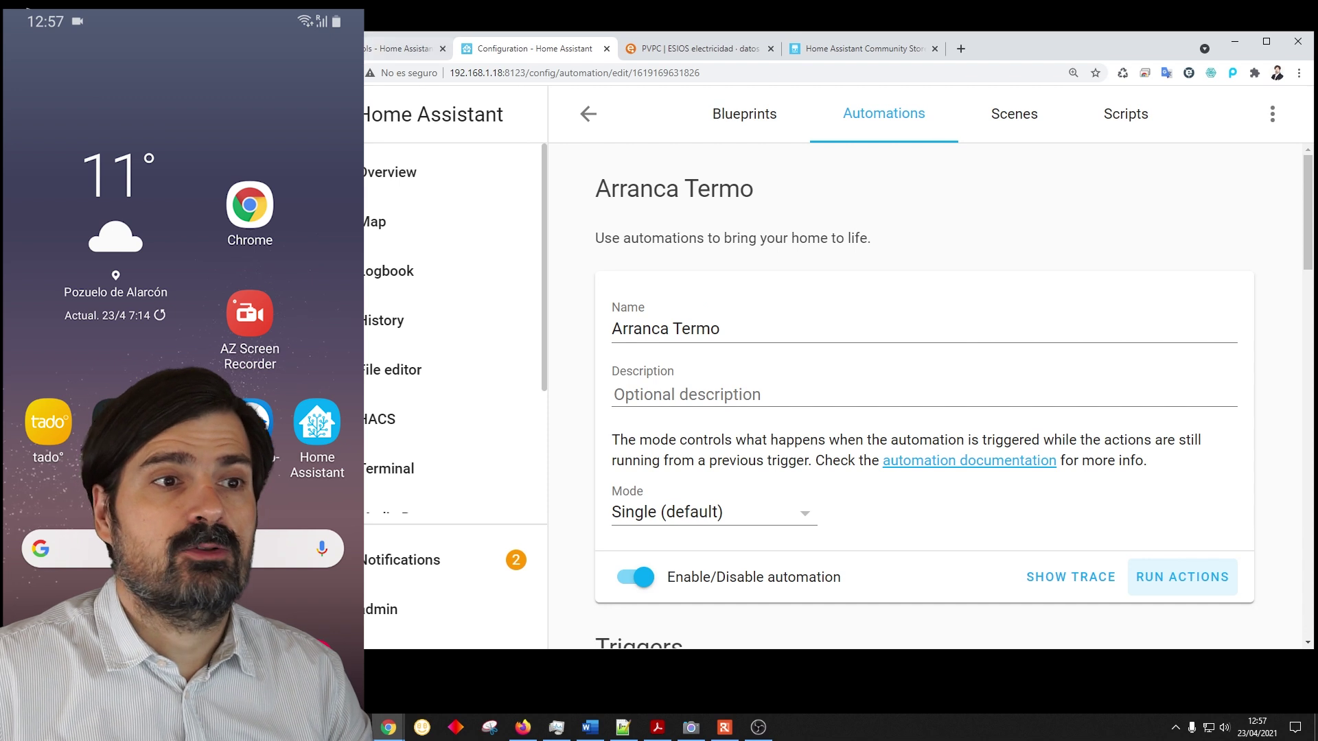
scroll(842, 405, "up", 5)
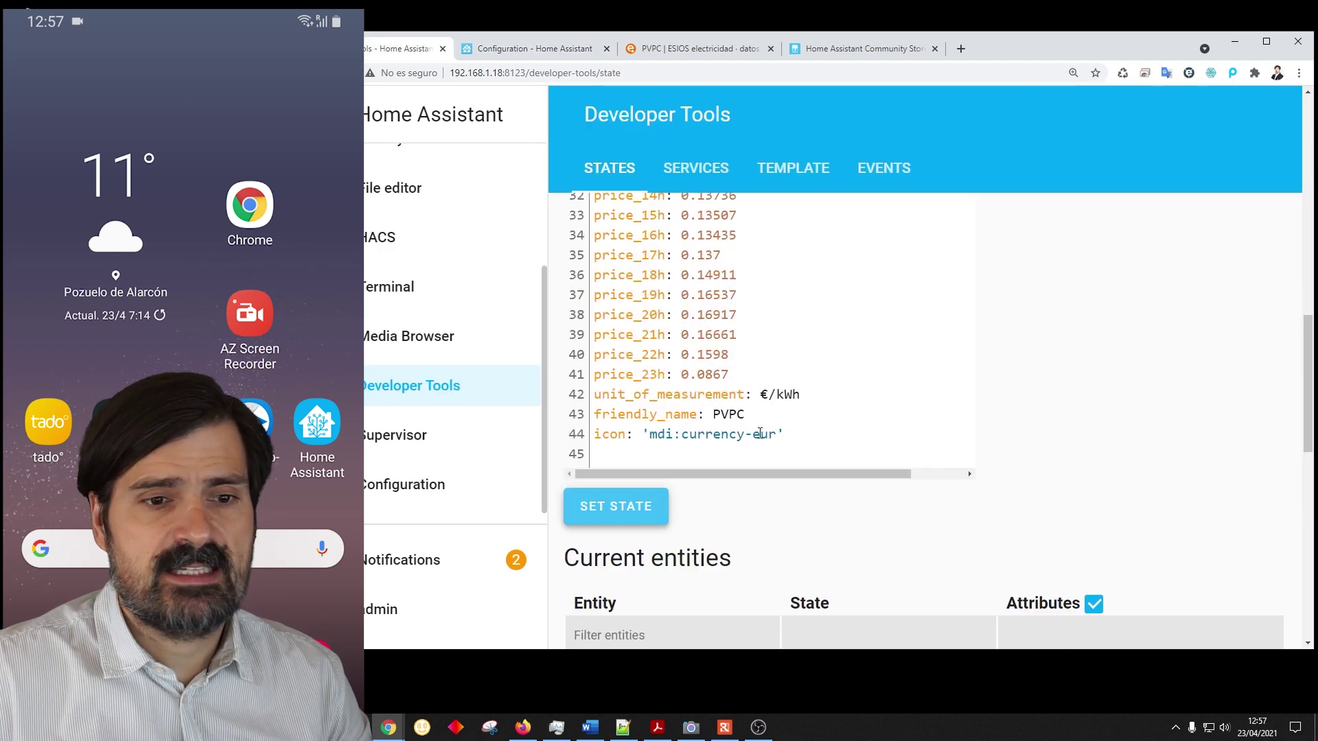
scroll(706, 567, "up", 10)
left_click_drag(624, 388, 615, 388)
type("4")
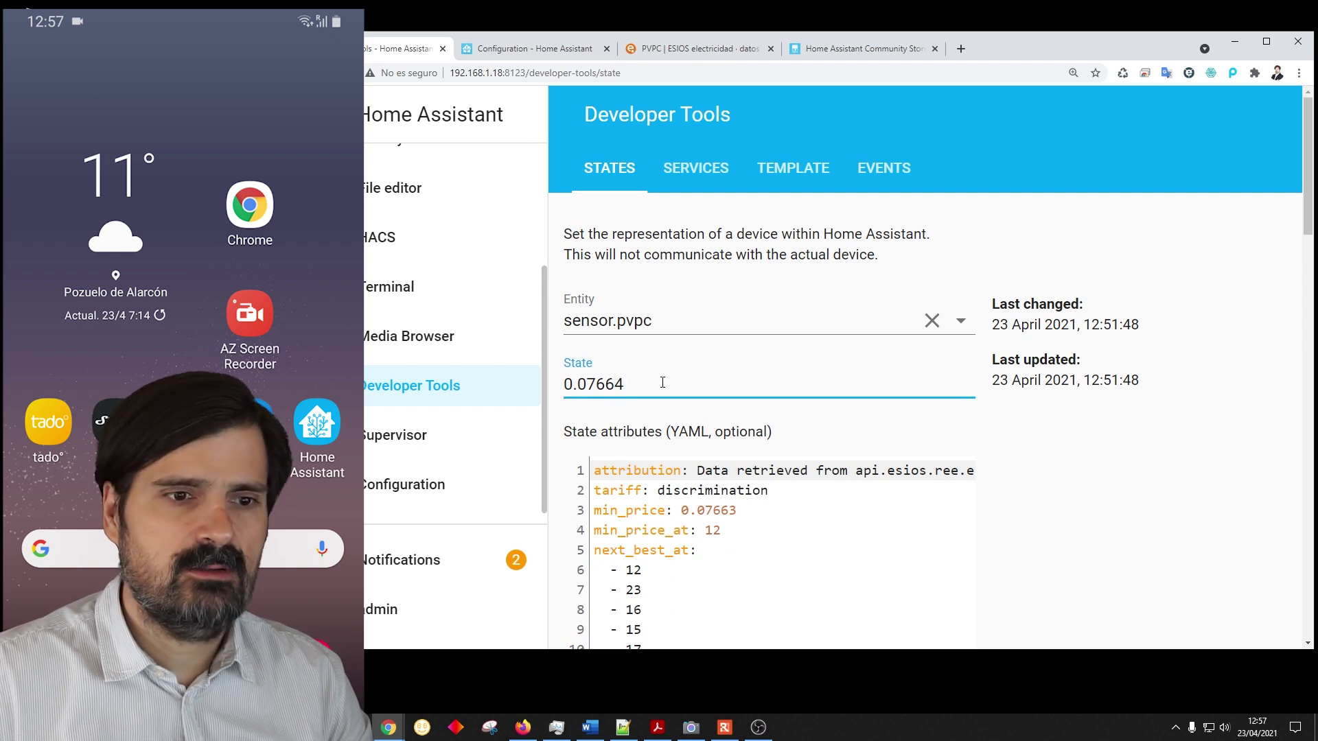
scroll(662, 382, "down", 12)
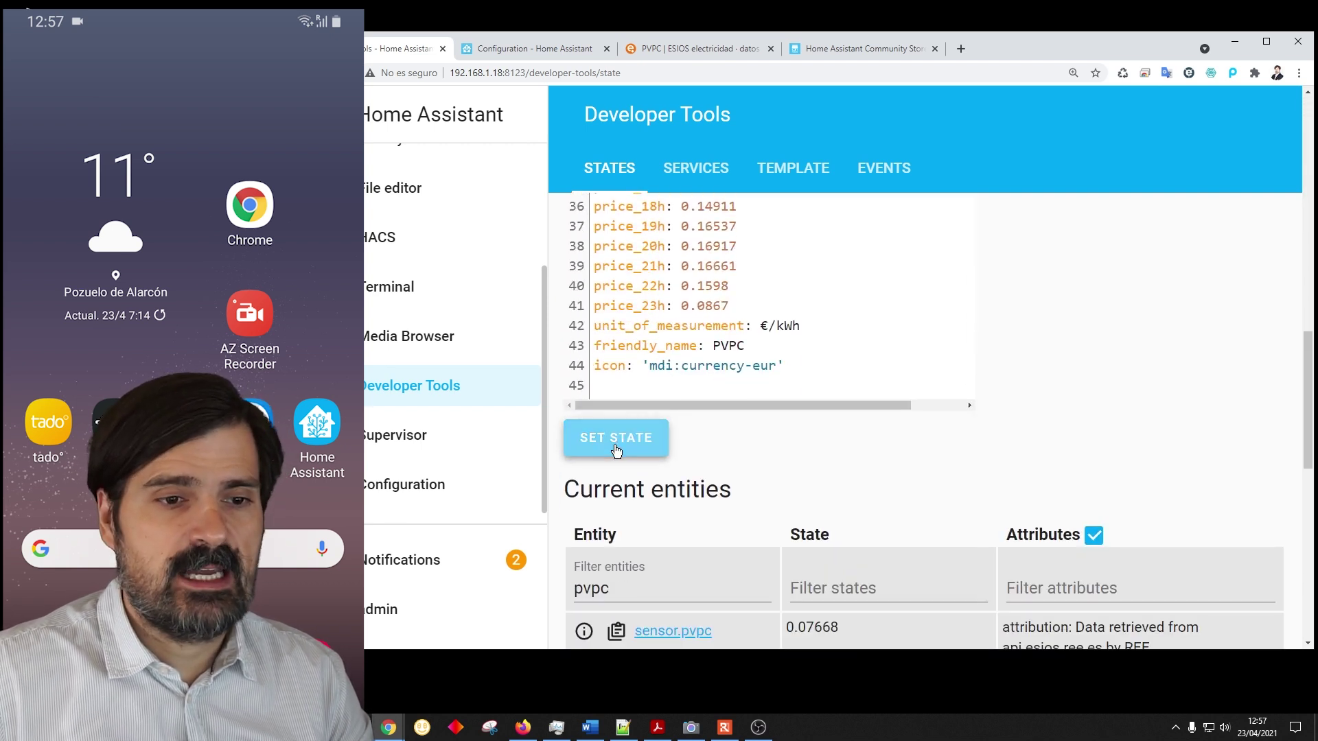
left_click(616, 451)
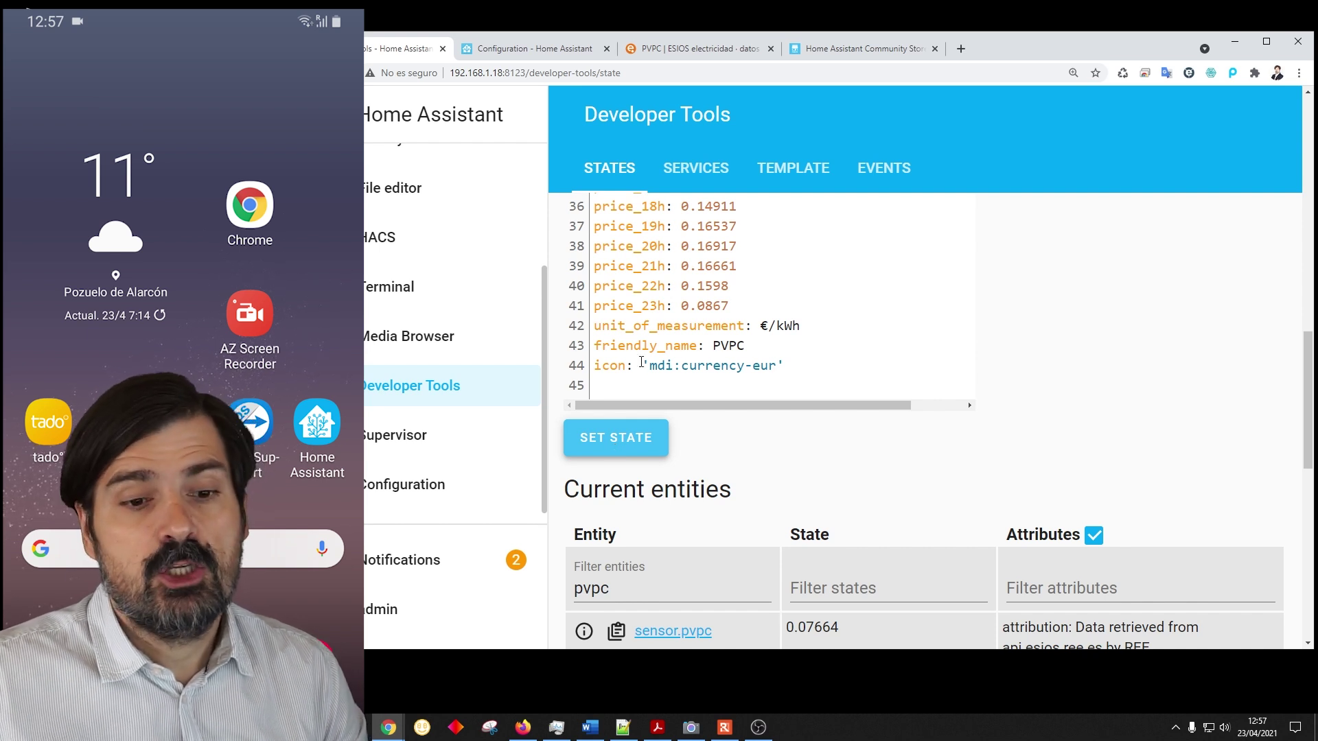
- Compare the state of sensor.pvpc with its min_price attribute
scroll(742, 373, "up", 5)
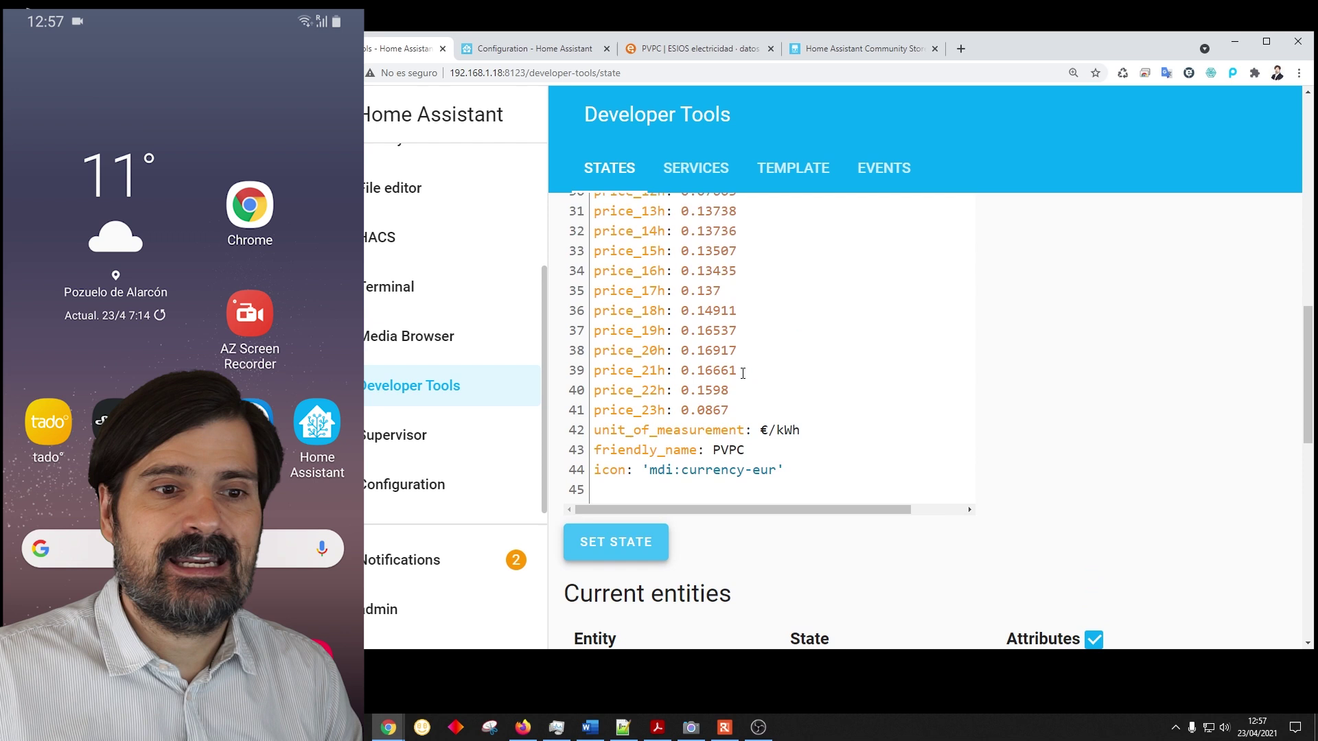
scroll(742, 373, "up", 5)
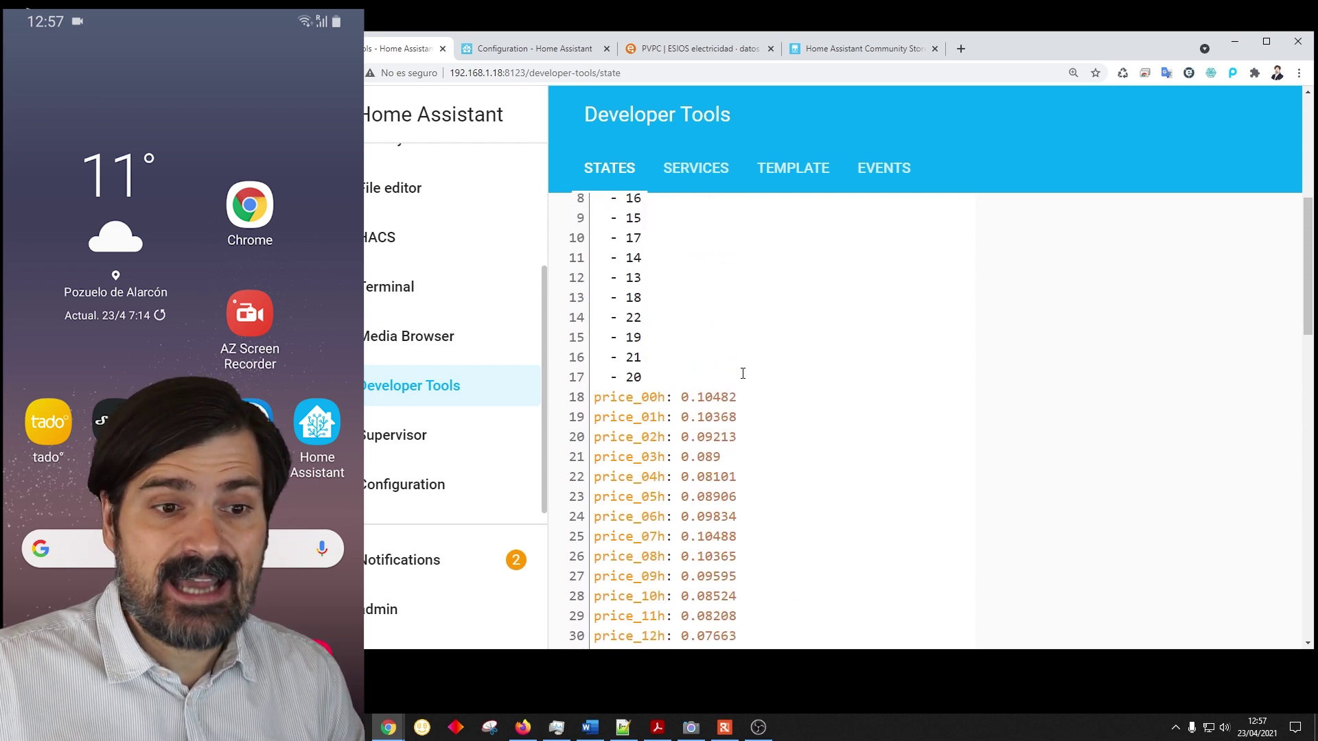
scroll(742, 374, "up", 3)
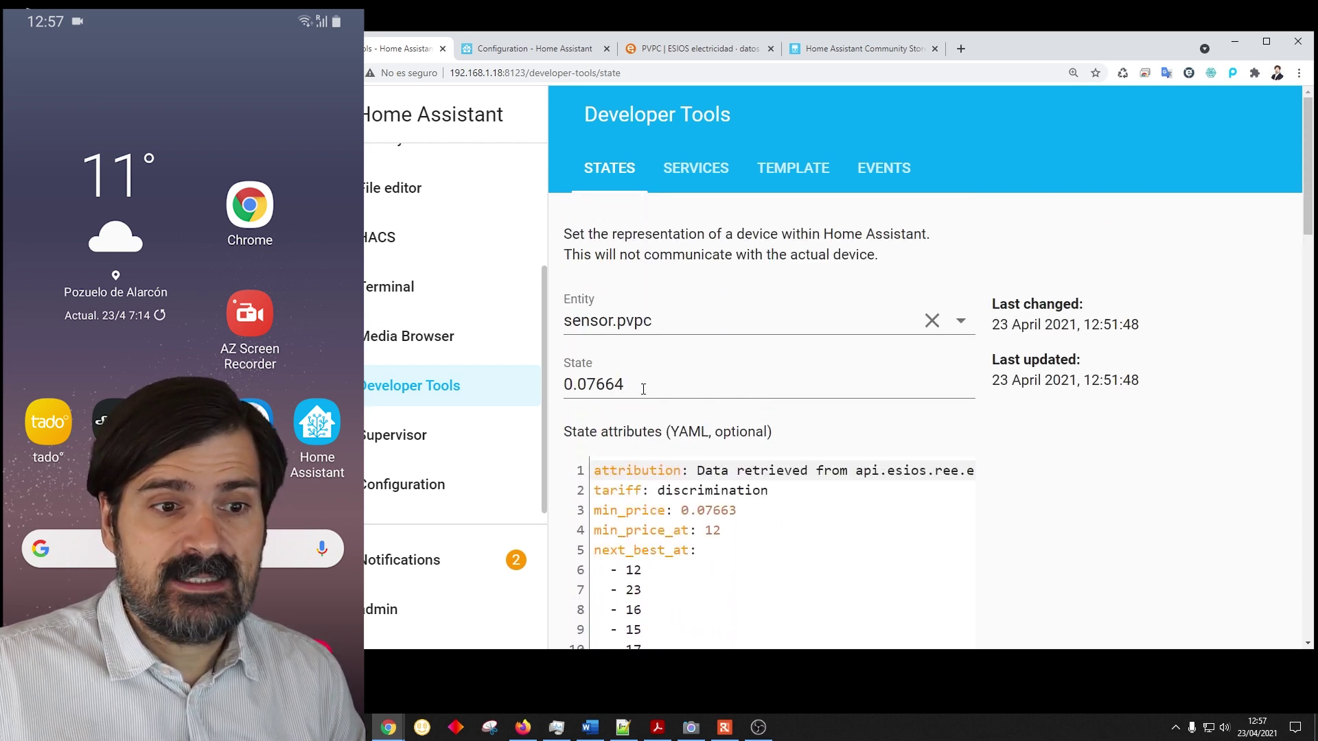
left_click_drag(641, 385, 550, 380)
scroll(659, 488, "down", 2)
left_click_drag(680, 374, 754, 370)
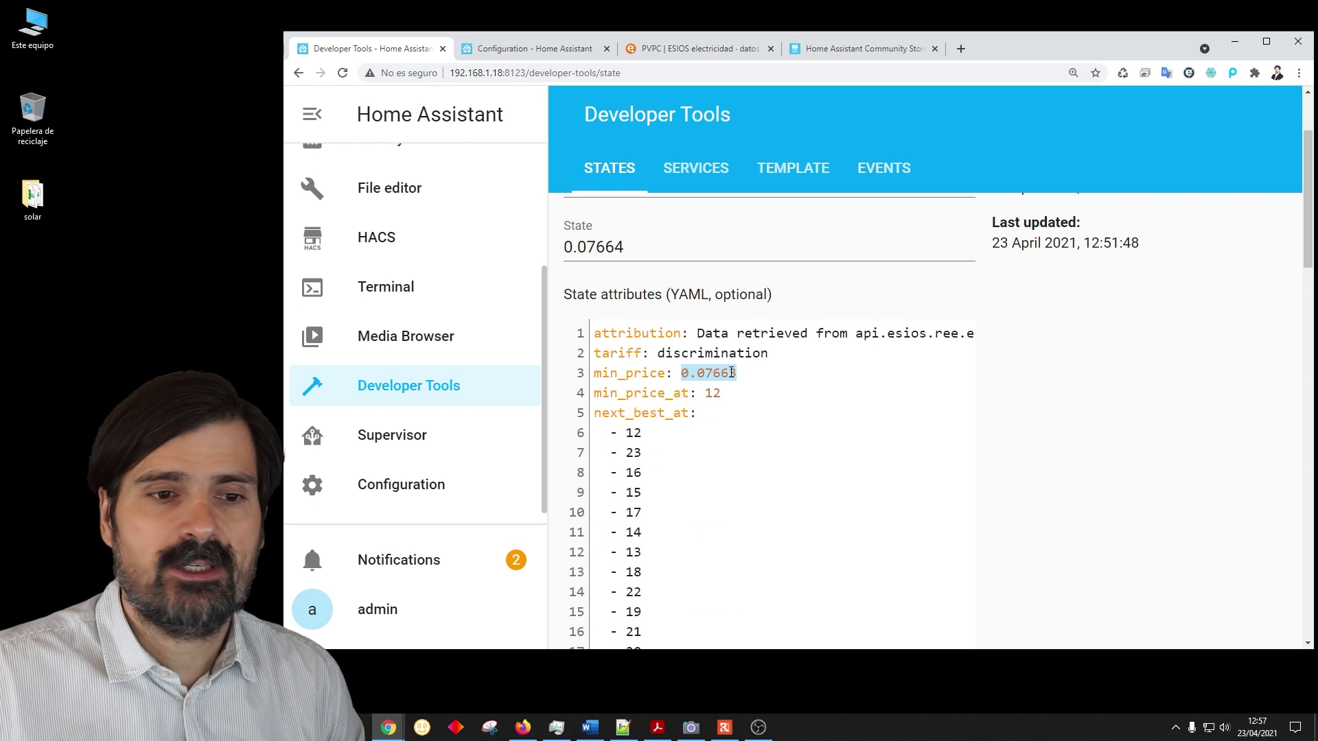
- Add a condition of type Template to the Arranca Termo automation
left_click(509, 47)
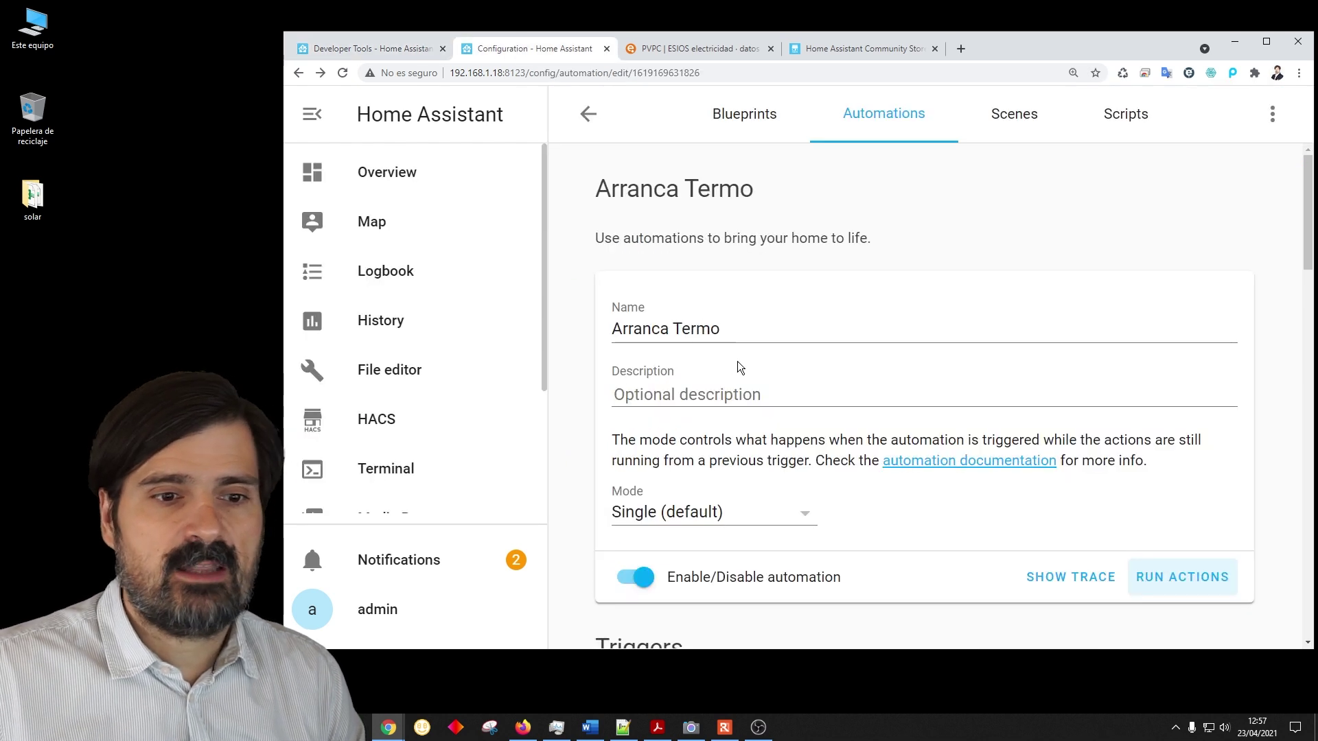
scroll(737, 361, "down", 12)
scroll(737, 361, "down", 3)
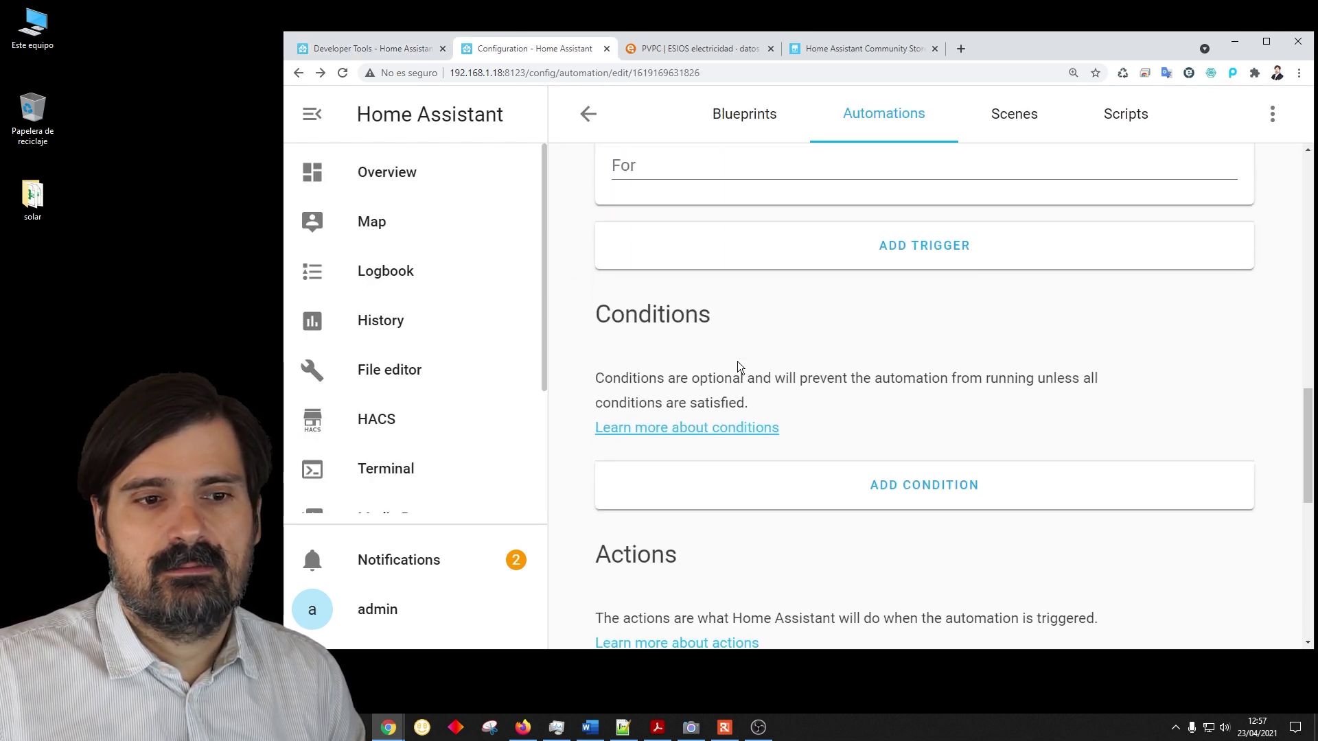
left_click(910, 489)
scroll(859, 373, "down", 4)
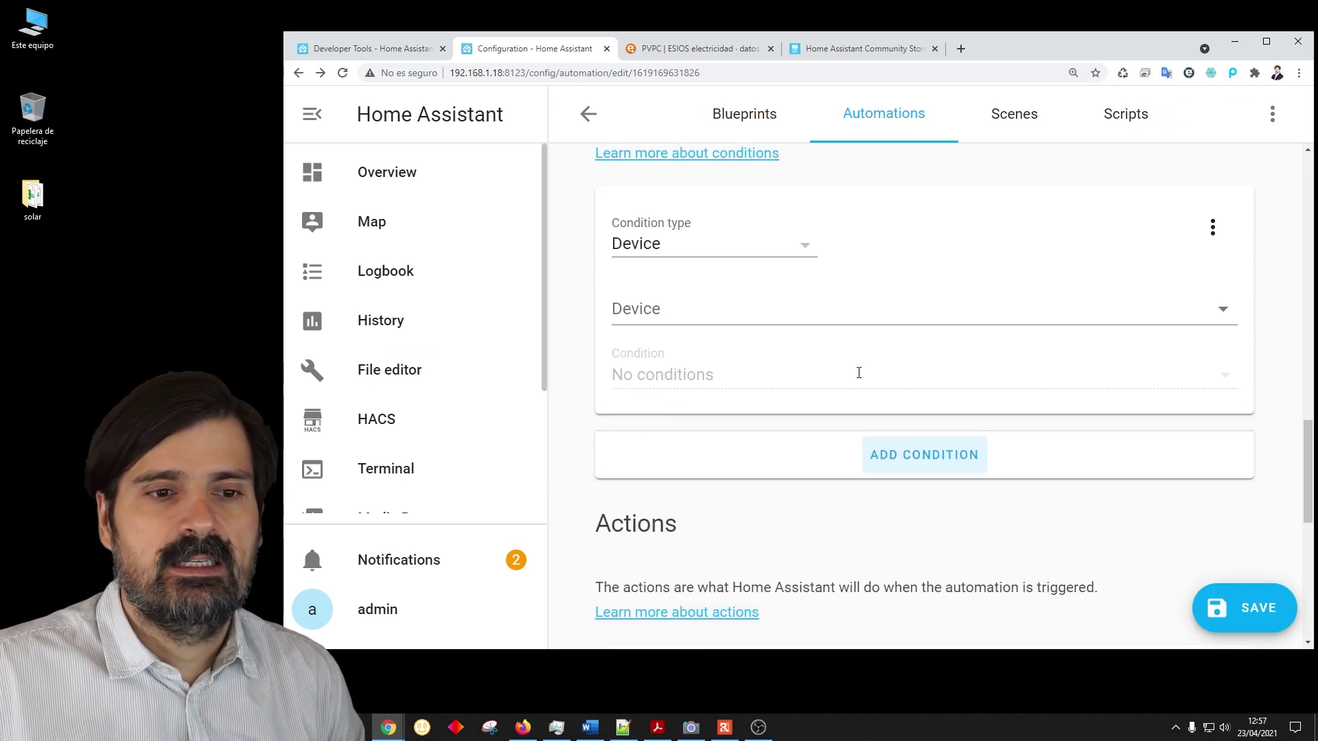
left_click(804, 247)
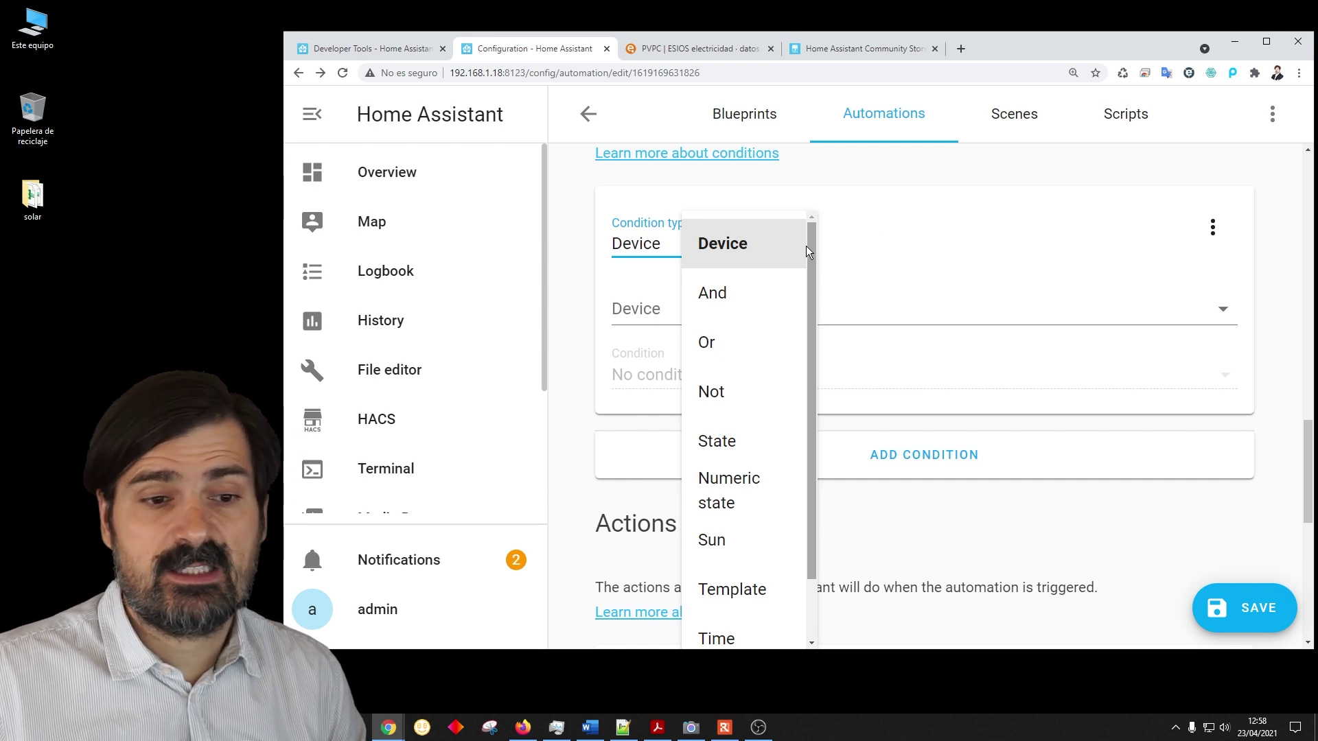
left_click(748, 590)
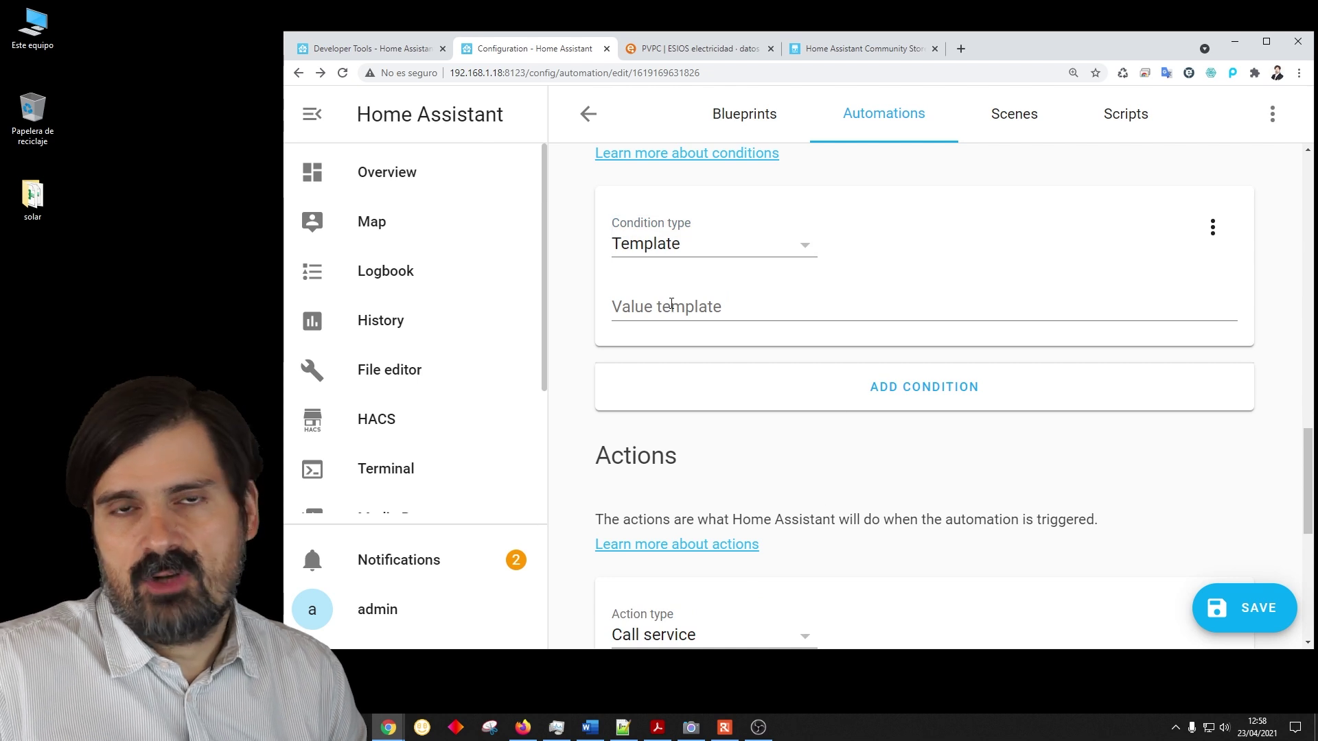
- Begin the condition's value template with the state of the PVPC sensor: {{ states.sensor.pvpc.state
left_click(649, 310)
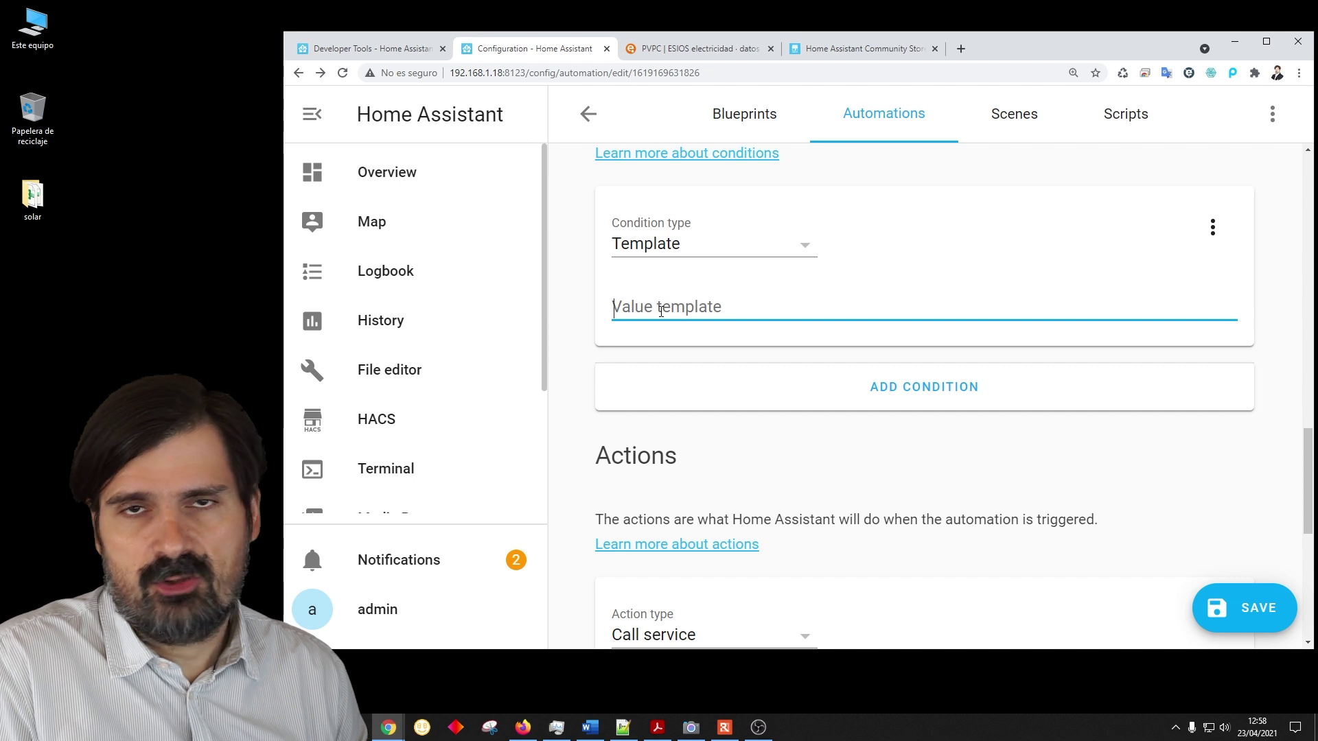
type("{{")
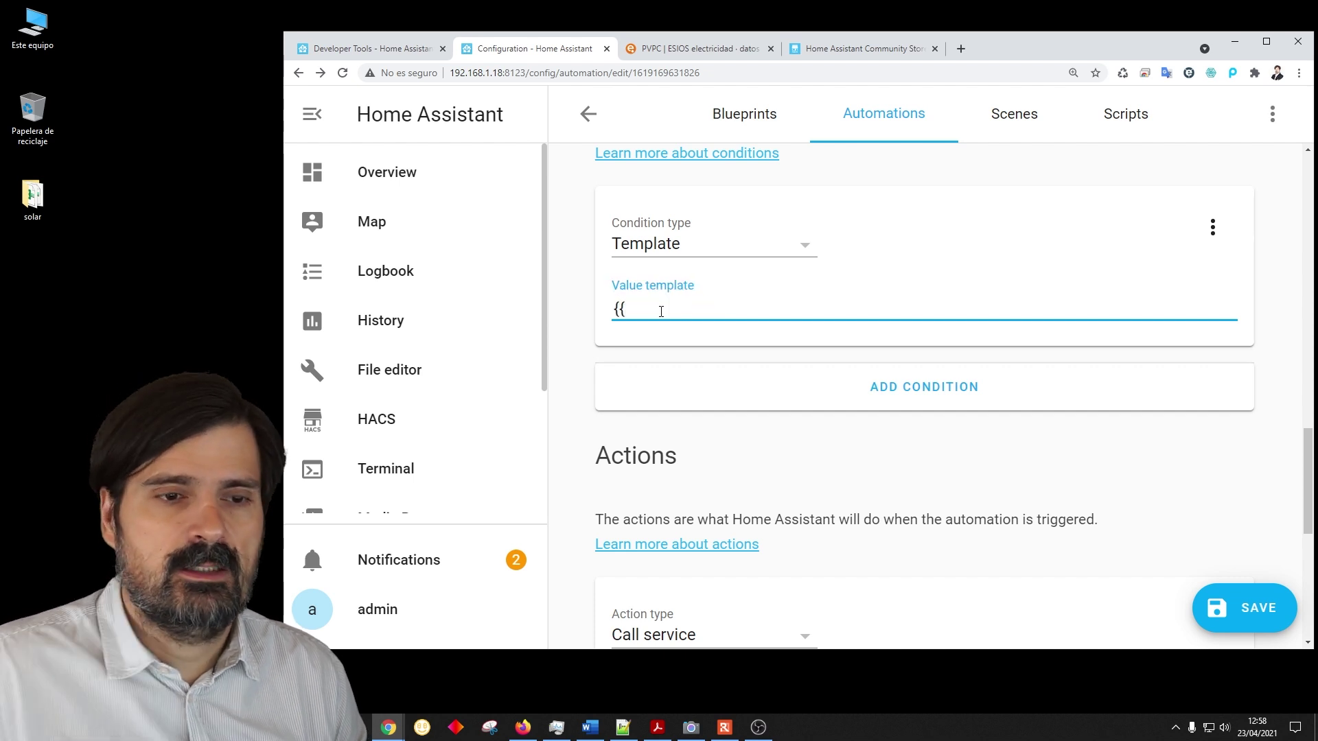
type("{{ states.sensor.pvpc.attributes.min_price|float == states.sensor.pvpc.state|float }}")
key("ctrl+z")
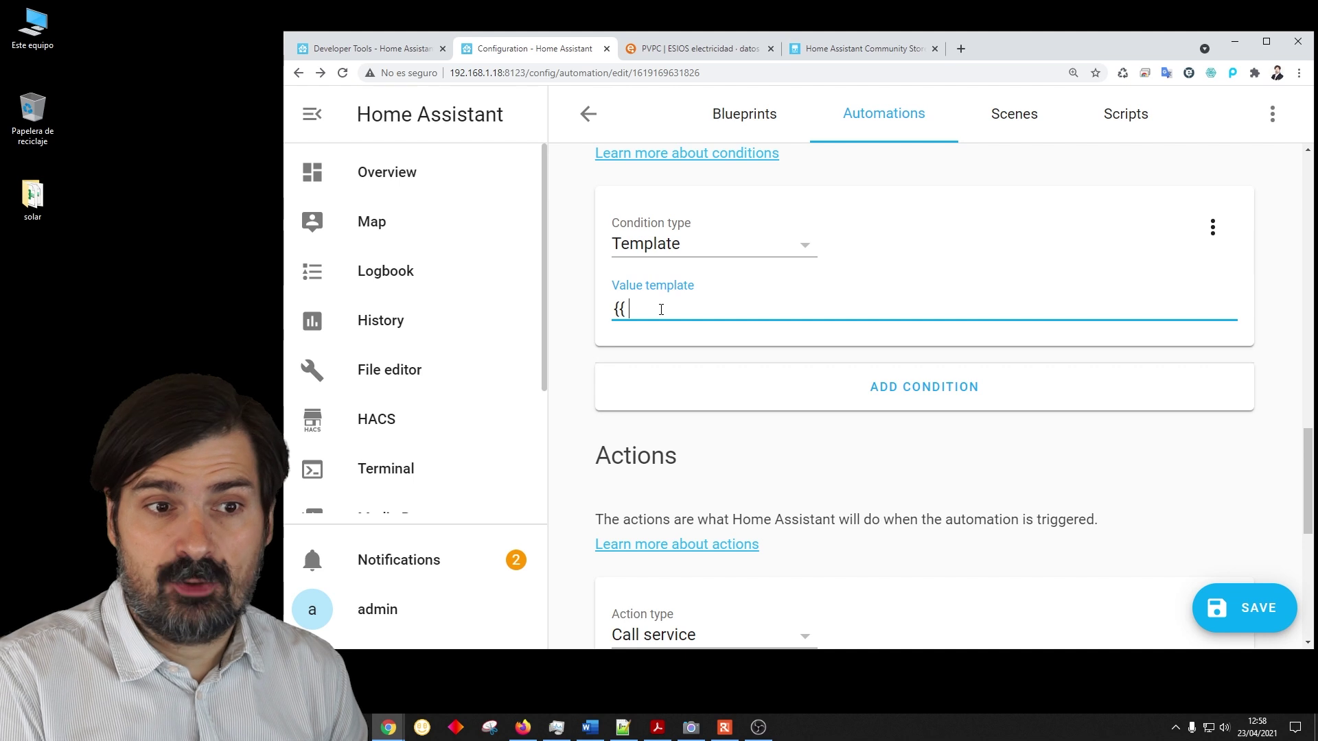
type("states")
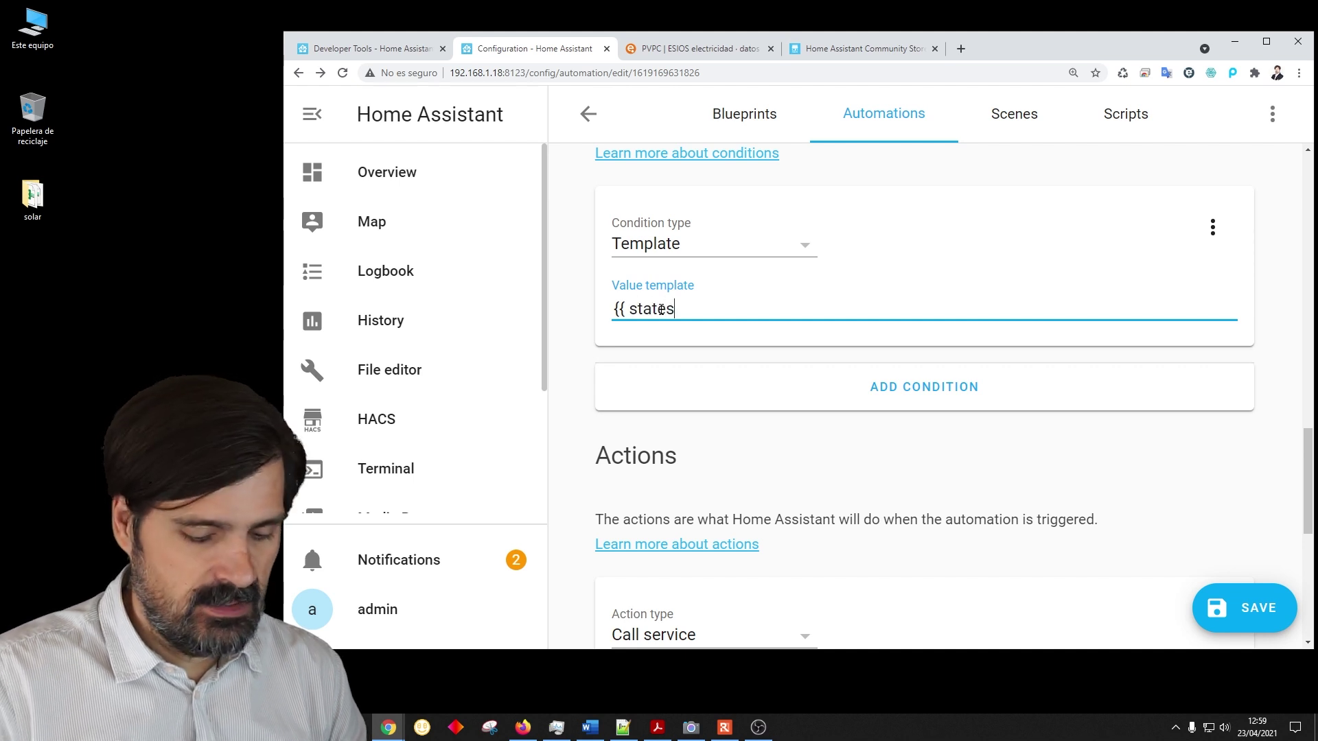
type(".")
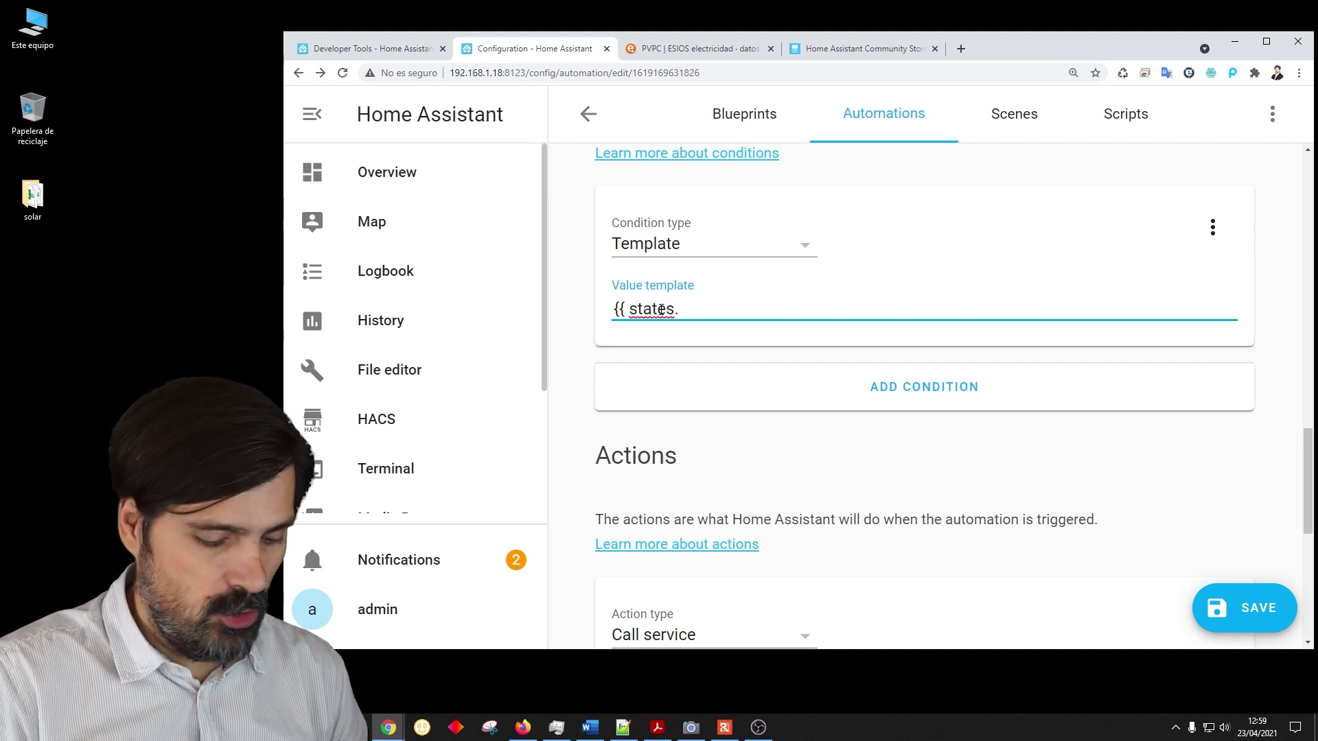
type("sensor.pvpc")
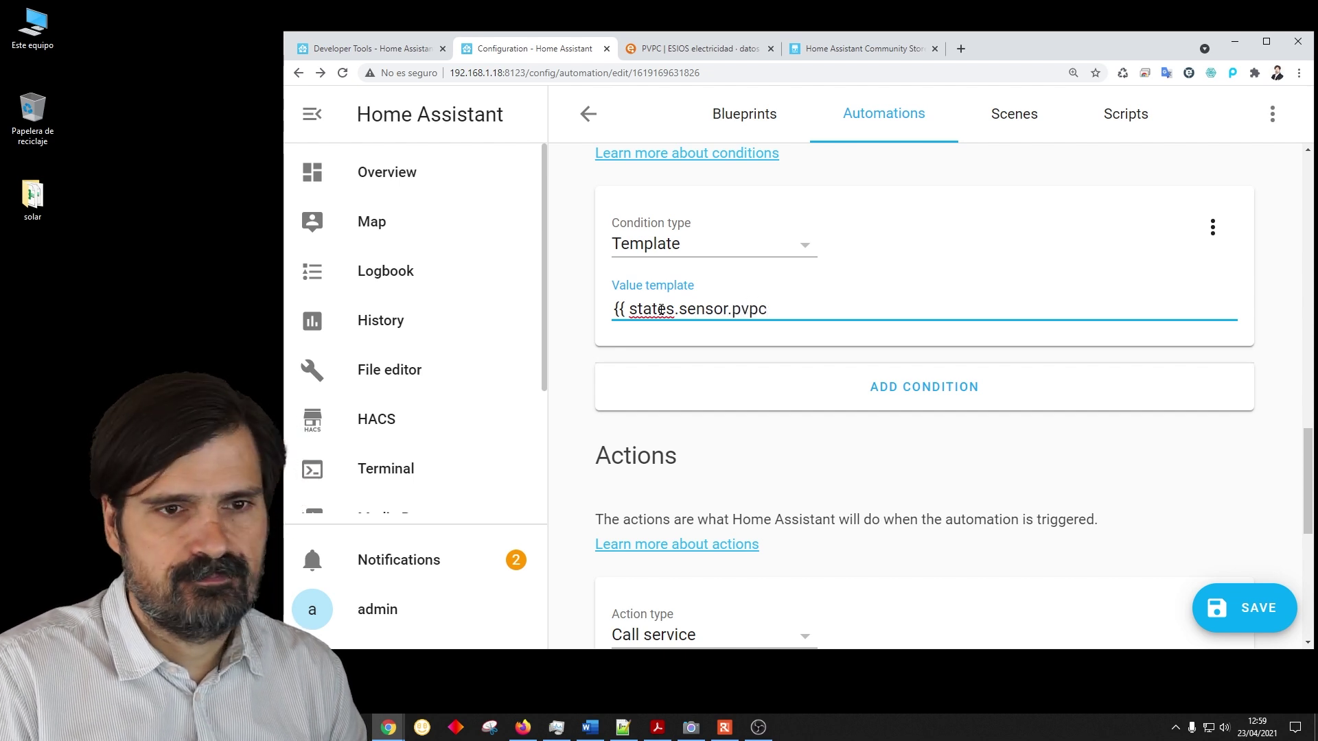
type(".s")
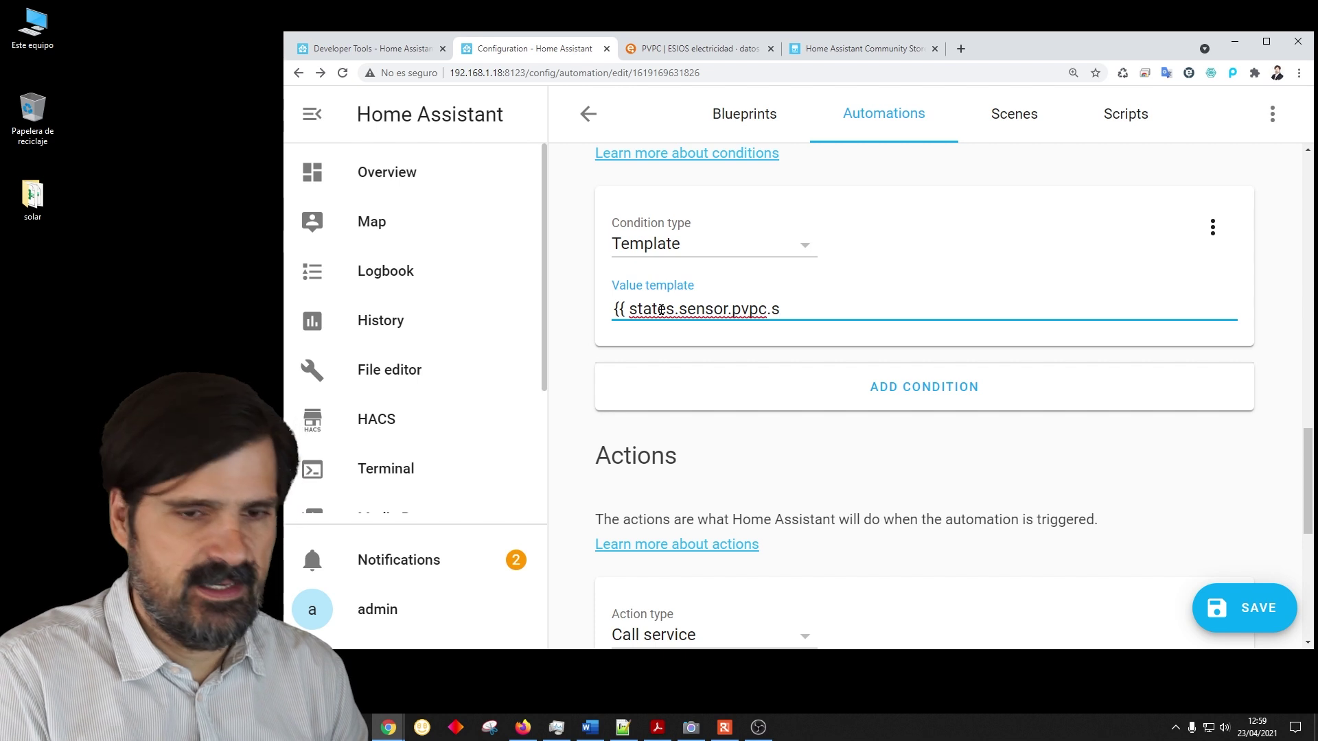
type("tate")
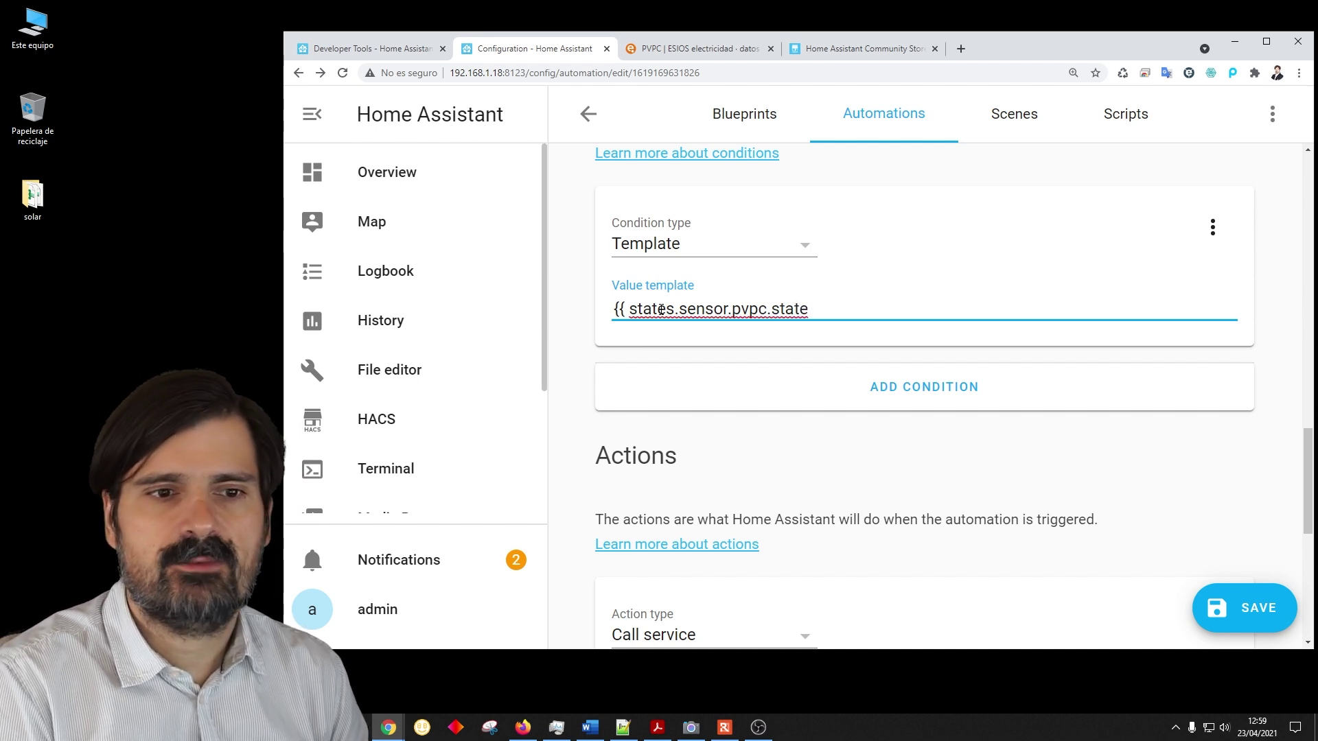
- Check the entity name and state of sensor.pvpc in the developer tools
left_click(370, 51)
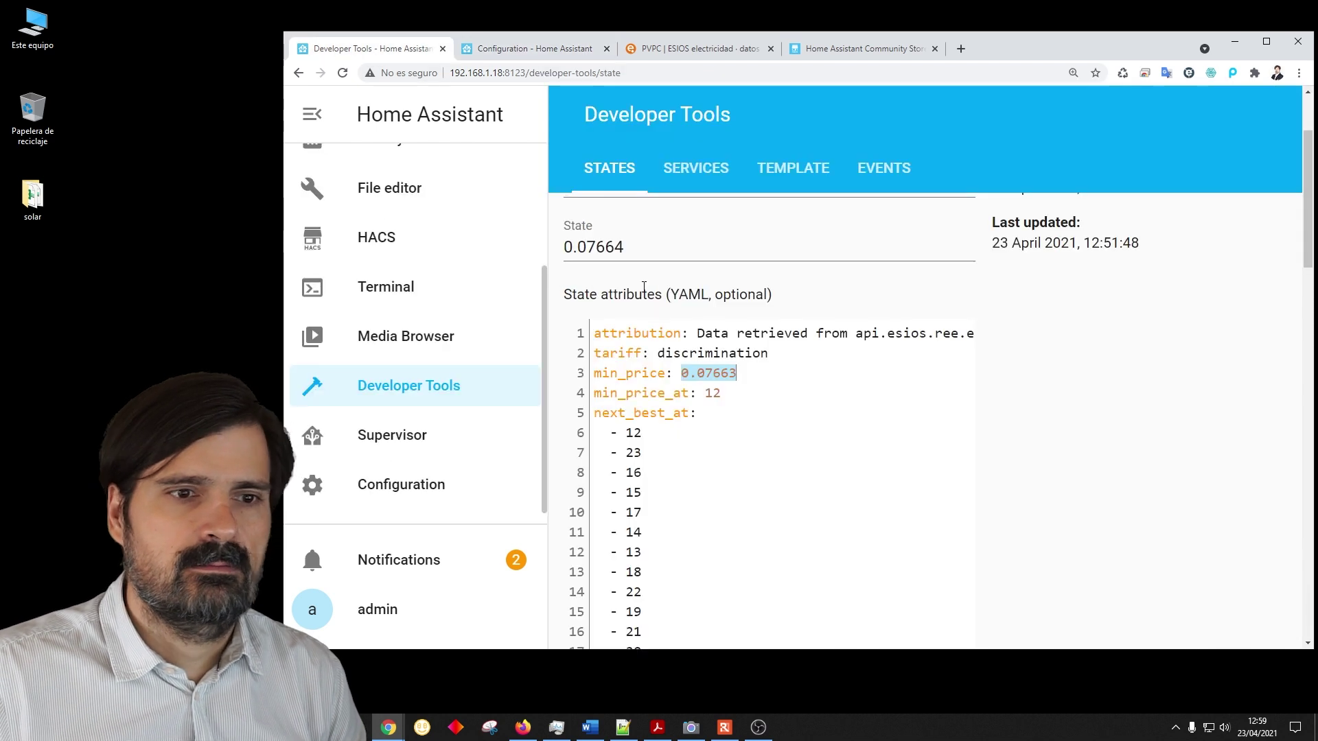
double_click(630, 252)
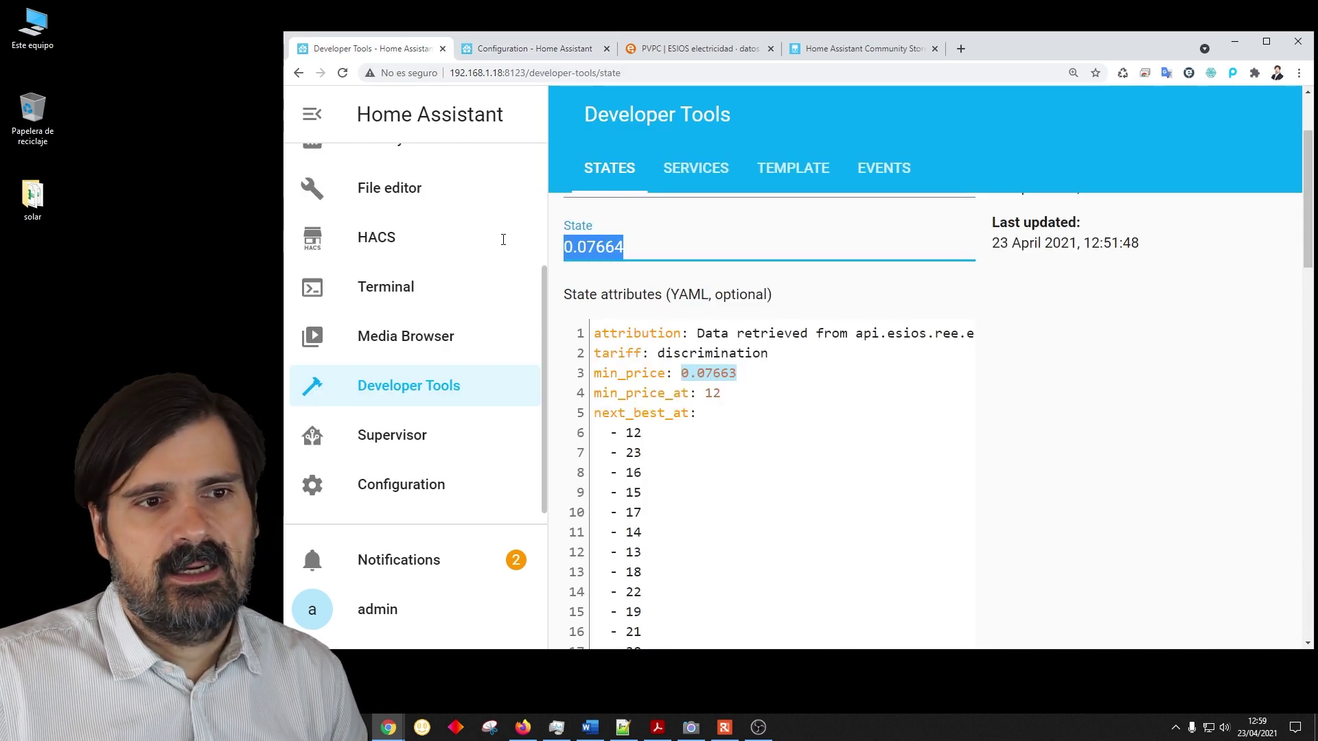
scroll(638, 309, "up", 2)
left_click(619, 320)
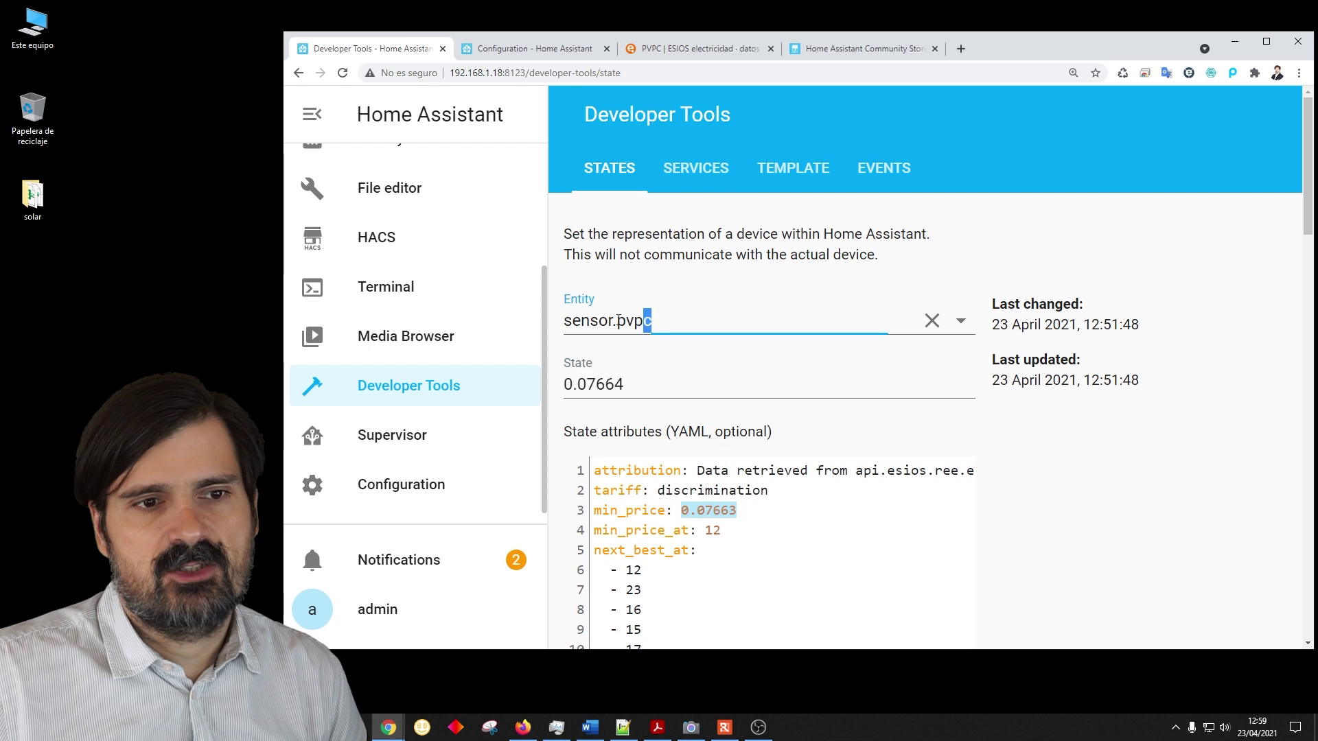
left_click(578, 376)
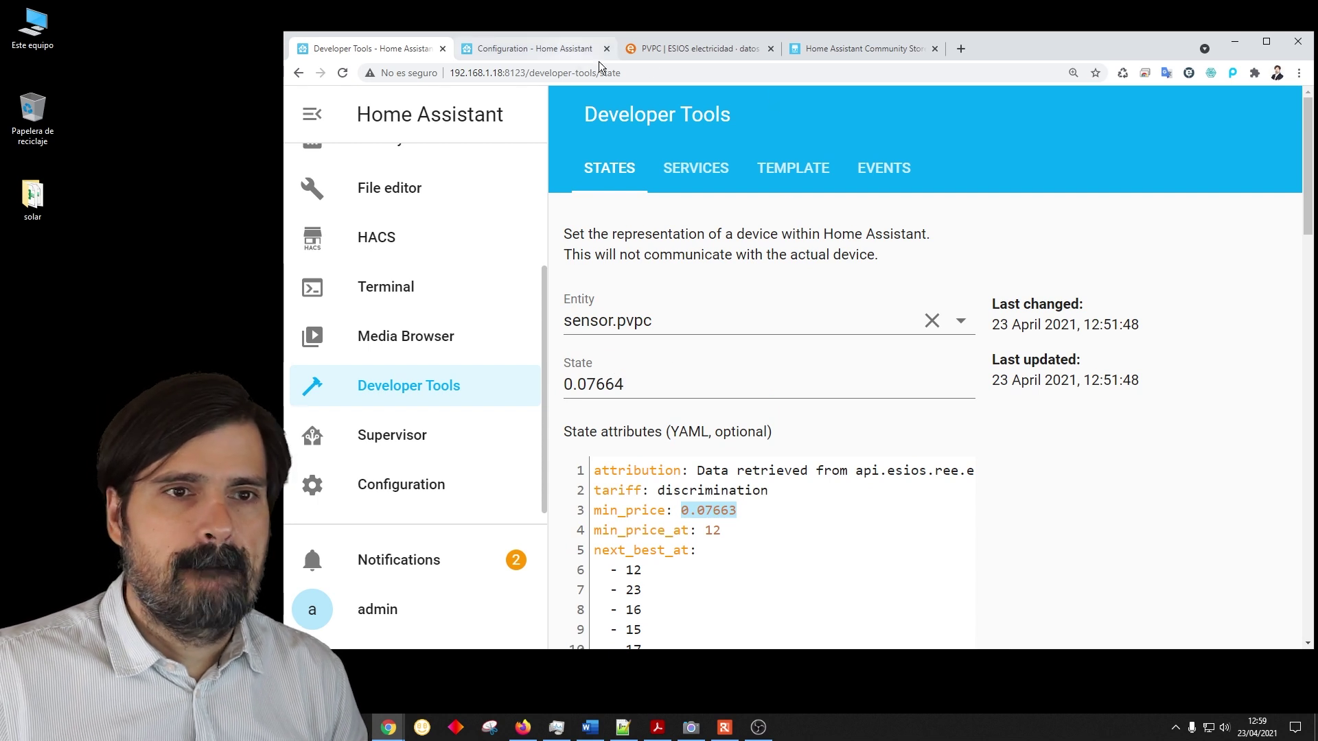
- Return to the automation and extend the value template with == states.sensor.pvpc.attributes.min_price
left_click(561, 49)
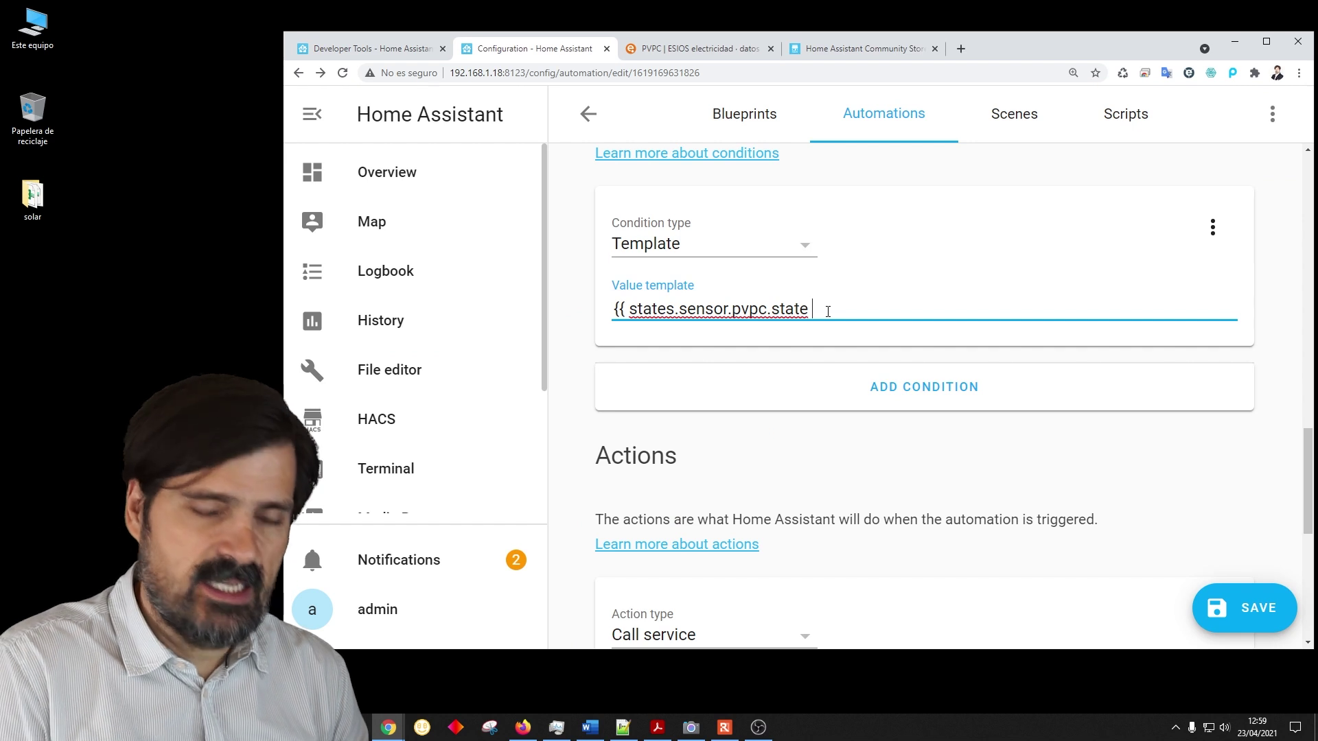
type("==")
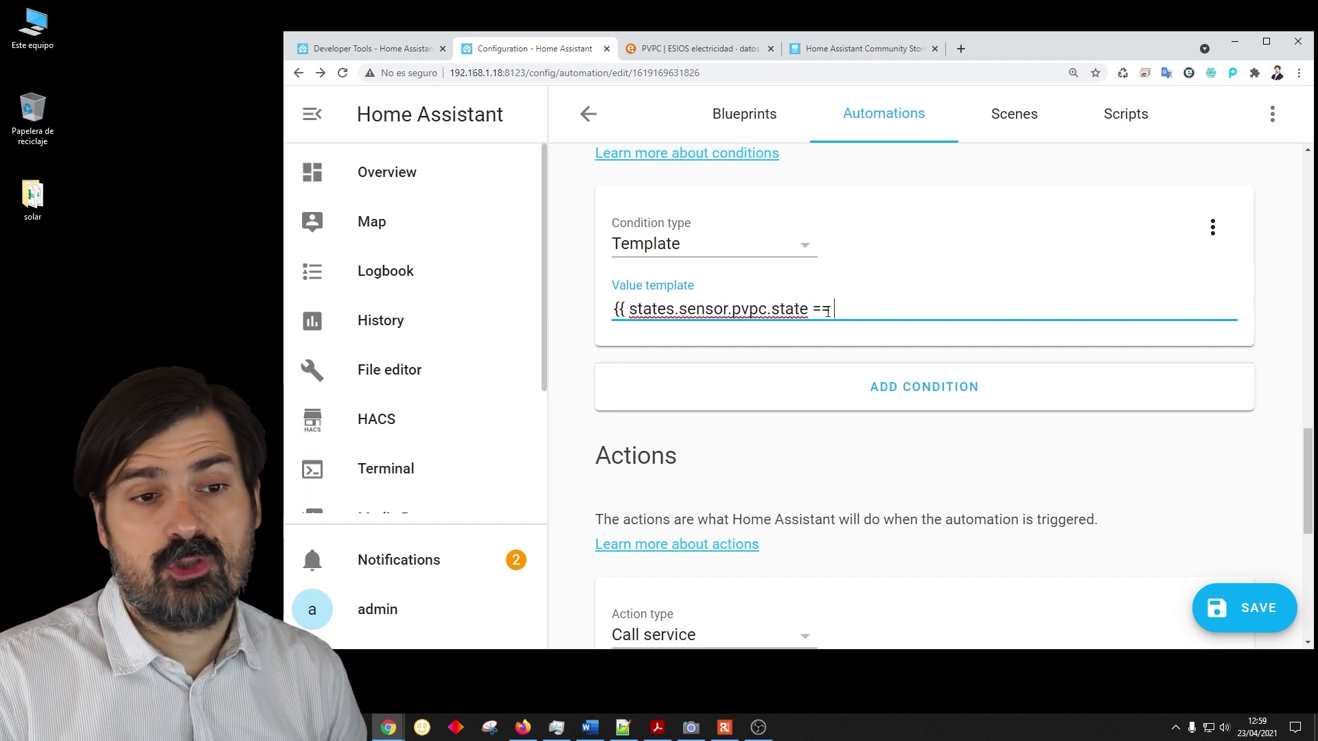
type(" states")
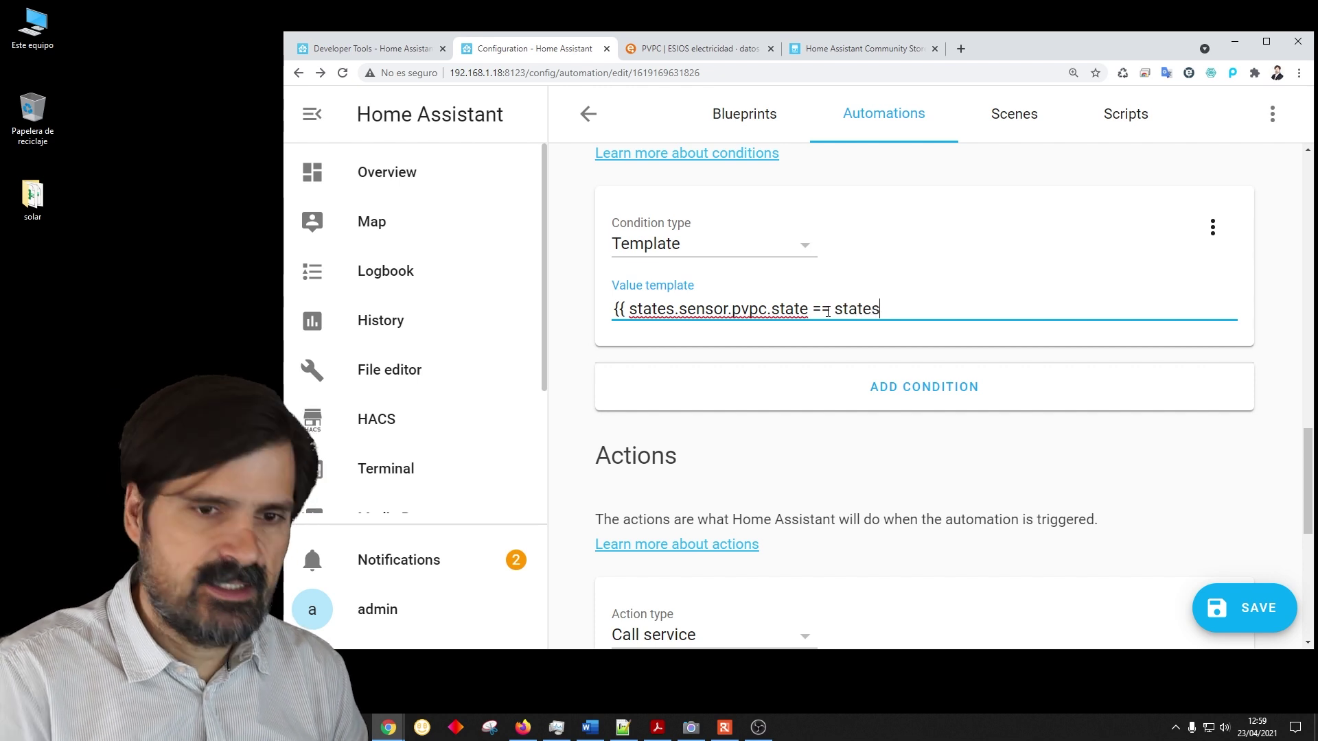
type(".sensor")
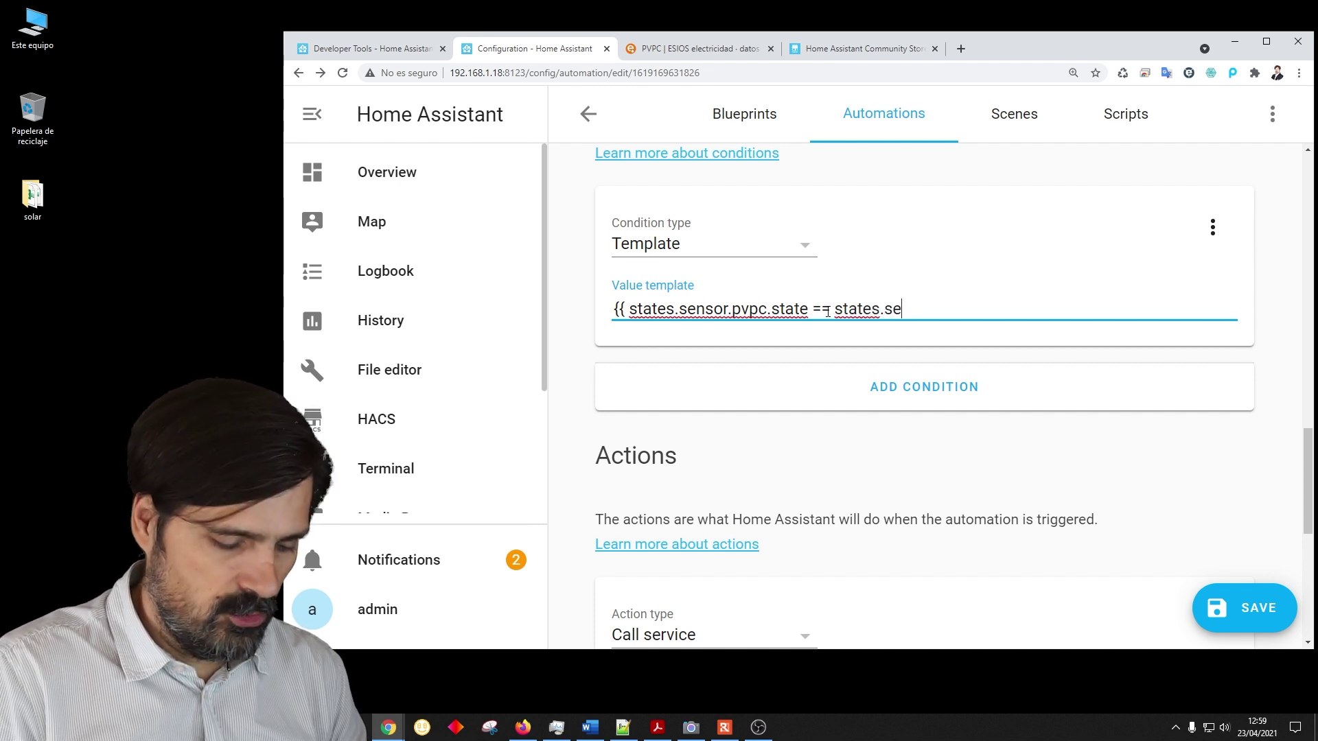
type(".pvp")
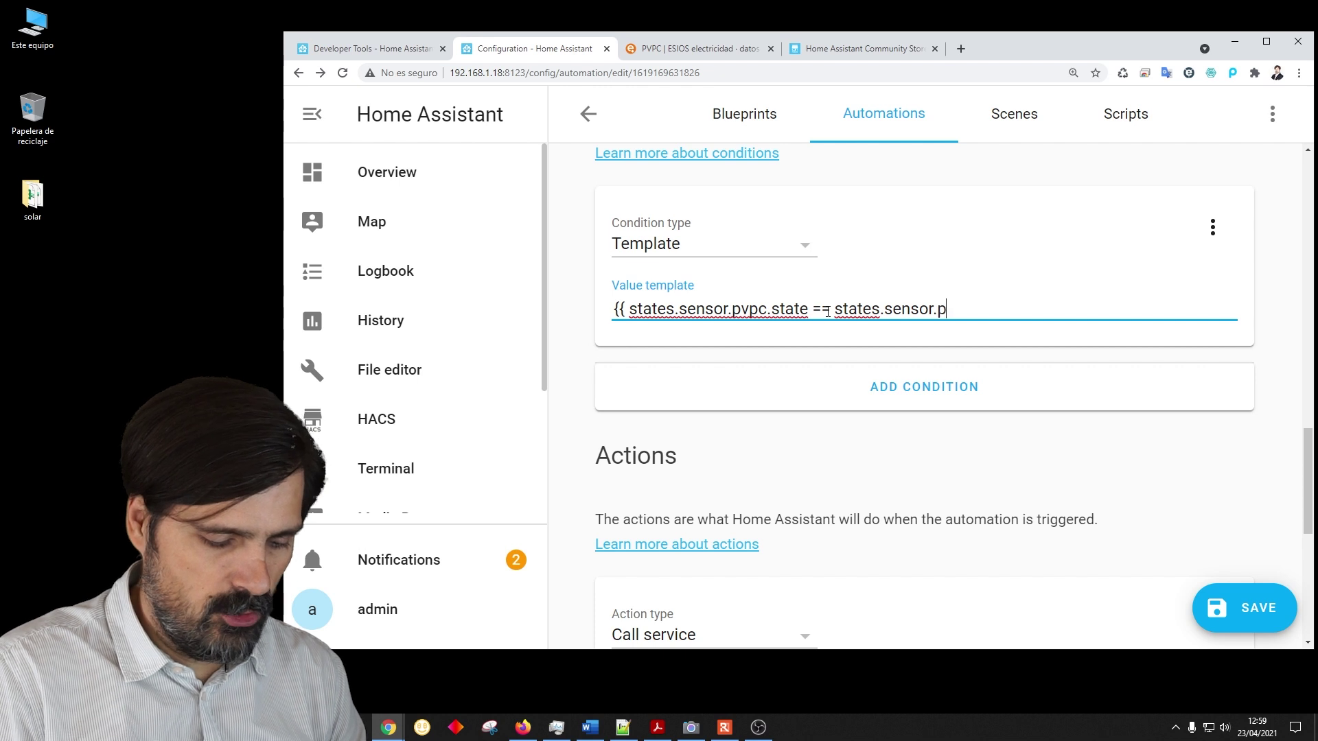
type("c.")
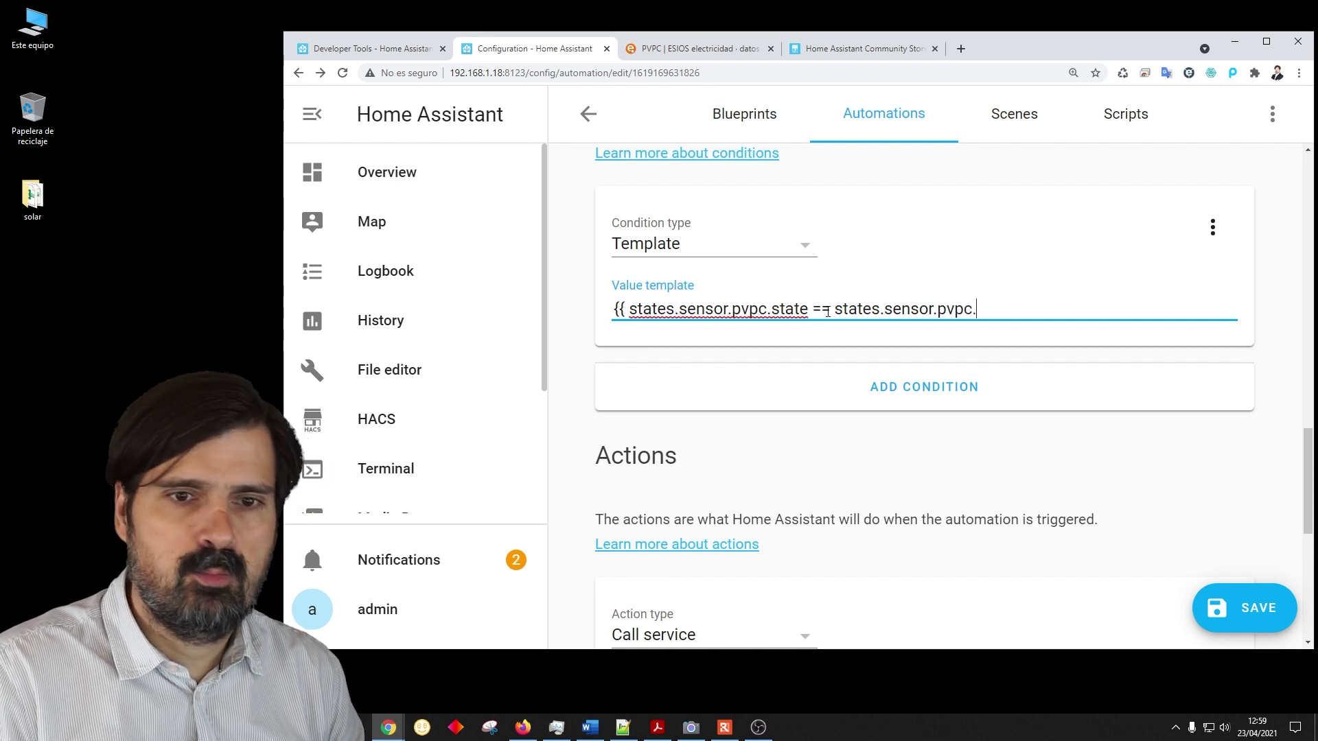
type("attr")
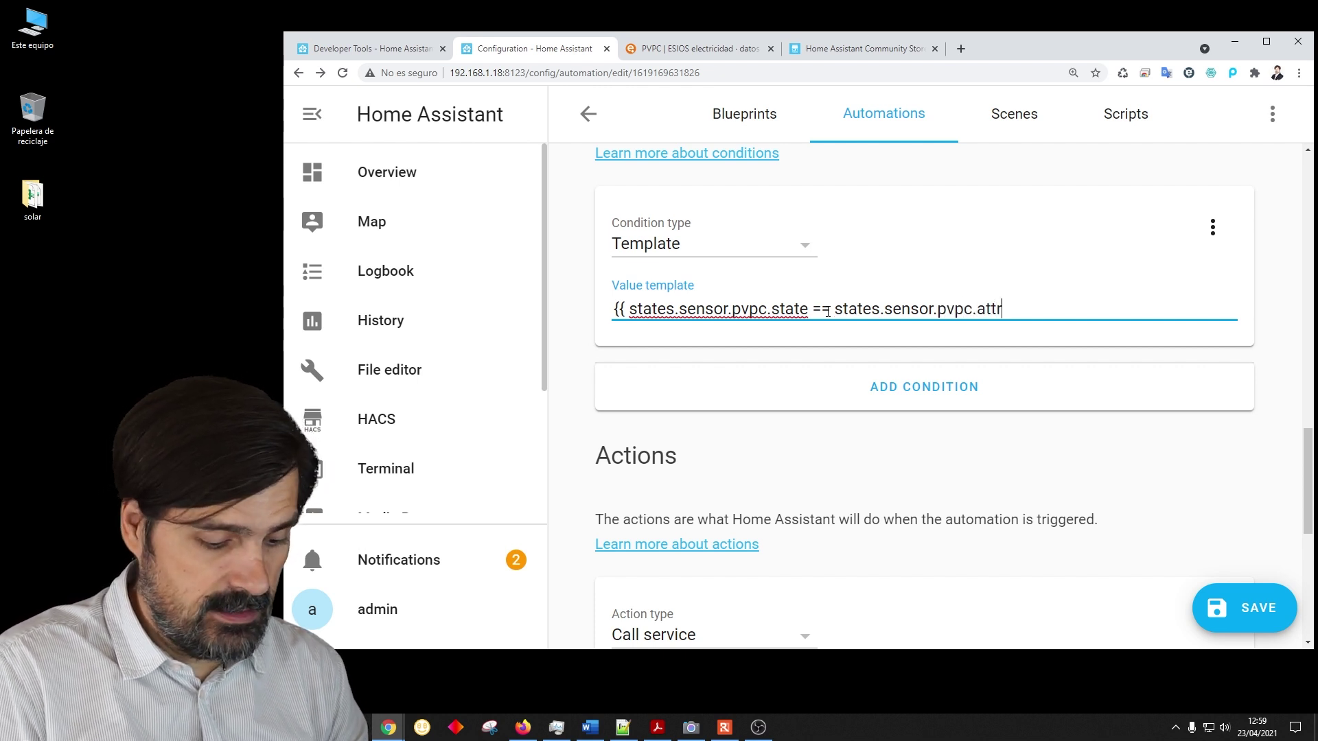
type("ibutes")
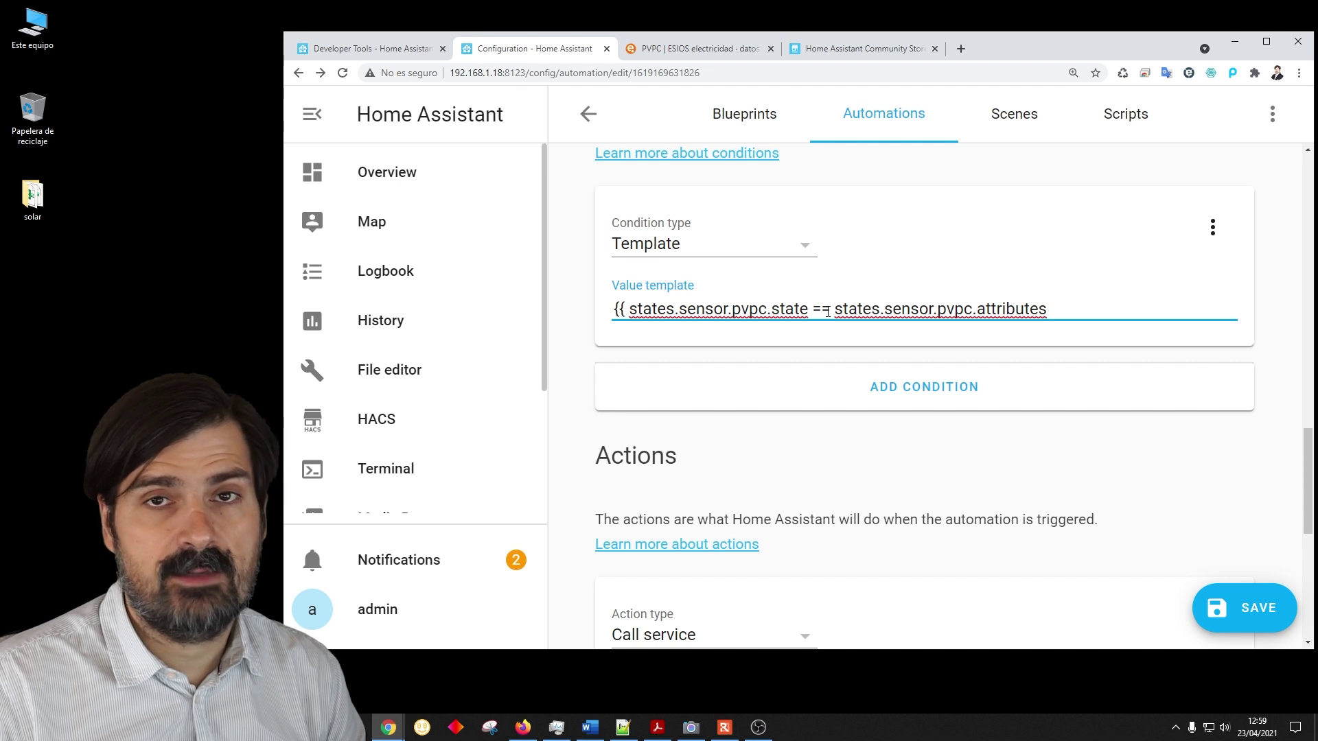
type(".m")
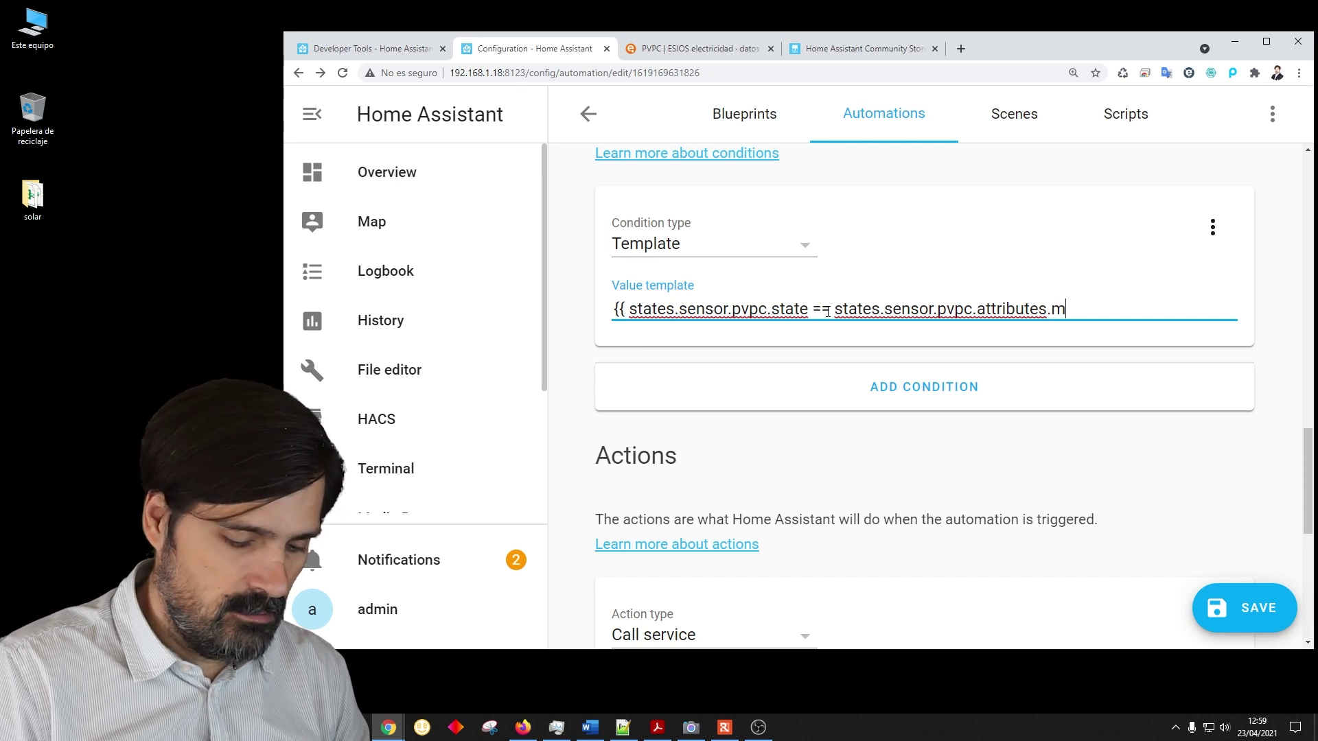
type("in_price")
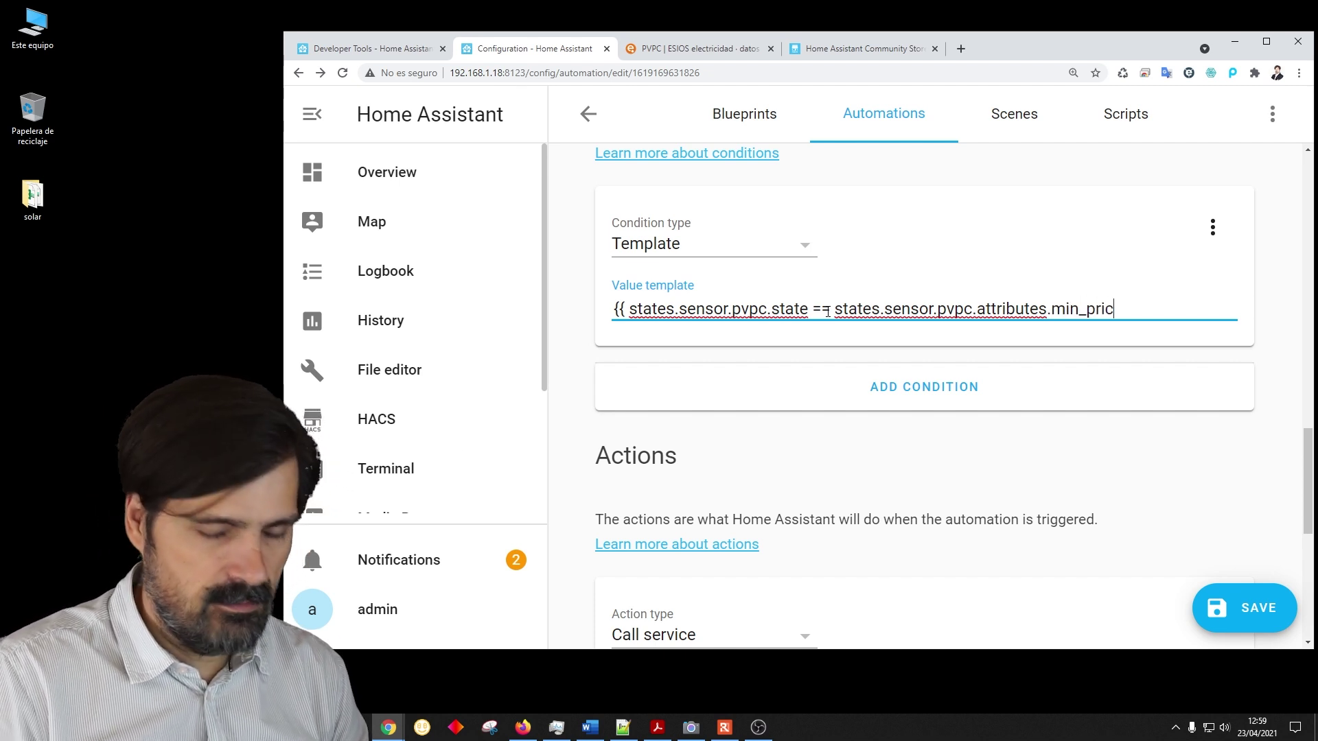
- Check the min_price attribute name in the developer tools, then close the value template with }} and save the automation
left_click(384, 49)
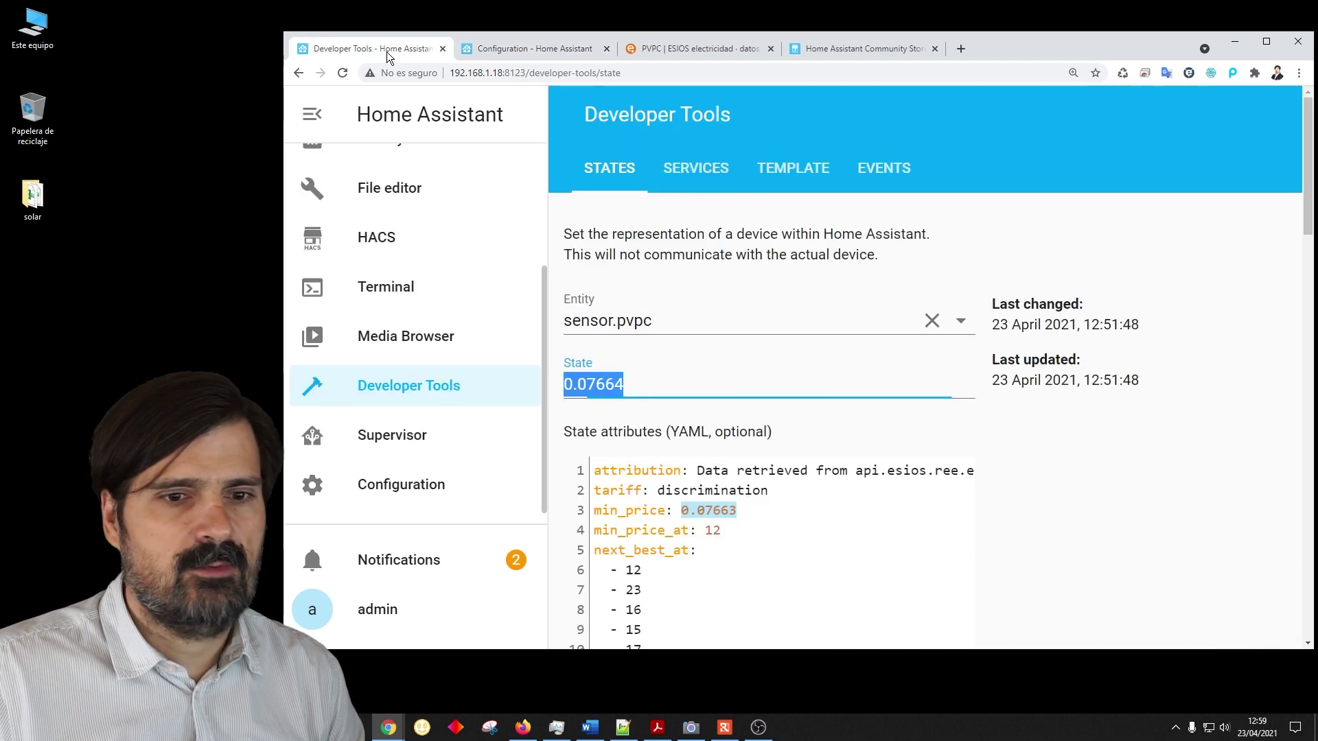
scroll(766, 623, "down", 2)
left_click(659, 454)
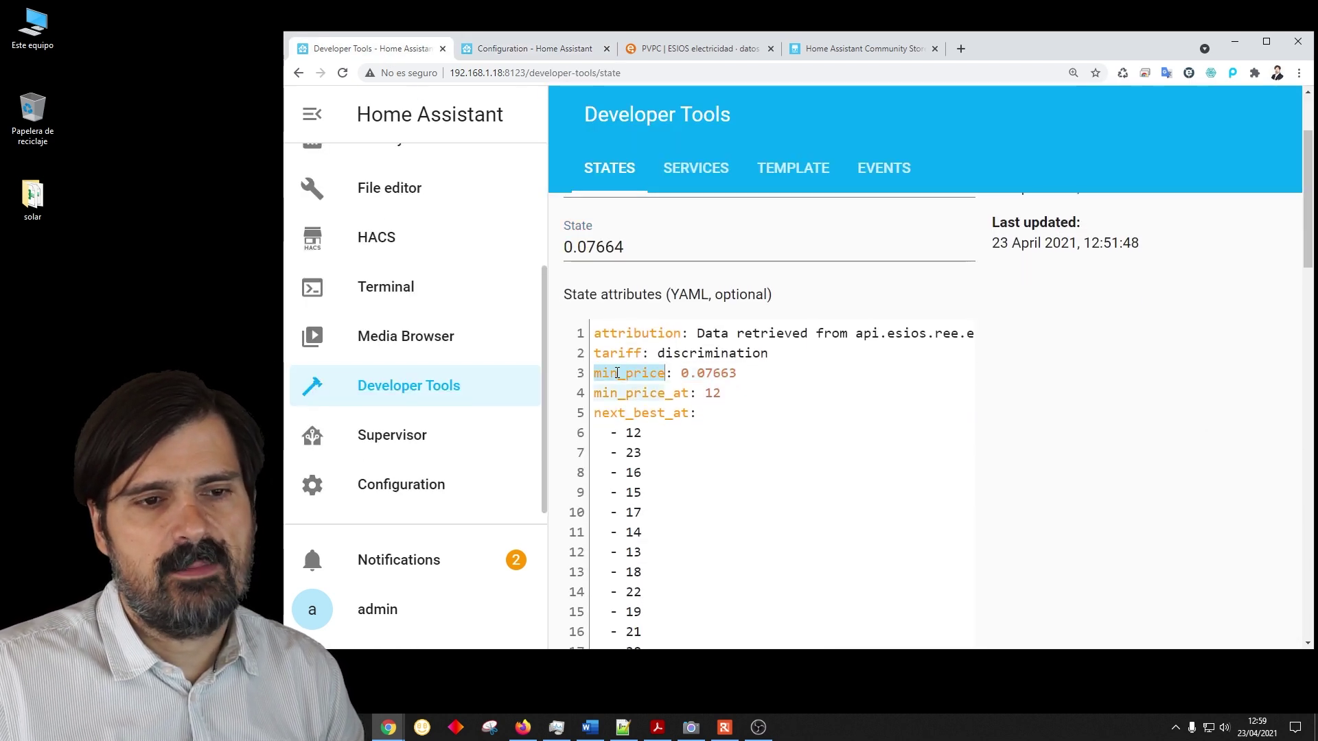
key("ctrl+Tab")
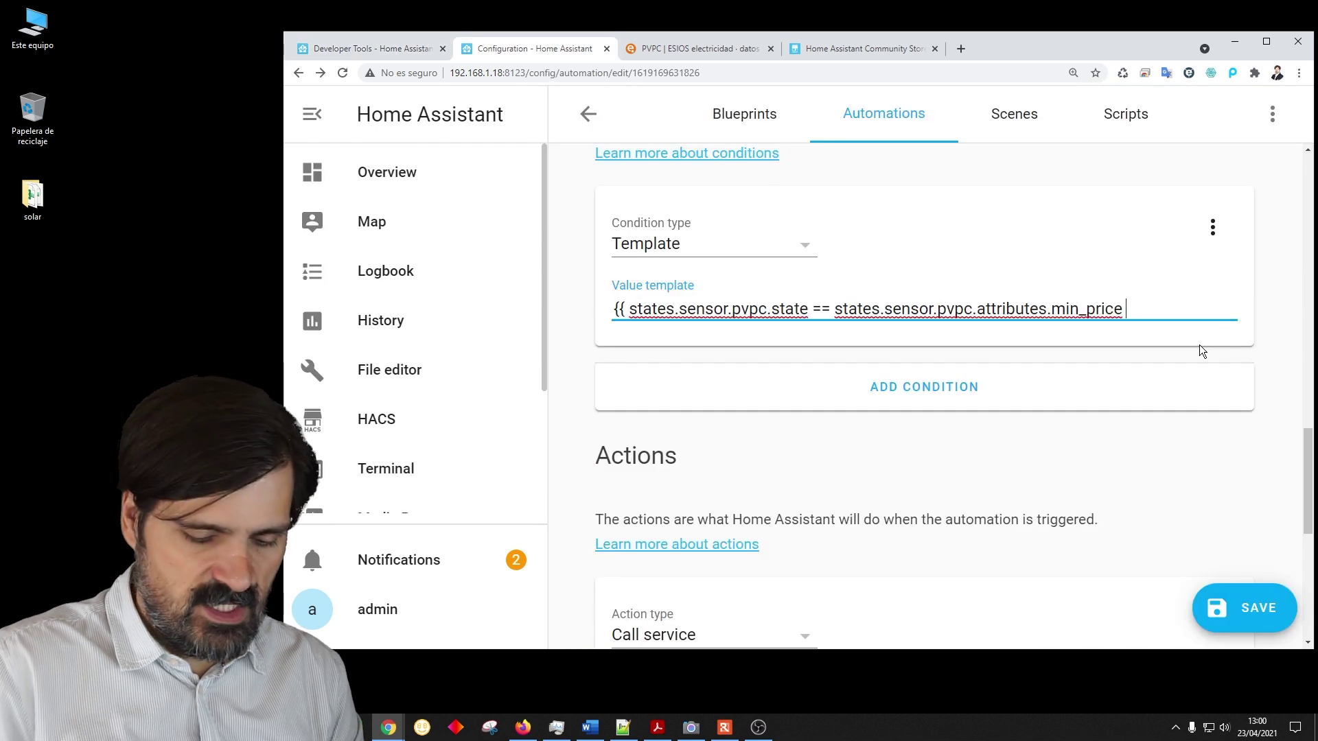
type("}}")
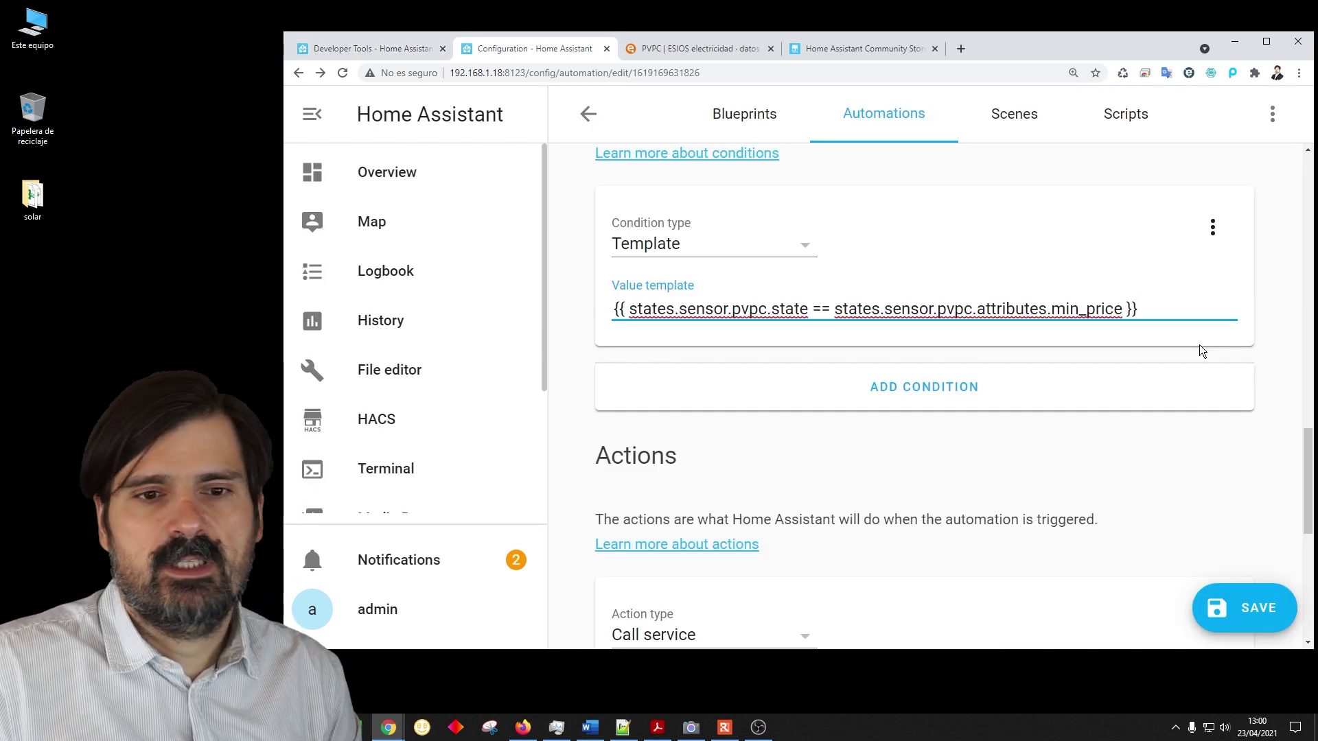
left_click(1246, 613)
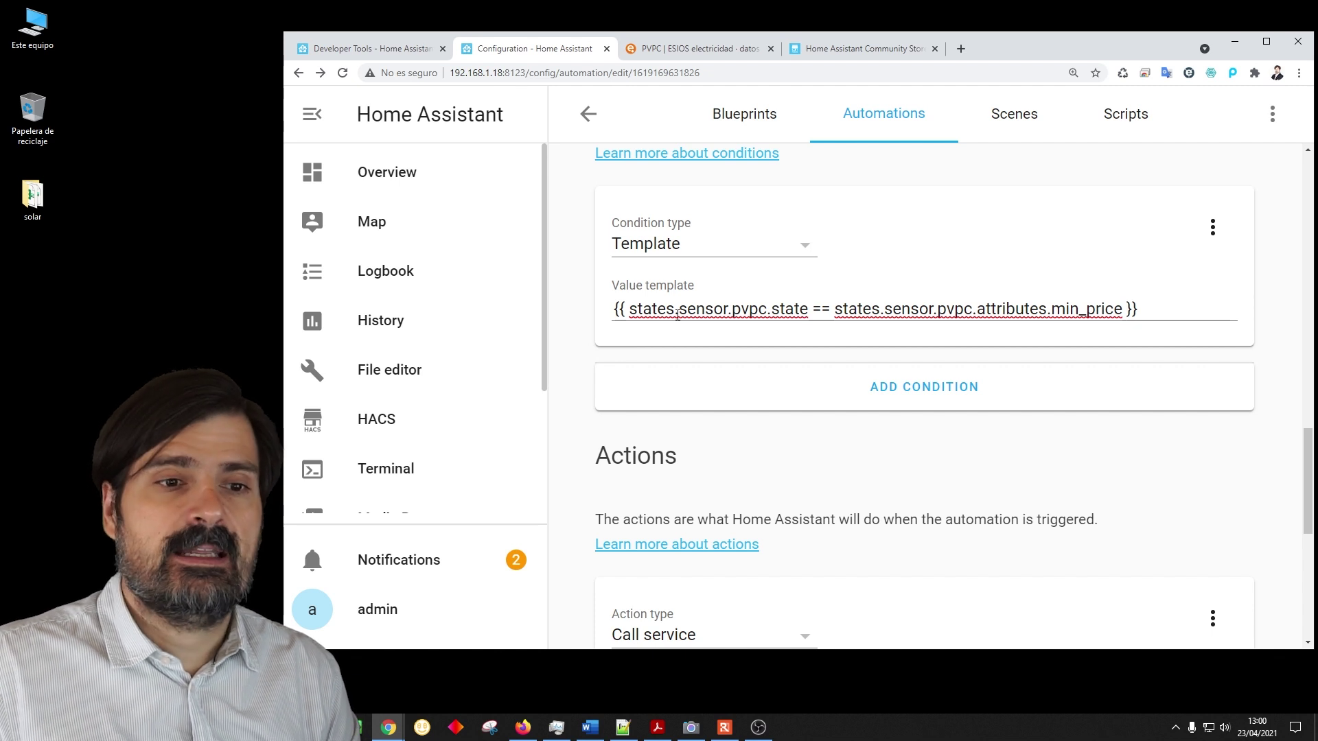
- Review both sides of the template comparison and compare the state of sensor.pvpc with its min_price in the developer tools
left_click_drag(628, 306, 811, 306)
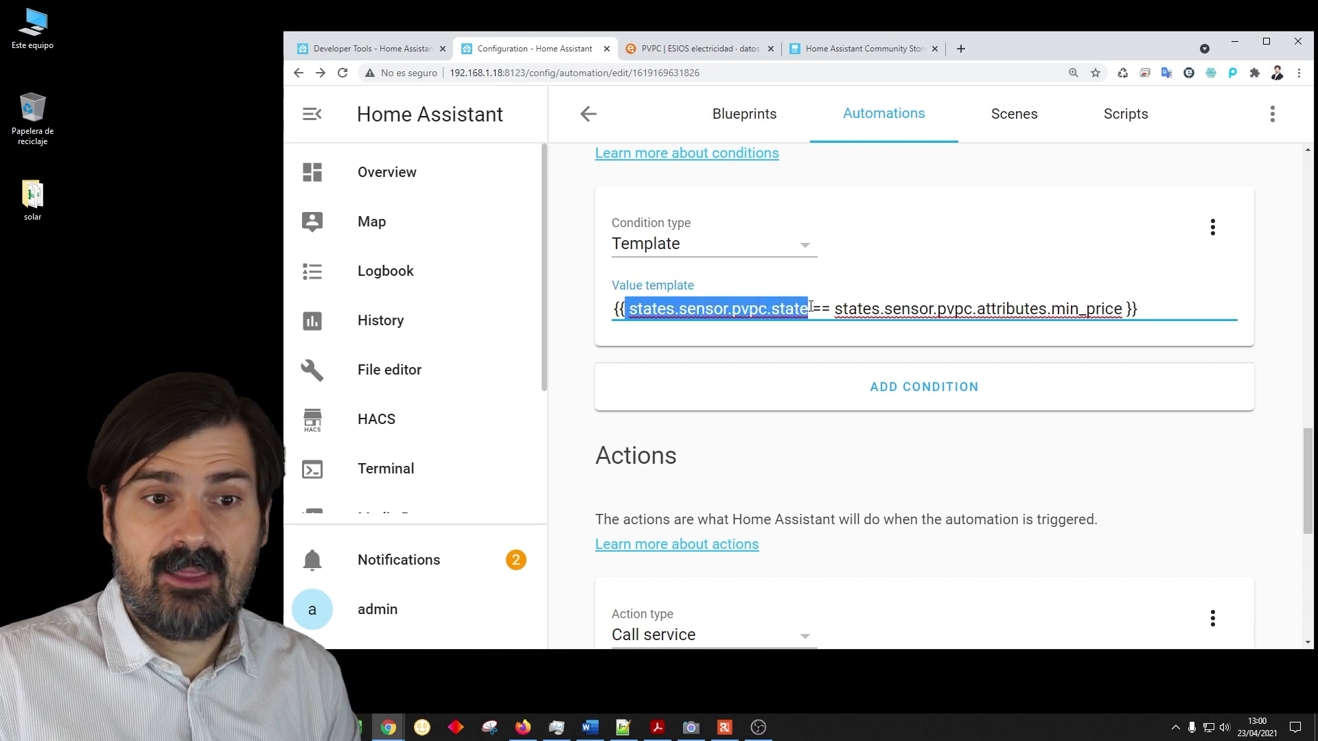
left_click_drag(978, 308, 1123, 308)
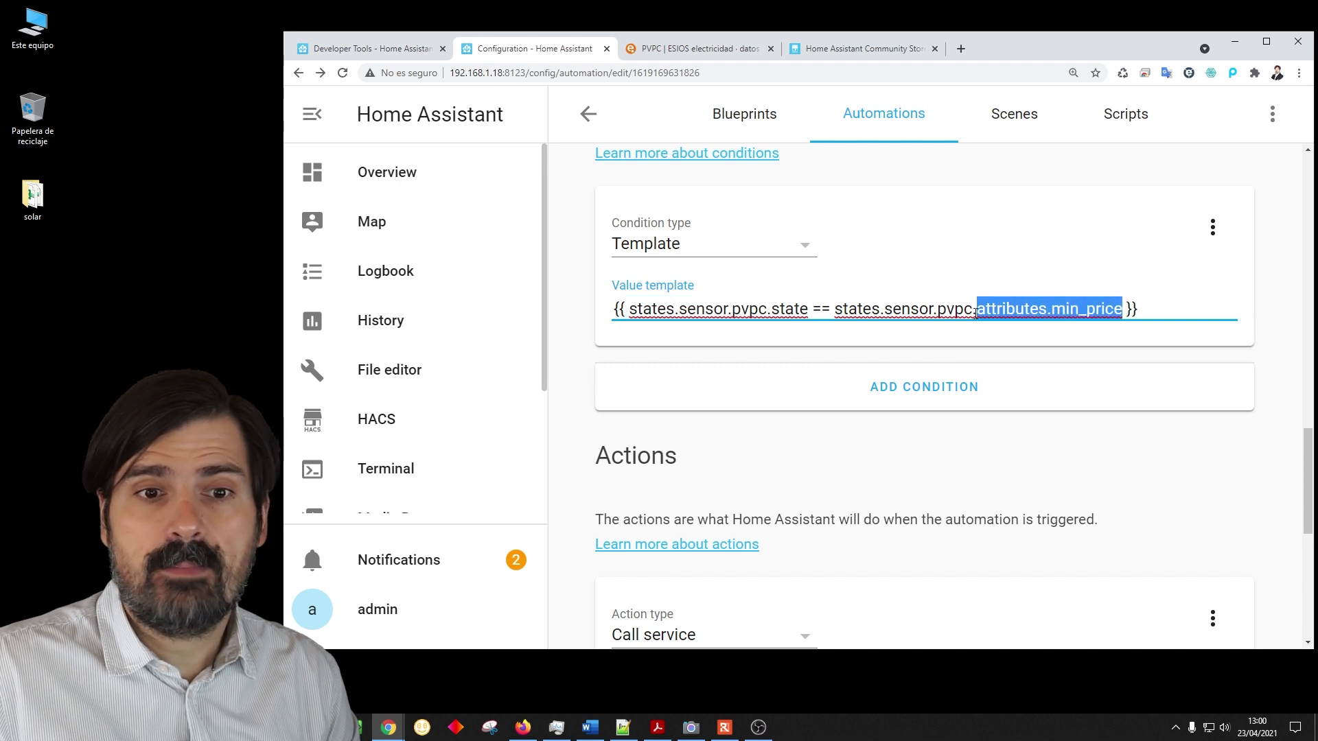
left_click_drag(884, 308, 977, 309)
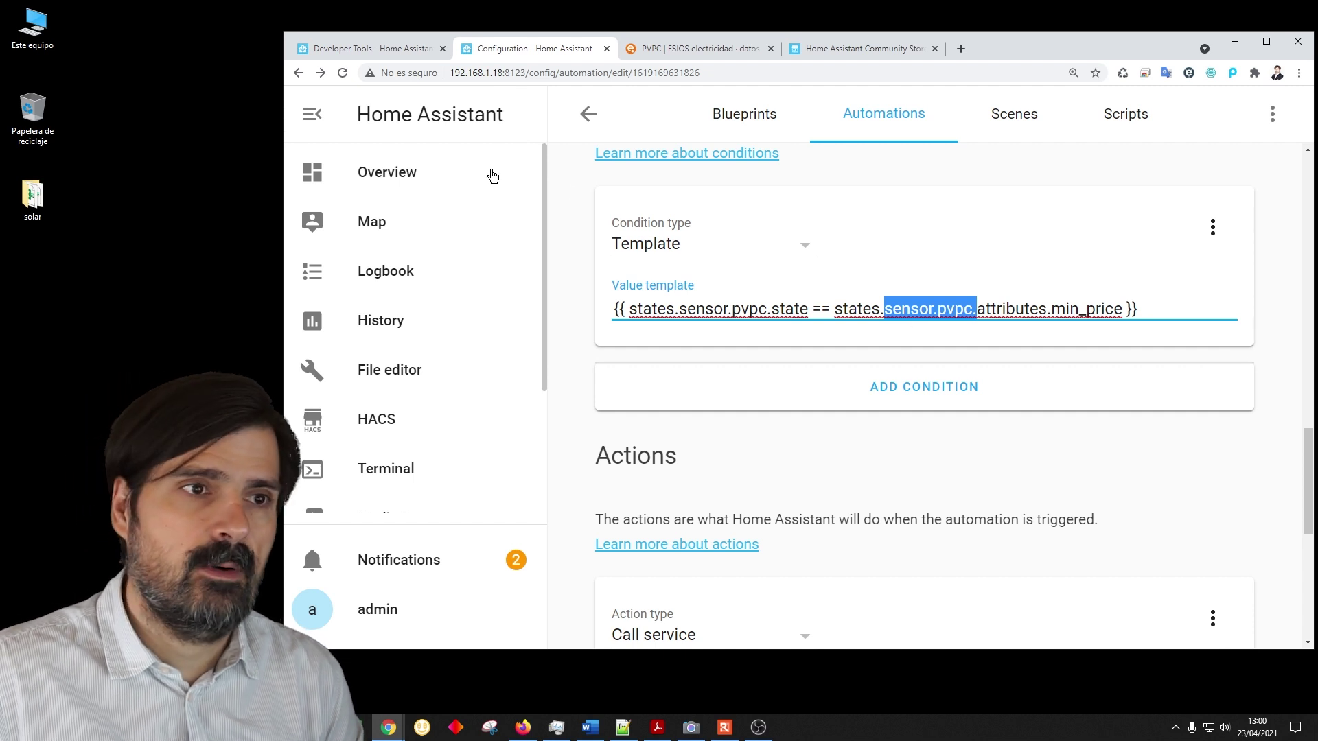
left_click(369, 48)
left_click_drag(623, 247, 560, 248)
double_click(717, 374)
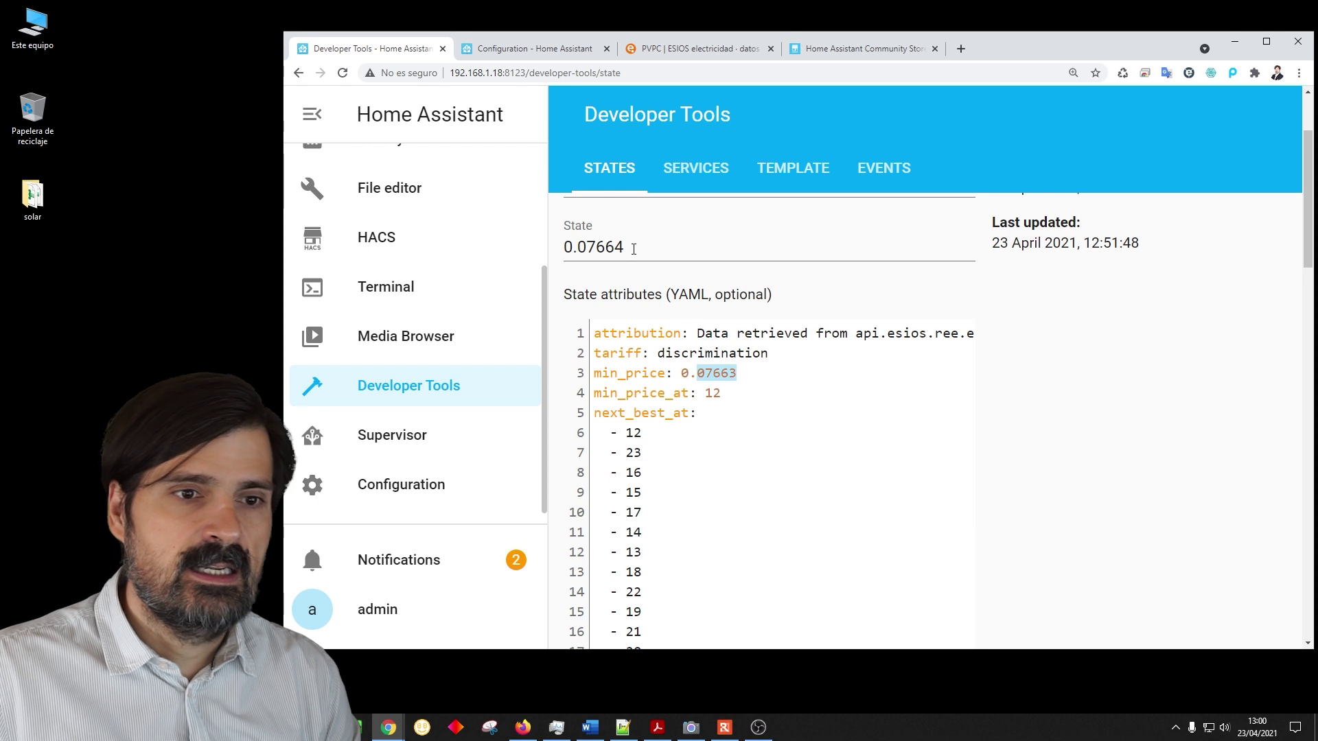
- Set the state of sensor.pvpc to 0.07668 to test the template condition
left_click(627, 248)
key("BackSpace")
type("8")
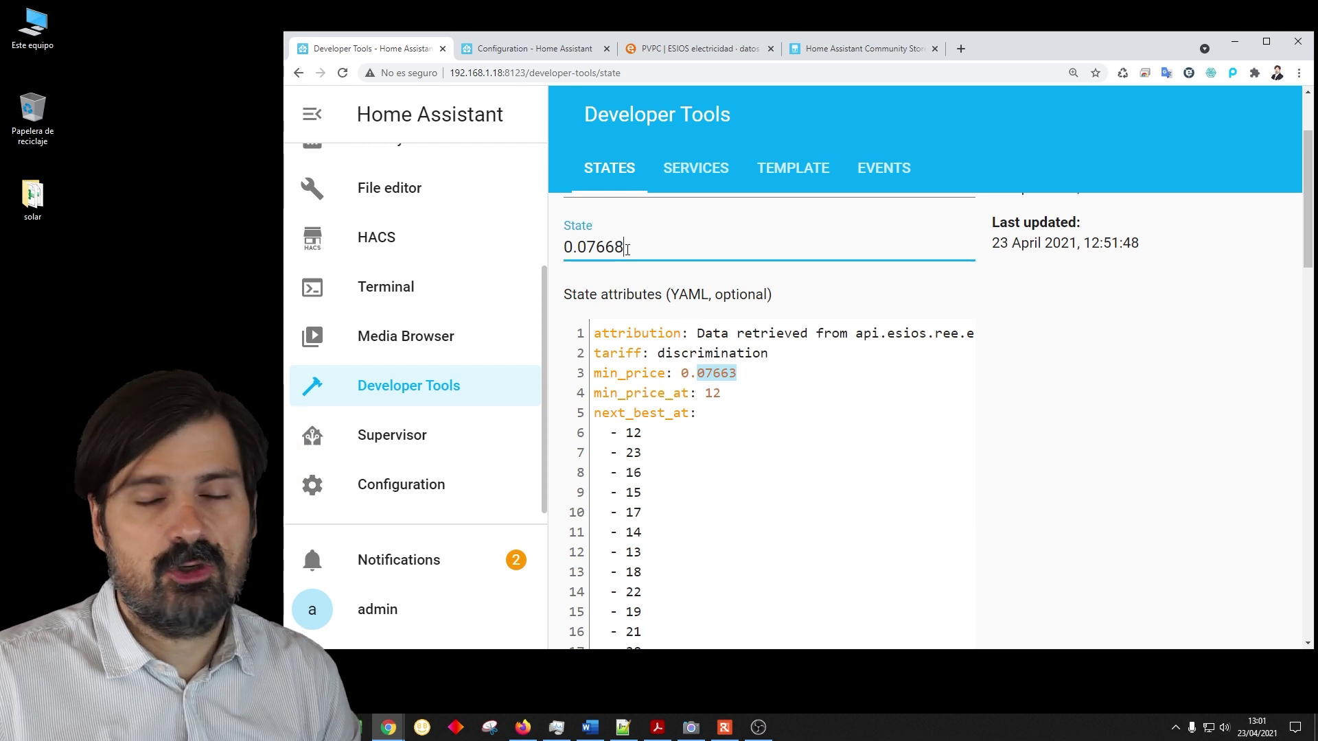
scroll(655, 378, "down", 6)
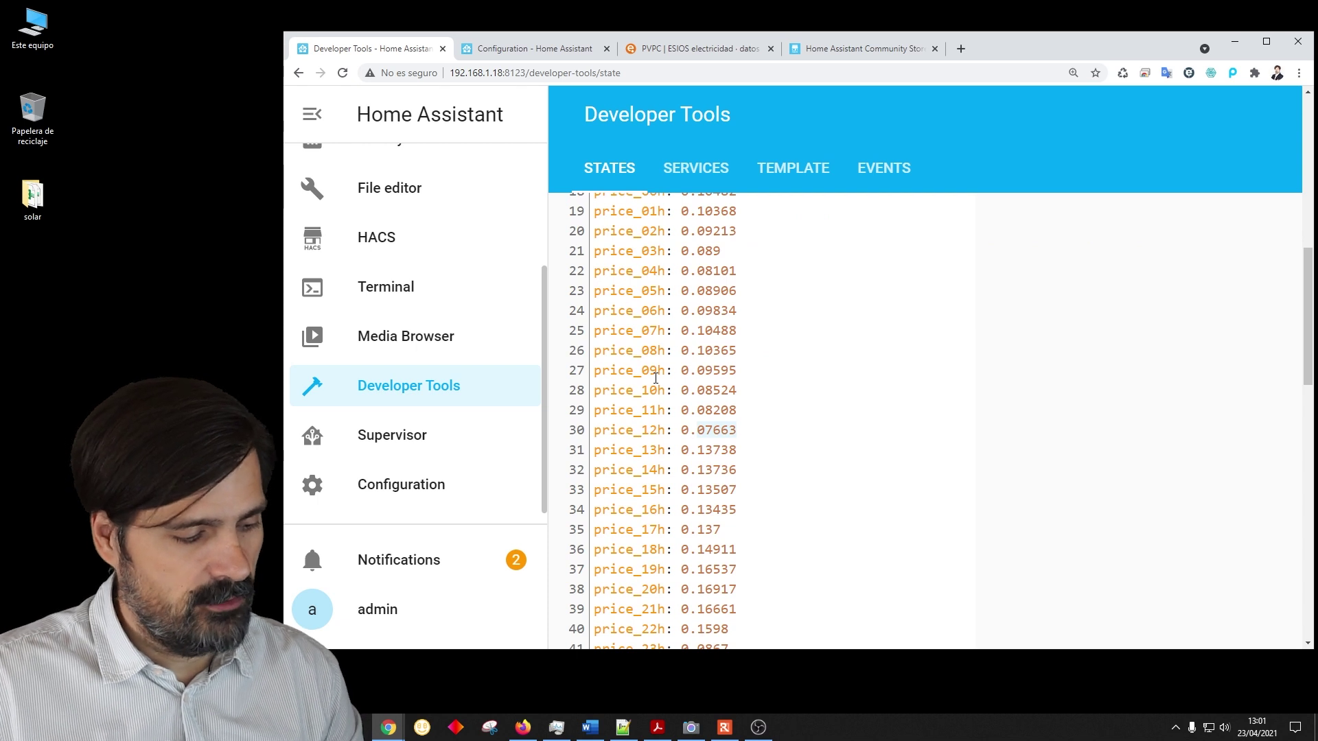
scroll(655, 377, "down", 6)
left_click(627, 371)
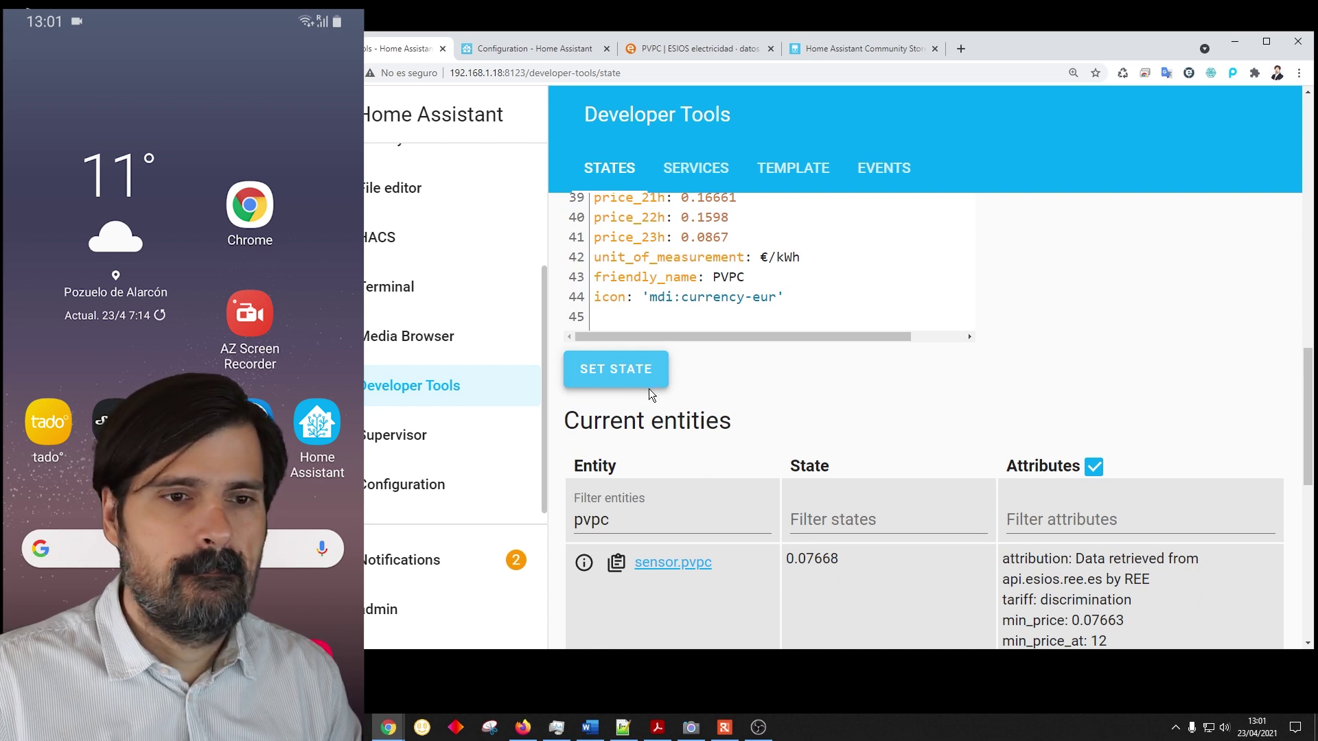
- Set the state of sensor.pvpc to 0.07663 so that it matches its min_price attribute
scroll(648, 388, "up", 12)
left_click_drag(614, 386, 622, 386)
type("3")
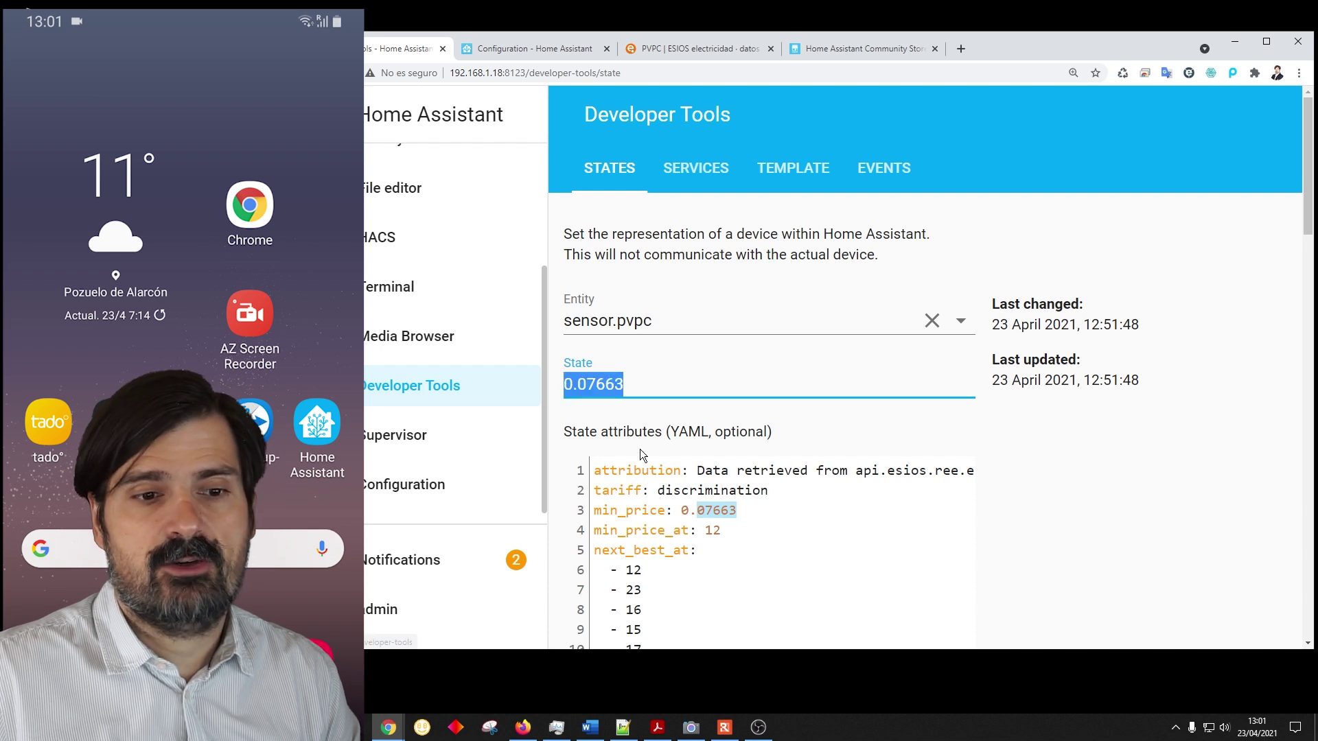
double_click(695, 512)
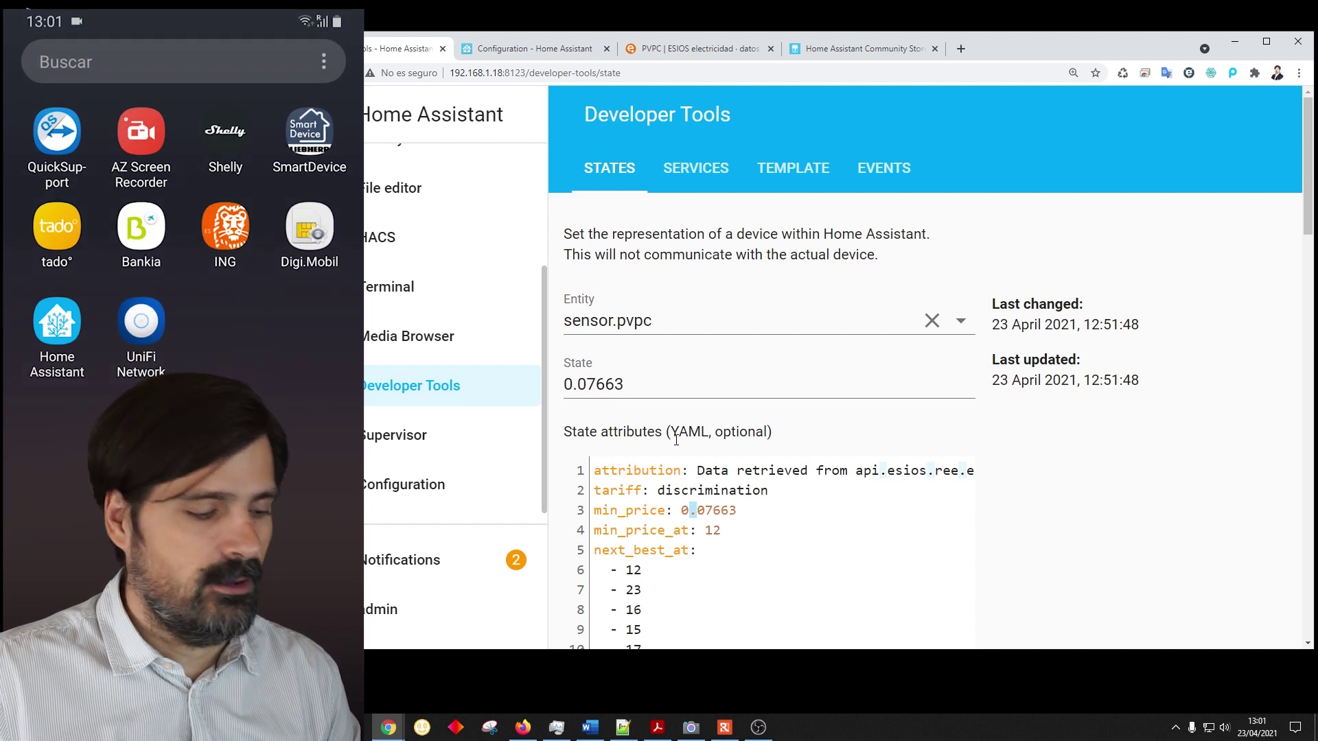
scroll(676, 440, "down", 7)
scroll(680, 453, "down", 7)
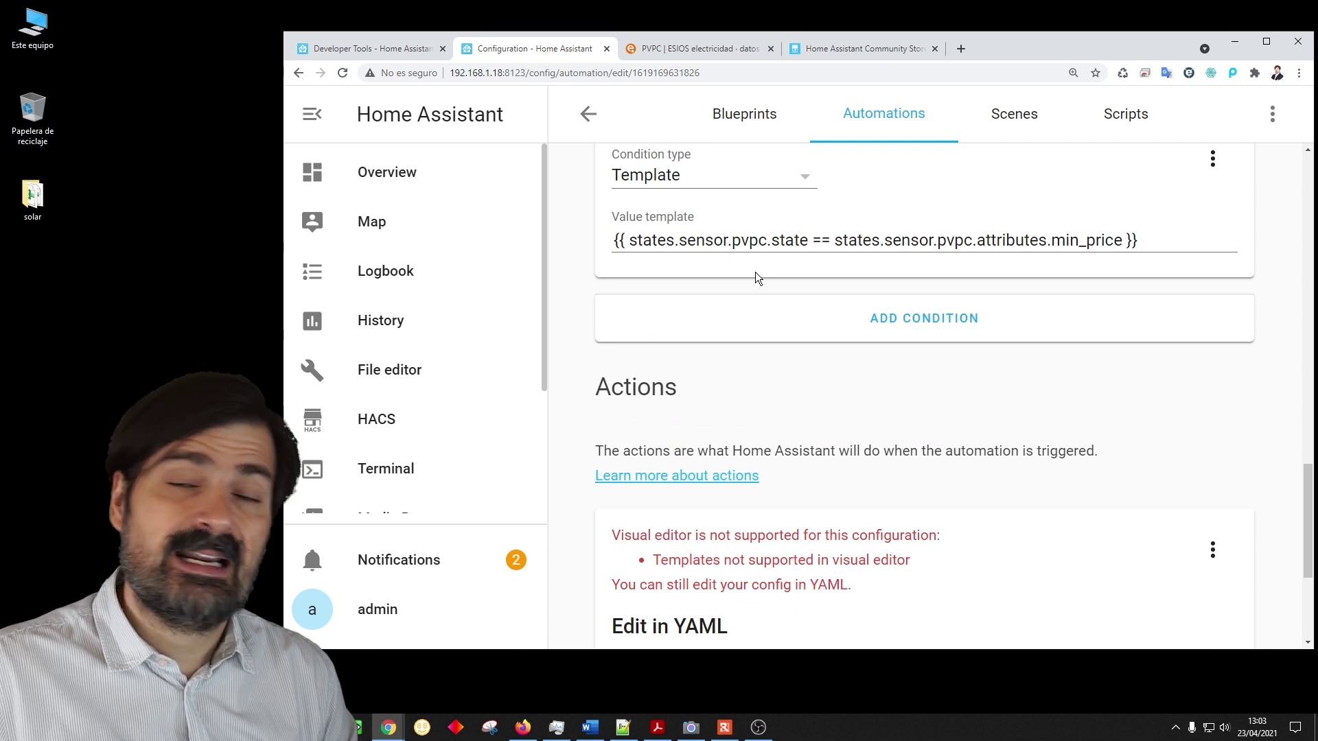
- Add the |float filter to both sides of the comparison in the automation's value template and save the automation
left_click(808, 240)
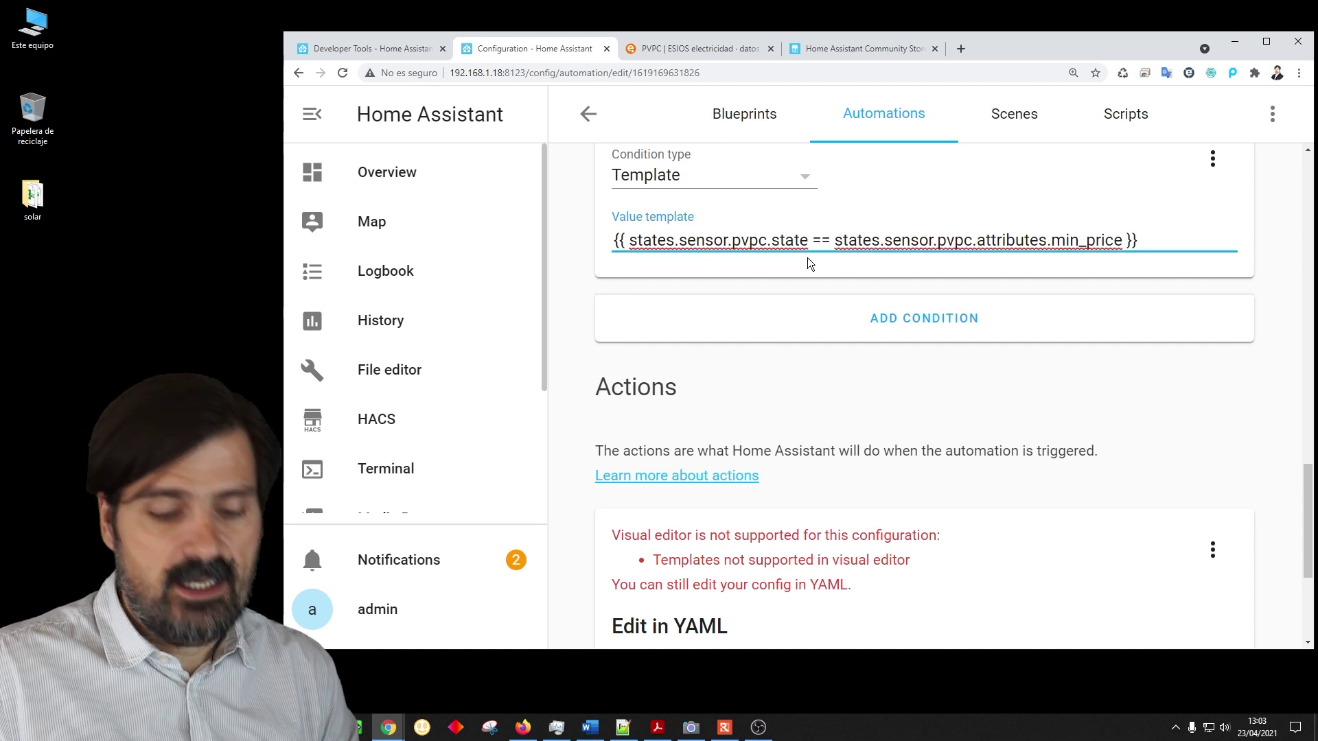
type("|")
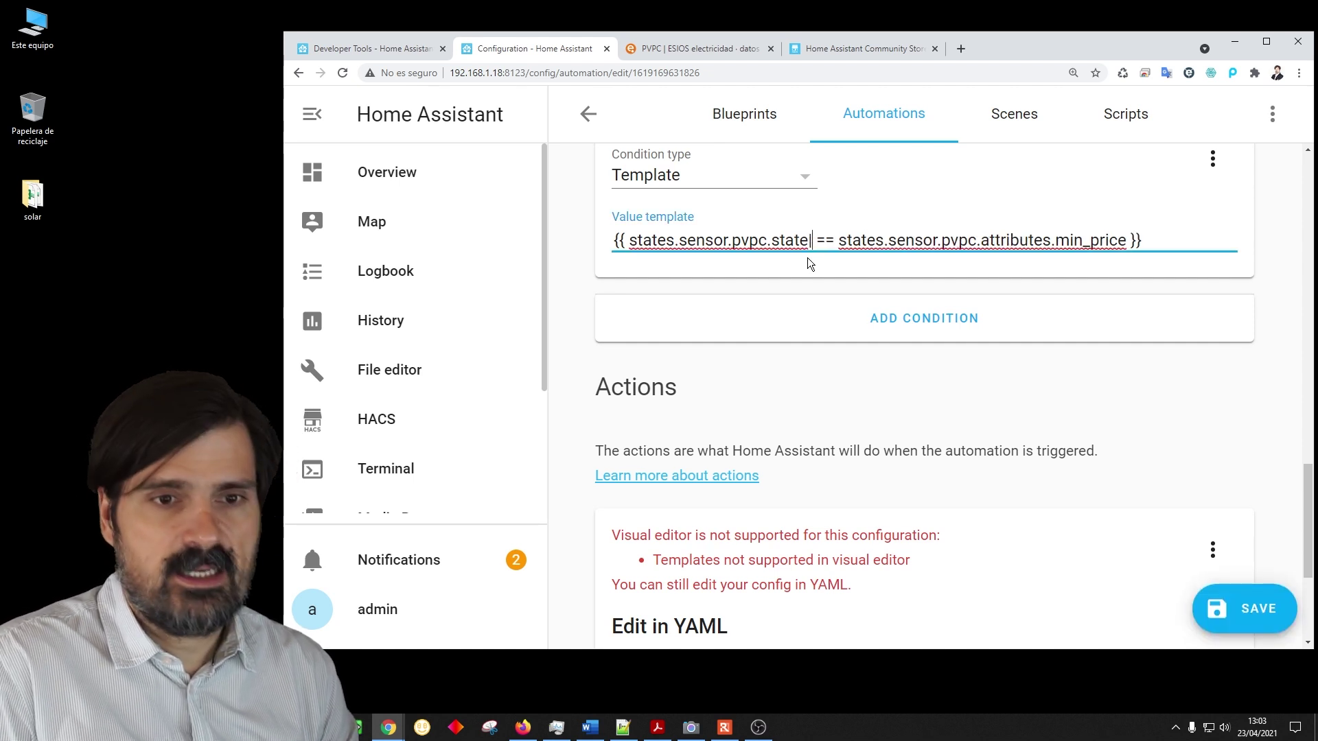
type("float")
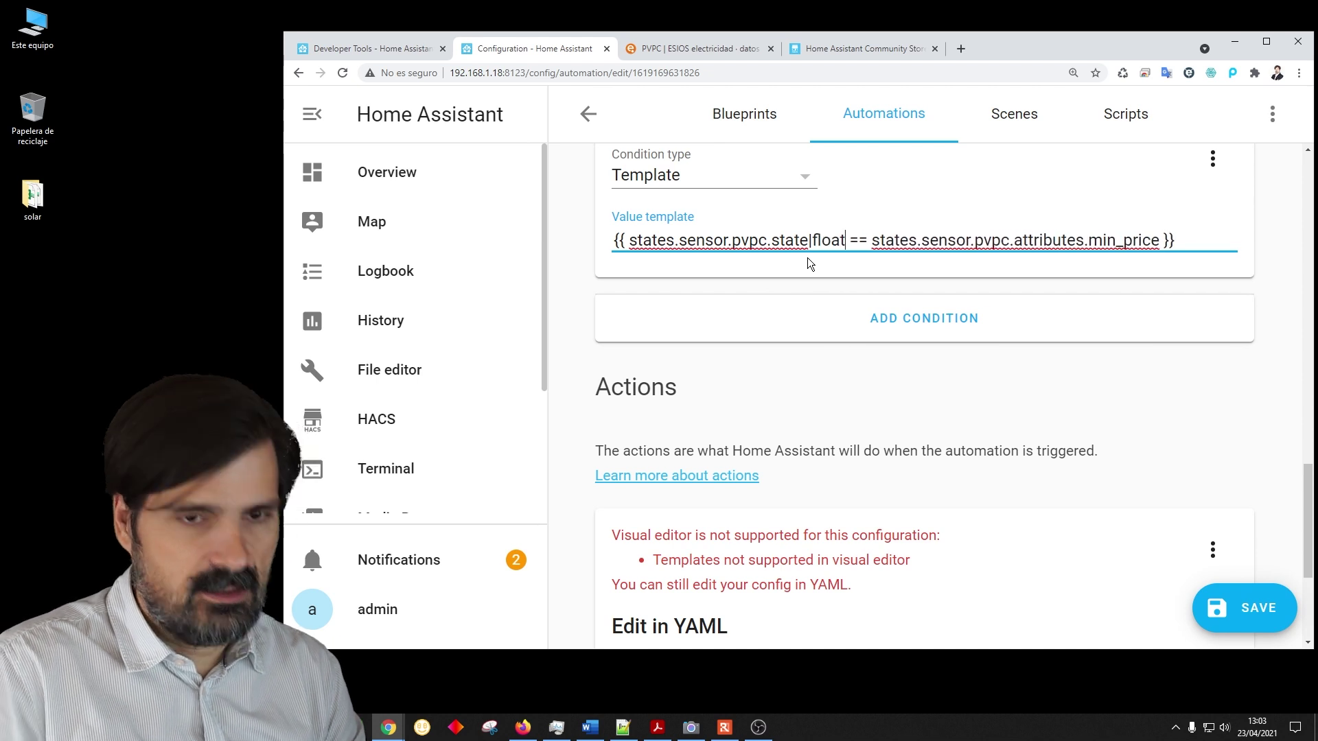
left_click_drag(810, 235, 843, 249)
key("ctrl+c")
left_click(1159, 240)
key("ctrl+v")
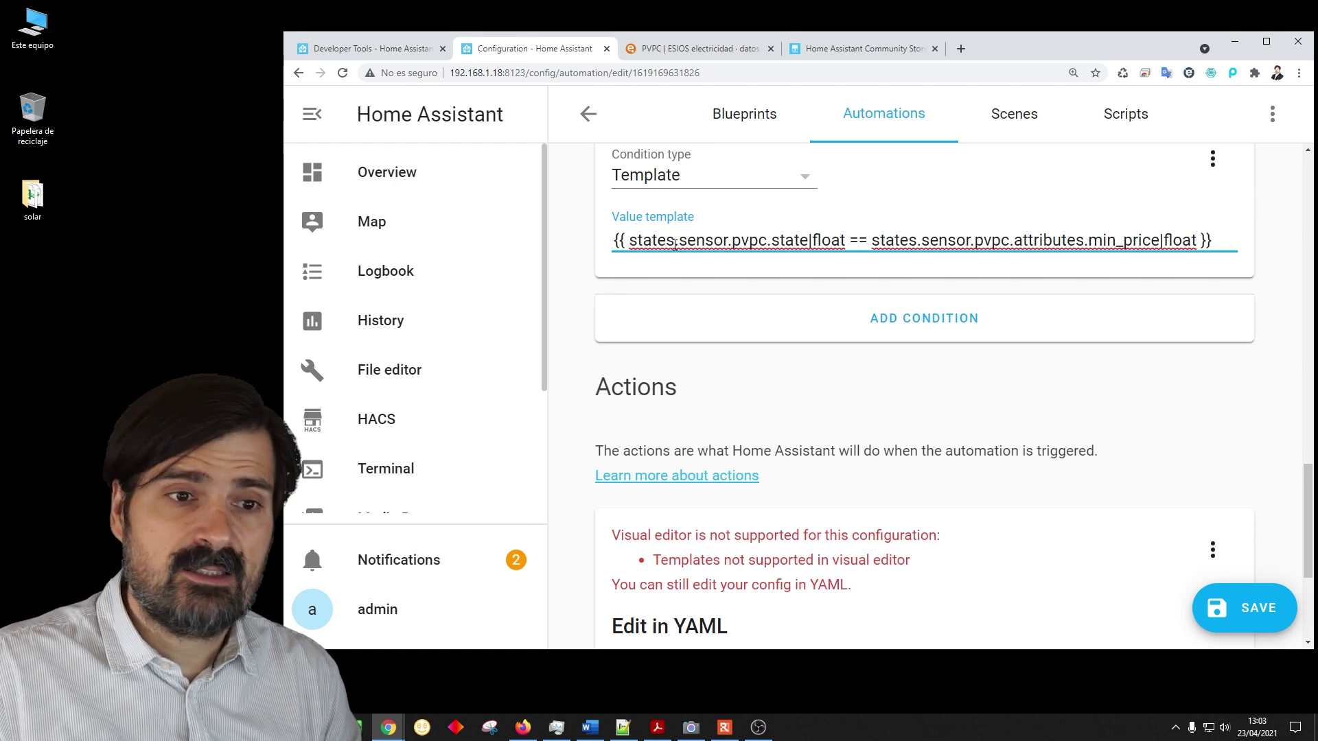
left_click_drag(630, 239, 1159, 243)
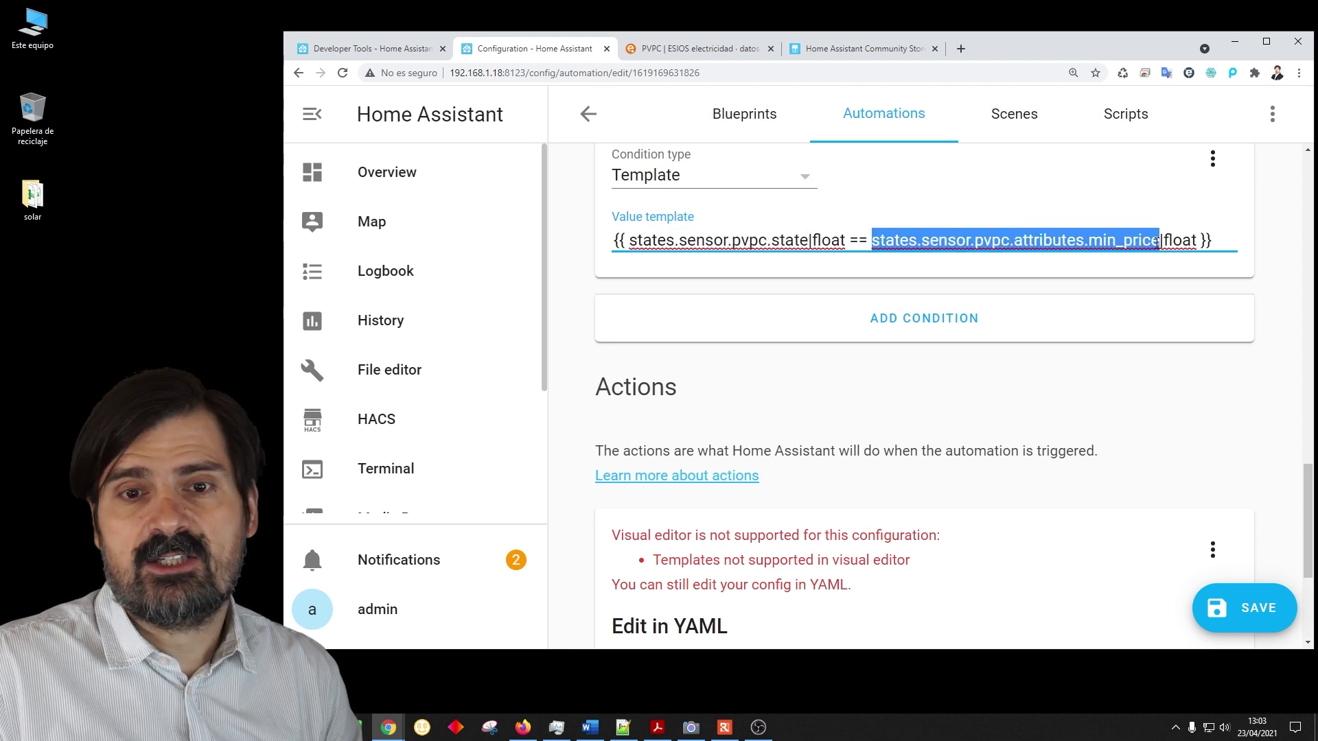
left_click(1252, 614)
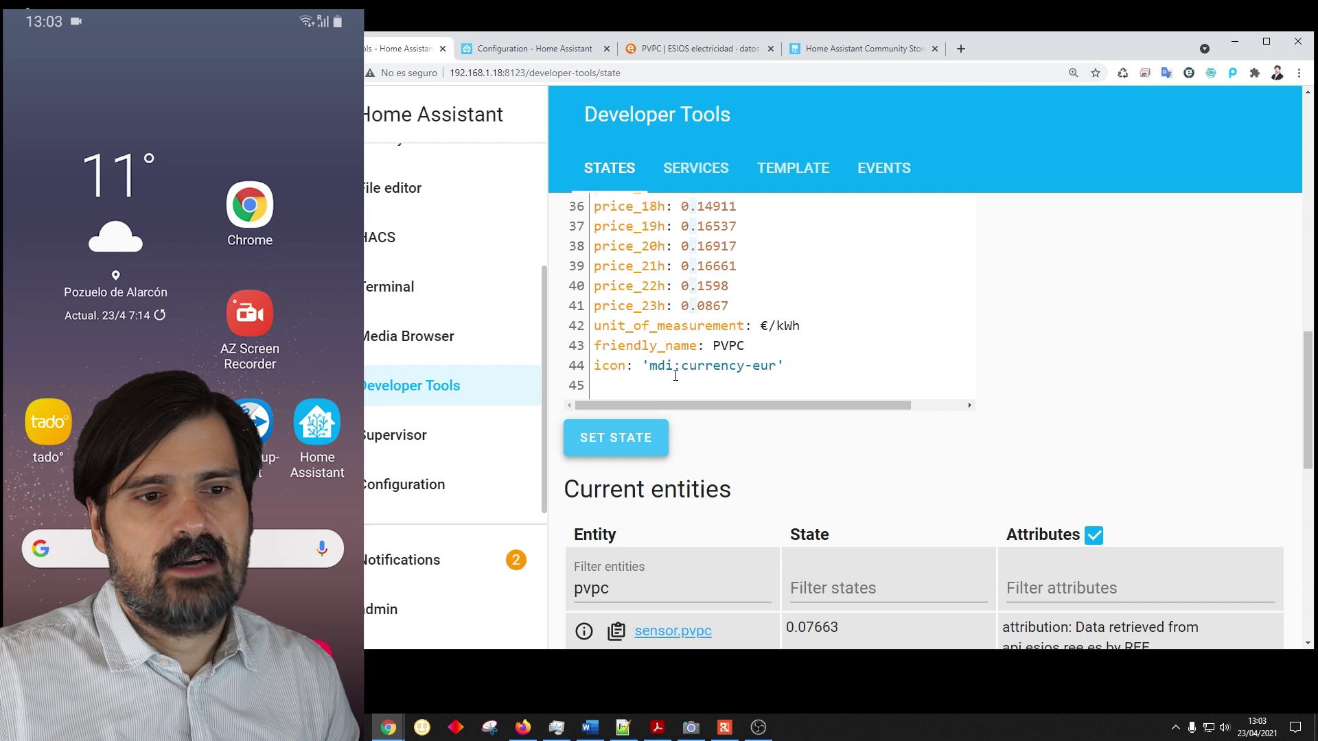
- Set the state of sensor.pvpc to 0.07665 in the developer tools to test a price different from min_price
scroll(624, 246, "up", 10)
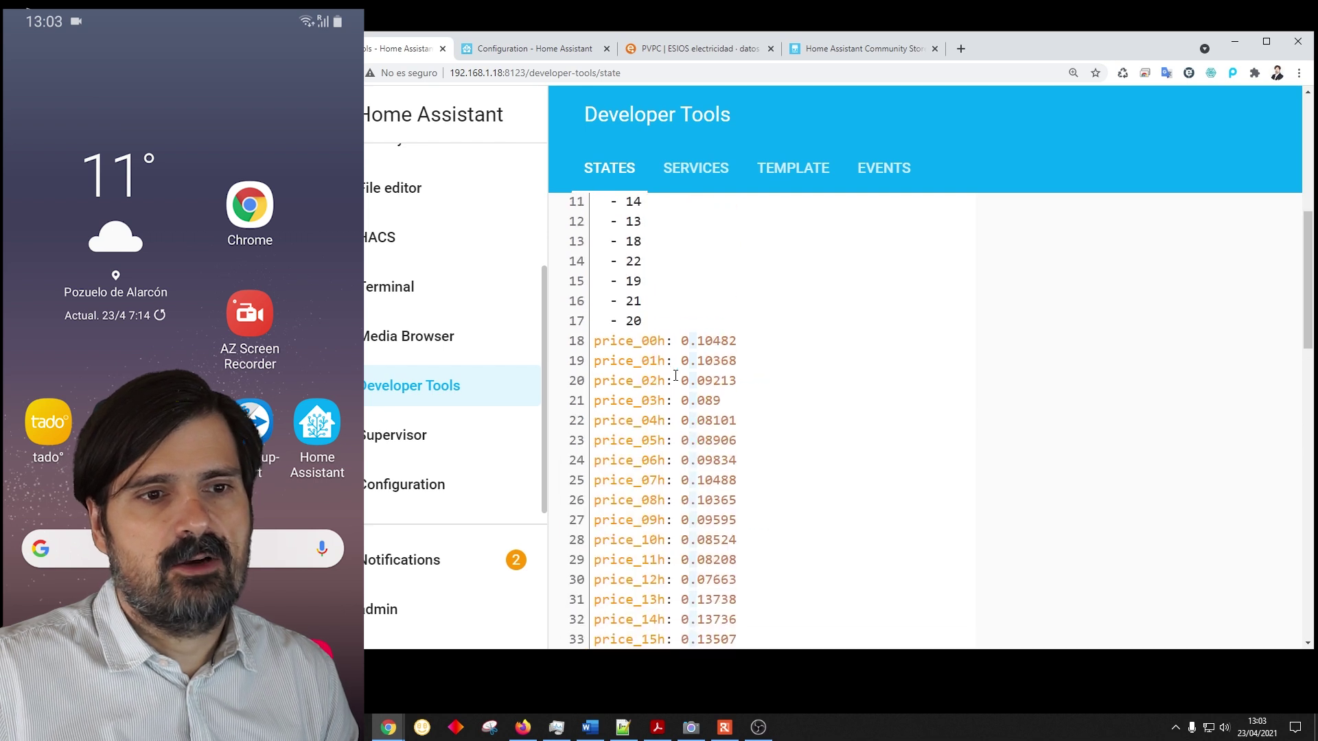
left_click_drag(625, 245, 615, 245)
type("5")
scroll(709, 332, "down", 10)
left_click(638, 446)
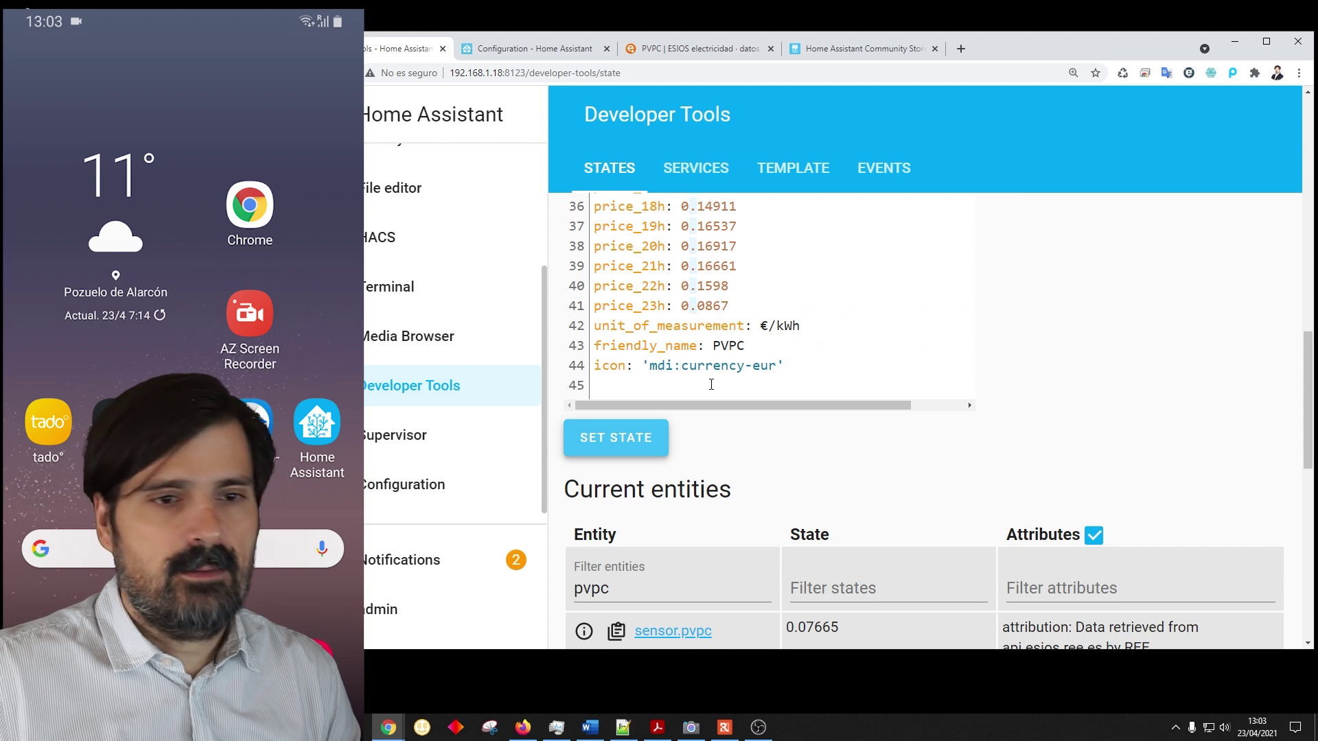
- Set the state of sensor.pvpc back to 0.07663 to test the condition with the price equal to min_price
scroll(711, 384, "up", 10)
scroll(711, 384, "up", 5)
left_click(652, 383)
key("BackSpace")
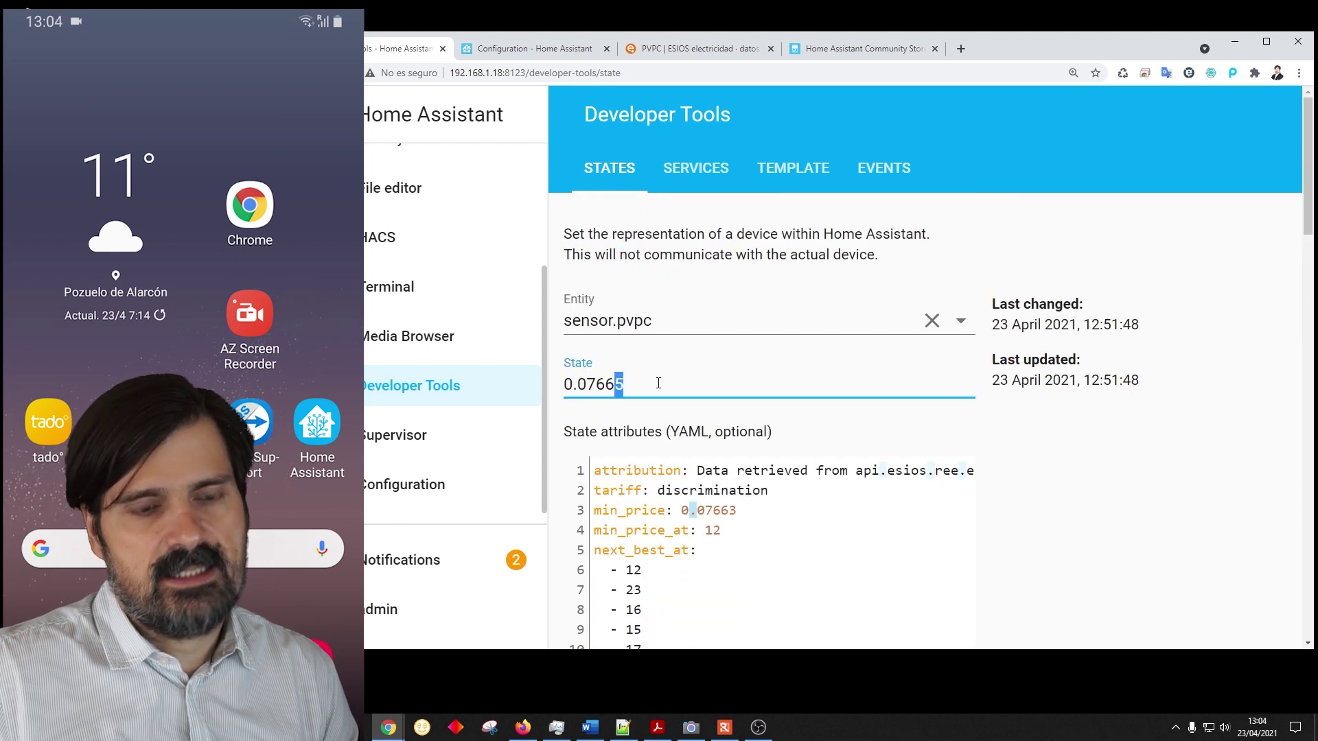
type("3")
scroll(653, 383, "down", 10)
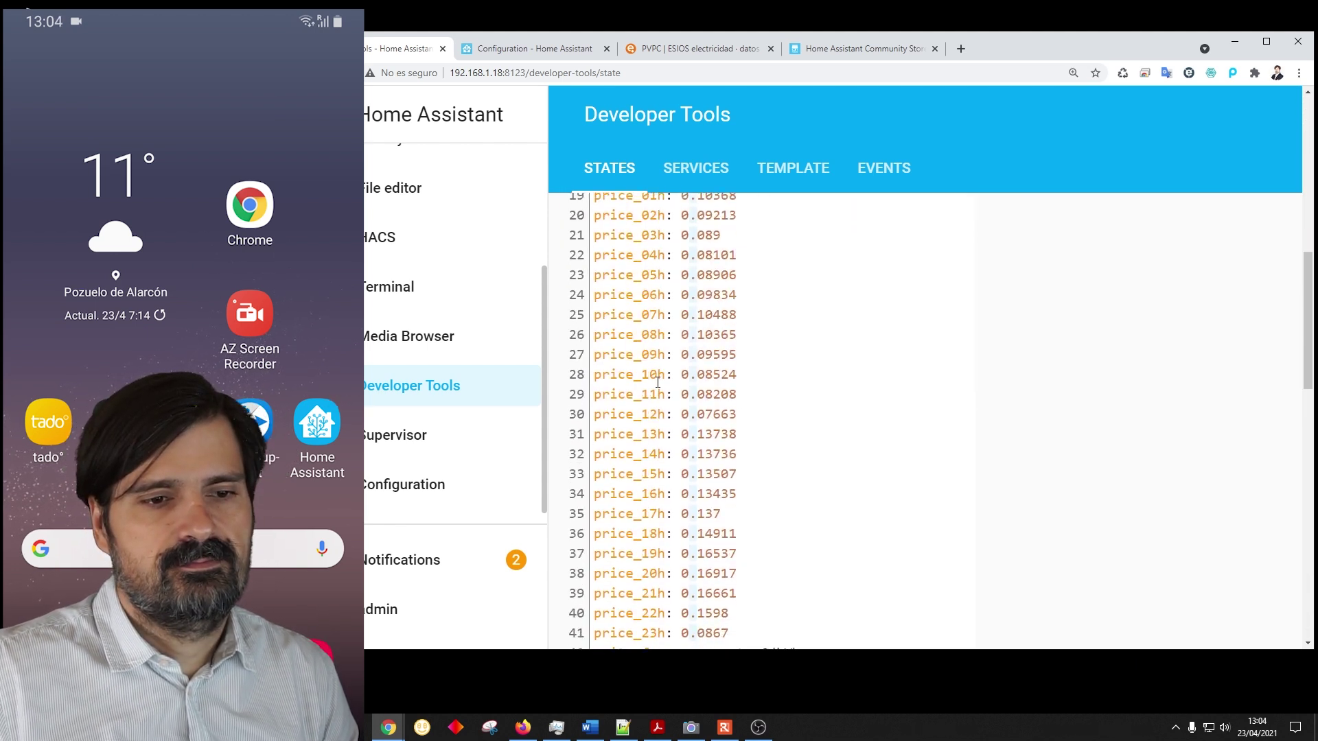
left_click(649, 312)
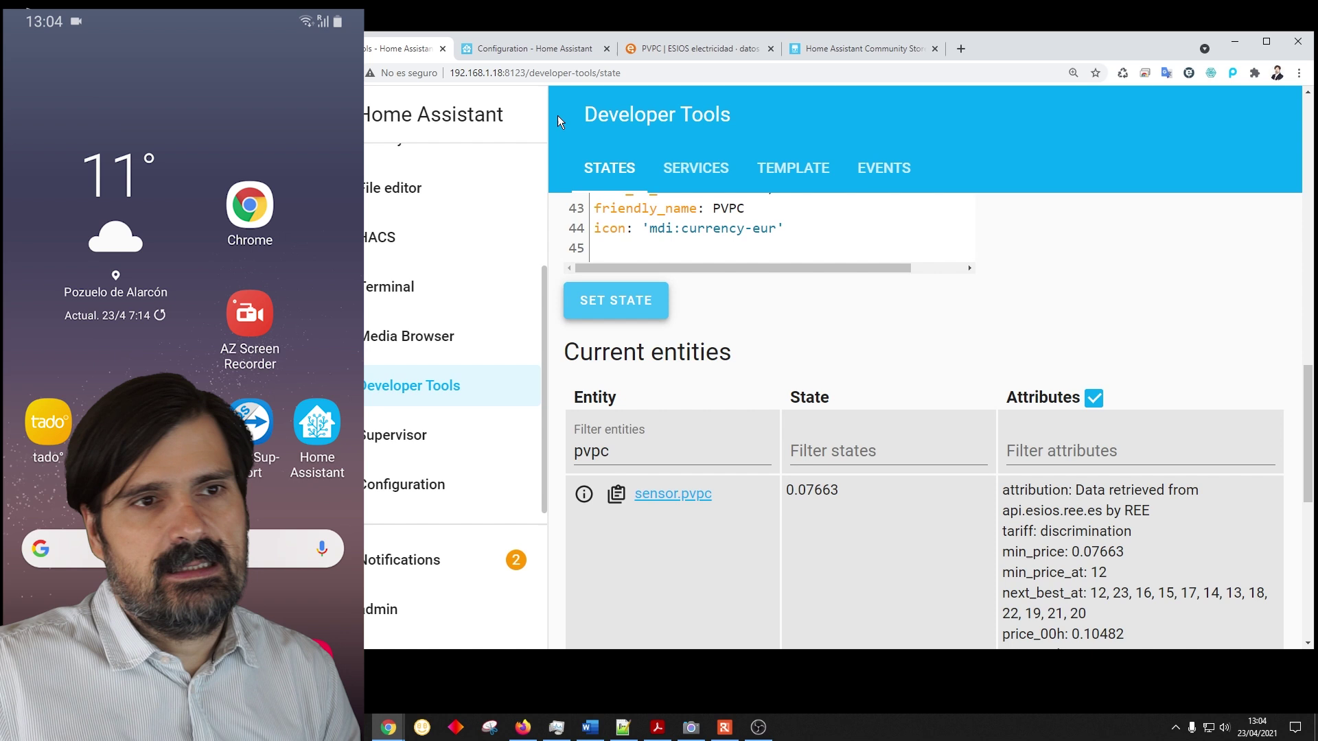
- Return to the automation and review the |float filters on both sides of the value template
left_click(530, 49)
left_click_drag(808, 242, 850, 241)
left_click_drag(1159, 240, 1201, 240)
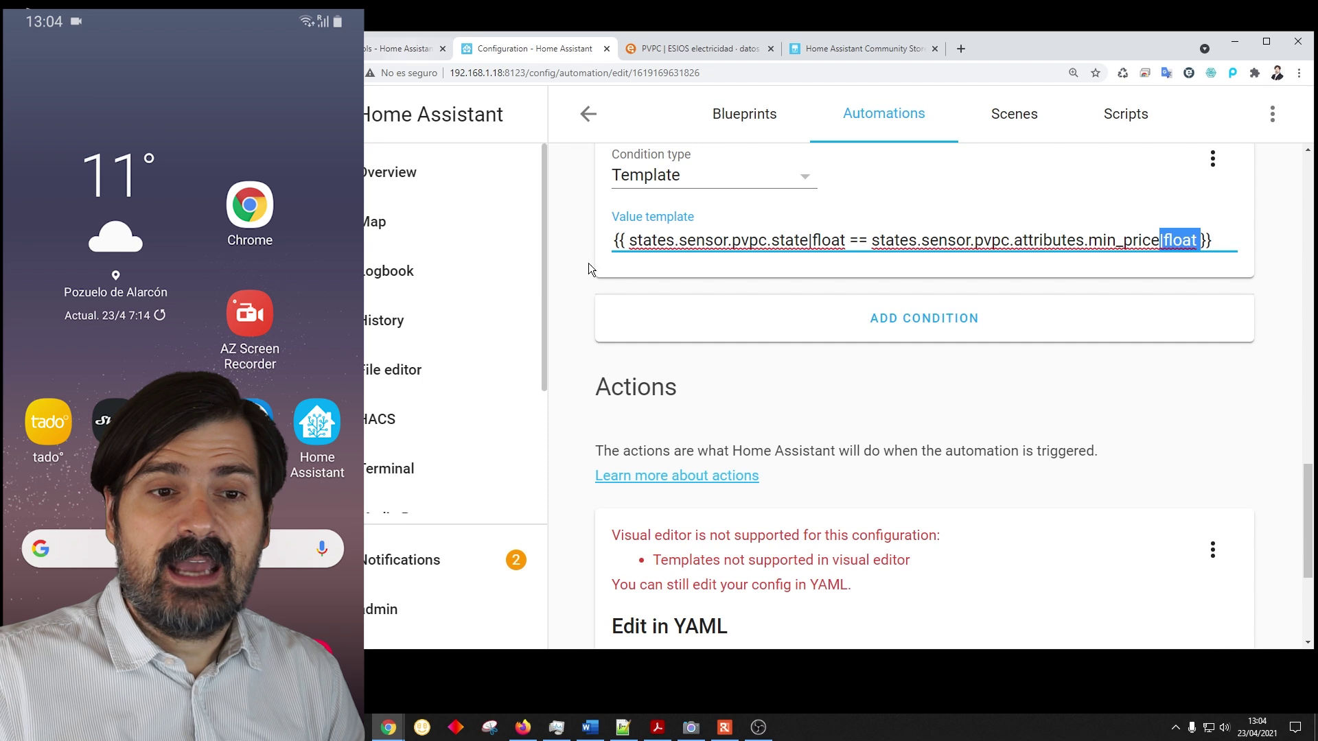
- Open the Electricidad view of the Overview dashboard and examine the PVPC price chart and Precios card
left_click(405, 172)
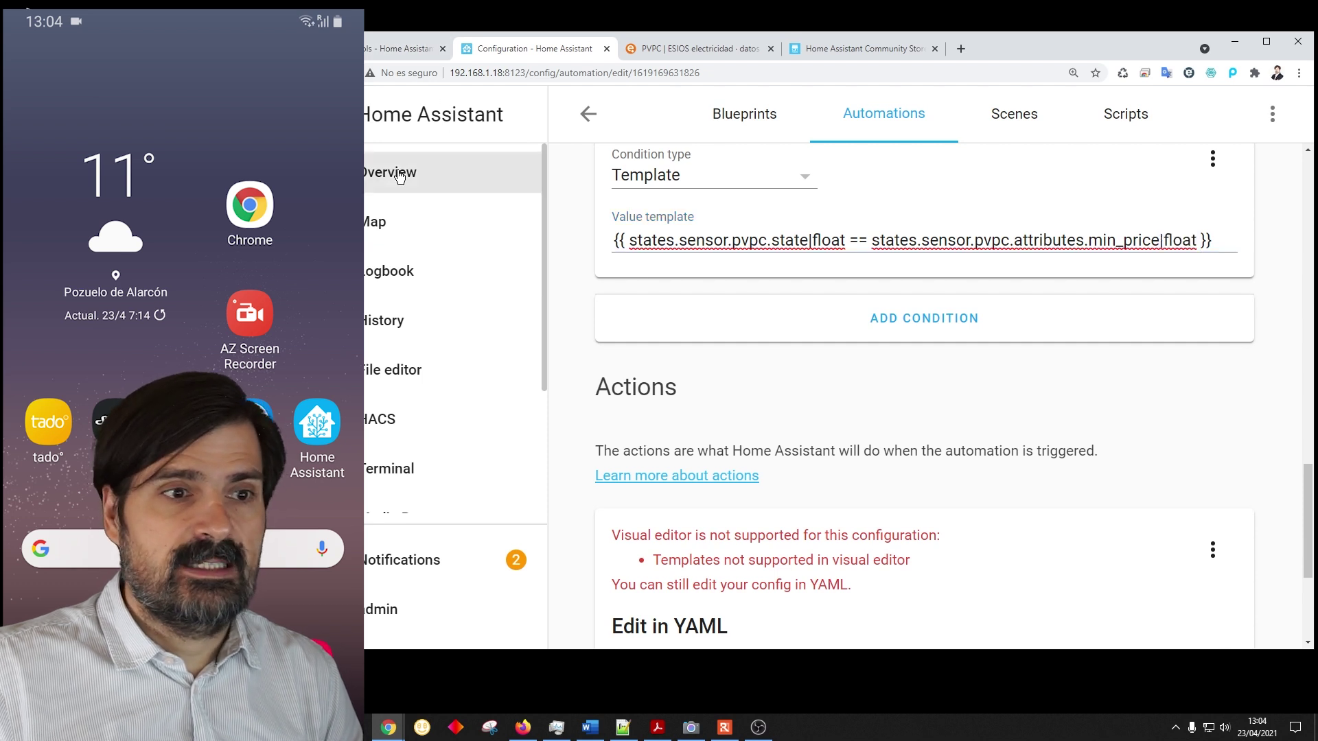
left_click(1224, 114)
left_click(1224, 114)
left_click(1175, 115)
scroll(884, 460, "down", 5)
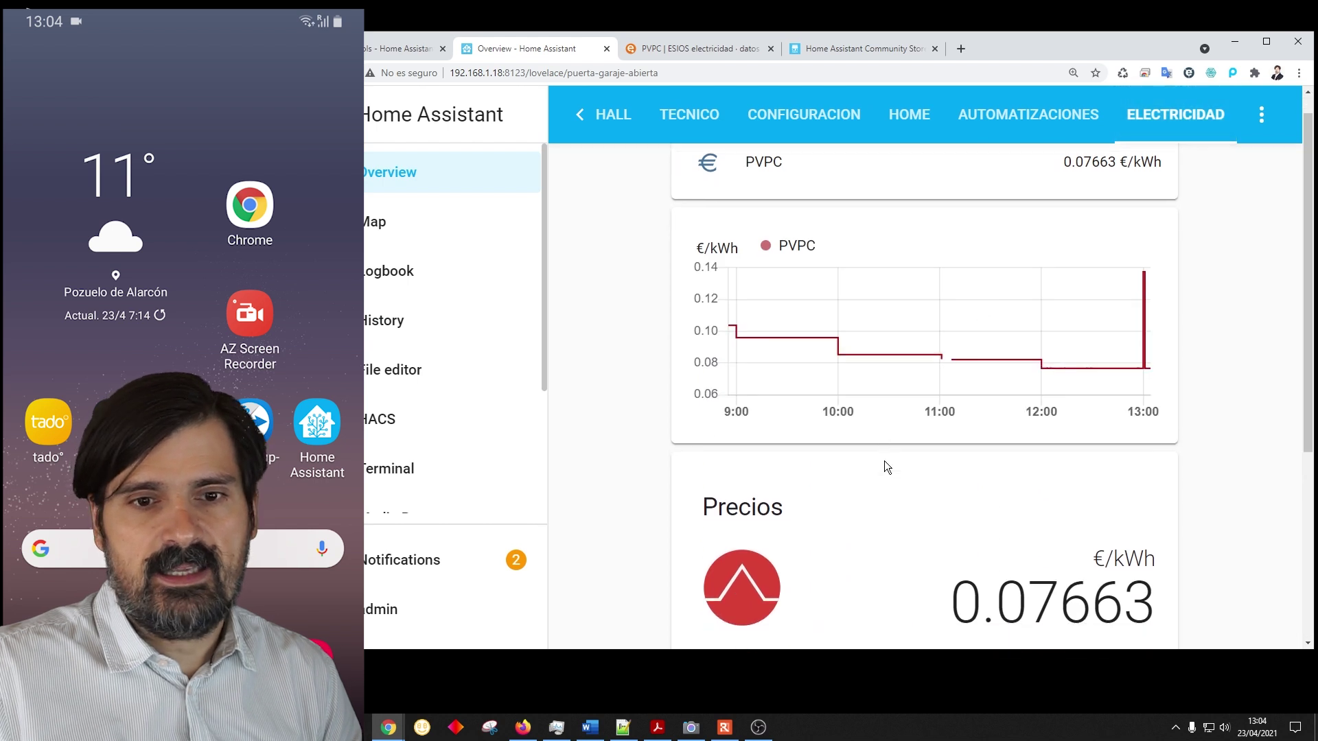